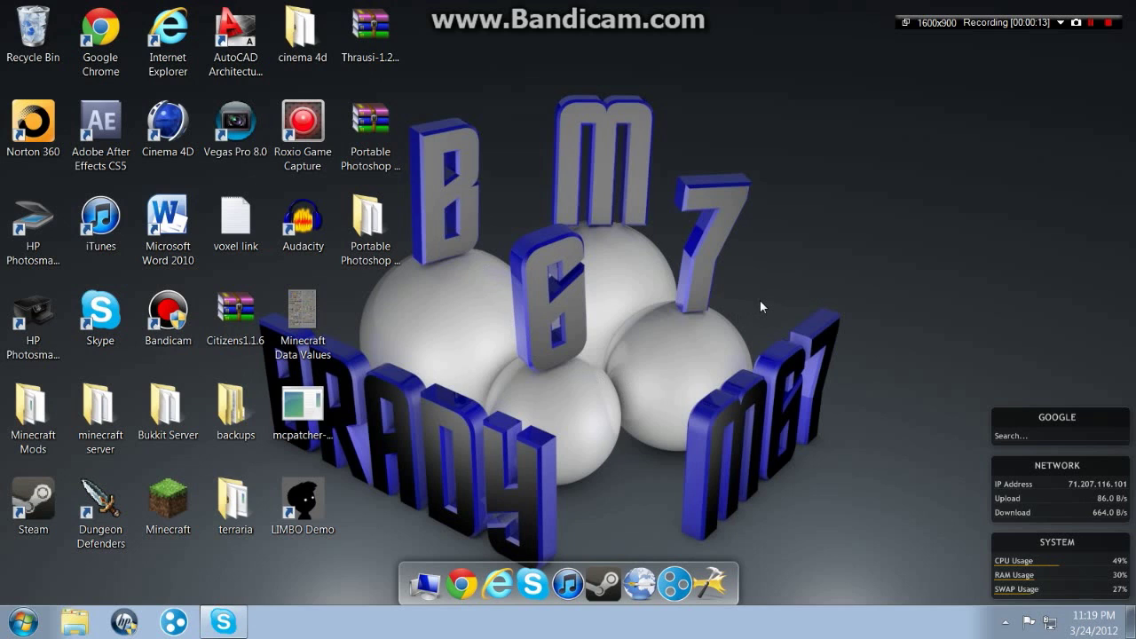
Launch Cinema 4D from the desktop.
{"action": "left_click", "coordinate": [163, 131]}
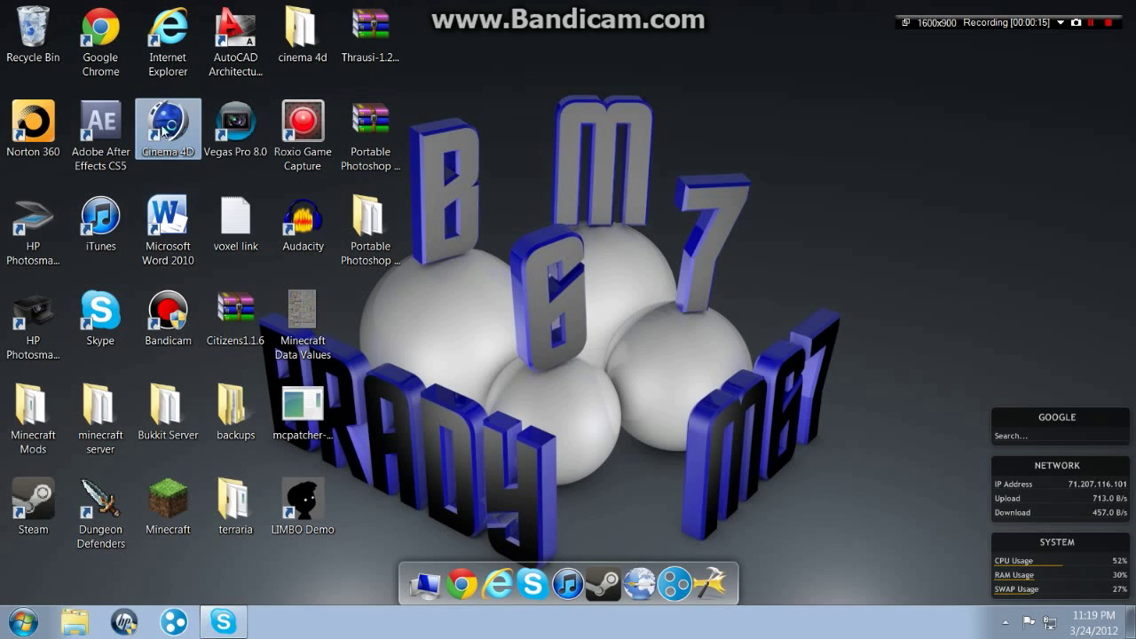
{"action": "double_click", "coordinate": [163, 131]}
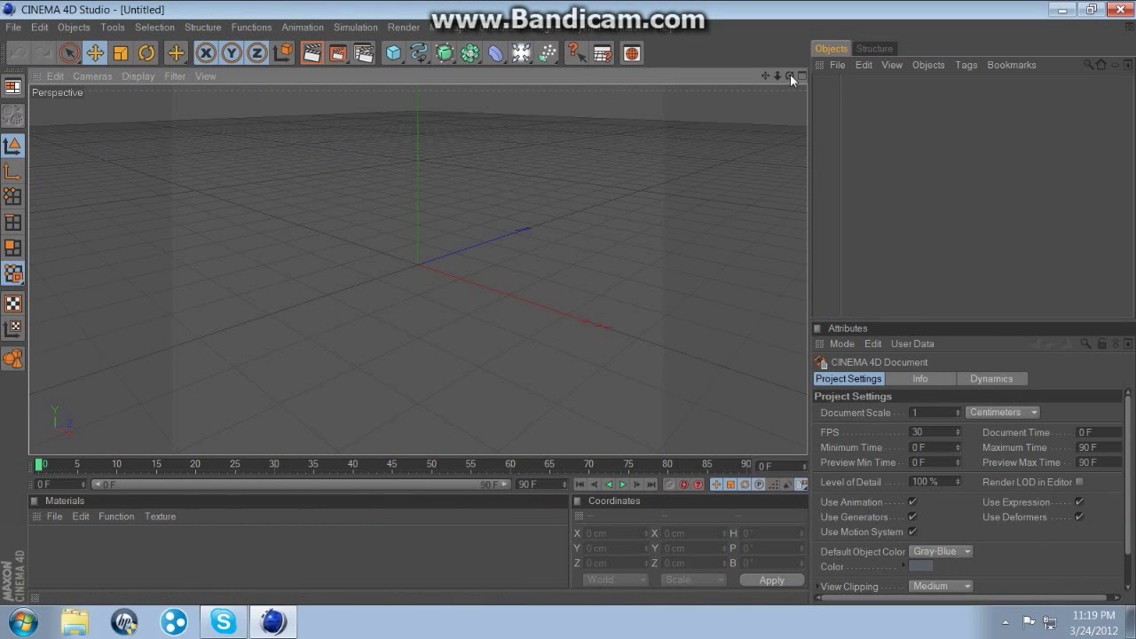
{"action": "mouse_move", "coordinate": [789, 75]}
{"action": "left_mouse_down"}
{"action": "mouse_move", "coordinate": [772, 78]}
{"action": "mouse_move", "coordinate": [799, 82]}
{"action": "mouse_move", "coordinate": [789, 74]}
{"action": "left_mouse_up"}
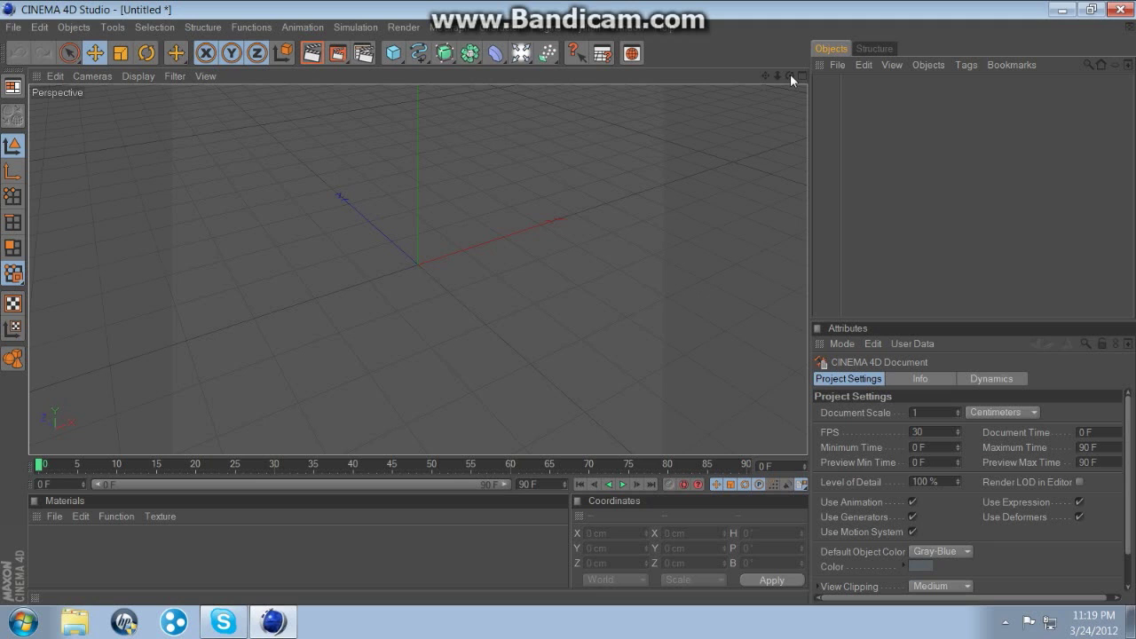
Set the render output size to 1280 × 720 pixels in the render settings.
{"action": "left_click", "coordinate": [409, 27]}
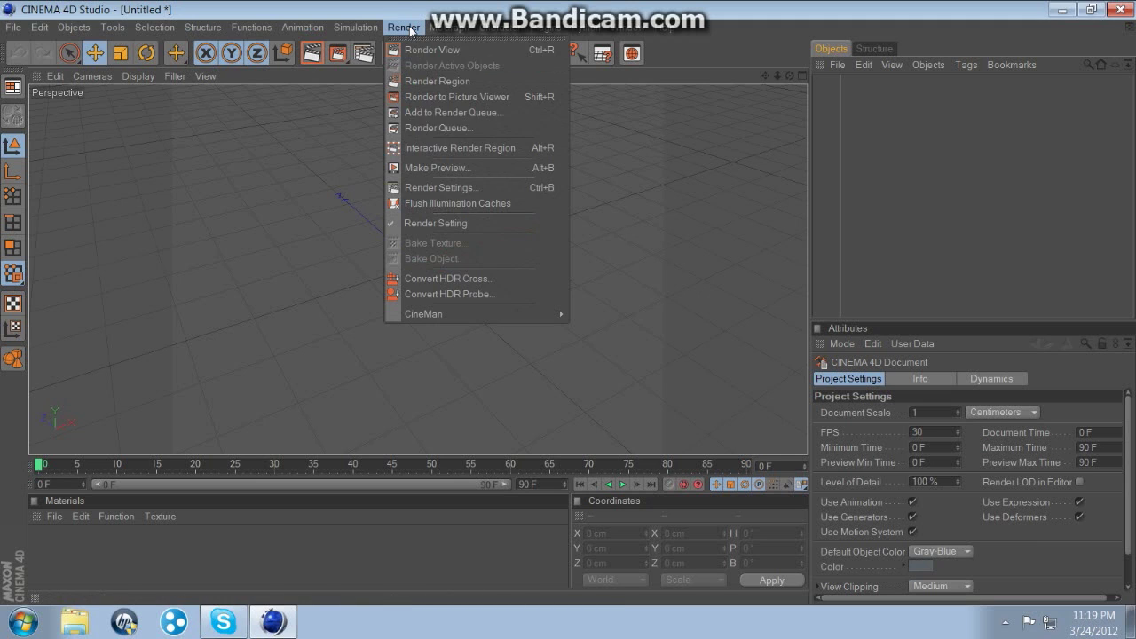
{"action": "left_click", "coordinate": [459, 189]}
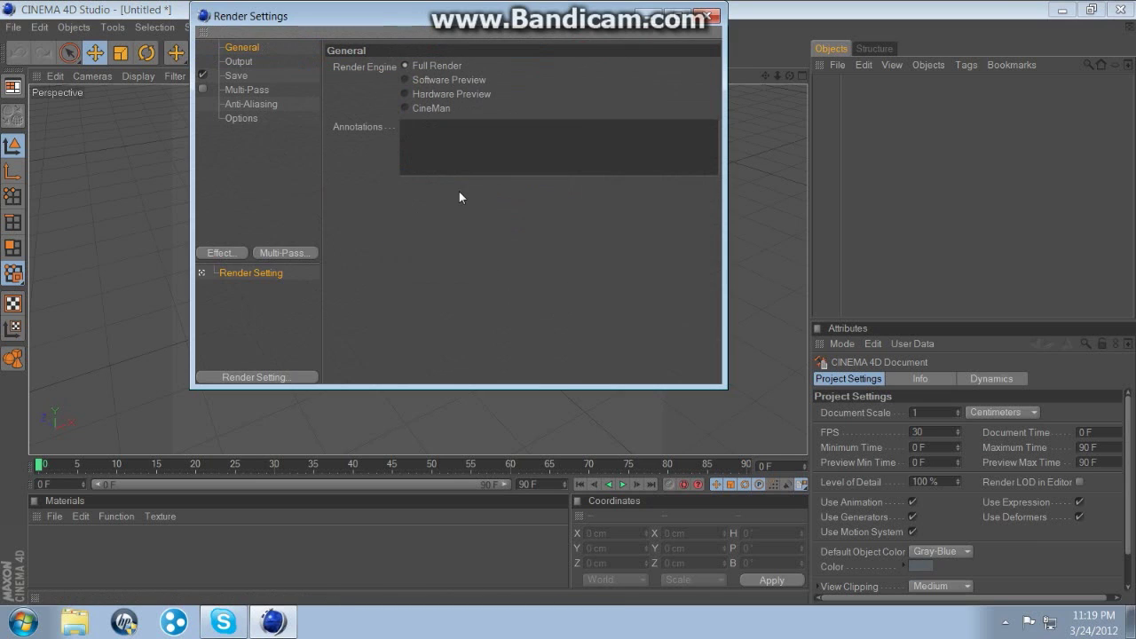
{"action": "left_click", "coordinate": [253, 63]}
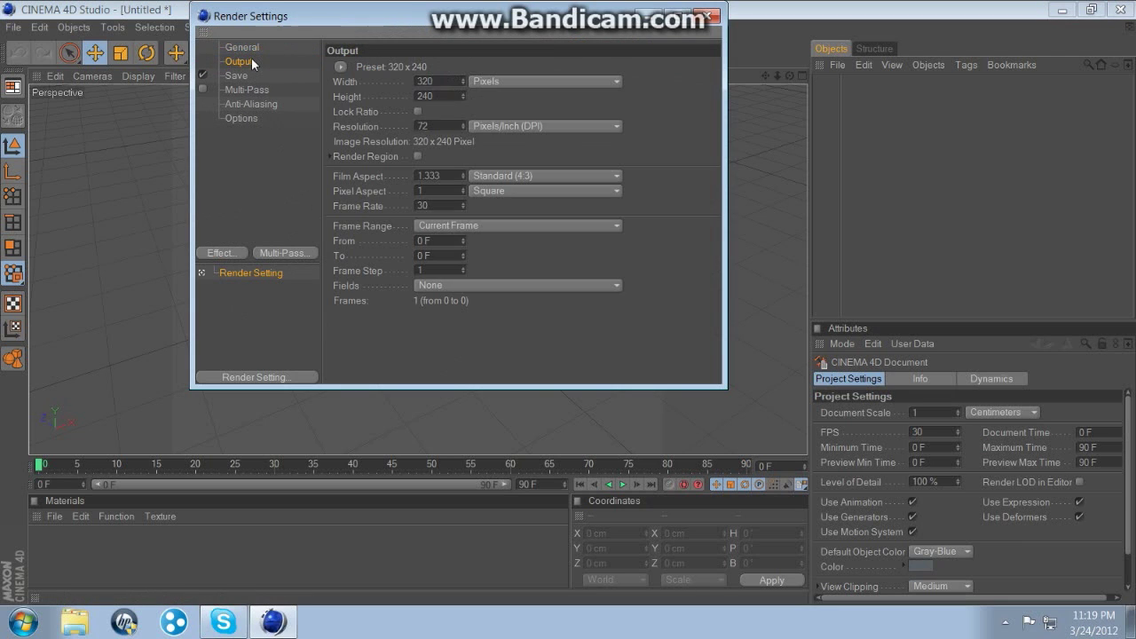
{"action": "left_click", "coordinate": [441, 77]}
{"action": "type", "text": "1280"}
{"action": "key", "text": "Return"}
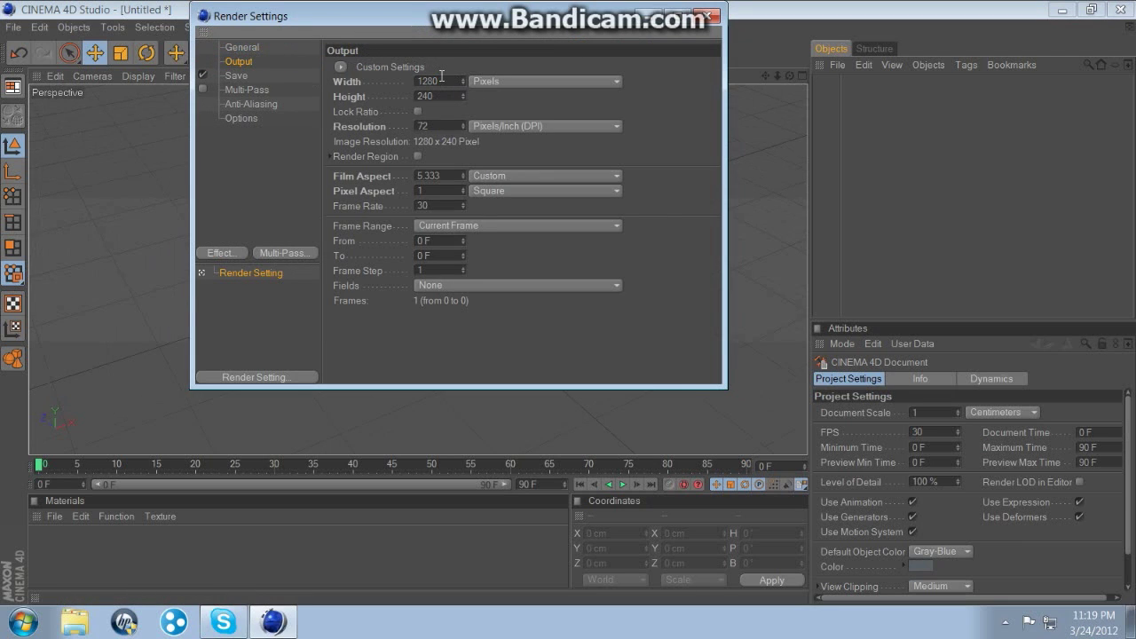
{"action": "left_click", "coordinate": [435, 95]}
{"action": "type", "text": "720"}
{"action": "key", "text": "Return"}
{"action": "left_click", "coordinate": [711, 17]}
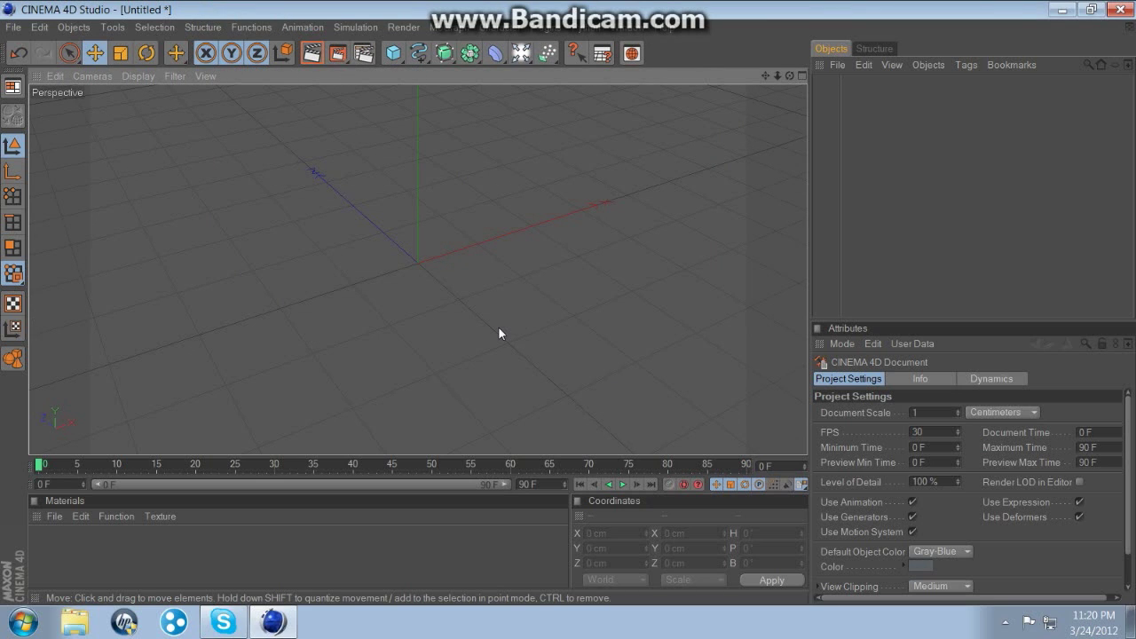
Set the render output to a width of 1600 and a height of 900 pixels, and close the render settings.
{"action": "left_click", "coordinate": [404, 28]}
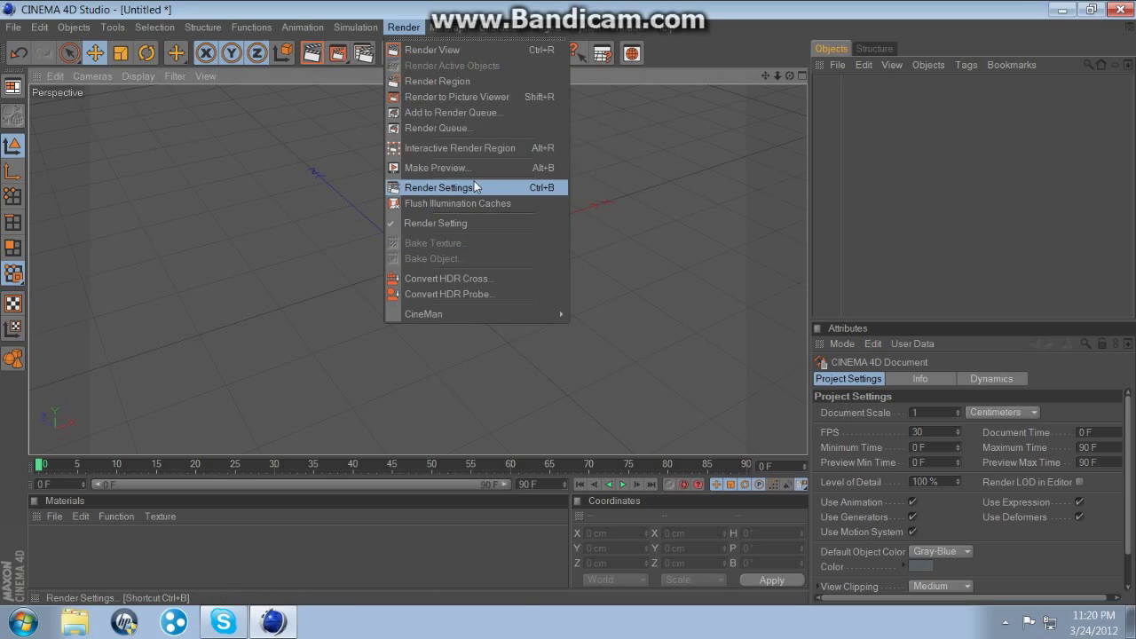
{"action": "left_click", "coordinate": [474, 186]}
{"action": "double_click", "coordinate": [438, 81]}
{"action": "type", "text": "16"}
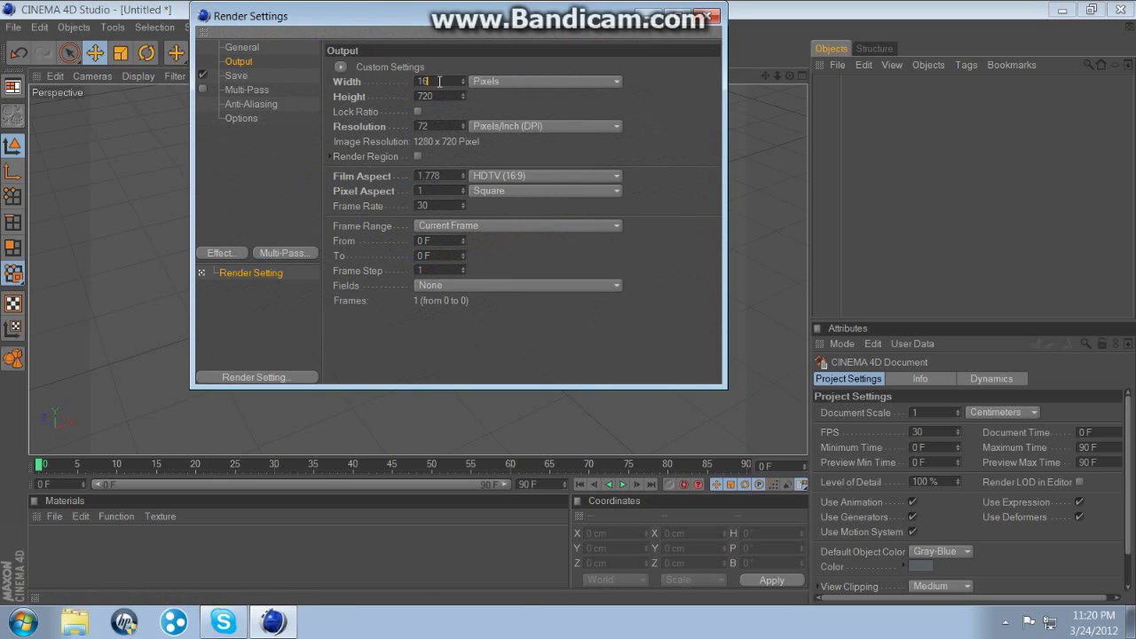
{"action": "type", "text": "00"}
{"action": "key", "text": "Return"}
{"action": "double_click", "coordinate": [435, 96]}
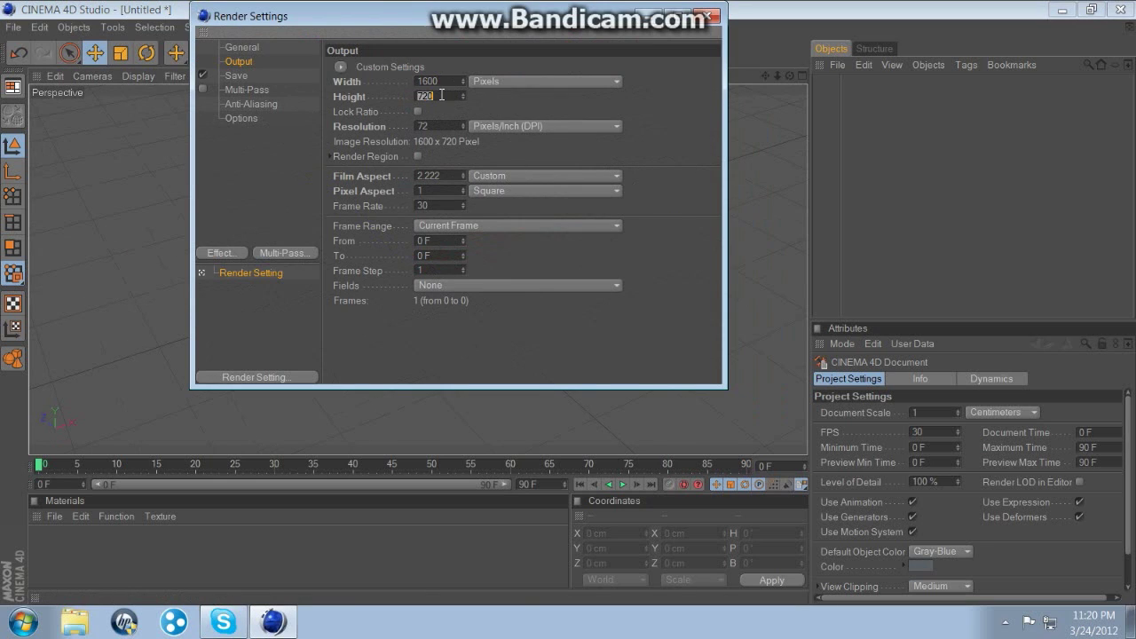
{"action": "type", "text": "900"}
{"action": "key", "text": "Return"}
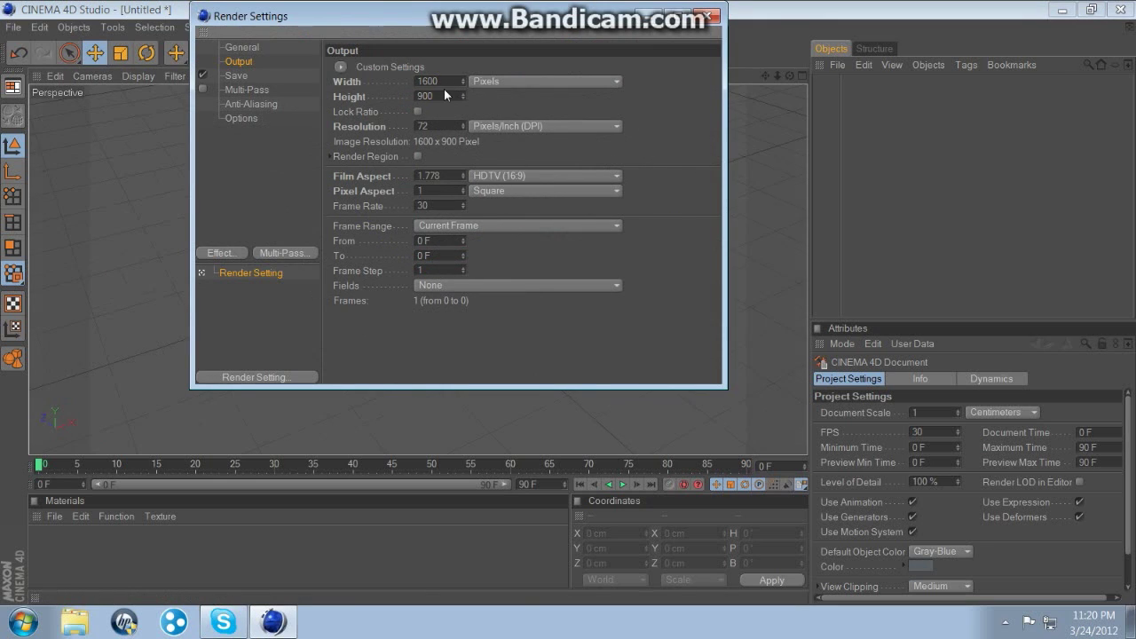
{"action": "left_click", "coordinate": [708, 16]}
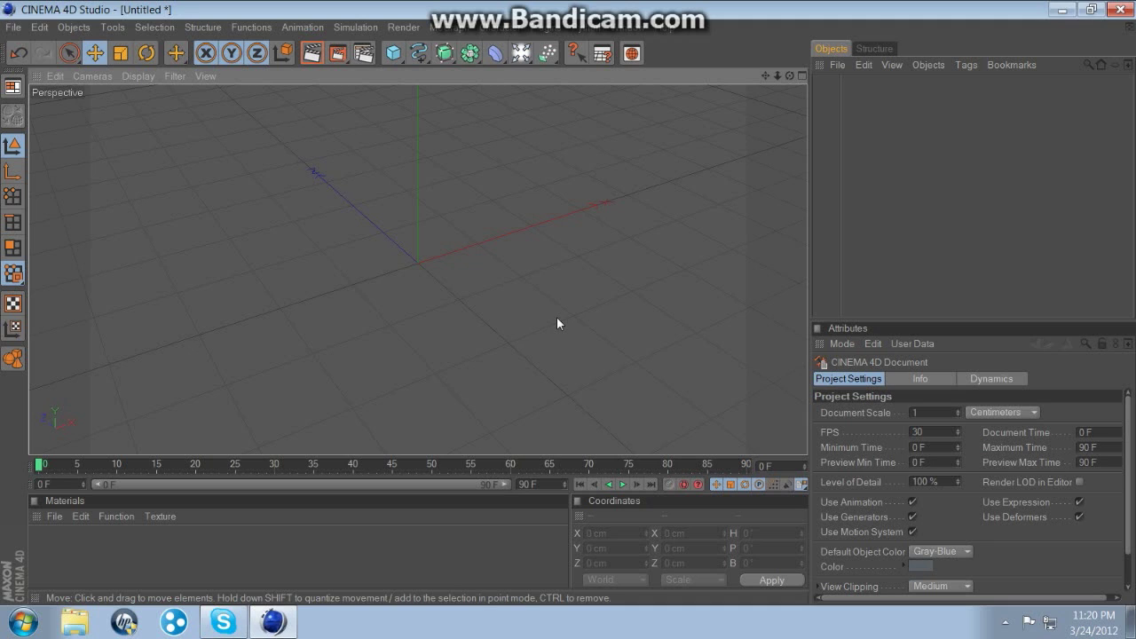
{"action": "left_click_drag", "start_coordinate": [521, 54], "coordinate": [598, 196]}
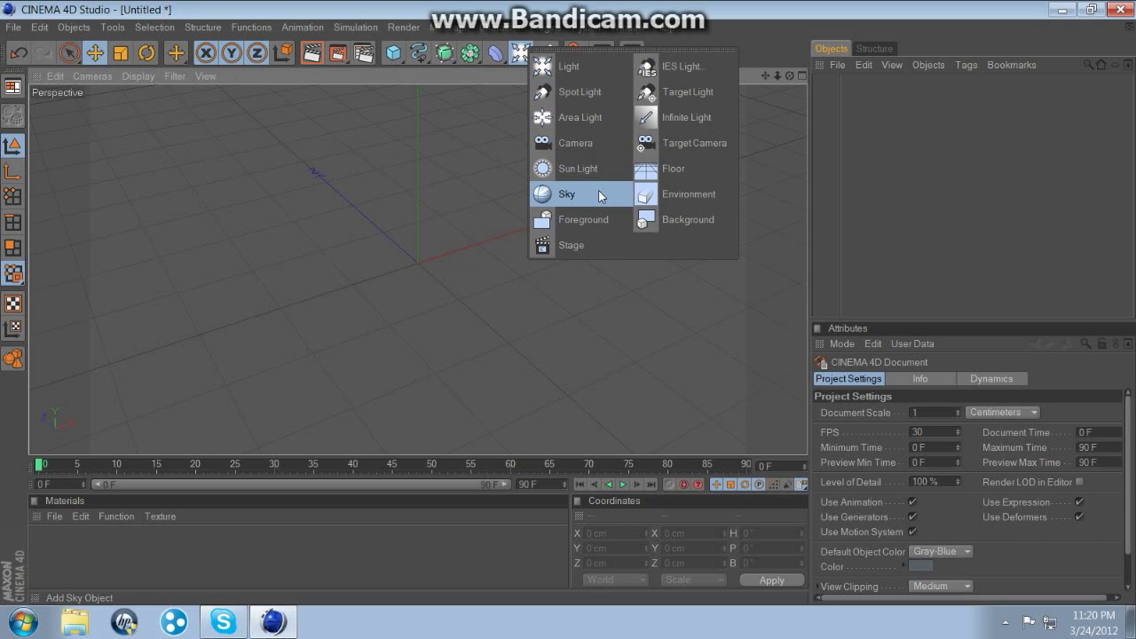
{"action": "left_click_drag", "start_coordinate": [598, 193], "coordinate": [533, 302]}
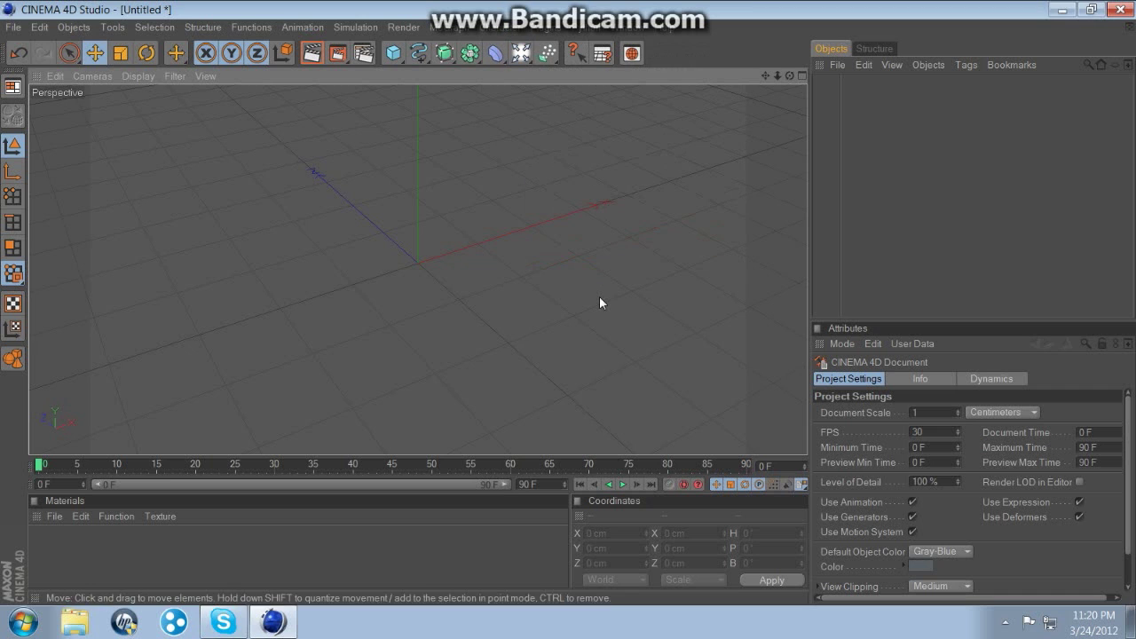
Check the monitor's resolution in the Windows screen resolution settings and return to Cinema 4D.
{"action": "key", "text": "super+d"}
{"action": "right_click", "coordinate": [621, 259]}
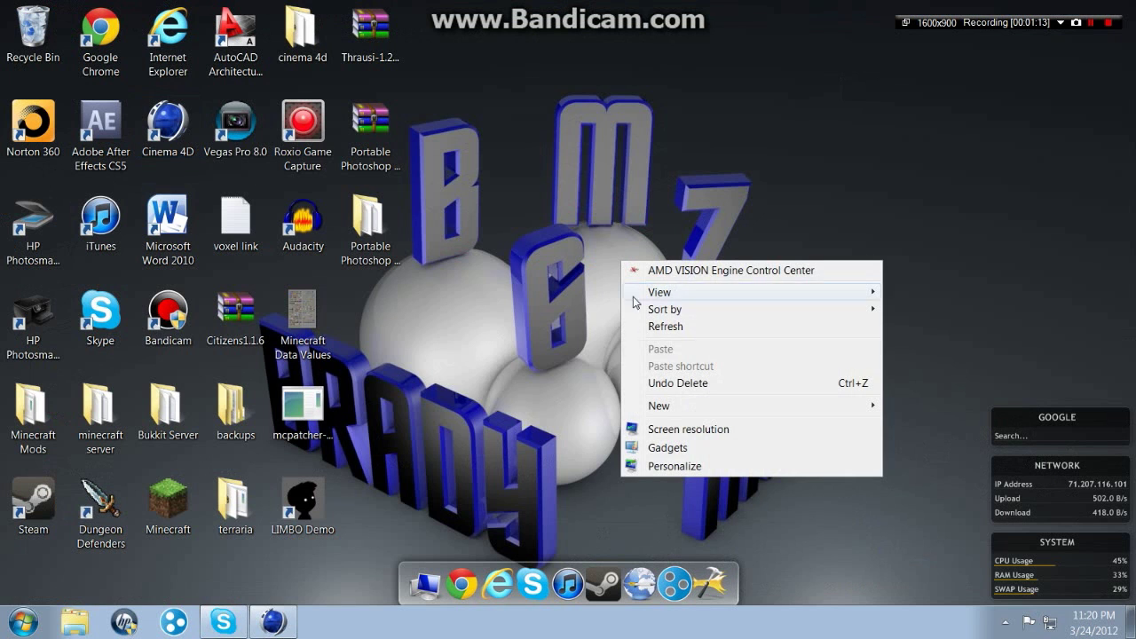
{"action": "left_click", "coordinate": [692, 431]}
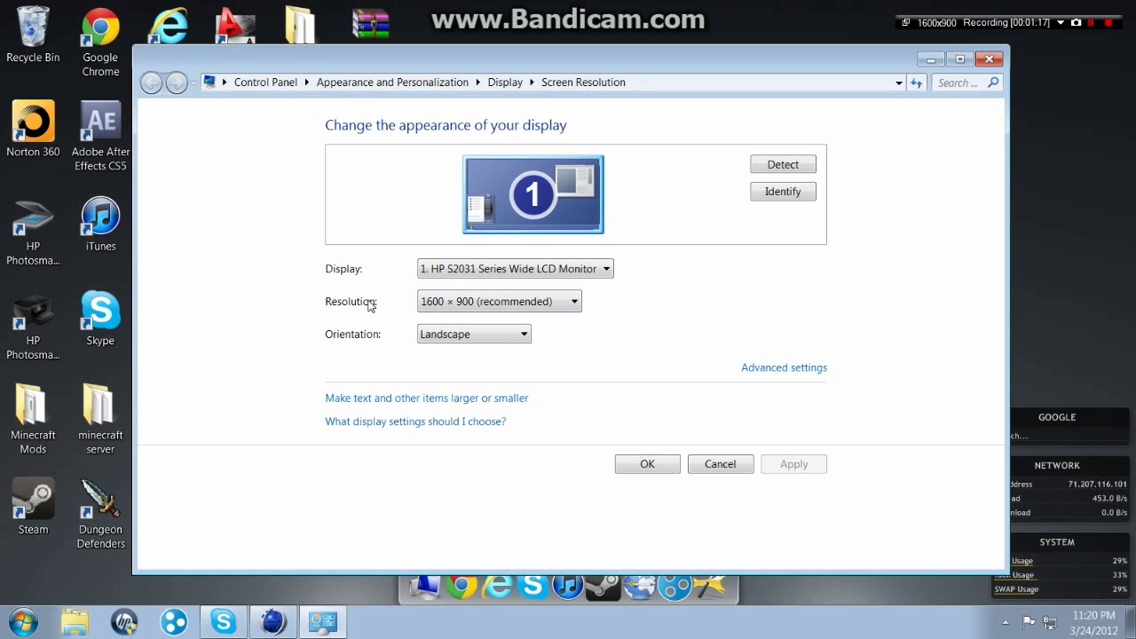
{"action": "left_click", "coordinate": [575, 302]}
{"action": "left_click", "coordinate": [768, 311]}
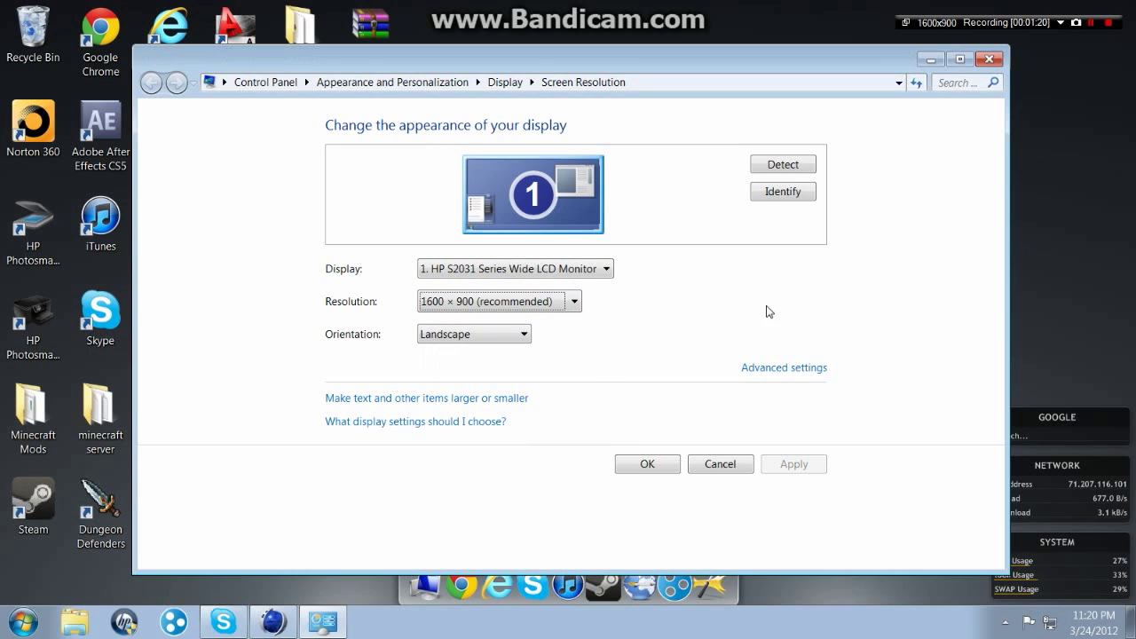
{"action": "left_click", "coordinate": [988, 59]}
{"action": "left_click", "coordinate": [273, 621]}
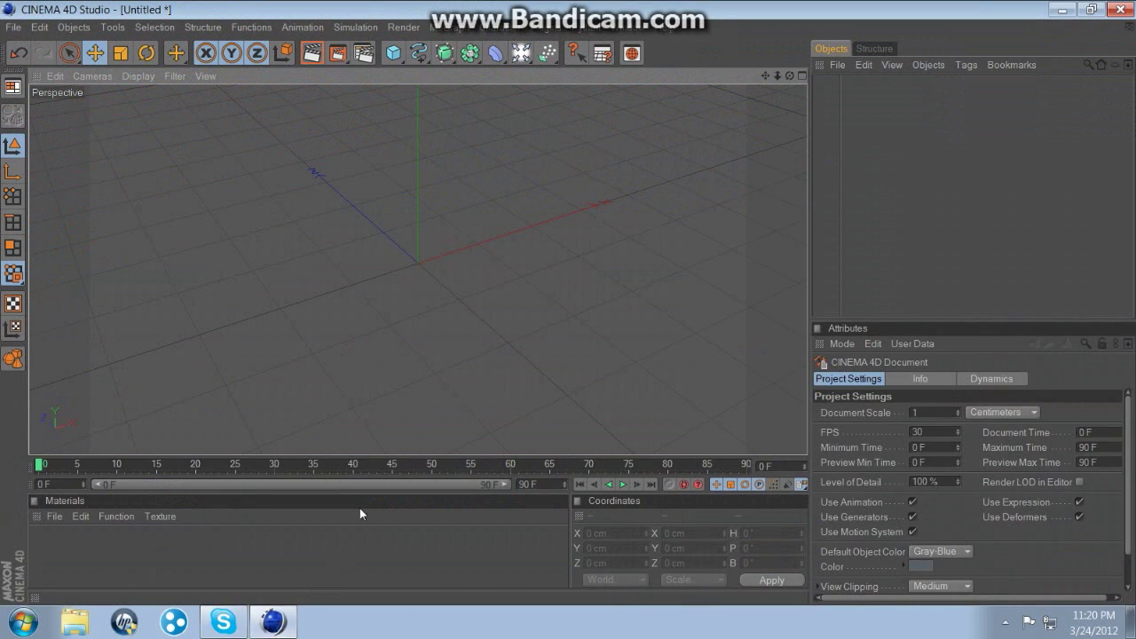
Add a Sky object to the scene.
{"action": "left_click_drag", "start_coordinate": [572, 53], "coordinate": [572, 202]}
{"action": "mouse_move", "coordinate": [520, 53]}
{"action": "left_mouse_down"}
{"action": "mouse_move", "coordinate": [556, 67]}
{"action": "mouse_move", "coordinate": [681, 180]}
{"action": "mouse_move", "coordinate": [674, 120]}
{"action": "mouse_move", "coordinate": [550, 69]}
{"action": "mouse_move", "coordinate": [621, 173]}
{"action": "mouse_move", "coordinate": [642, 149]}
{"action": "mouse_move", "coordinate": [550, 66]}
{"action": "mouse_move", "coordinate": [652, 67]}
{"action": "mouse_move", "coordinate": [685, 171]}
{"action": "mouse_move", "coordinate": [579, 72]}
{"action": "mouse_move", "coordinate": [520, 59]}
{"action": "left_mouse_up"}
{"action": "left_click", "coordinate": [520, 55]}
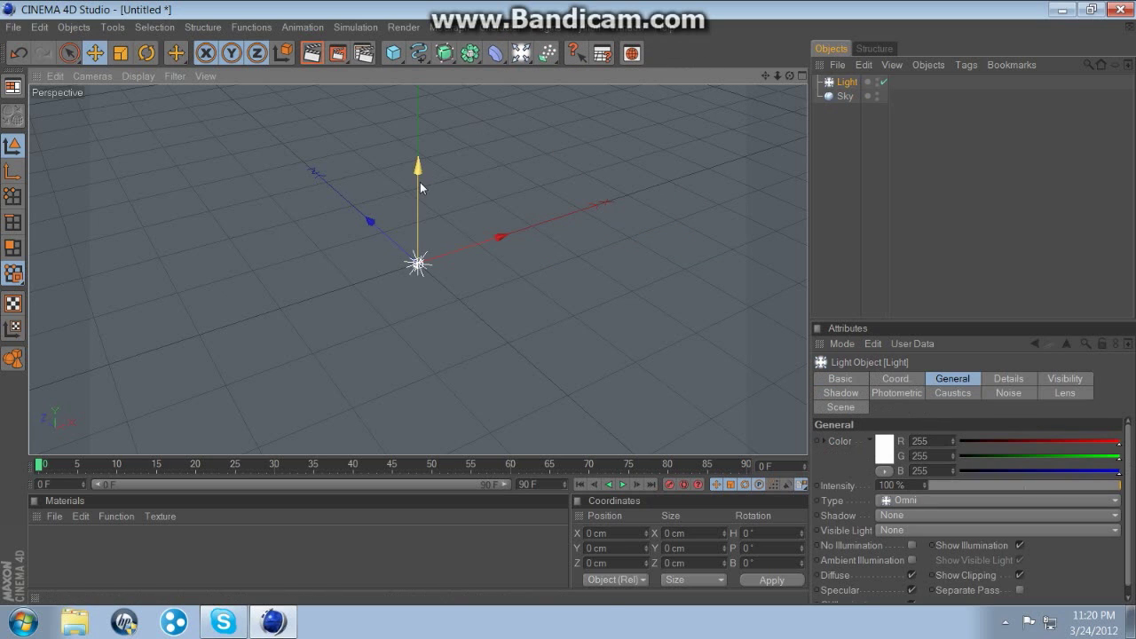
{"action": "left_click_drag", "start_coordinate": [419, 182], "coordinate": [420, 156]}
{"action": "key", "text": "ctrl+z"}
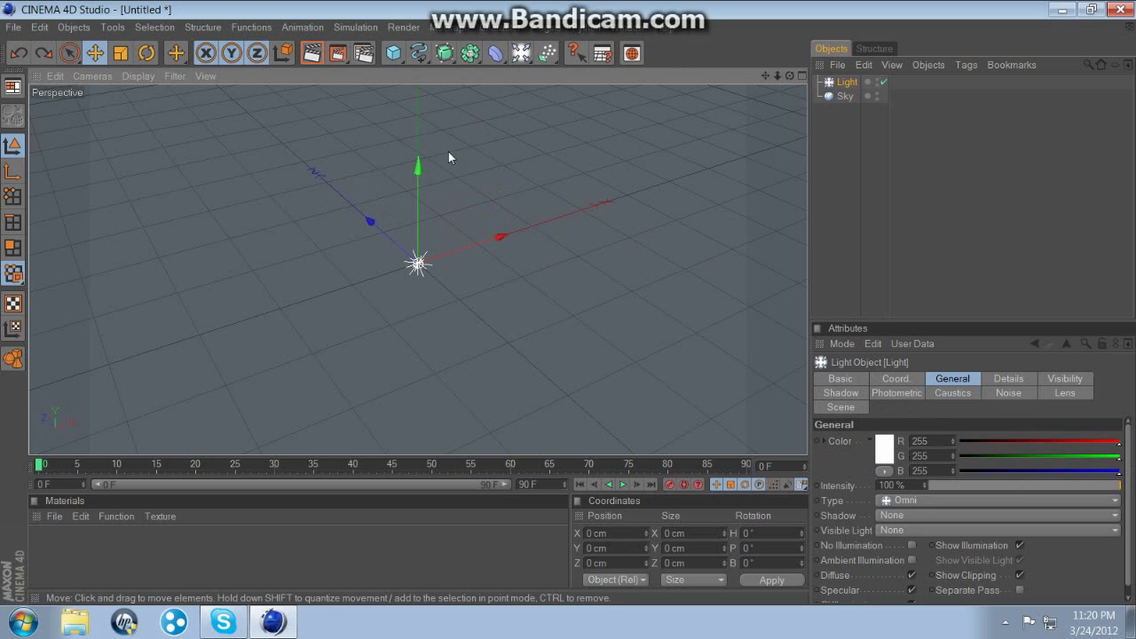
{"action": "key", "text": "ctrl+z"}
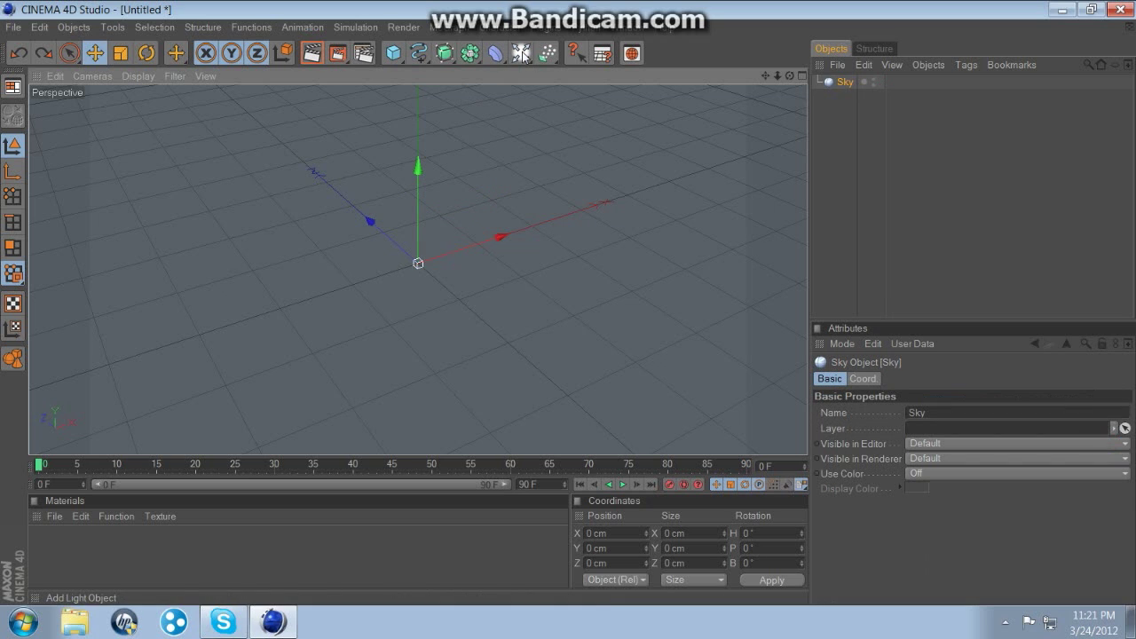
{"action": "key", "text": "ctrl+z"}
Add a Floor object to the scene.
{"action": "left_click_drag", "start_coordinate": [520, 53], "coordinate": [661, 174]}
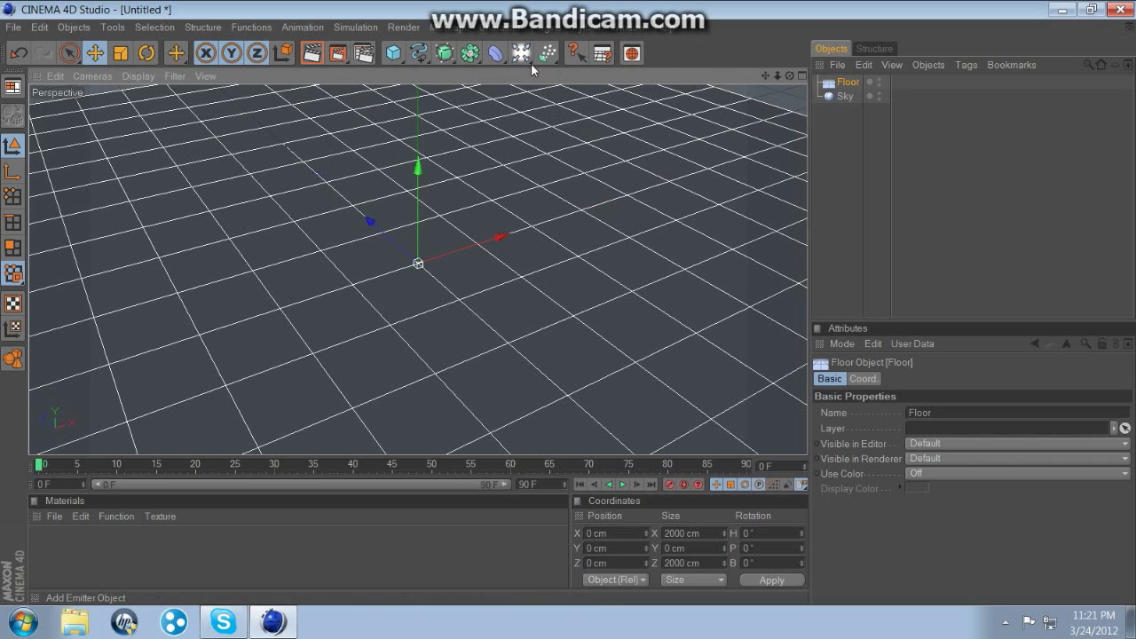
{"action": "left_click_drag", "start_coordinate": [520, 53], "coordinate": [497, 162]}
Create a new material and set its colour to grey with RGB values of 148.
{"action": "double_click", "coordinate": [343, 536]}
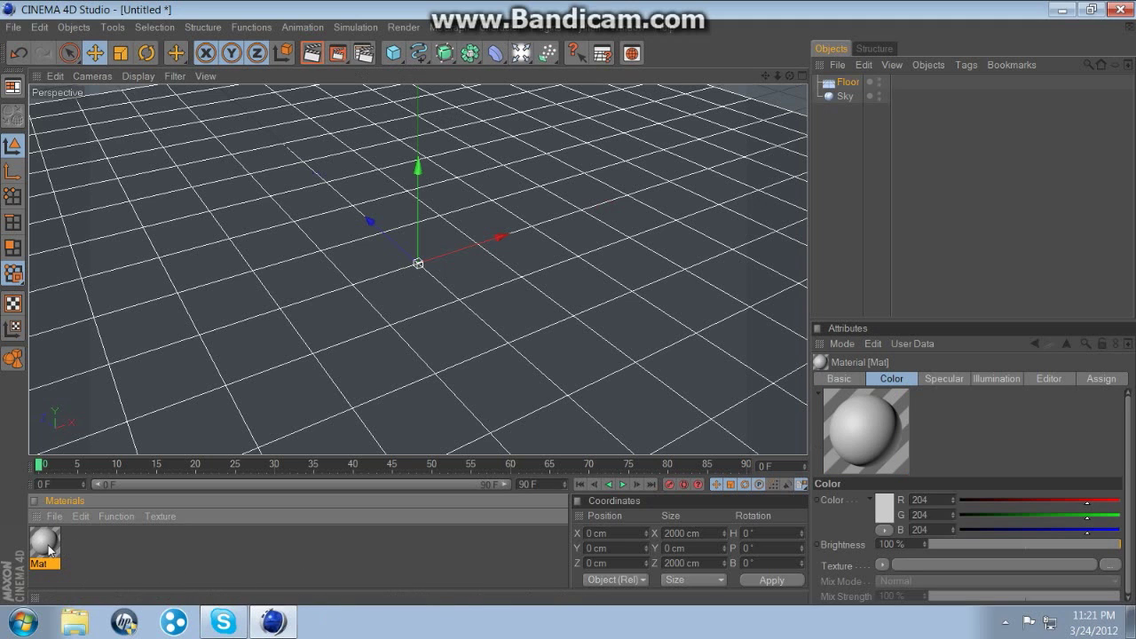
{"action": "double_click", "coordinate": [46, 543]}
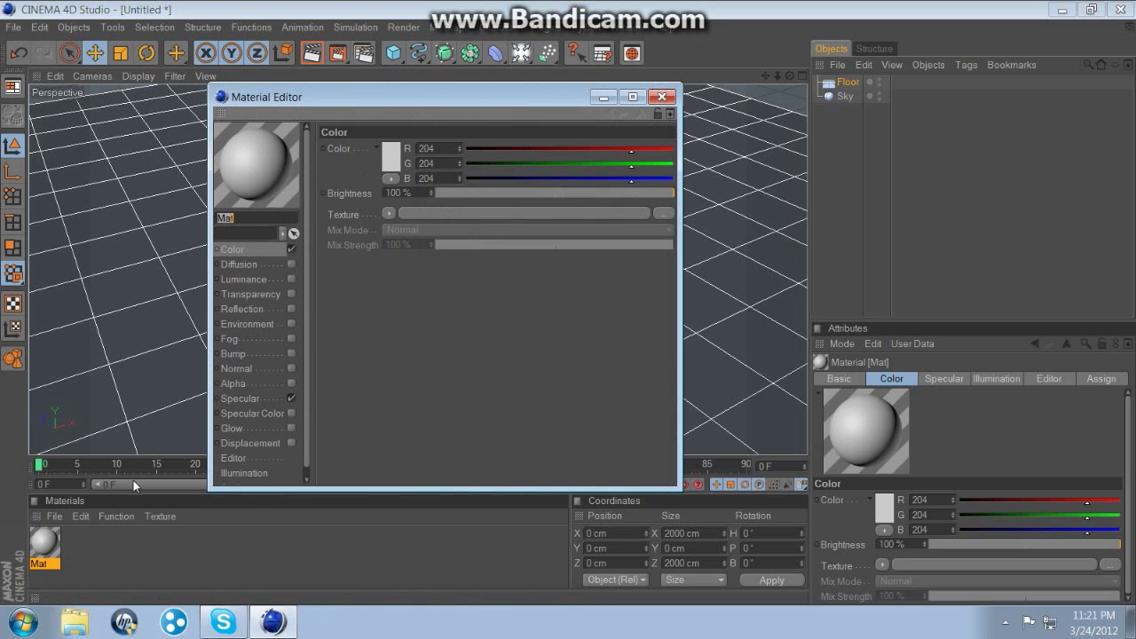
{"action": "left_click", "coordinate": [392, 160]}
{"action": "left_click_drag", "start_coordinate": [373, 178], "coordinate": [299, 144]}
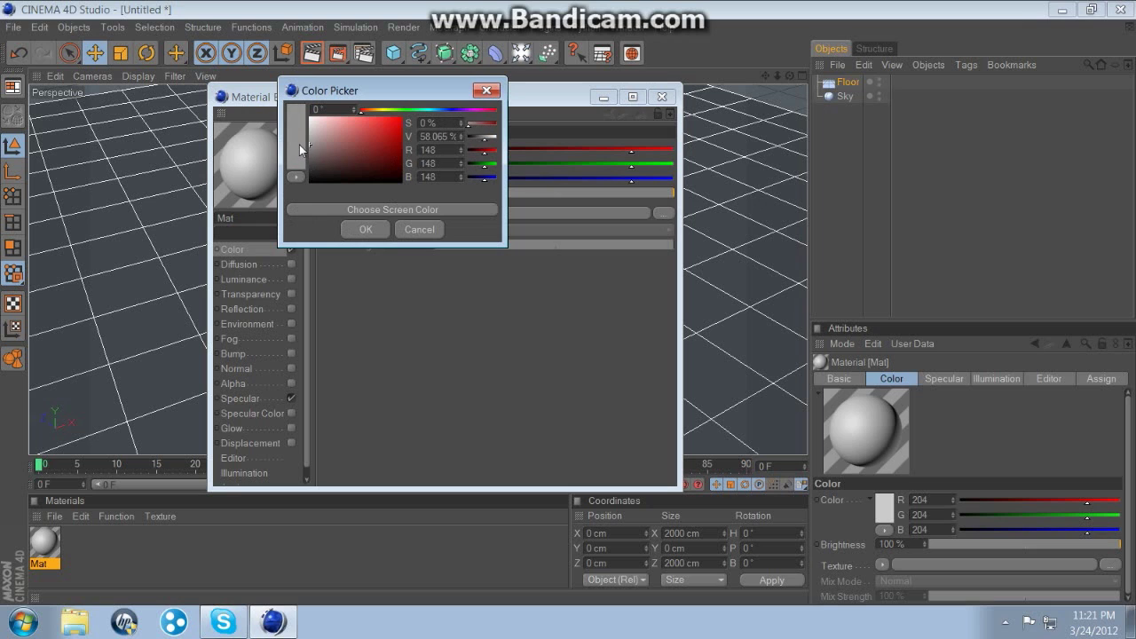
{"action": "left_click", "coordinate": [365, 229]}
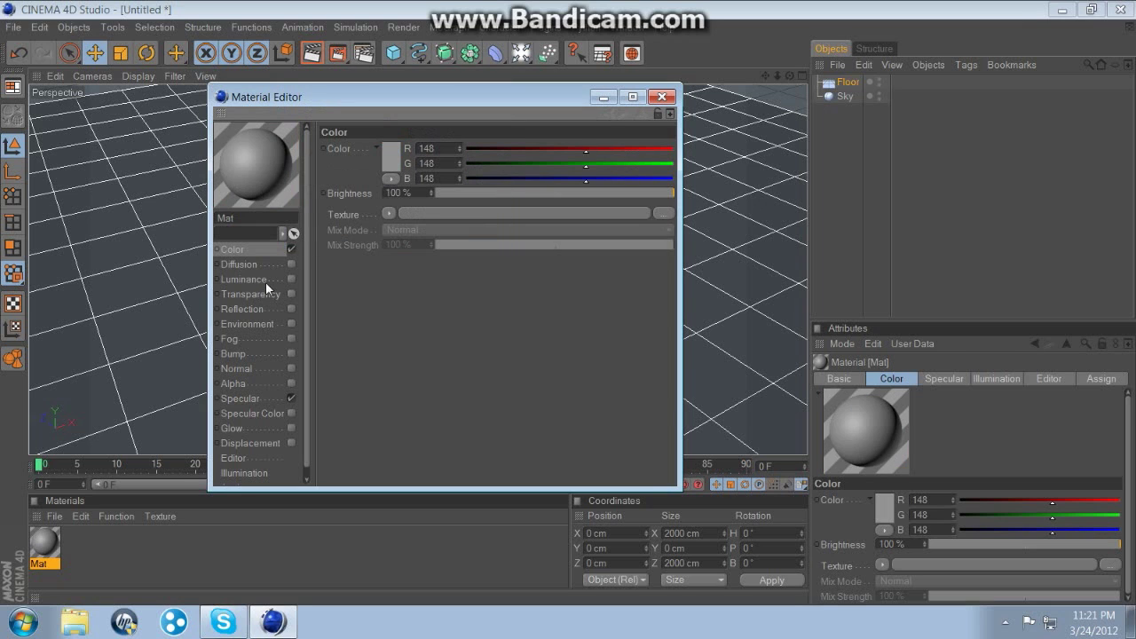
Enable luminance on the grey material with a mid-grey luminance colour, and close the material editor.
{"action": "left_click", "coordinate": [291, 279]}
{"action": "left_click", "coordinate": [390, 156]}
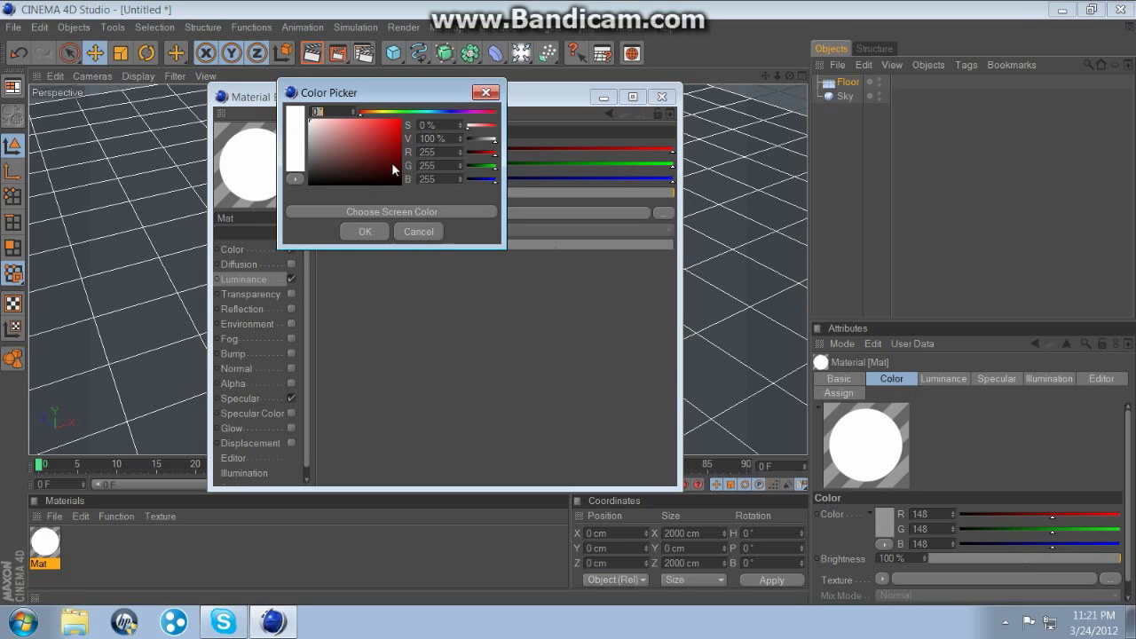
{"action": "left_click", "coordinate": [310, 149]}
{"action": "left_click", "coordinate": [364, 231]}
{"action": "left_click", "coordinate": [661, 96]}
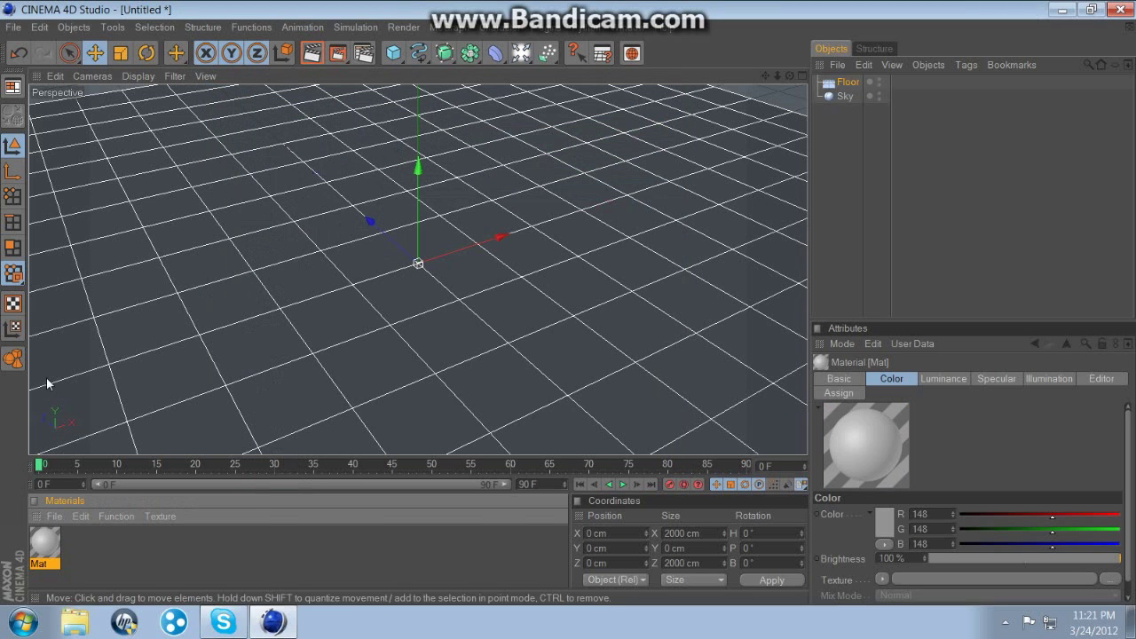
Apply the grey material to both the Sky and the Floor objects.
{"action": "left_click_drag", "start_coordinate": [53, 560], "coordinate": [845, 98]}
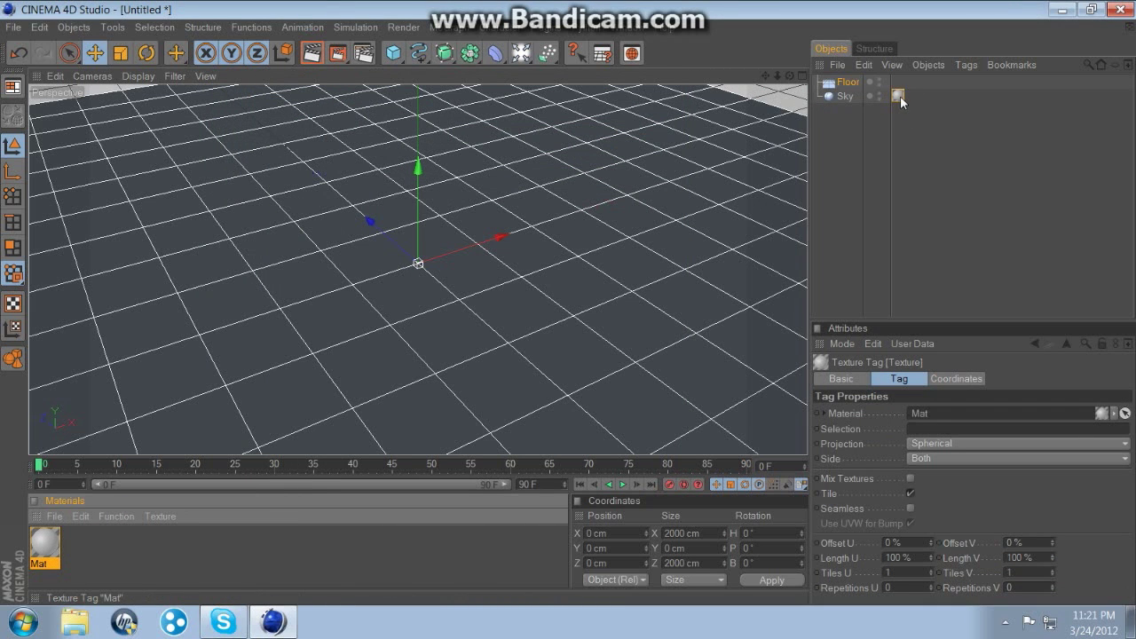
{"action": "left_click_drag", "start_coordinate": [899, 97], "coordinate": [898, 81]}
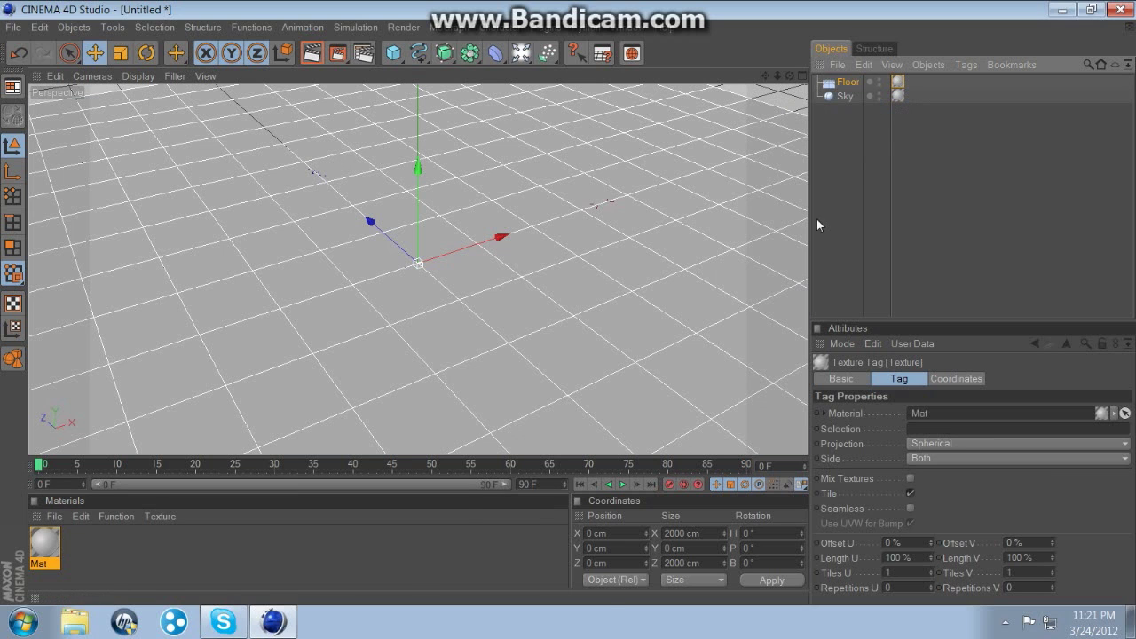
{"action": "left_click", "coordinate": [468, 518]}
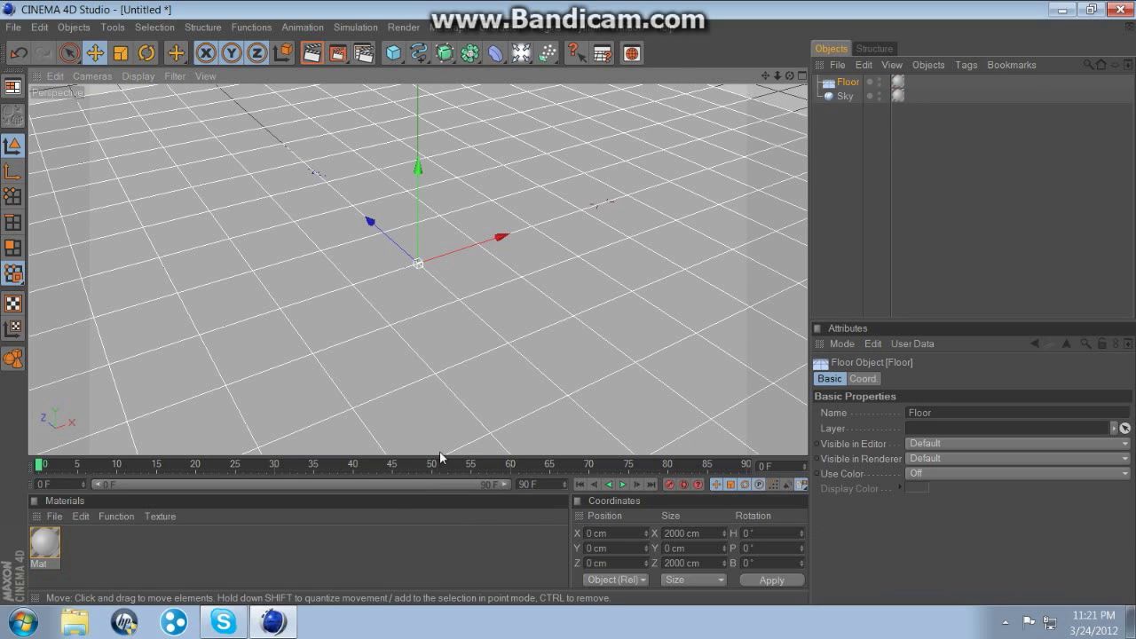
Add a sphere to the scene and set its Y position to 100 cm.
{"action": "left_click", "coordinate": [397, 61]}
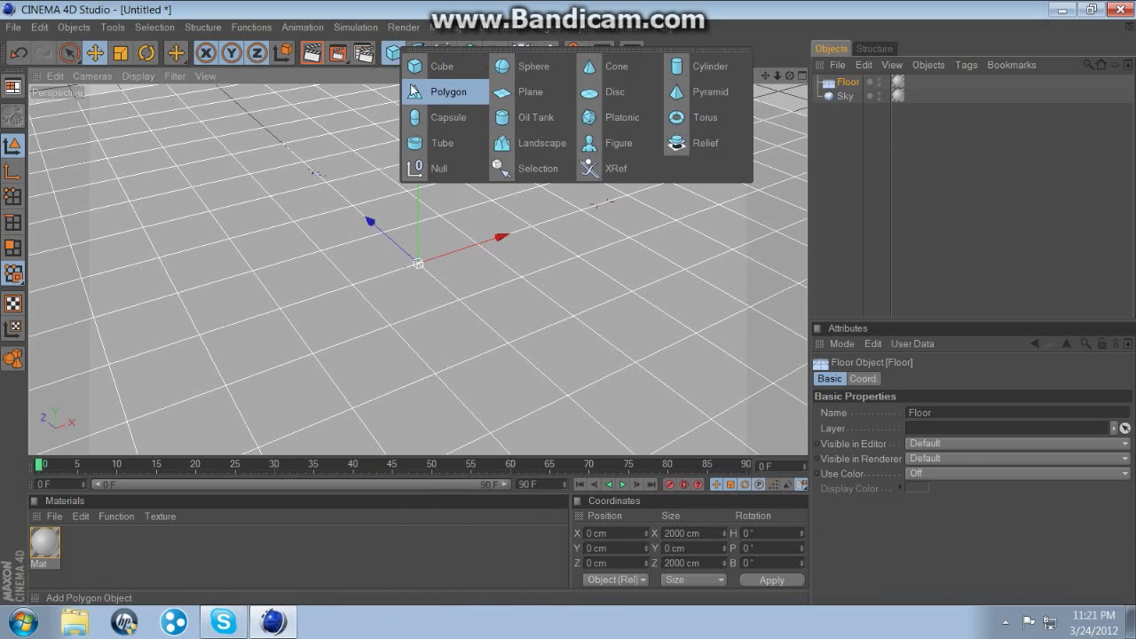
{"action": "left_click", "coordinate": [548, 72]}
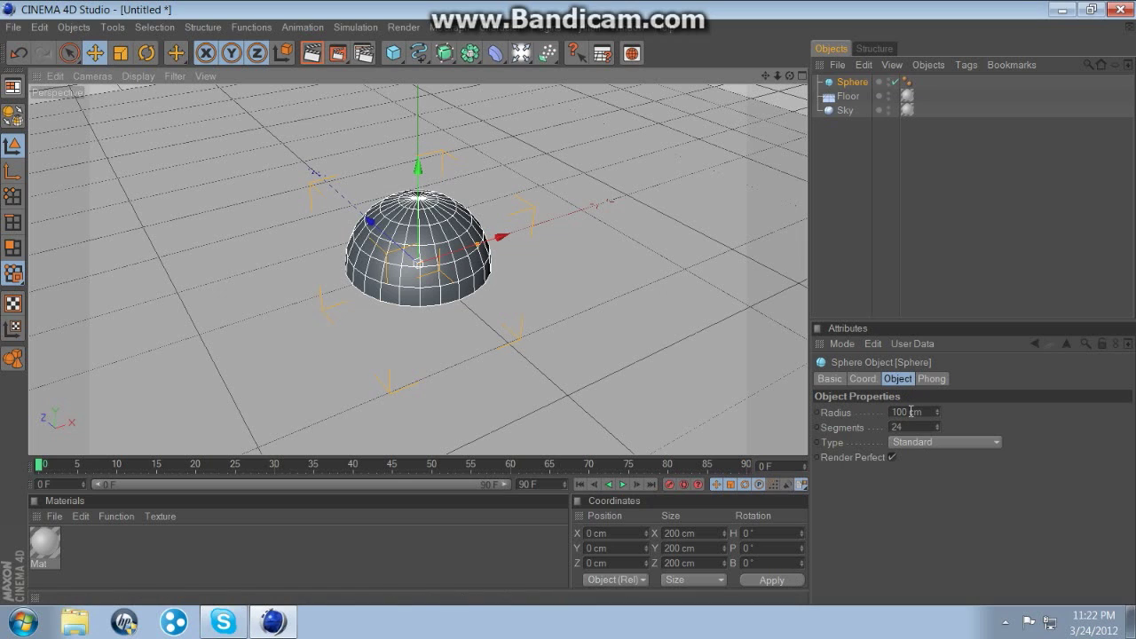
{"action": "double_click", "coordinate": [610, 548]}
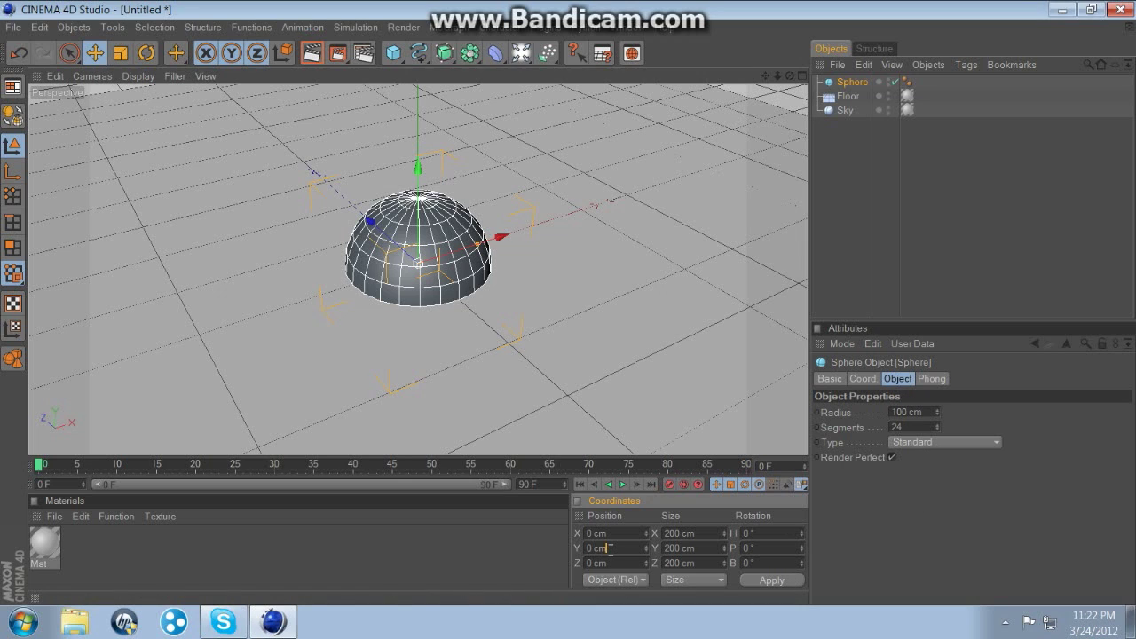
{"action": "type", "text": "100"}
{"action": "key", "text": "Return"}
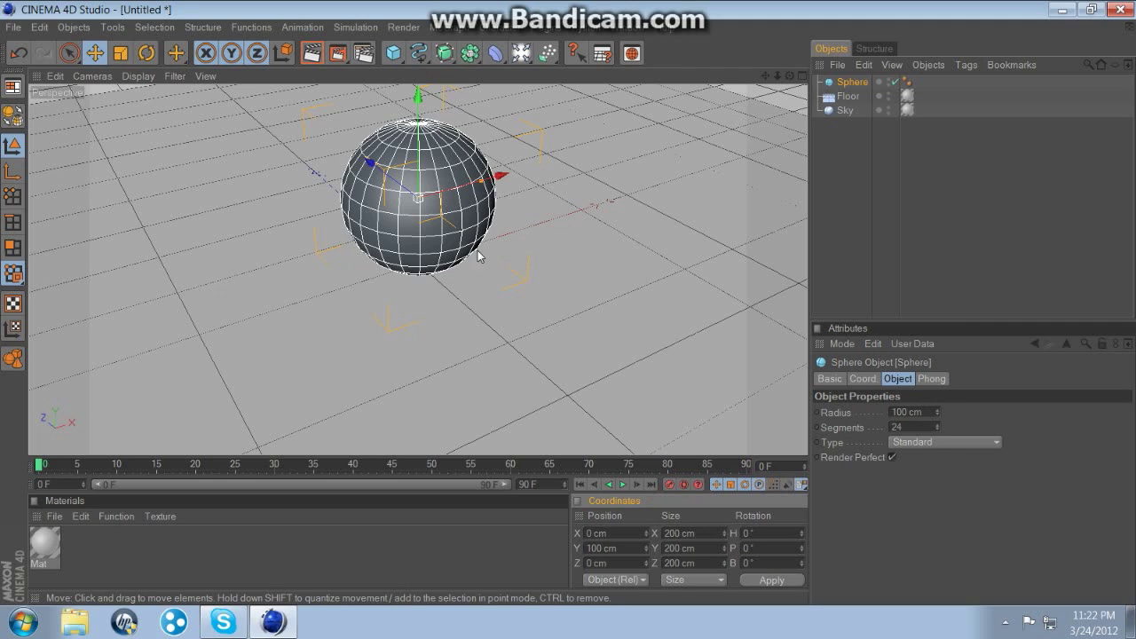
{"action": "left_click", "coordinate": [621, 178]}
{"action": "left_click_drag", "start_coordinate": [765, 77], "coordinate": [773, 154]}
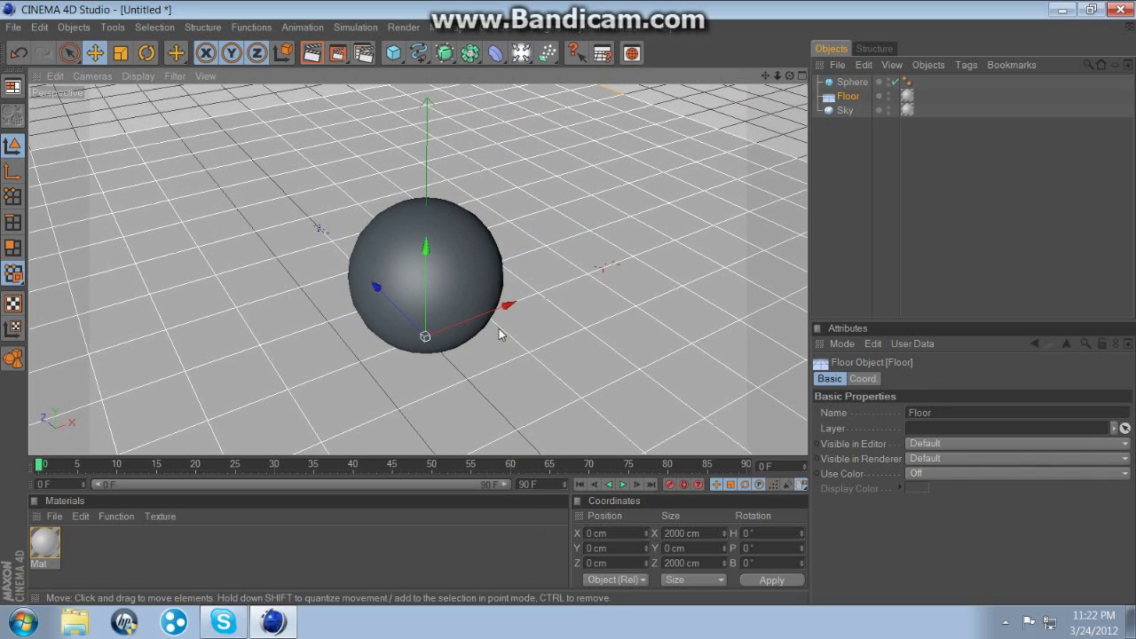
{"action": "left_click", "coordinate": [480, 285]}
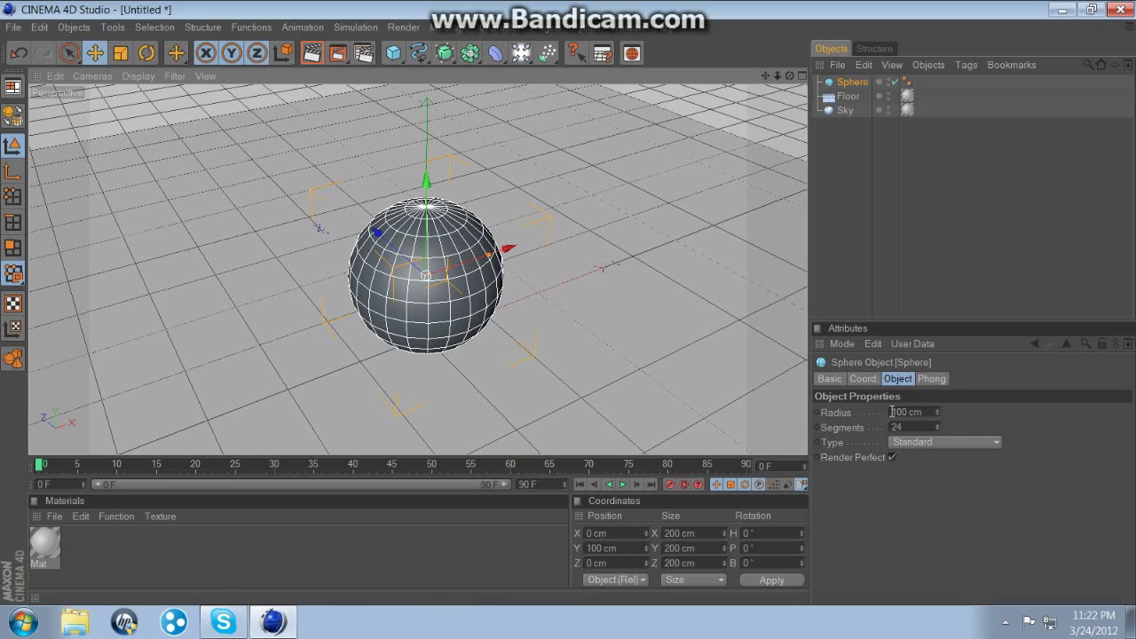
{"action": "left_click", "coordinate": [554, 330]}
{"action": "left_click_drag", "start_coordinate": [788, 76], "coordinate": [649, 101]}
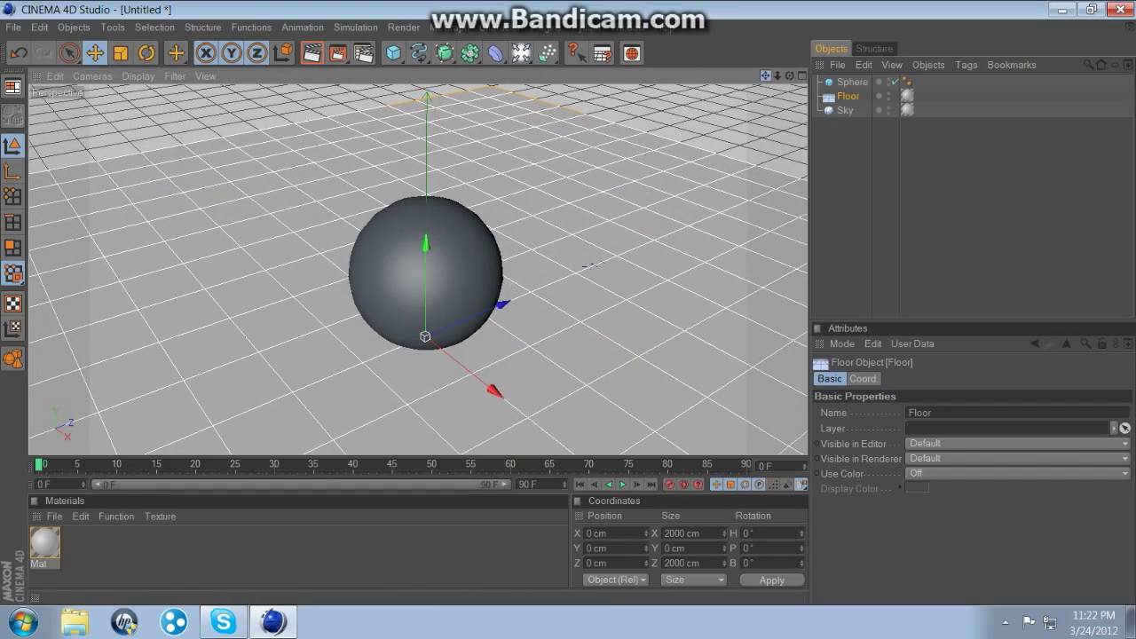
{"action": "left_click_drag", "start_coordinate": [765, 76], "coordinate": [677, 61]}
{"action": "scroll", "coordinate": [534, 273], "scroll_direction": "down", "scroll_amount": 1}
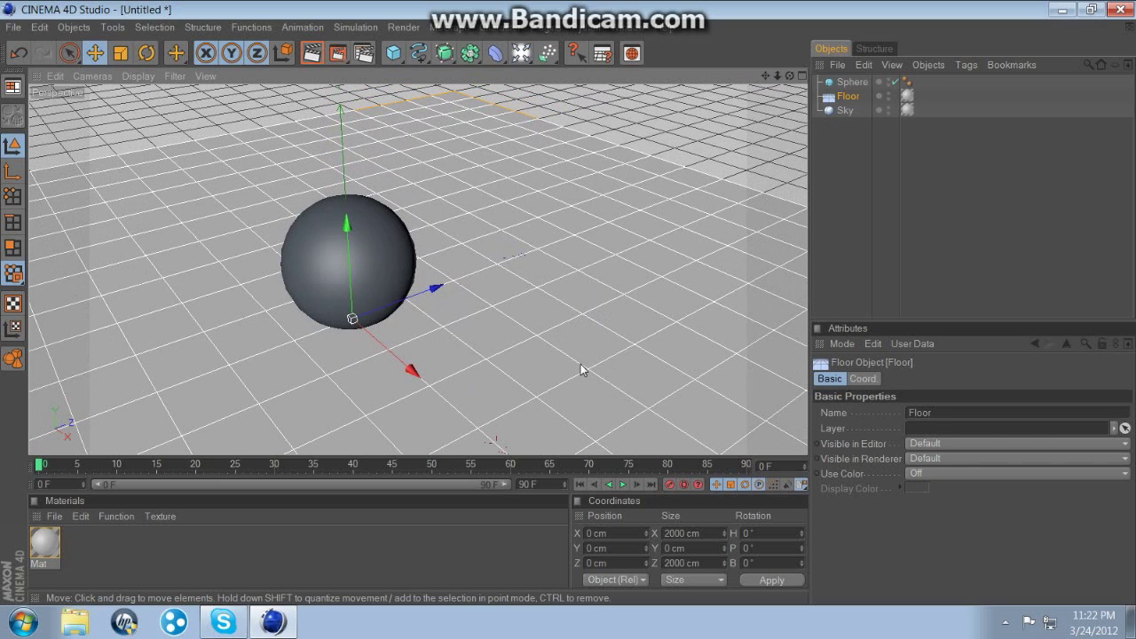
{"action": "key", "text": "ctrl+v"}
{"action": "key", "text": "ctrl+v"}
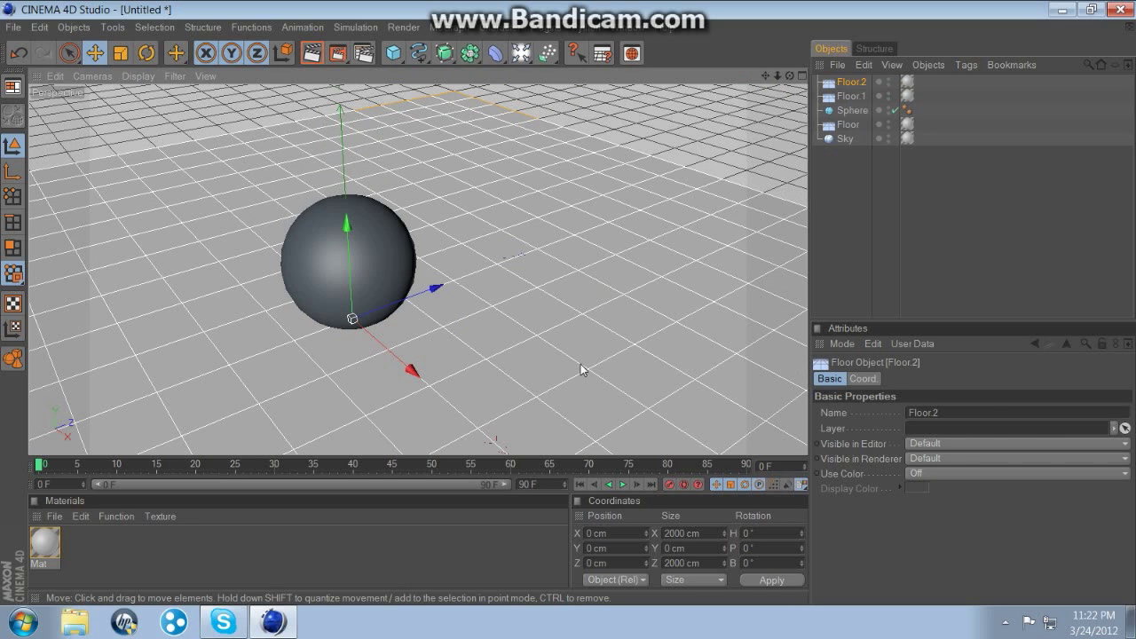
{"action": "key", "text": "ctrl+z"}
{"action": "key", "text": "ctrl+z"}
{"action": "key", "text": "ctrl+z"}
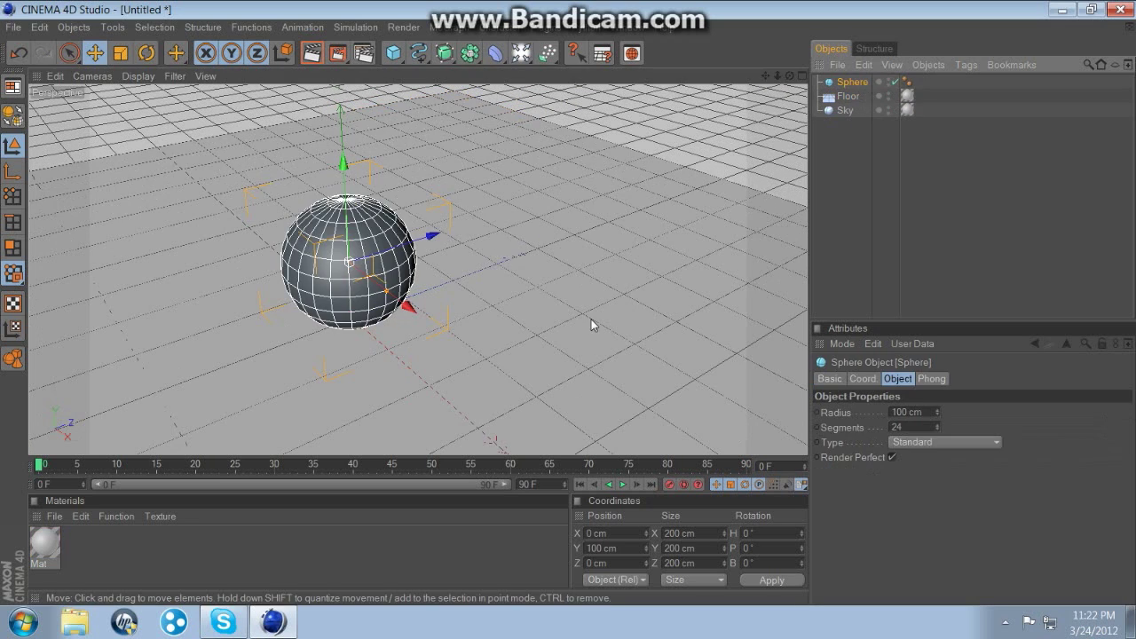
Paste three copies of the sphere in the same place.
{"action": "key", "text": "ctrl+v"}
{"action": "key", "text": "ctrl+v"}
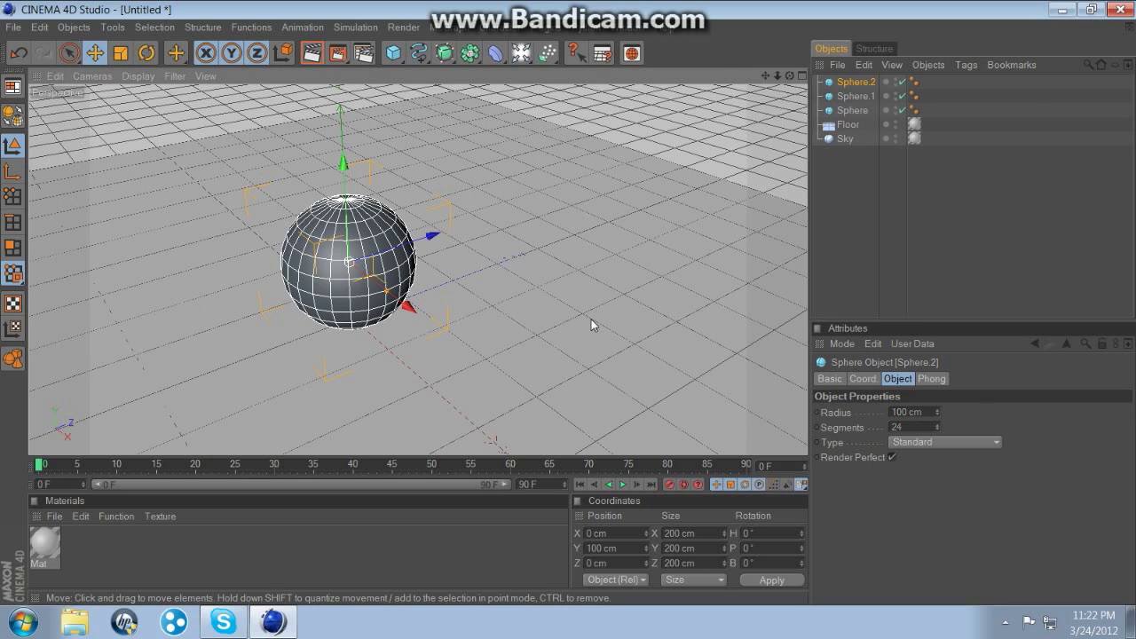
{"action": "key", "text": "ctrl+v"}
{"action": "left_click", "coordinate": [483, 322]}
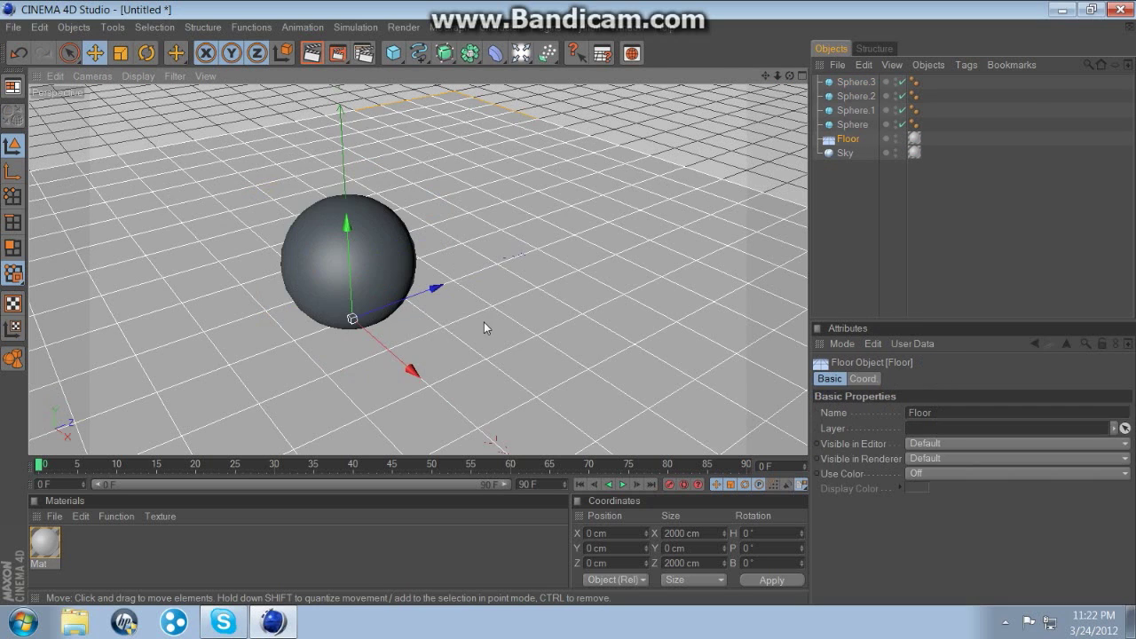
Position the original sphere about 188 cm along Z at Y 90 cm, and set its radius to 90 cm.
{"action": "left_click", "coordinate": [399, 261]}
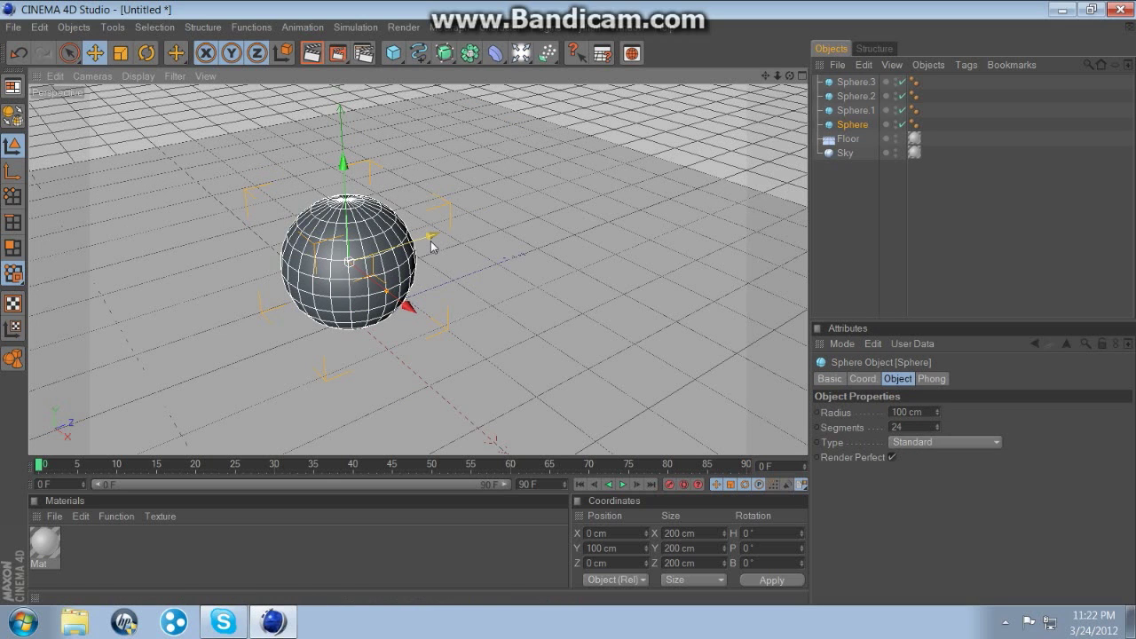
{"action": "left_click_drag", "start_coordinate": [430, 241], "coordinate": [491, 215]}
{"action": "left_click_drag", "start_coordinate": [350, 266], "coordinate": [330, 262]}
{"action": "double_click", "coordinate": [903, 412]}
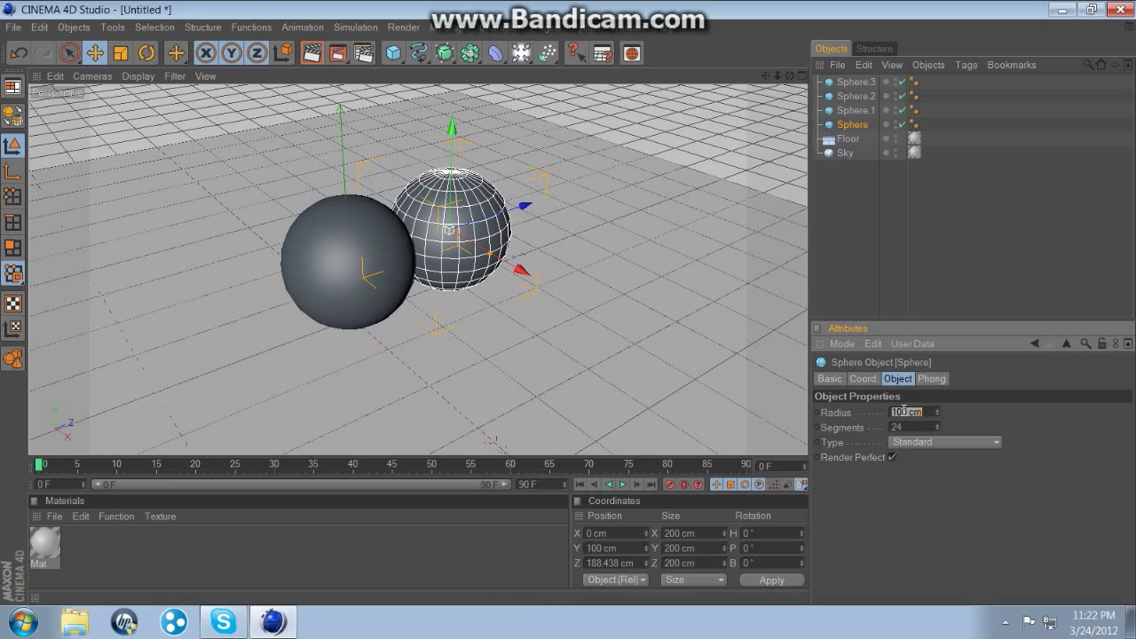
{"action": "type", "text": "5"}
{"action": "key", "text": "Return"}
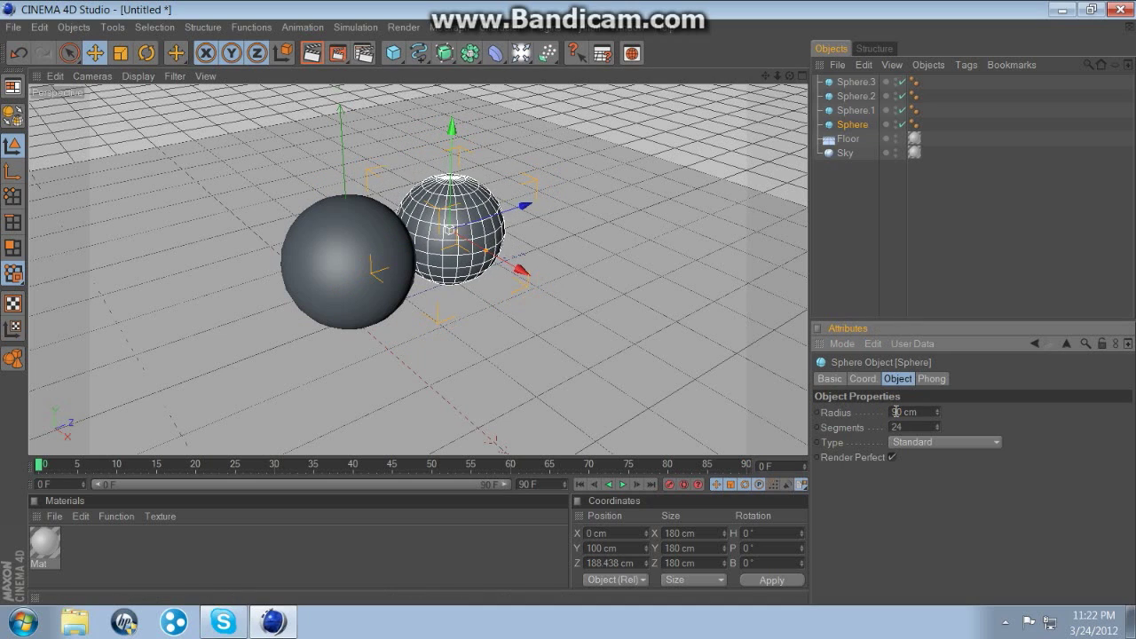
{"action": "left_click", "coordinate": [622, 549]}
{"action": "type", "text": "9"}
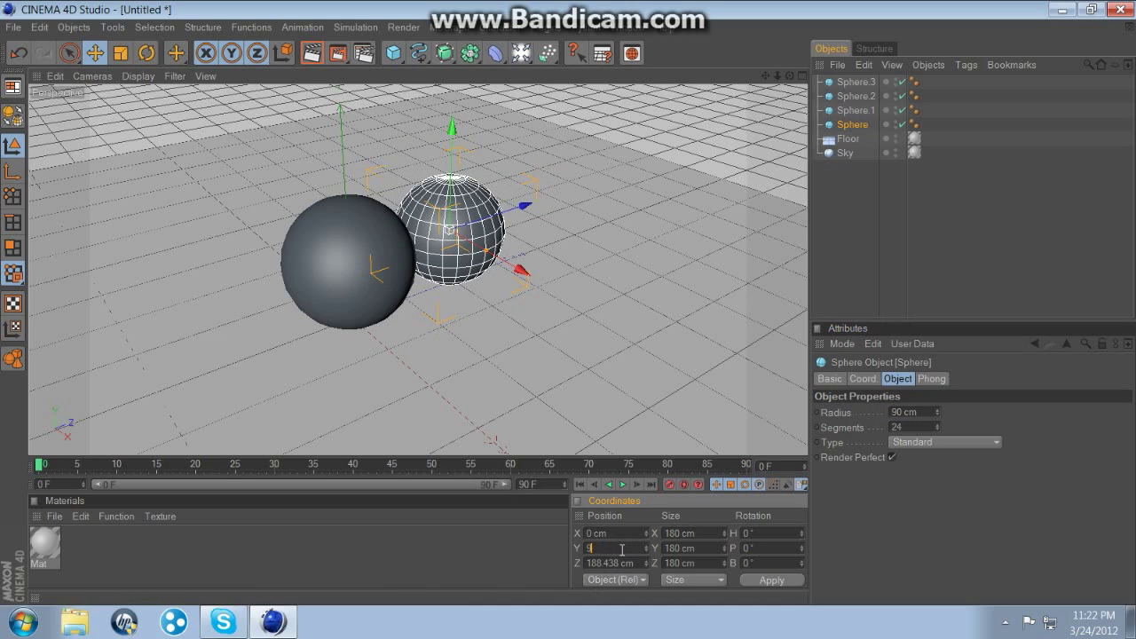
{"action": "type", "text": "0"}
{"action": "key", "text": "Return"}
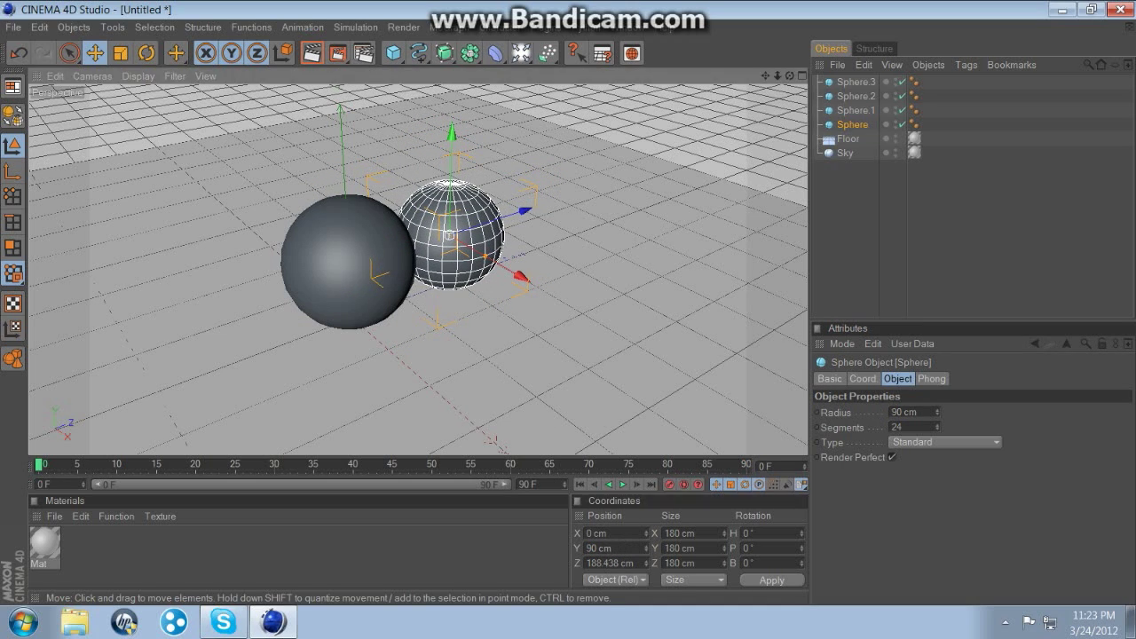
Position one of the sphere copies about 179 cm along X at Y 70 cm, and set its radius to 70 cm.
{"action": "left_click", "coordinate": [379, 273]}
{"action": "left_click_drag", "start_coordinate": [405, 305], "coordinate": [484, 364]}
{"action": "left_click", "coordinate": [915, 414]}
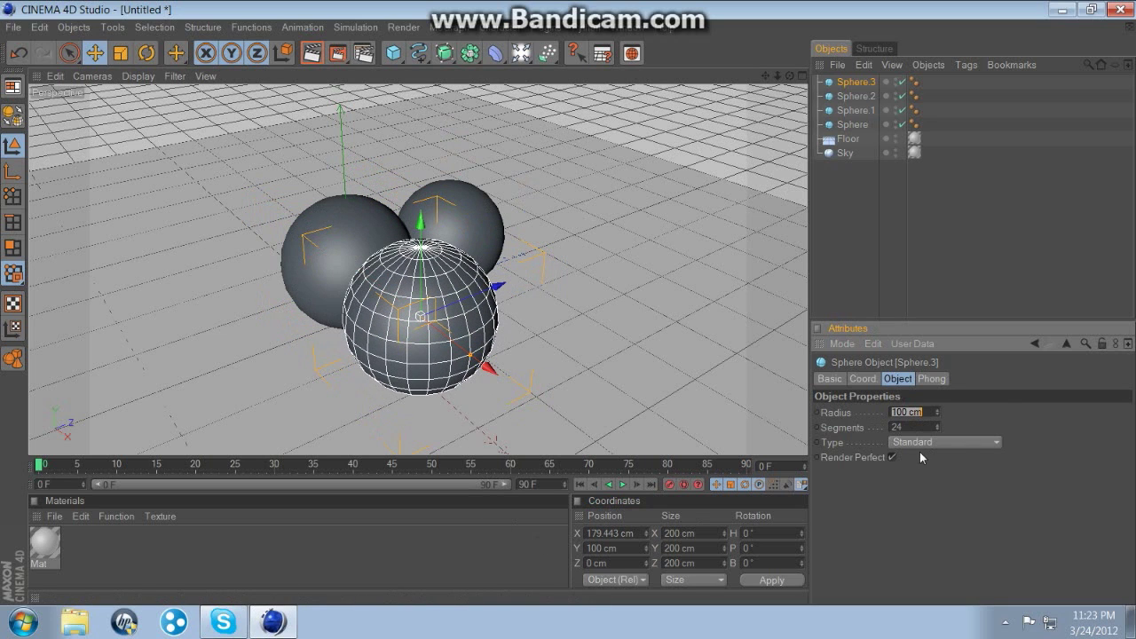
{"action": "type", "text": "70"}
{"action": "key", "text": "Return"}
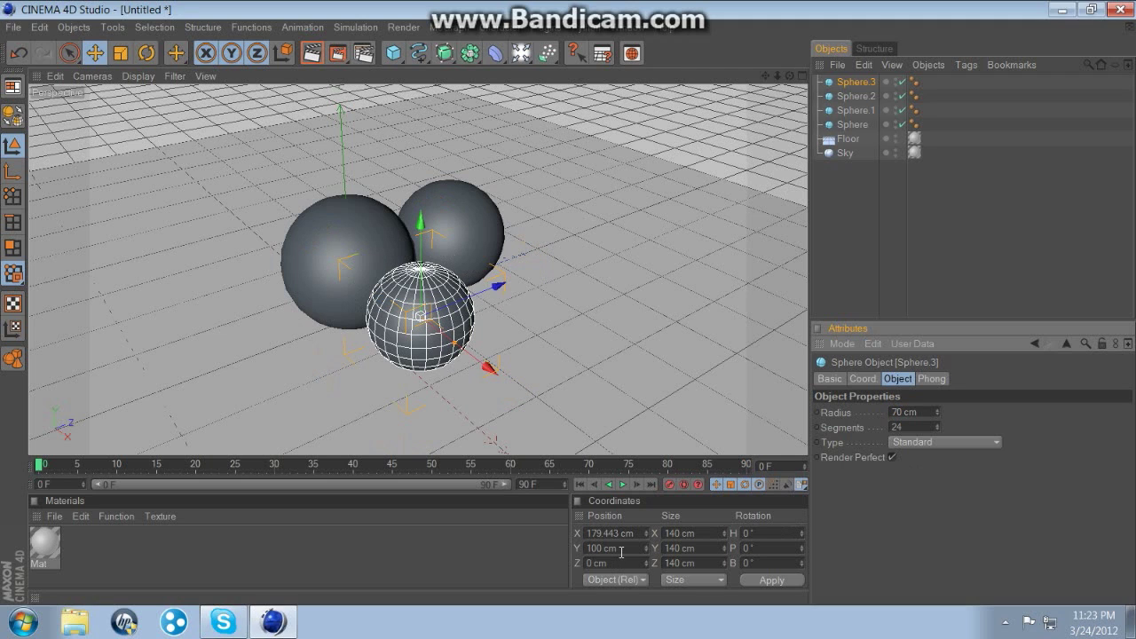
{"action": "left_click", "coordinate": [621, 548]}
{"action": "type", "text": "70"}
{"action": "key", "text": "Return"}
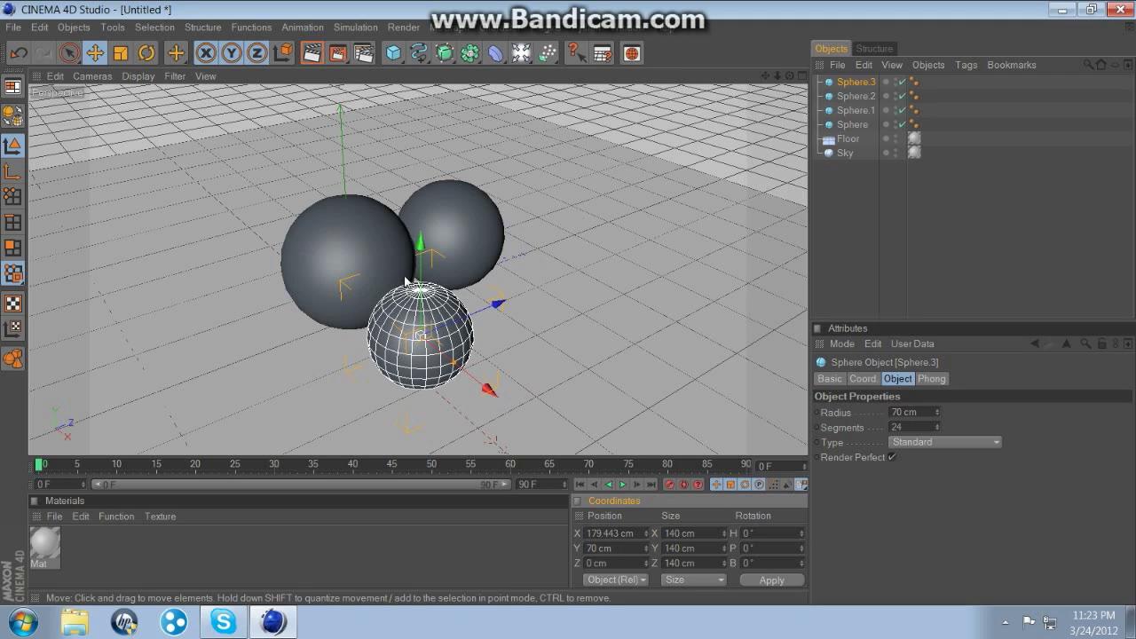
Position another sphere copy at about X 156, Y 80 and Z 205 cm, and set its radius to 80 cm.
{"action": "left_click", "coordinate": [384, 251]}
{"action": "left_click_drag", "start_coordinate": [426, 245], "coordinate": [596, 302]}
{"action": "left_click", "coordinate": [912, 411]}
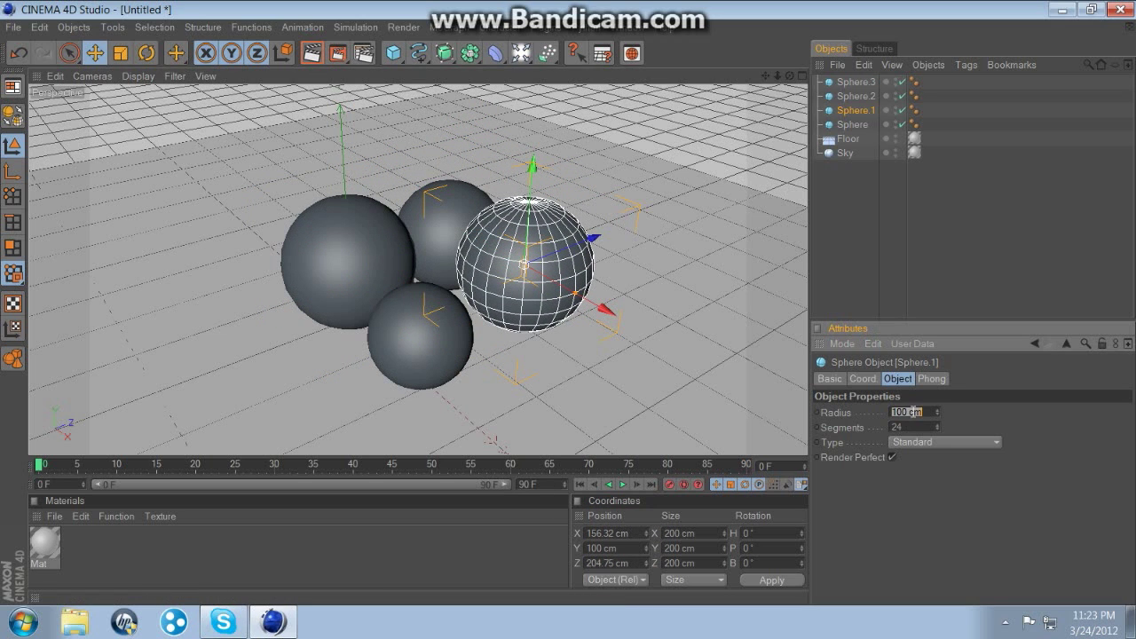
{"action": "type", "text": "80"}
{"action": "key", "text": "Return"}
{"action": "left_click", "coordinate": [599, 548]}
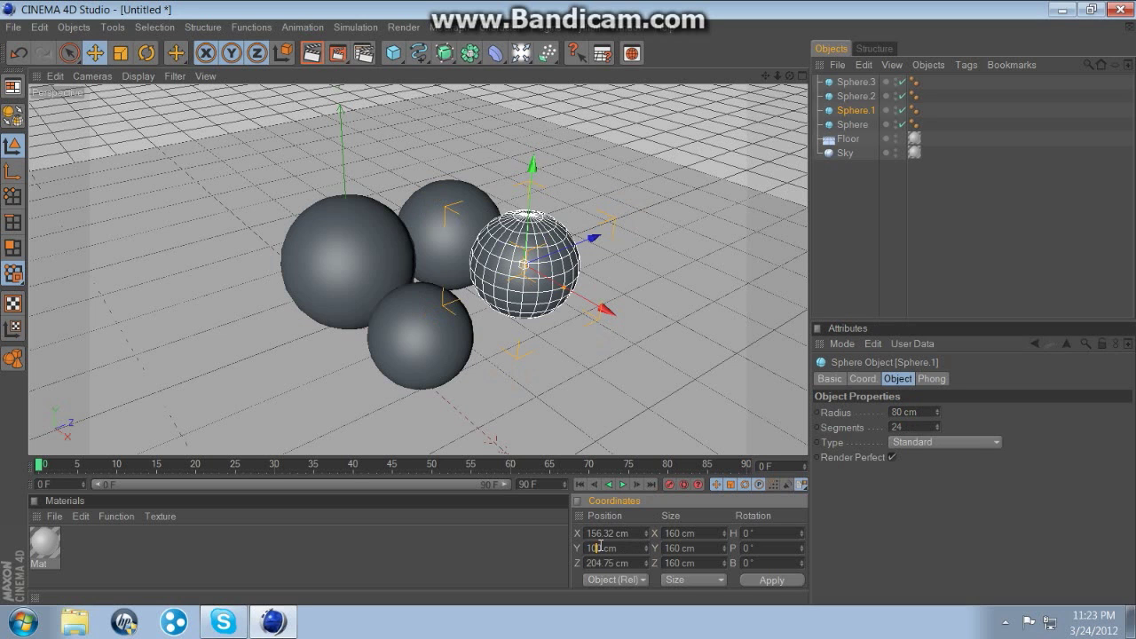
{"action": "type", "text": "80"}
{"action": "key", "text": "Return"}
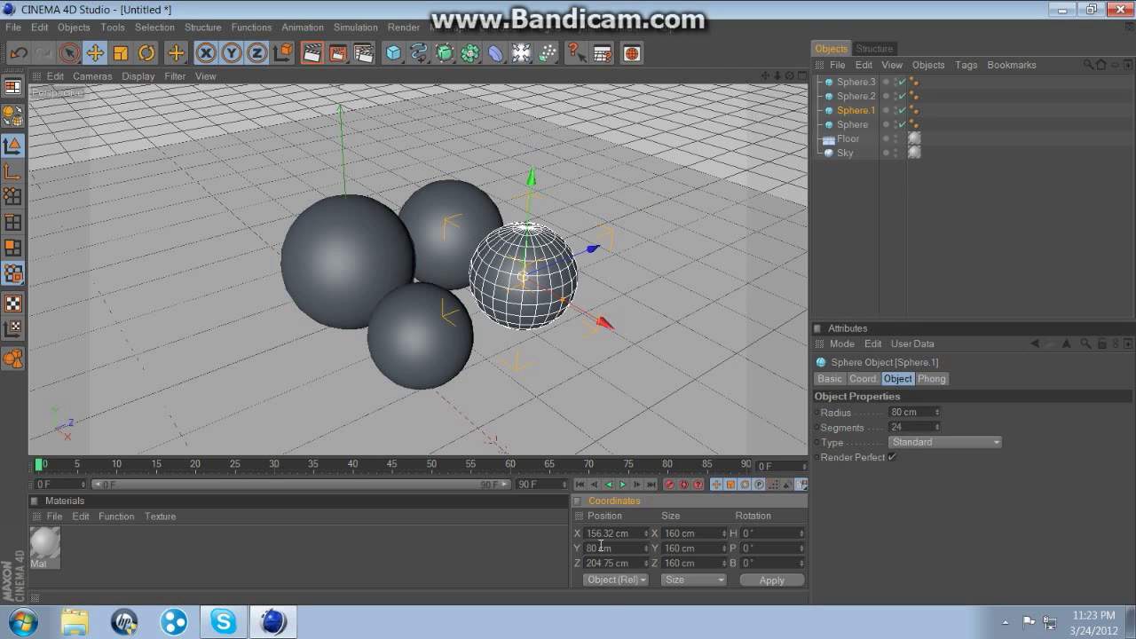
Nudge the 90 cm radius sphere along Z to about 185 cm, up against the largest sphere.
{"action": "left_click", "coordinate": [600, 385]}
{"action": "left_click_drag", "start_coordinate": [788, 77], "coordinate": [740, 84]}
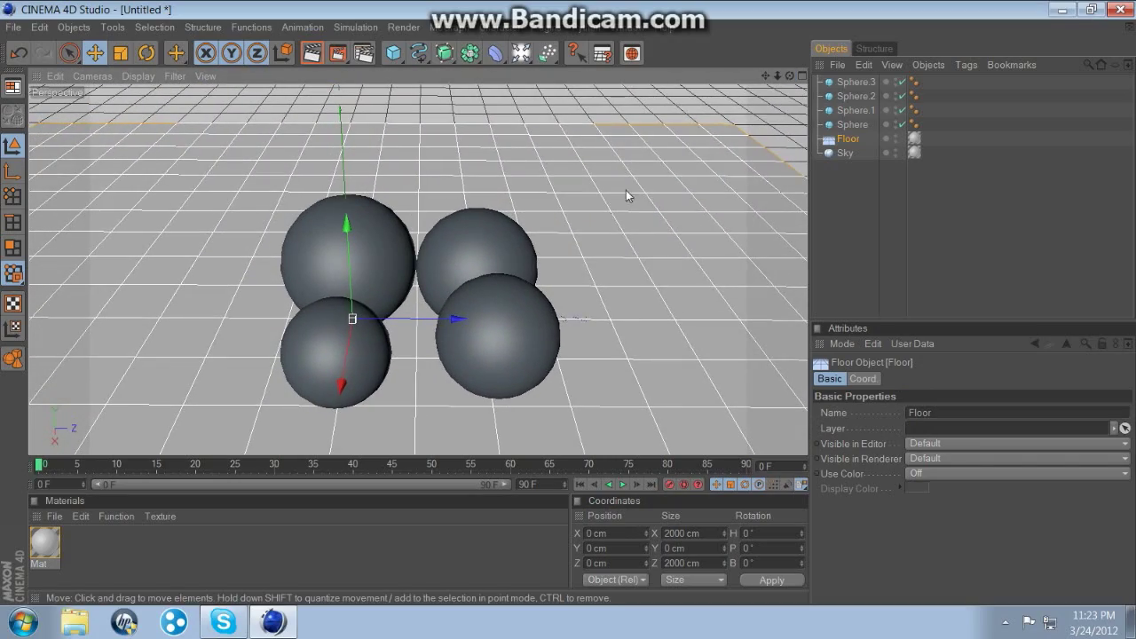
{"action": "left_click", "coordinate": [457, 236]}
{"action": "left_click_drag", "start_coordinate": [577, 269], "coordinate": [582, 269]}
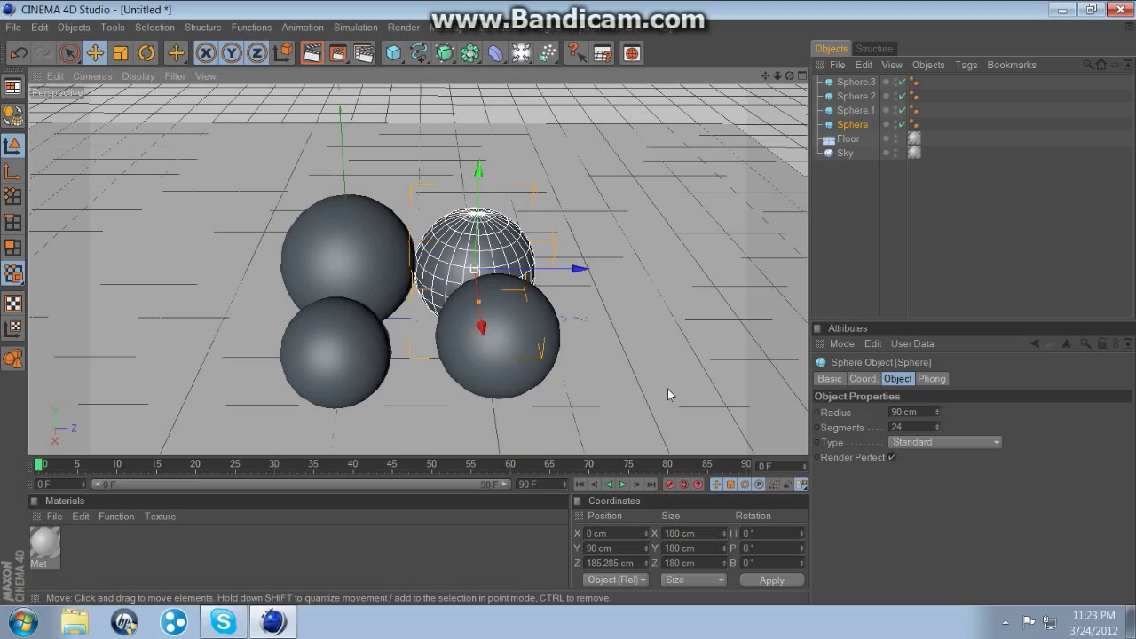
{"action": "left_click", "coordinate": [668, 390]}
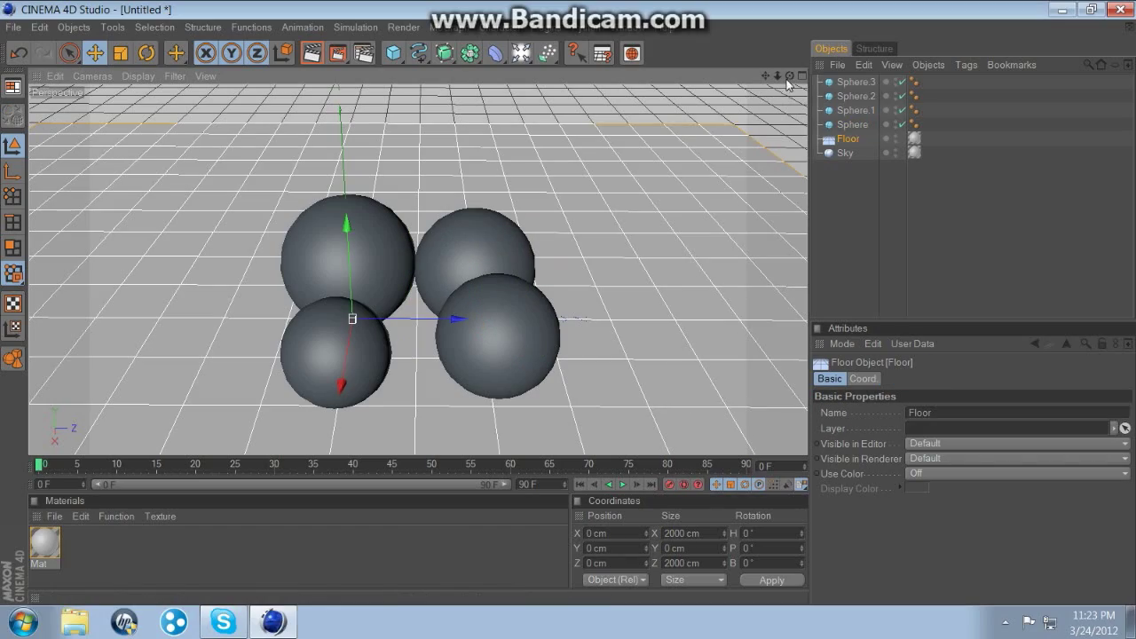
Fine-tune the position of the 80 cm radius sphere so it sits right beside the 90 cm radius sphere.
{"action": "left_click_drag", "start_coordinate": [789, 76], "coordinate": [1029, 111]}
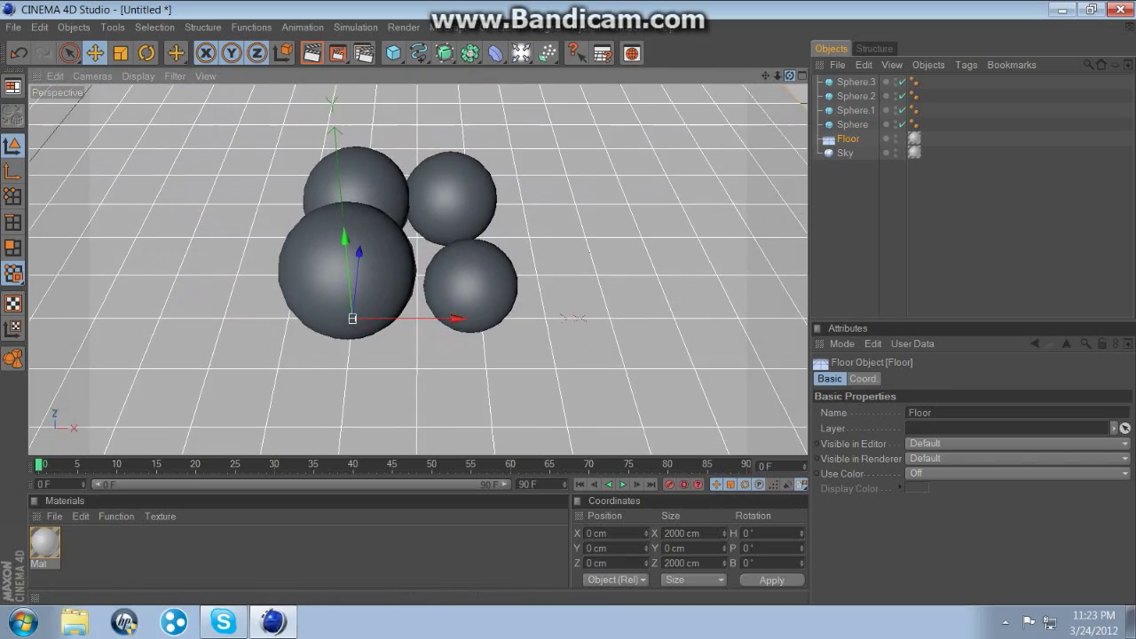
{"action": "left_click", "coordinate": [405, 203]}
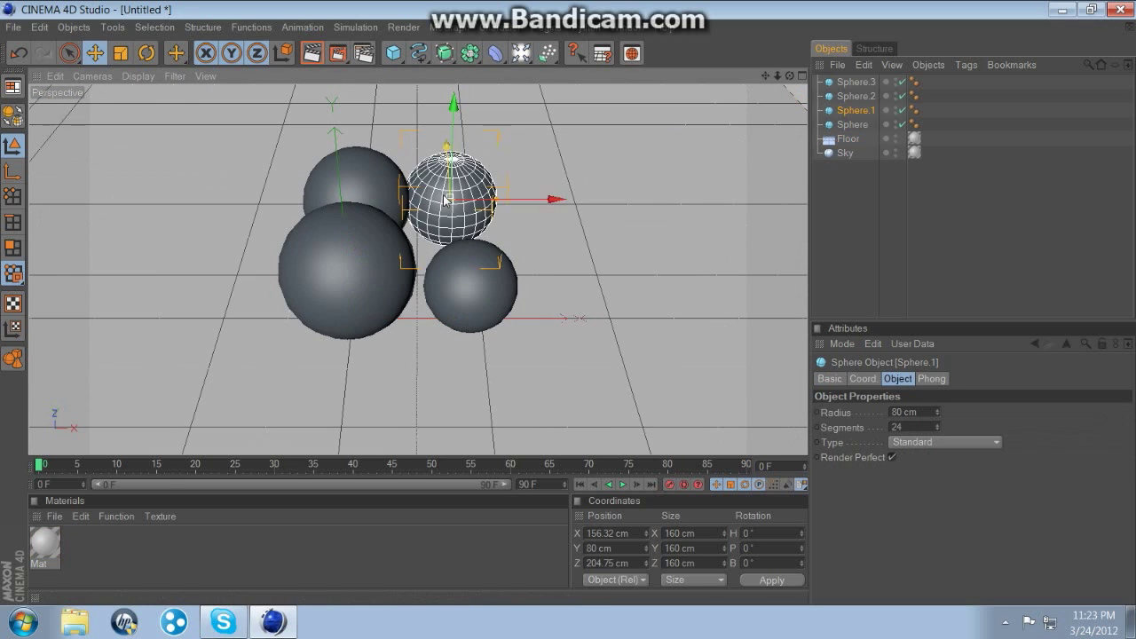
{"action": "left_click_drag", "start_coordinate": [530, 198], "coordinate": [533, 199]}
{"action": "left_click", "coordinate": [583, 251]}
{"action": "scroll", "coordinate": [393, 174], "scroll_direction": "up", "scroll_amount": 4}
{"action": "scroll", "coordinate": [391, 174], "scroll_direction": "up", "scroll_amount": 4}
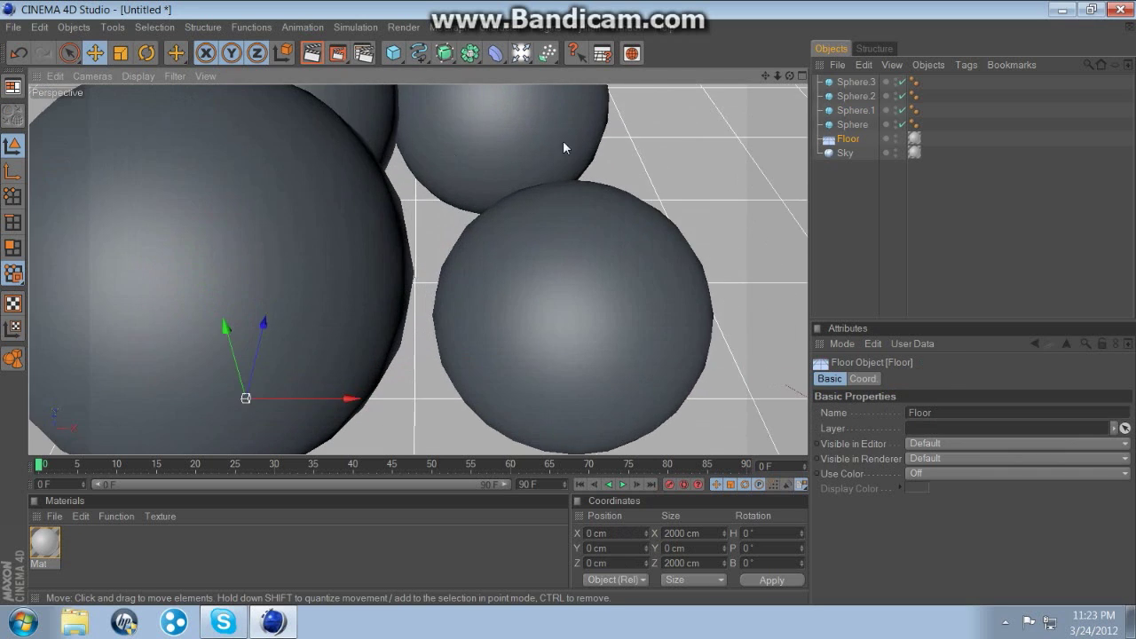
{"action": "left_click_drag", "start_coordinate": [765, 77], "coordinate": [793, 211]}
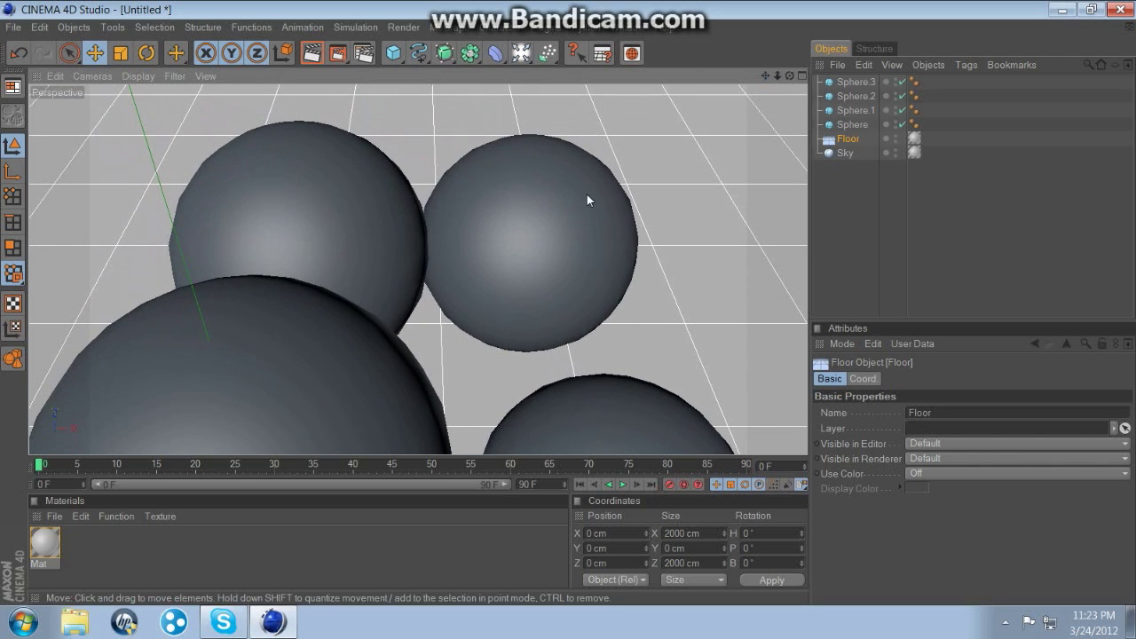
{"action": "left_click", "coordinate": [589, 200]}
{"action": "left_click_drag", "start_coordinate": [514, 187], "coordinate": [517, 200]}
{"action": "left_click_drag", "start_coordinate": [631, 273], "coordinate": [721, 232]}
{"action": "left_click", "coordinate": [717, 296]}
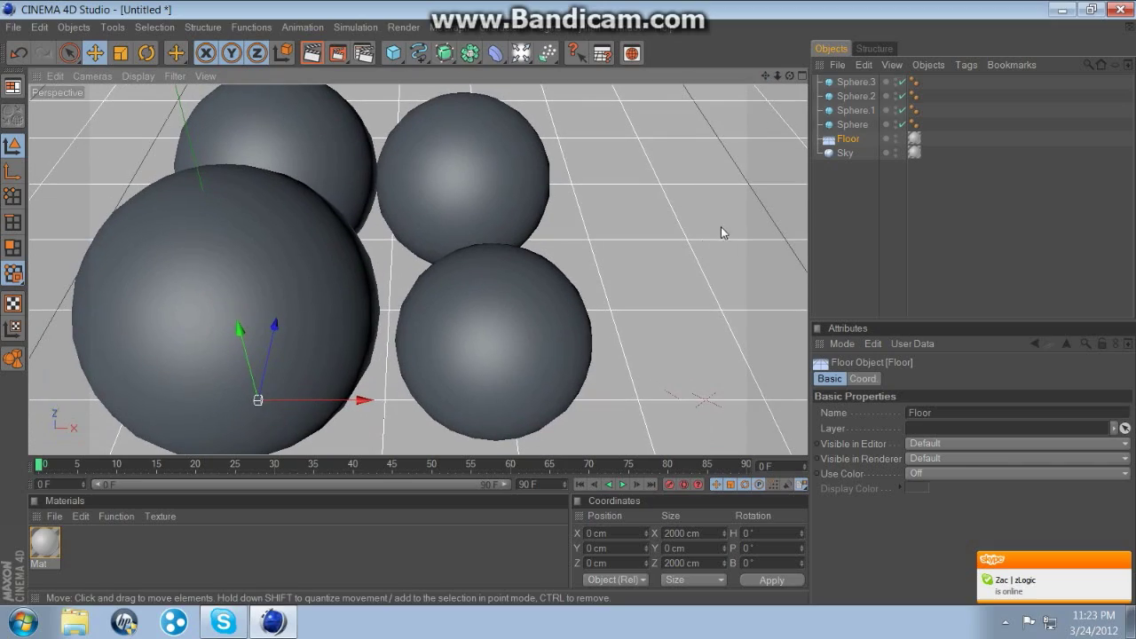
Move the 70 cm radius sphere along Z until it sits against the 80 cm radius sphere.
{"action": "left_click", "coordinate": [540, 321]}
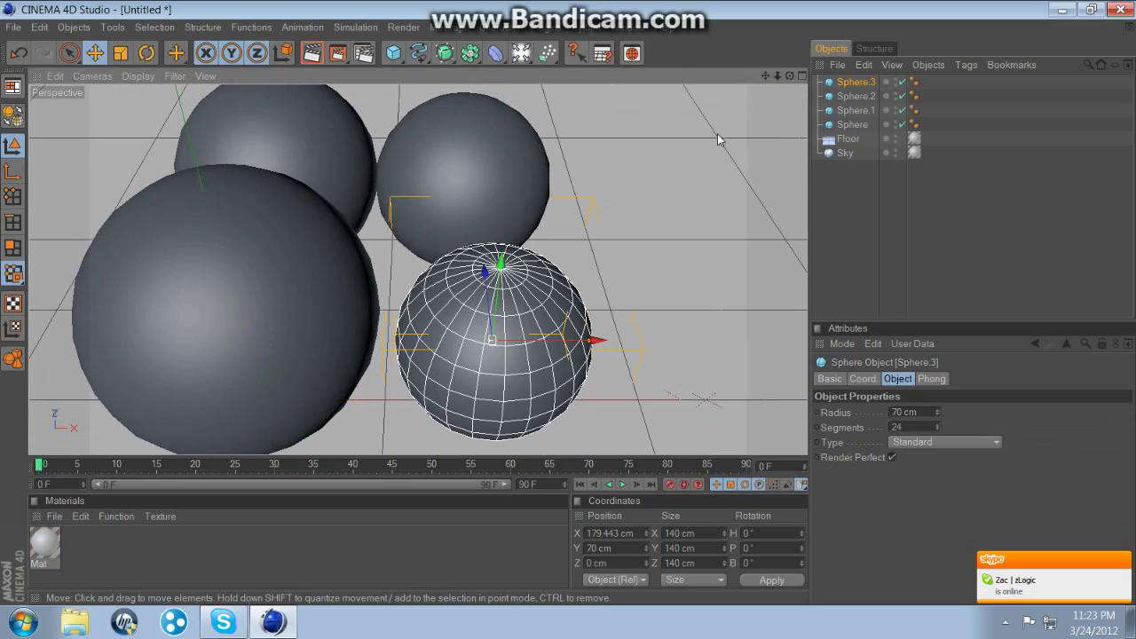
{"action": "left_click_drag", "start_coordinate": [789, 77], "coordinate": [752, 86]}
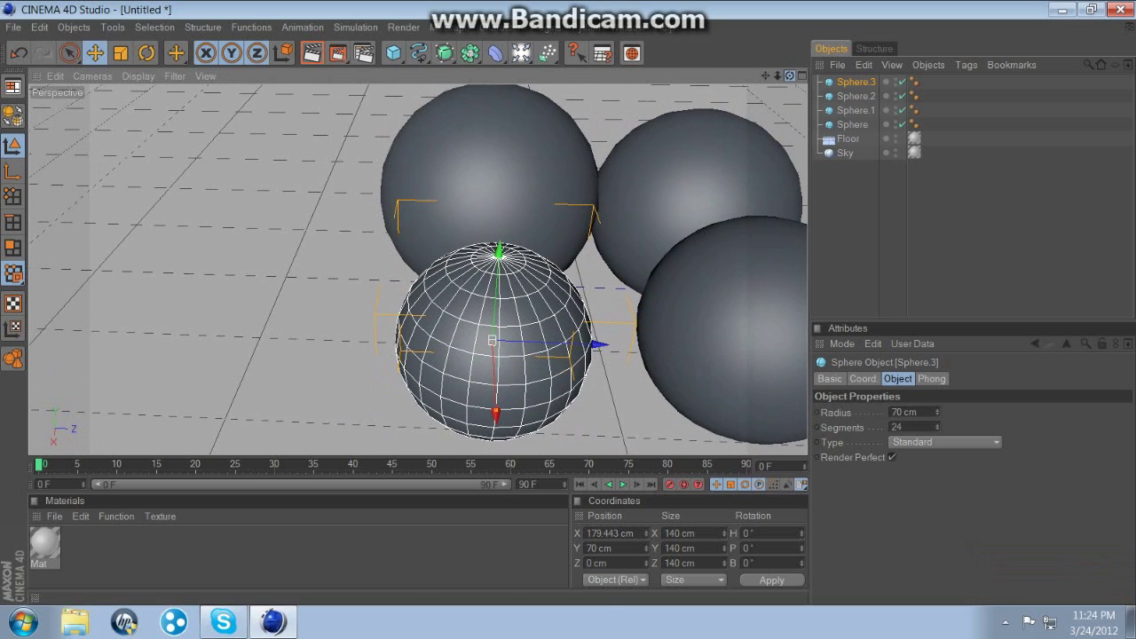
{"action": "left_click_drag", "start_coordinate": [529, 331], "coordinate": [528, 330]}
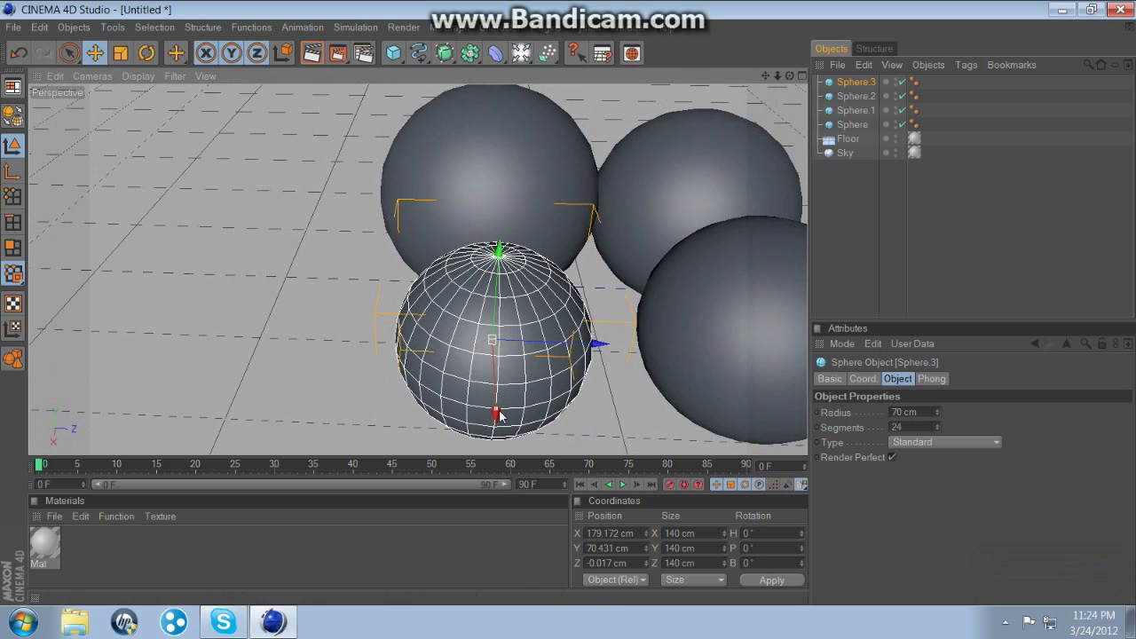
{"action": "mouse_move", "coordinate": [495, 410]}
{"action": "left_mouse_down"}
{"action": "mouse_move", "coordinate": [494, 396]}
{"action": "mouse_move", "coordinate": [496, 424]}
{"action": "left_mouse_up"}
{"action": "key", "text": "ctrl+z"}
{"action": "left_click_drag", "start_coordinate": [574, 345], "coordinate": [631, 346]}
{"action": "left_click", "coordinate": [420, 337]}
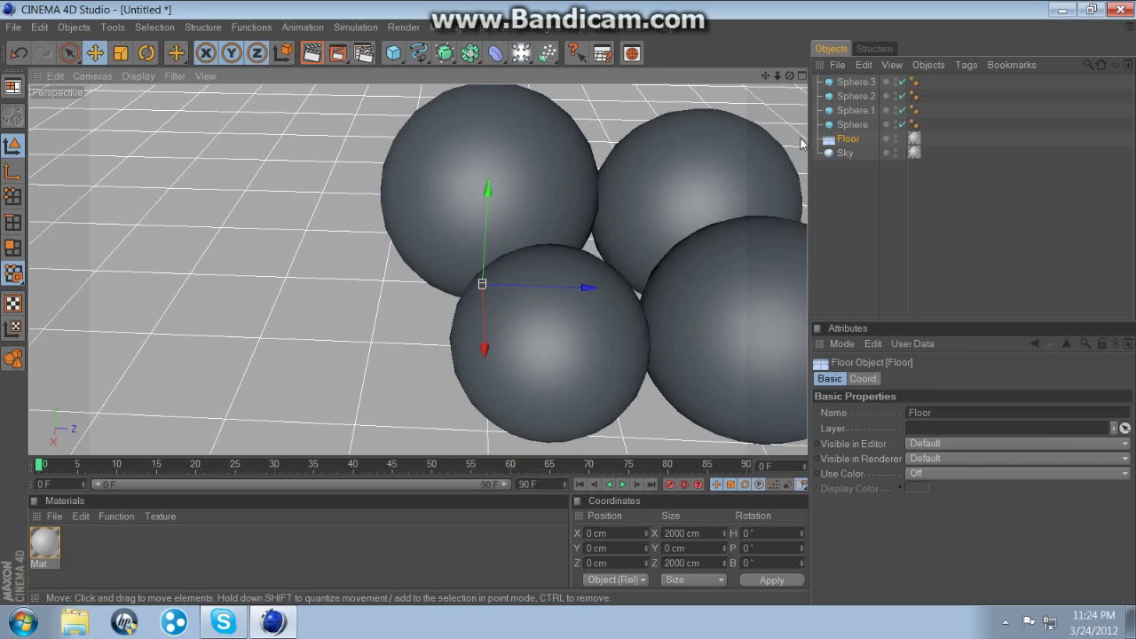
Move the 70 cm radius sphere along X to about 158 cm, right up against the largest sphere.
{"action": "left_click_drag", "start_coordinate": [789, 76], "coordinate": [585, 156]}
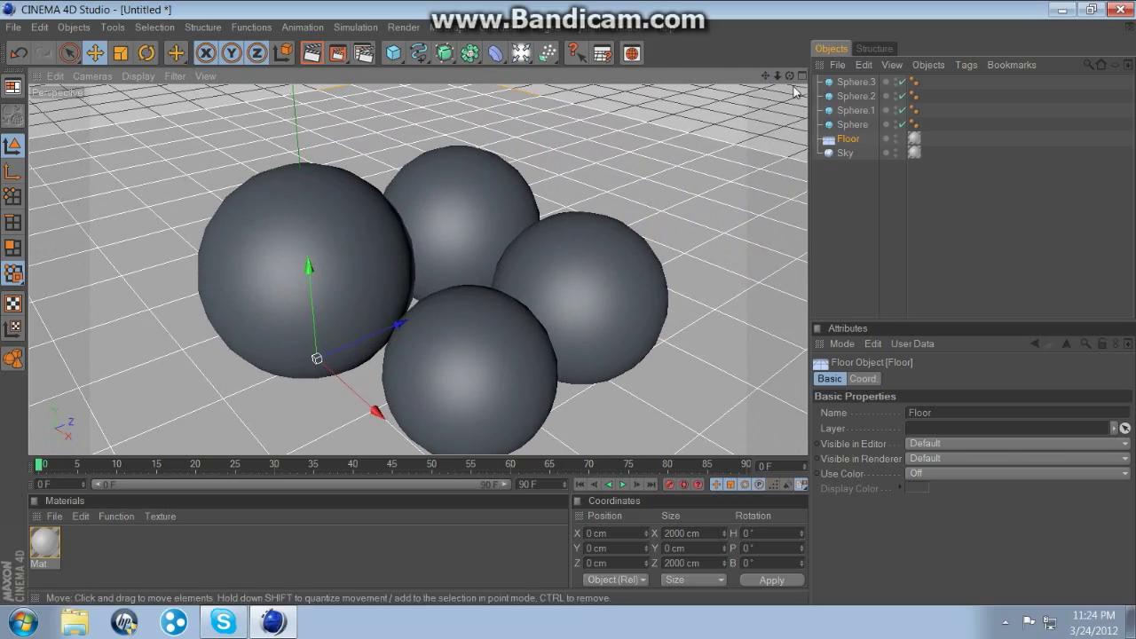
{"action": "left_click_drag", "start_coordinate": [790, 76], "coordinate": [684, 234]}
{"action": "left_click", "coordinate": [519, 291]}
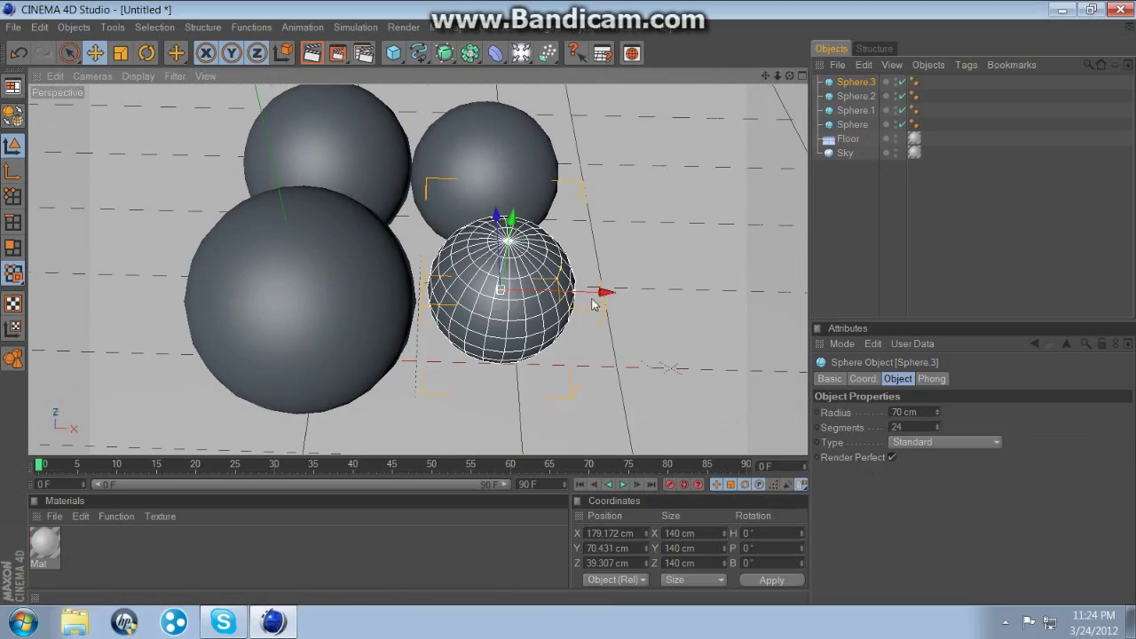
{"action": "left_click_drag", "start_coordinate": [605, 294], "coordinate": [589, 291]}
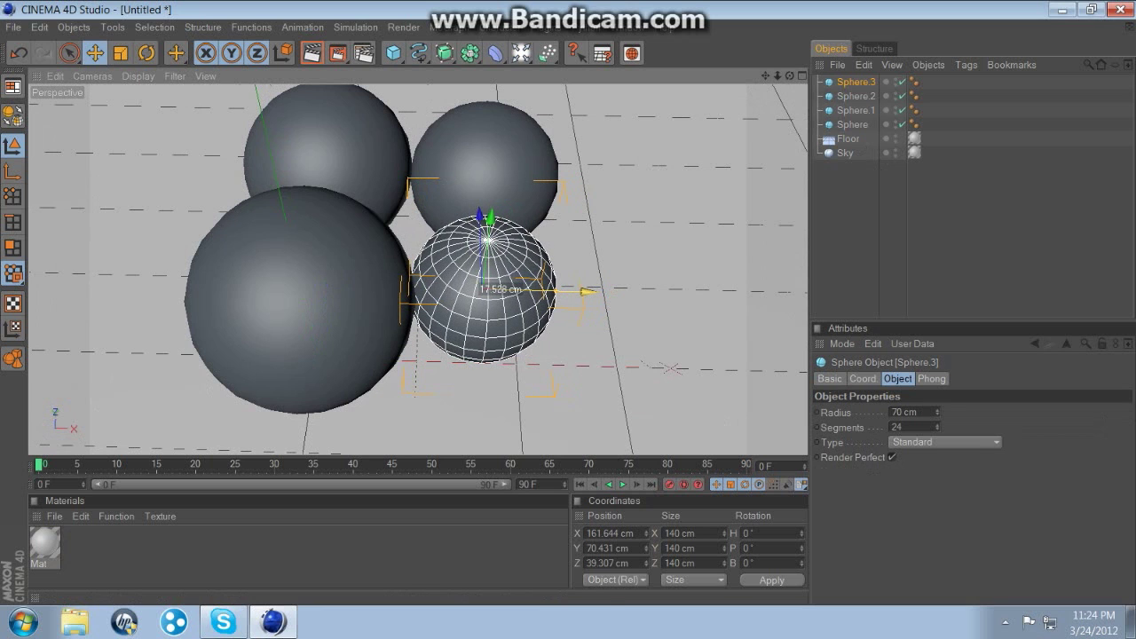
{"action": "left_click", "coordinate": [730, 113]}
{"action": "left_click_drag", "start_coordinate": [765, 79], "coordinate": [593, 96]}
{"action": "left_click", "coordinate": [327, 315]}
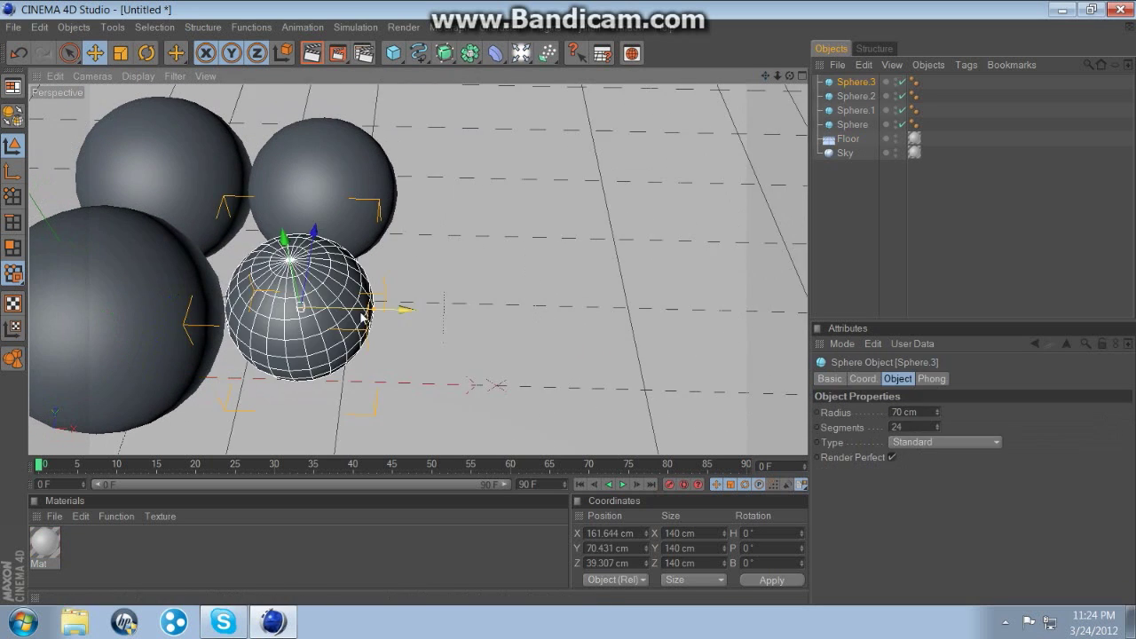
{"action": "left_click_drag", "start_coordinate": [398, 309], "coordinate": [393, 310]}
{"action": "left_click", "coordinate": [512, 334]}
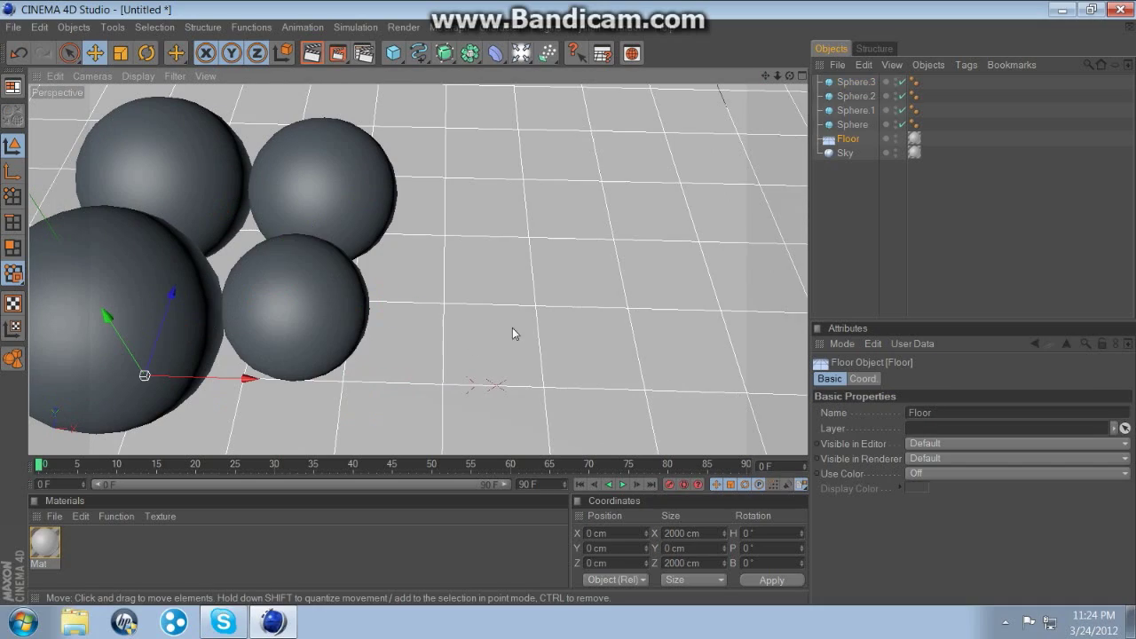
Check the sphere cluster from a low angle and inspect how each sphere sits against its neighbours.
{"action": "left_click_drag", "start_coordinate": [788, 77], "coordinate": [653, 9]}
{"action": "left_click_drag", "start_coordinate": [549, 252], "coordinate": [554, 241]}
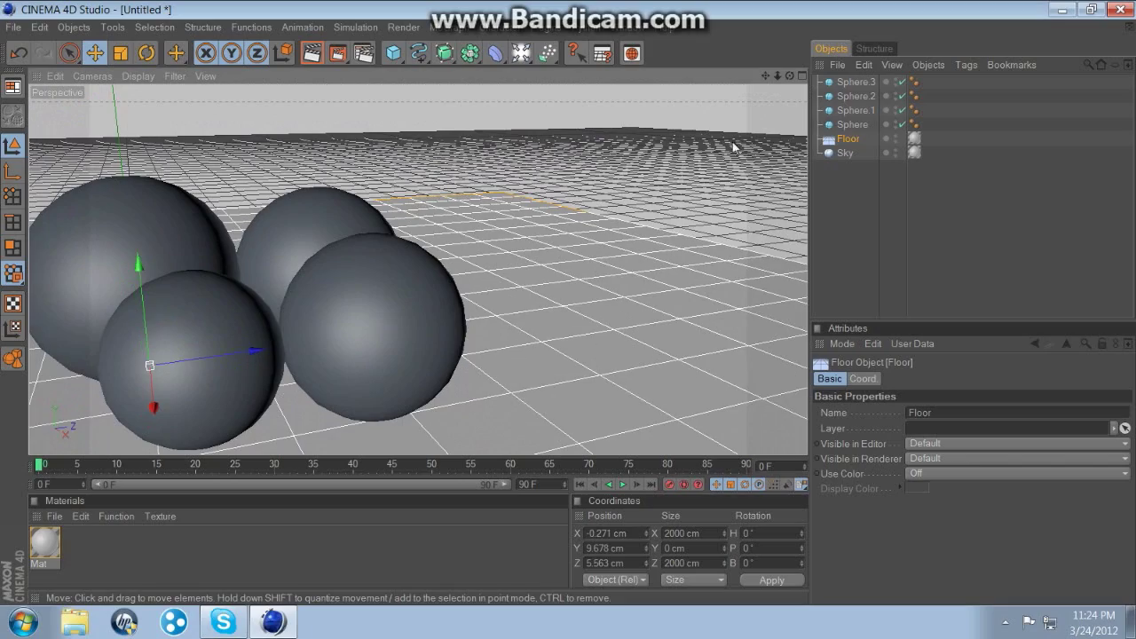
{"action": "left_click_drag", "start_coordinate": [764, 73], "coordinate": [772, 124]}
{"action": "left_click_drag", "start_coordinate": [789, 77], "coordinate": [803, 97]}
{"action": "left_click", "coordinate": [300, 279]}
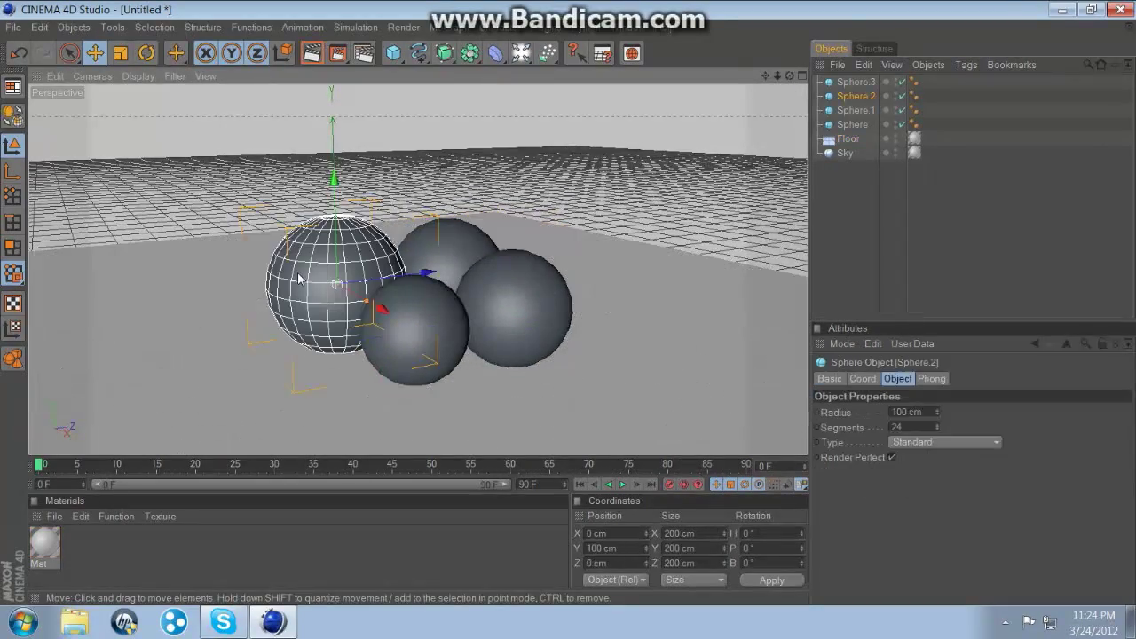
{"action": "left_click", "coordinate": [467, 257]}
{"action": "left_click", "coordinate": [484, 333]}
{"action": "left_click", "coordinate": [420, 343]}
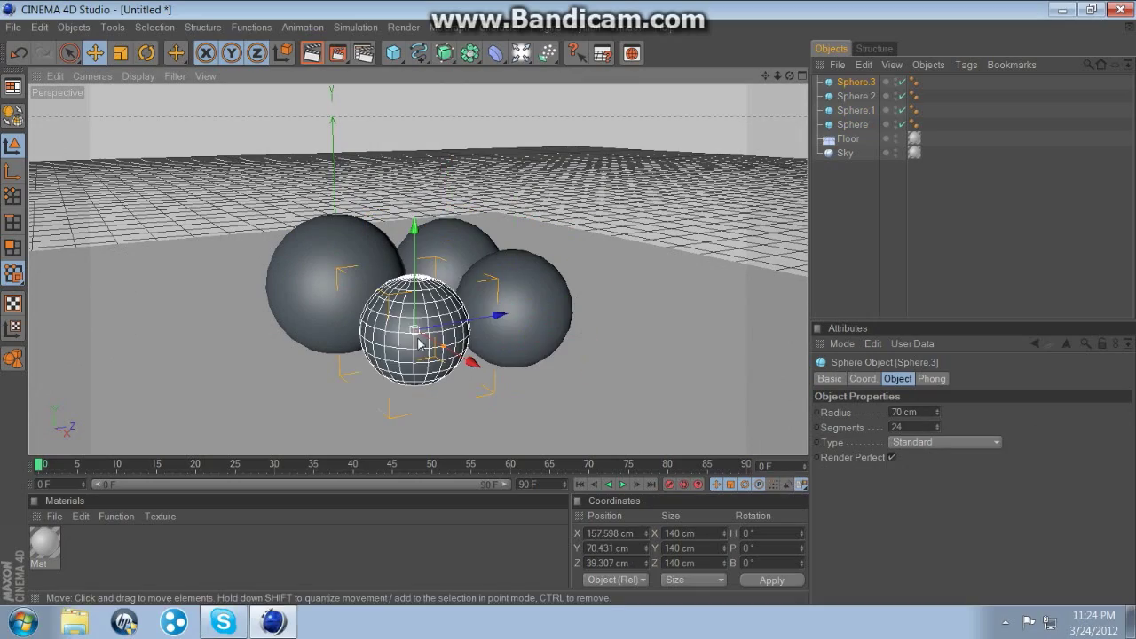
{"action": "left_click", "coordinate": [634, 412]}
{"action": "left_click_drag", "start_coordinate": [766, 77], "coordinate": [787, 32]}
Create a new material and enable its Luminance channel with a grey colour of RGB 183, 183, 183.
{"action": "double_click", "coordinate": [183, 543]}
{"action": "double_click", "coordinate": [55, 555]}
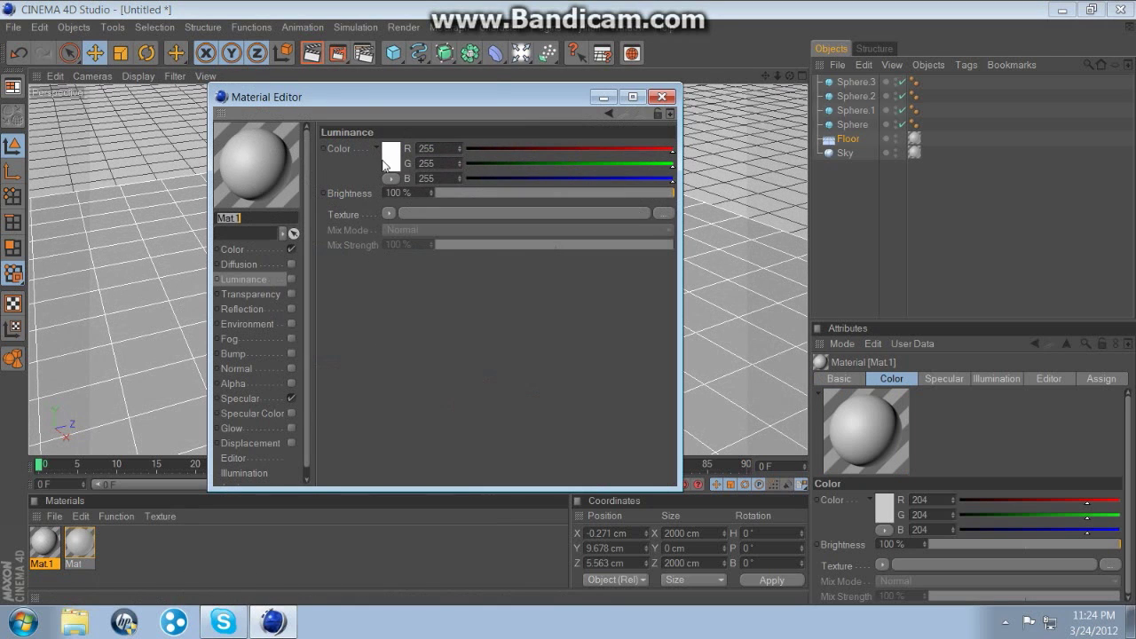
{"action": "left_click", "coordinate": [386, 163]}
{"action": "left_click_drag", "start_coordinate": [341, 156], "coordinate": [300, 132]}
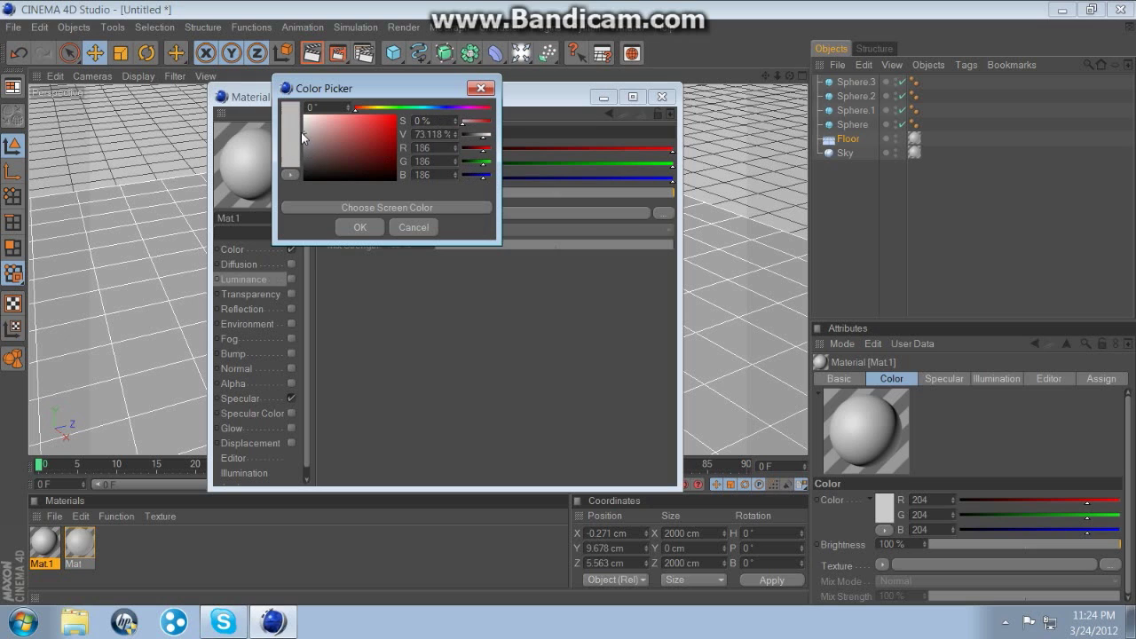
{"action": "left_click", "coordinate": [358, 227]}
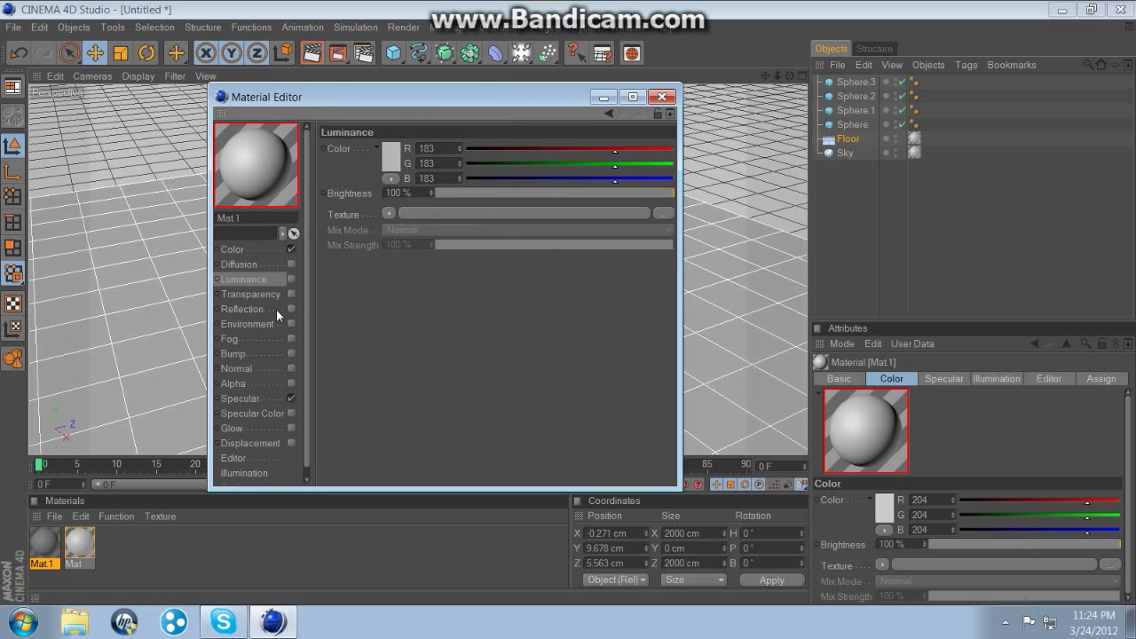
{"action": "left_click", "coordinate": [291, 278]}
{"action": "left_click", "coordinate": [390, 163]}
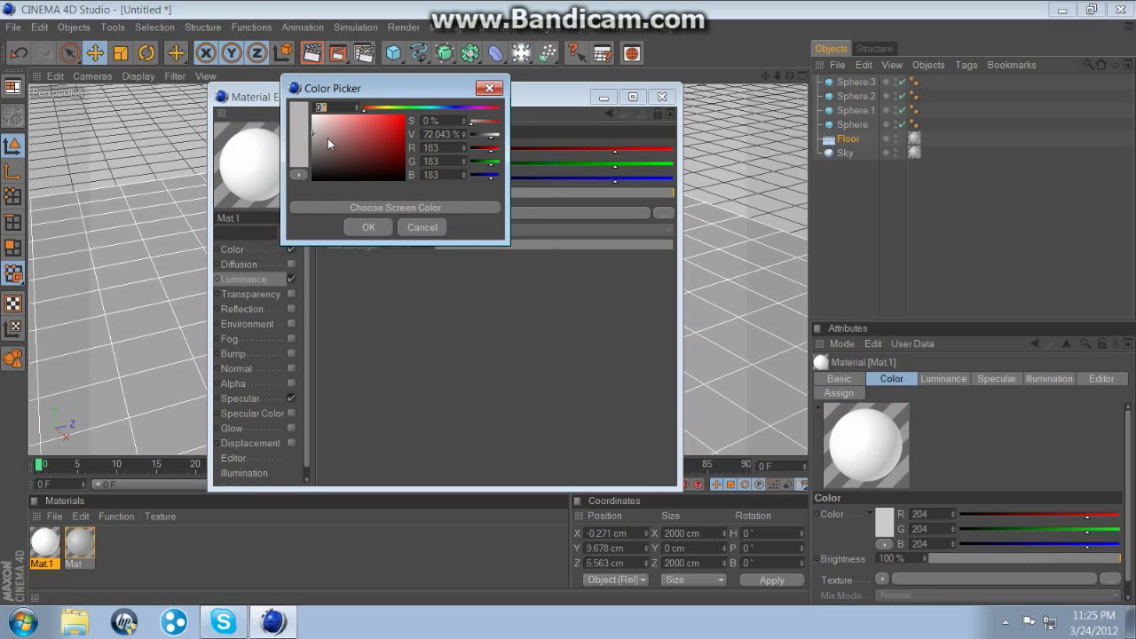
{"action": "left_click", "coordinate": [369, 228]}
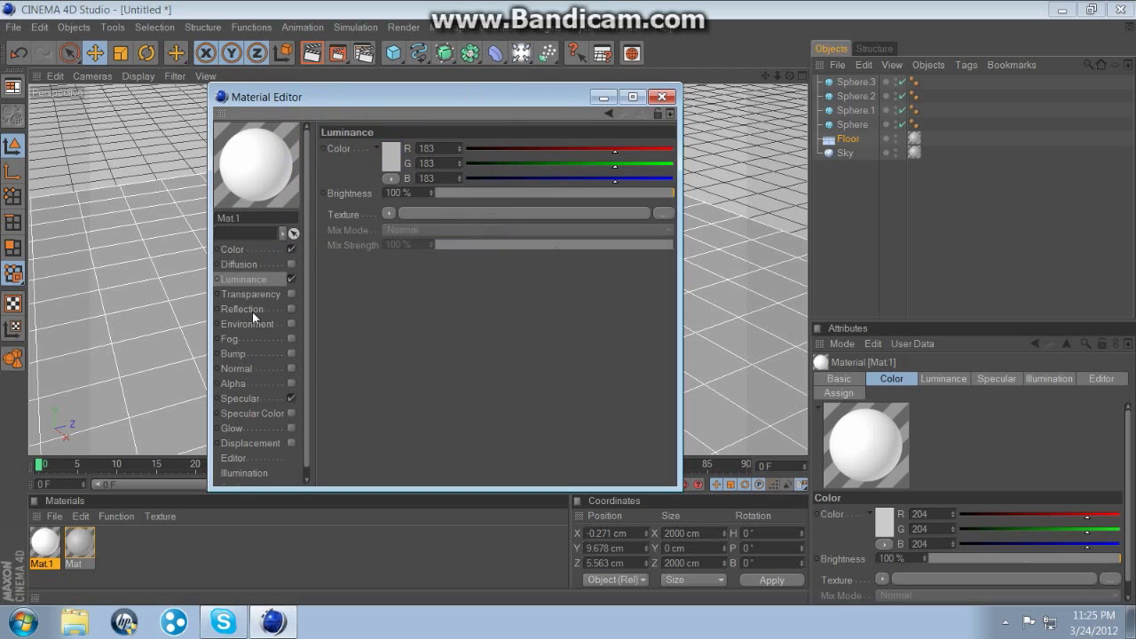
Enable the new material's Reflection channel with 0% brightness and a Fresnel texture at 50% mix strength.
{"action": "left_click", "coordinate": [256, 308]}
{"action": "left_click", "coordinate": [291, 308]}
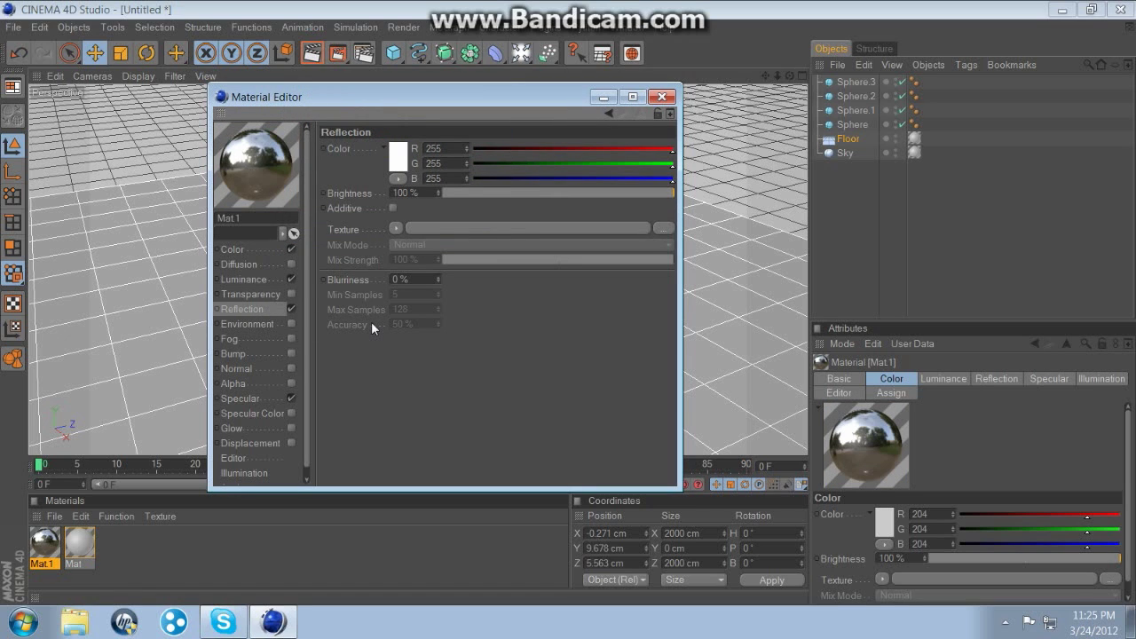
{"action": "left_click_drag", "start_coordinate": [464, 197], "coordinate": [398, 190]}
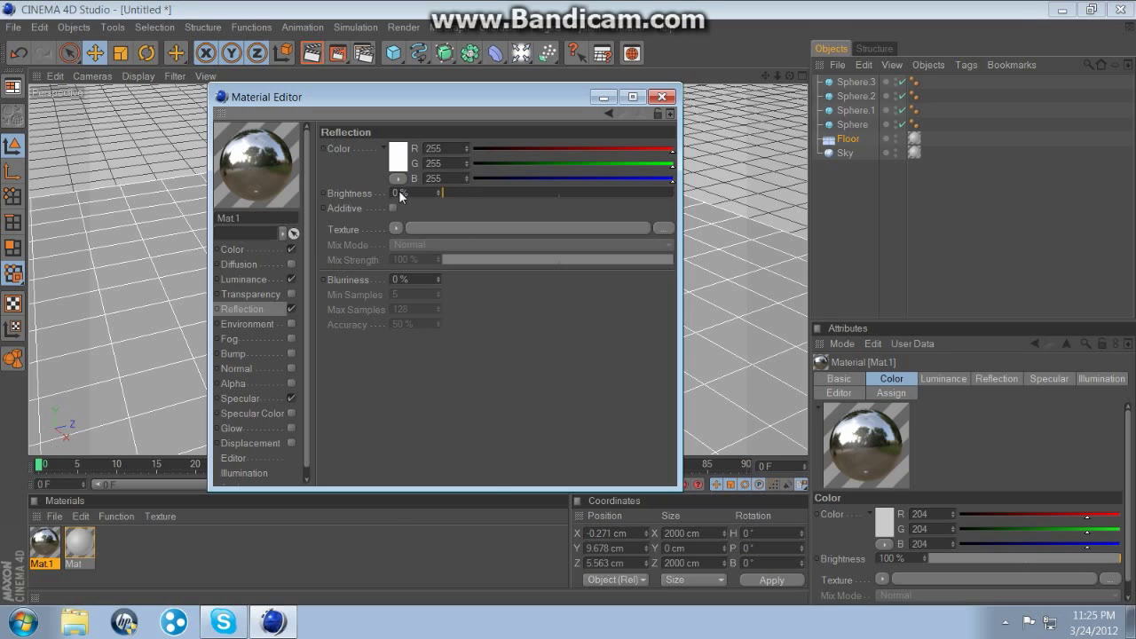
{"action": "left_click", "coordinate": [396, 228]}
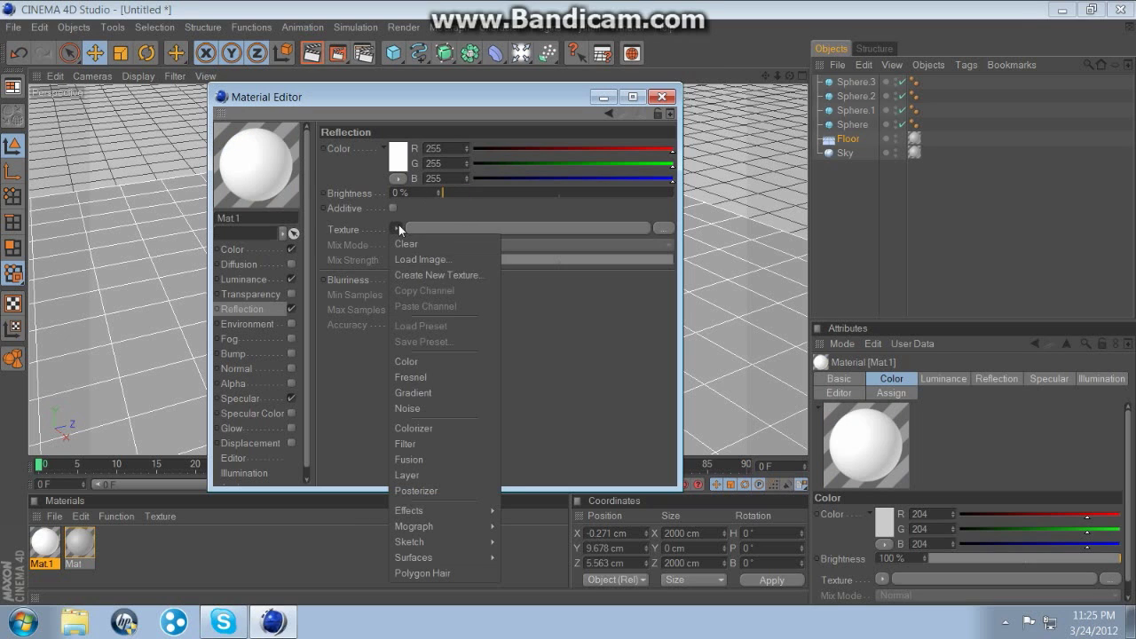
{"action": "left_click", "coordinate": [424, 378]}
{"action": "left_click_drag", "start_coordinate": [602, 304], "coordinate": [600, 301]}
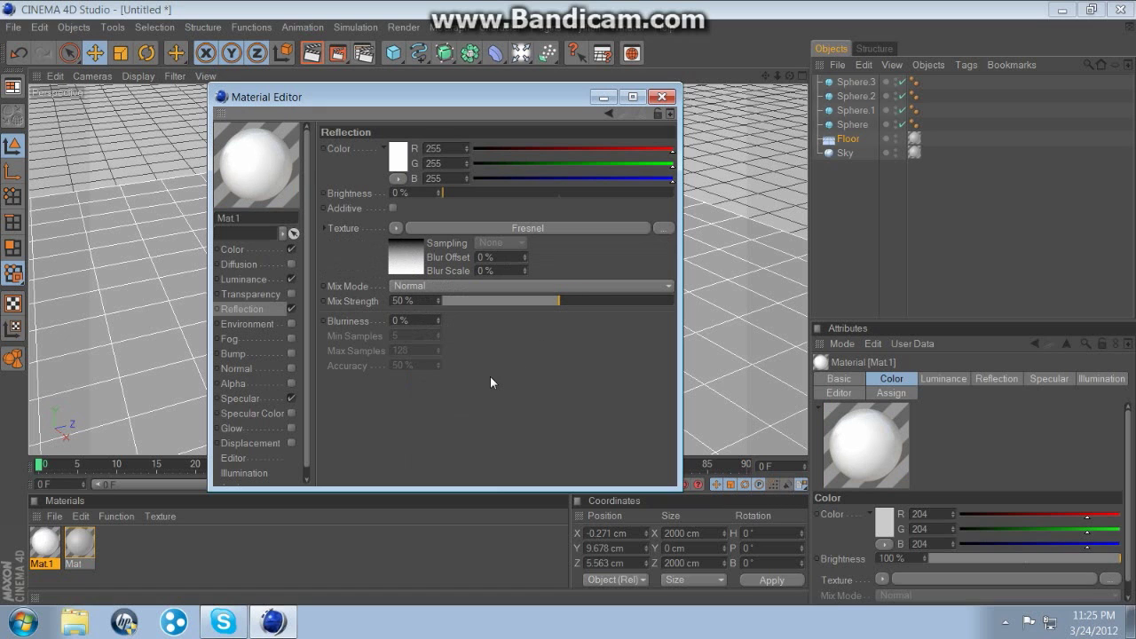
{"action": "left_click", "coordinate": [661, 97]}
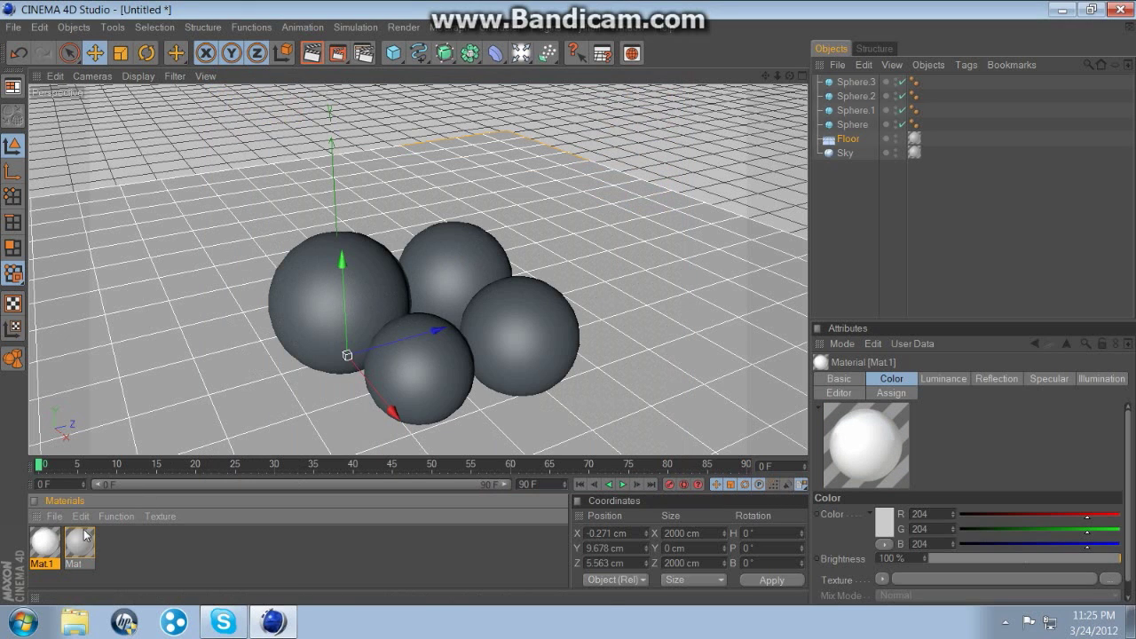
Apply the new luminous material to all four spheres.
{"action": "left_click_drag", "start_coordinate": [44, 541], "coordinate": [863, 126]}
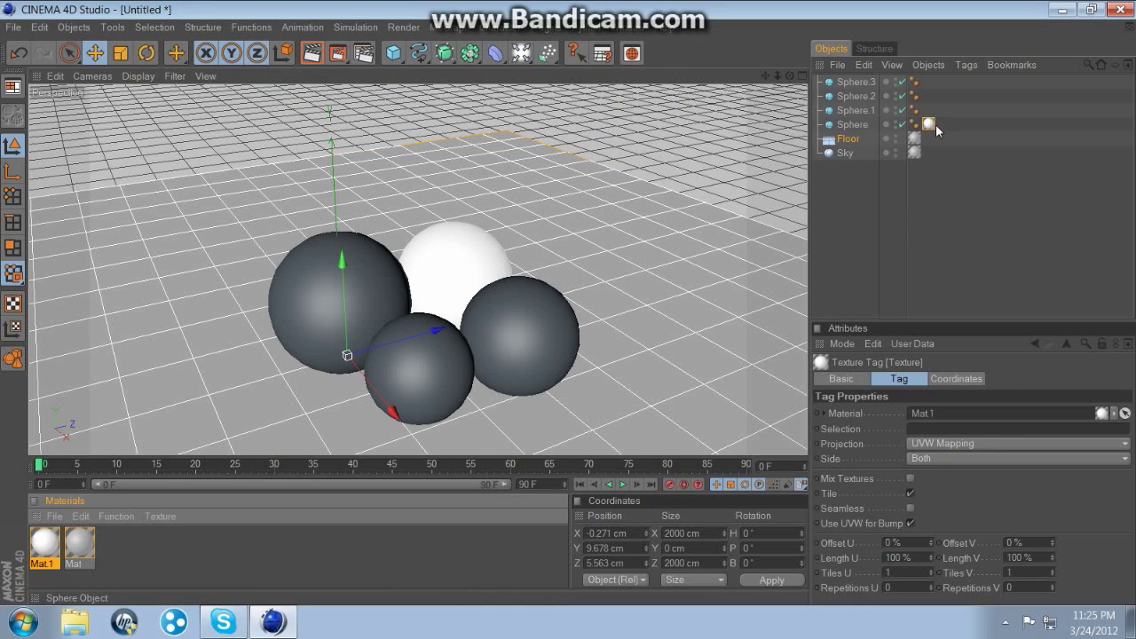
{"action": "left_click_drag", "start_coordinate": [935, 124], "coordinate": [929, 81], "text": "ctrl"}
{"action": "left_click", "coordinate": [353, 548]}
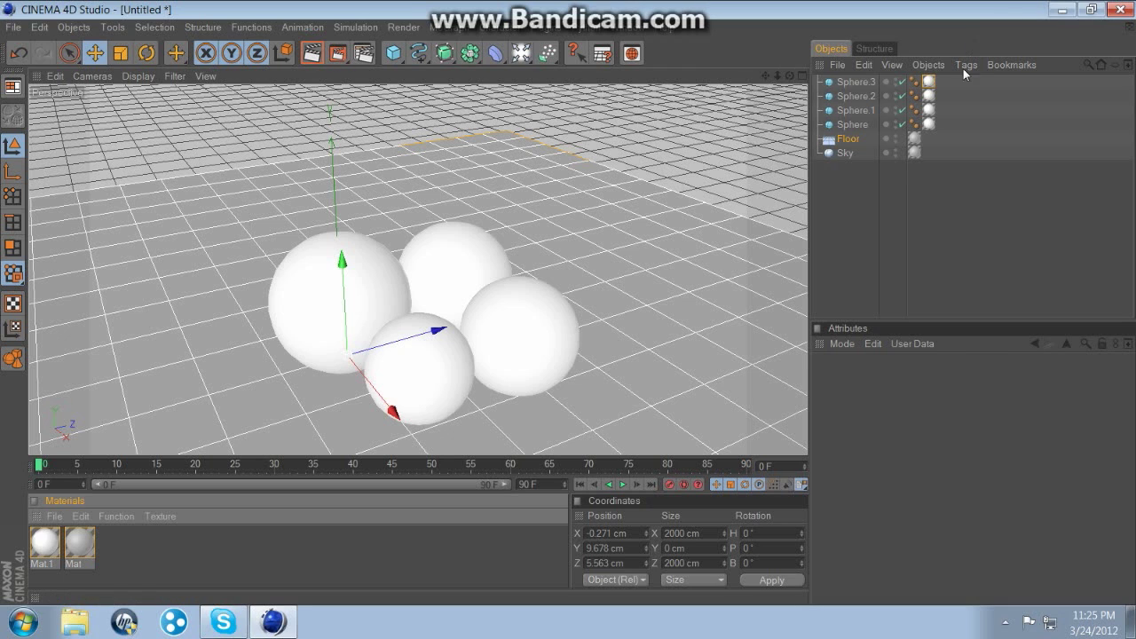
Add the Ambient Occlusion effect to the render settings and render a preview of the perspective view.
{"action": "left_click", "coordinate": [408, 27]}
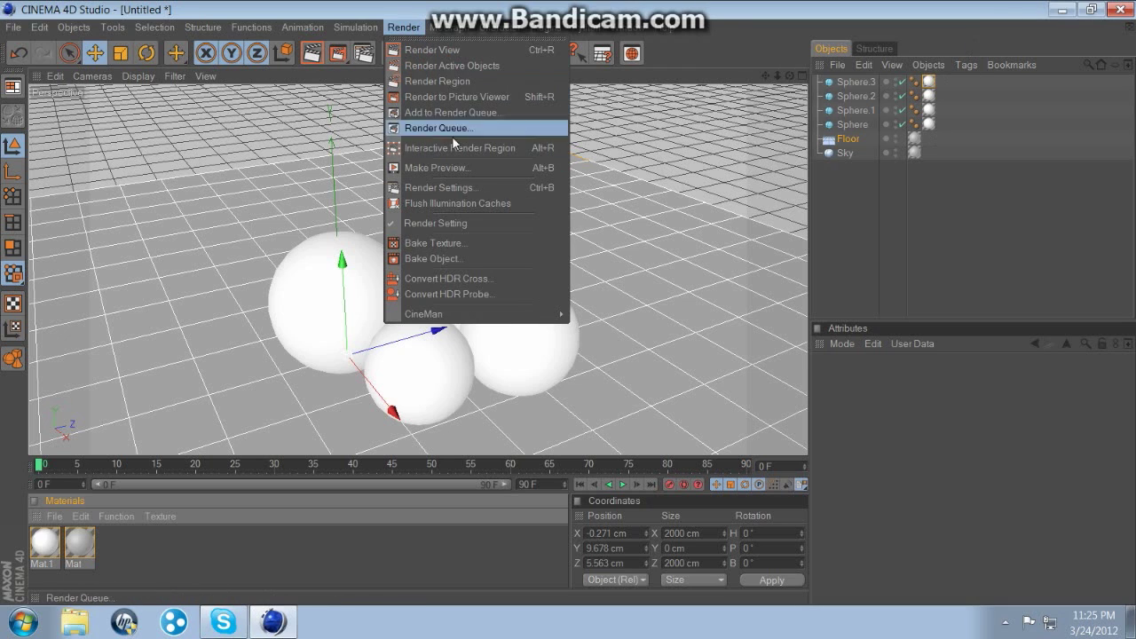
{"action": "left_click", "coordinate": [461, 187]}
{"action": "left_click", "coordinate": [220, 253]}
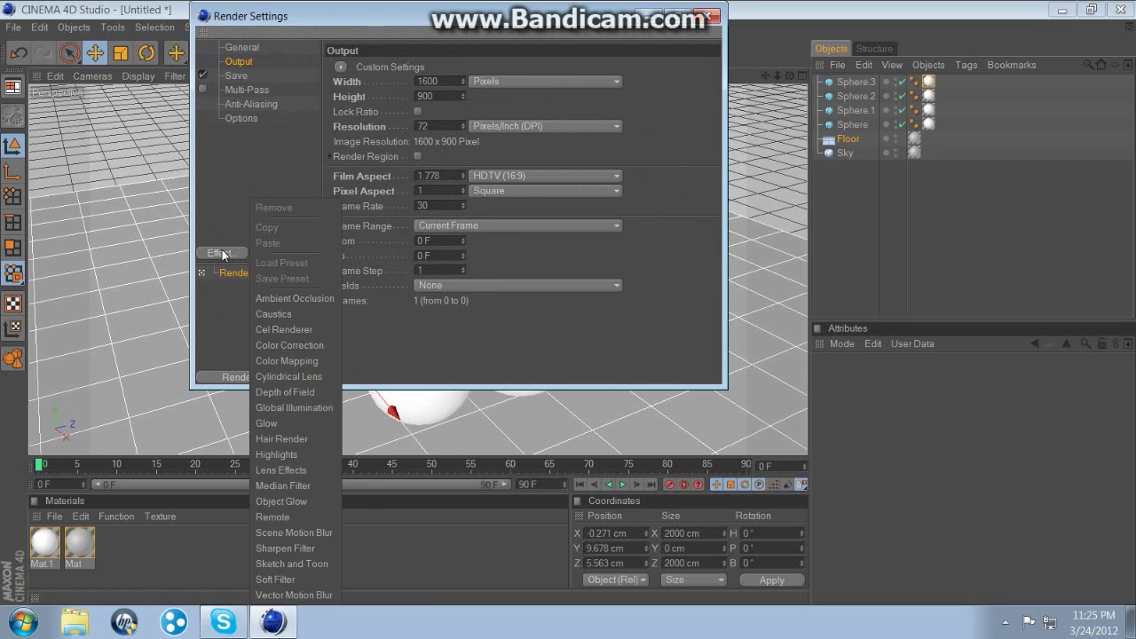
{"action": "left_click", "coordinate": [298, 299]}
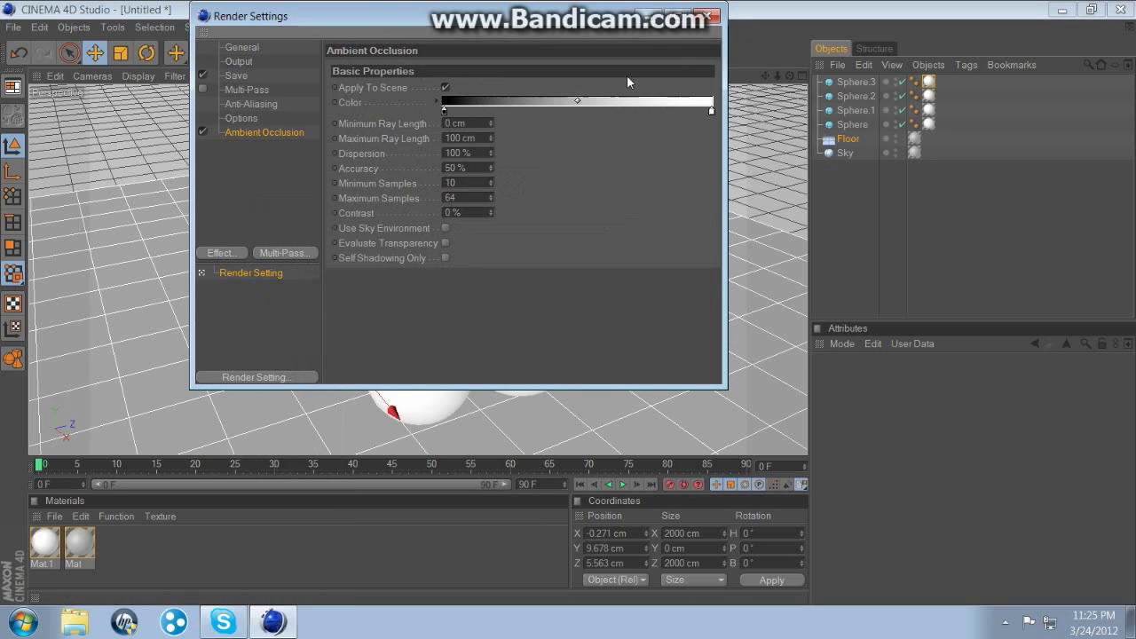
{"action": "left_click", "coordinate": [707, 16]}
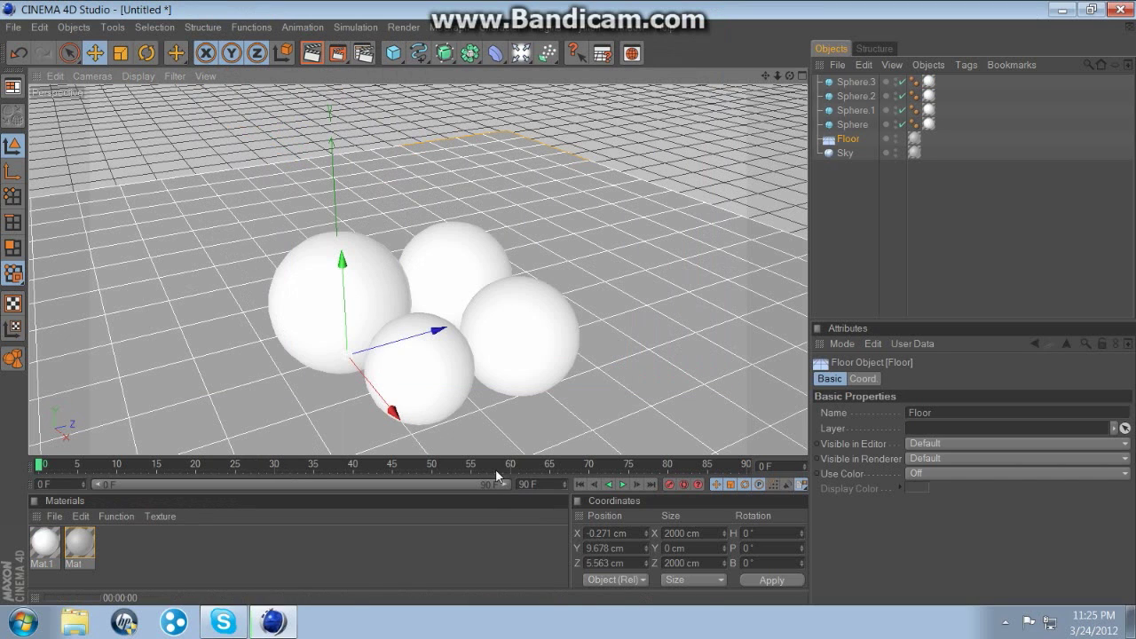
{"action": "key", "text": "ctrl+r"}
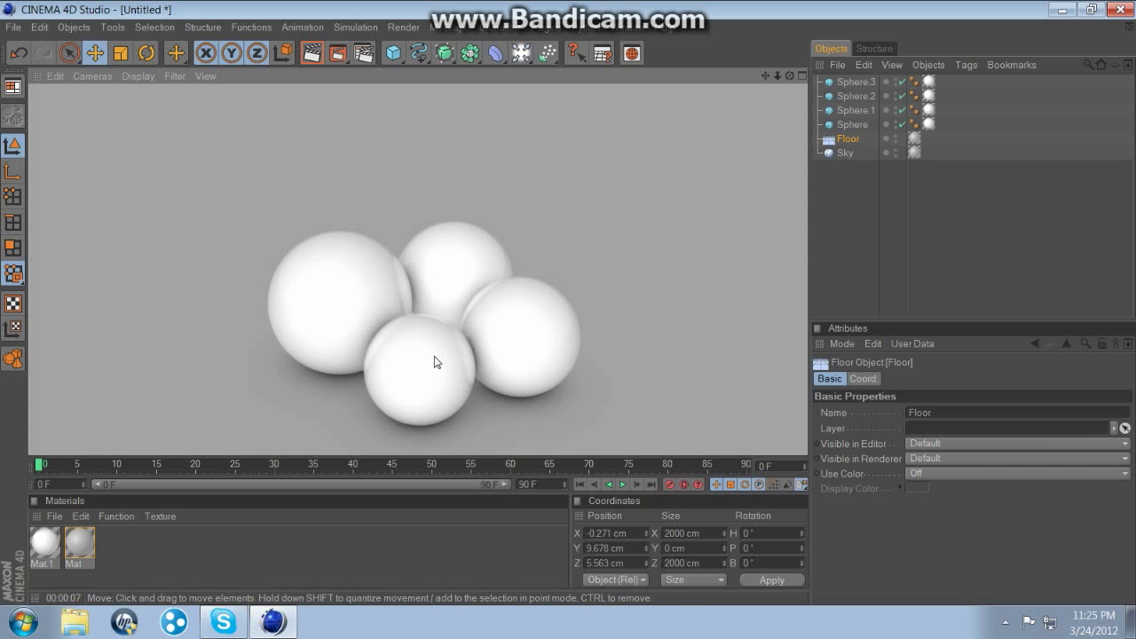
{"action": "left_click", "coordinate": [657, 344]}
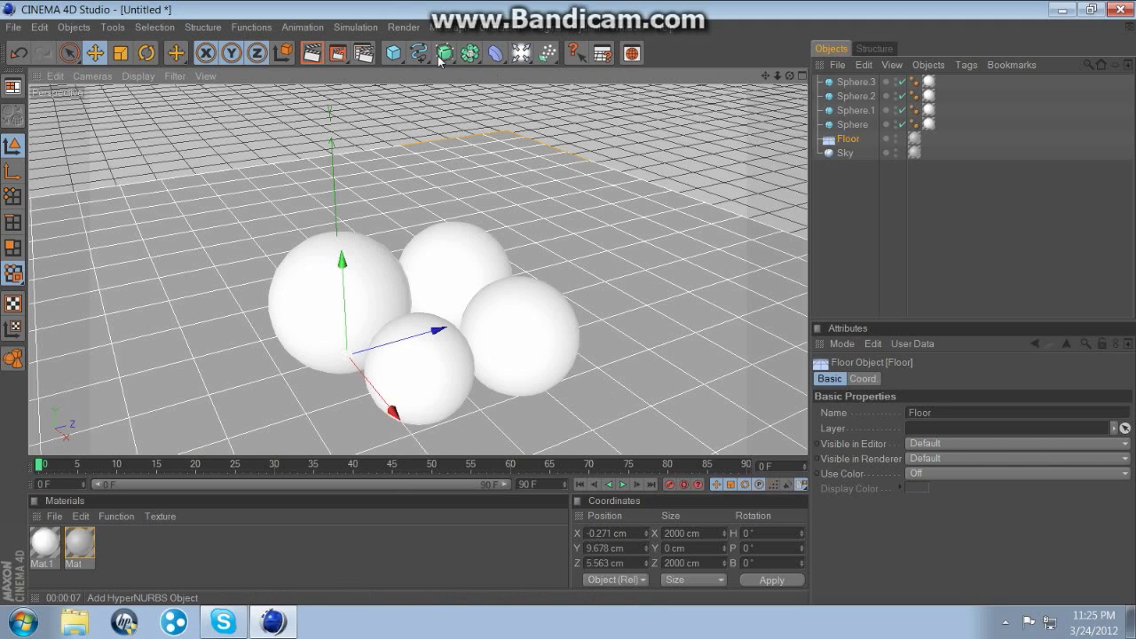
Add a MoText object with the text "B" in the Trek font.
{"action": "left_click_drag", "start_coordinate": [765, 77], "coordinate": [770, 46]}
{"action": "left_click", "coordinate": [428, 27]}
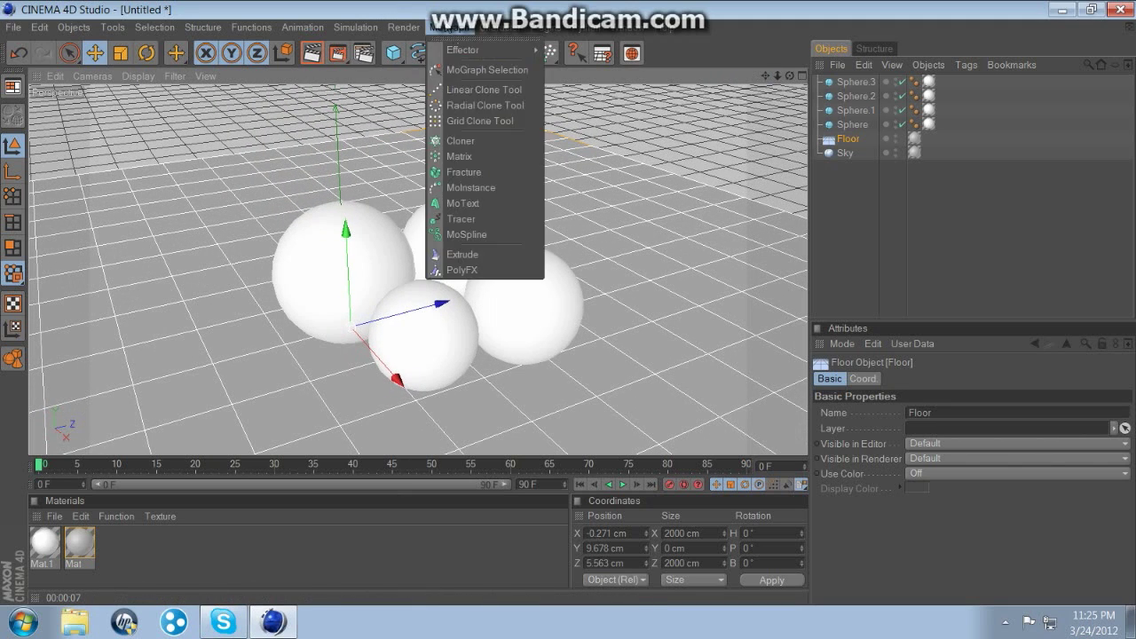
{"action": "left_click", "coordinate": [504, 208]}
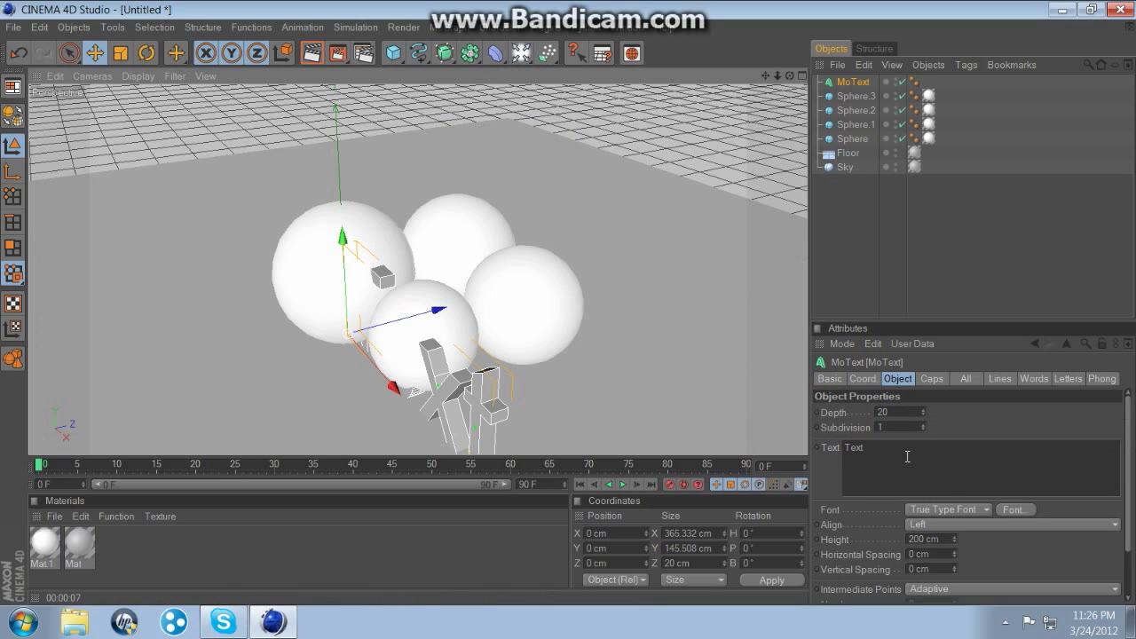
{"action": "left_click", "coordinate": [1011, 509]}
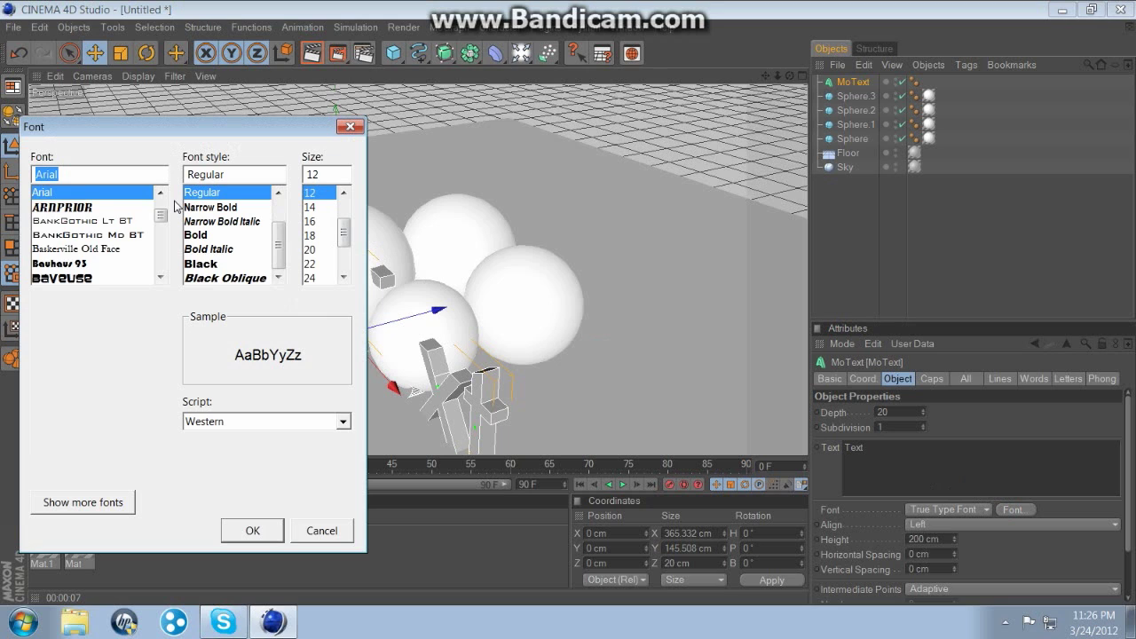
{"action": "type", "text": "Trek"}
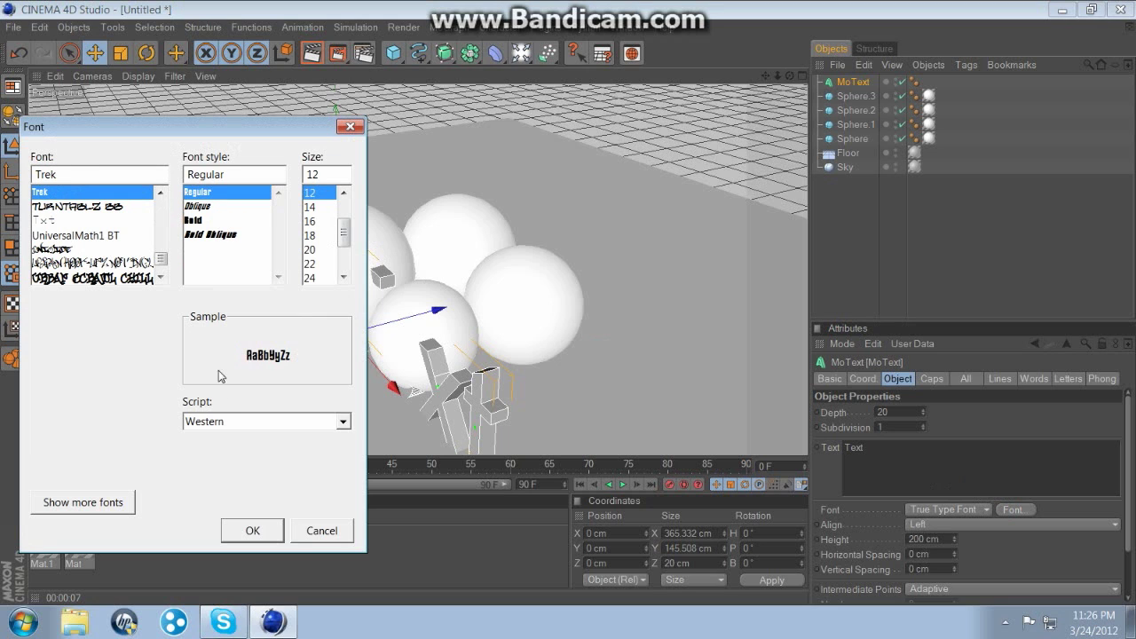
{"action": "left_click", "coordinate": [253, 531]}
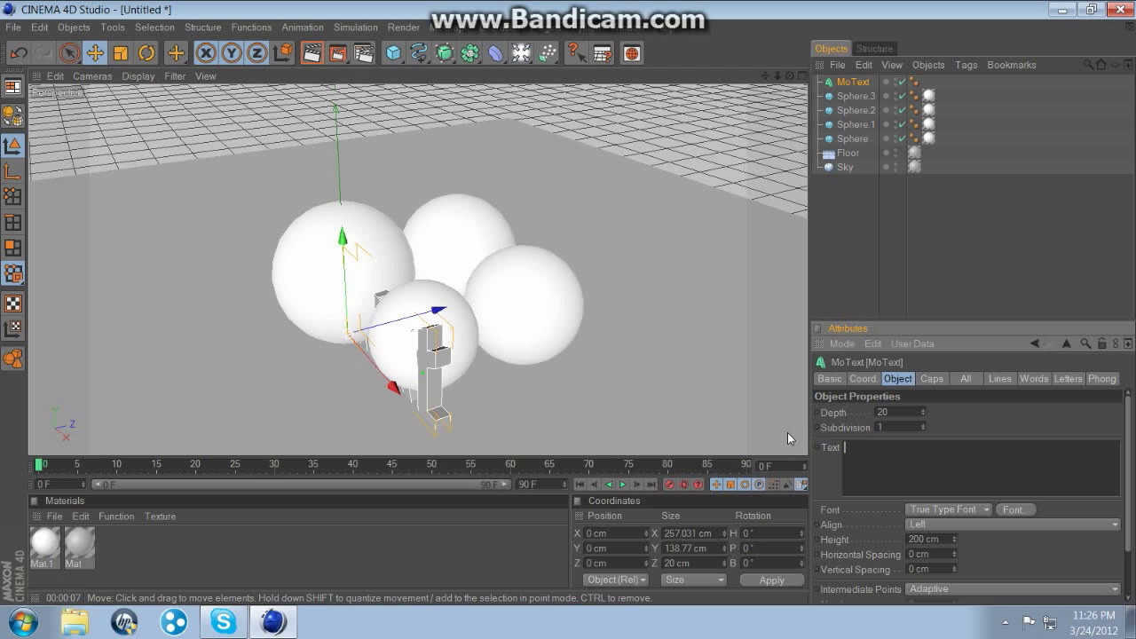
{"action": "left_click", "coordinate": [790, 438]}
{"action": "left_click", "coordinate": [870, 457]}
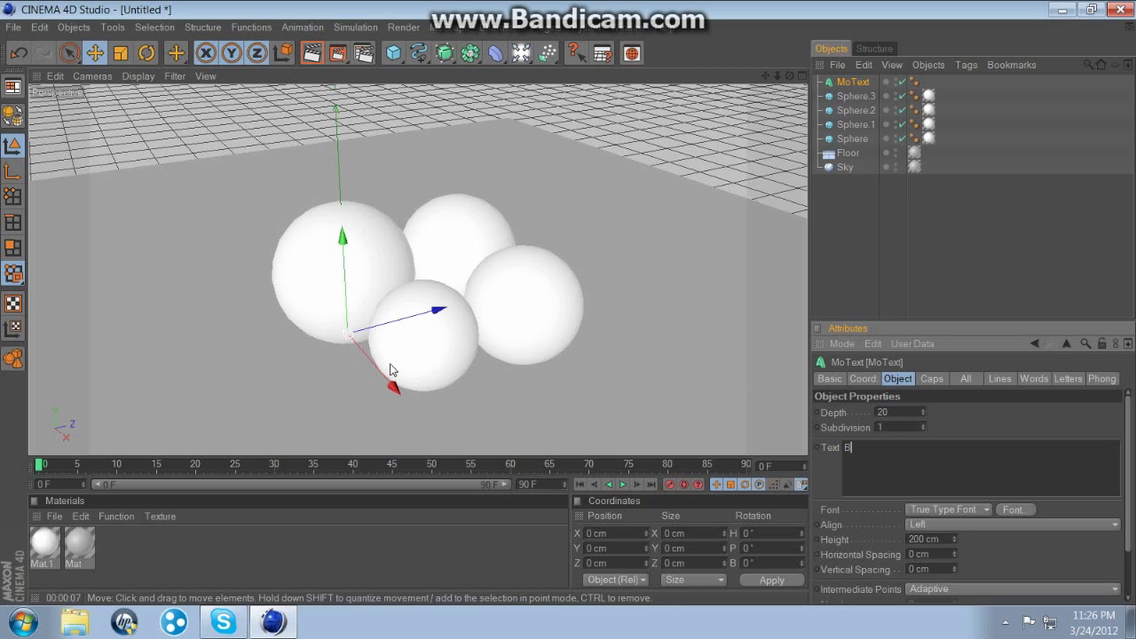
Move the letter B along X to about 232 cm, in front of the sphere cluster.
{"action": "left_click_drag", "start_coordinate": [392, 385], "coordinate": [473, 479]}
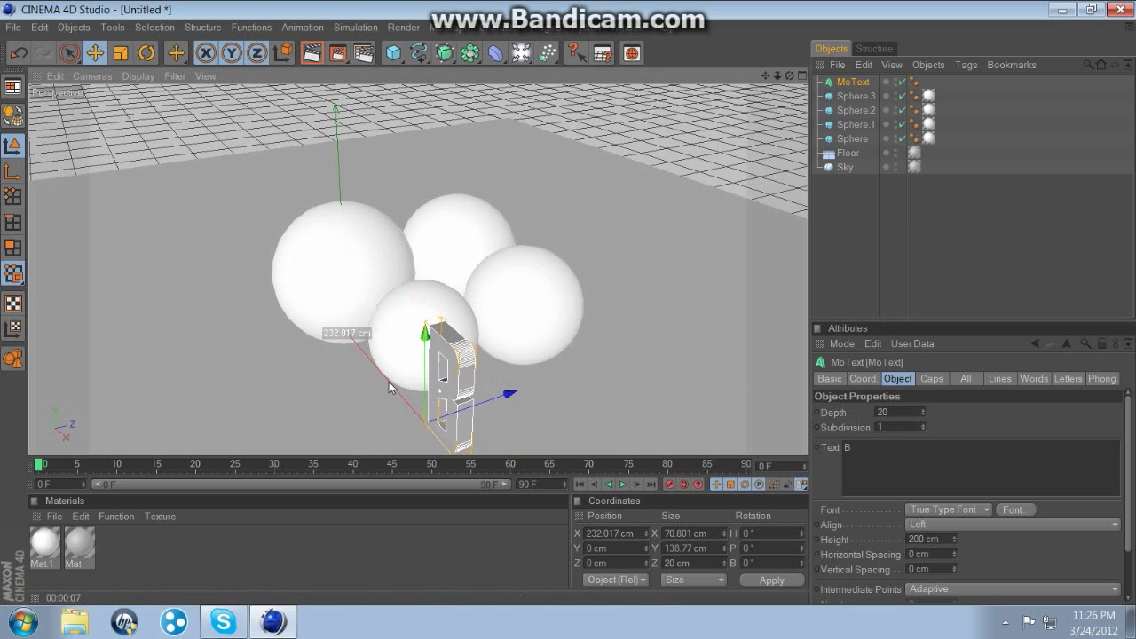
{"action": "left_click", "coordinate": [594, 380]}
{"action": "left_click_drag", "start_coordinate": [790, 76], "coordinate": [834, 51]}
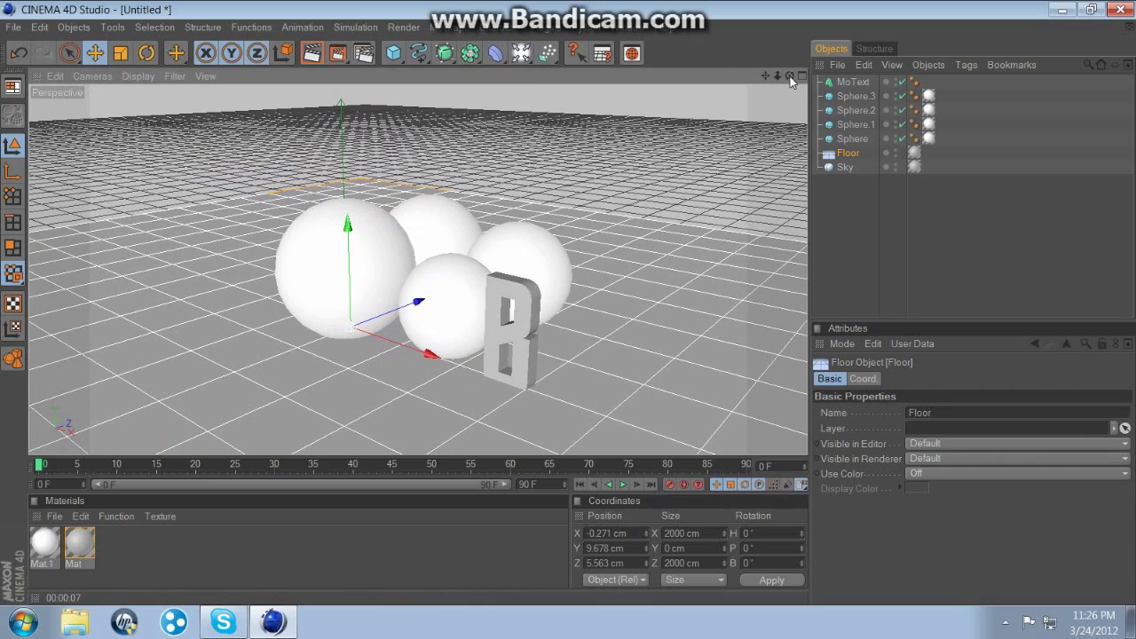
Set the floor's X position to 0 cm.
{"action": "left_click", "coordinate": [613, 532]}
{"action": "type", "text": "0"}
{"action": "key", "text": "Return"}
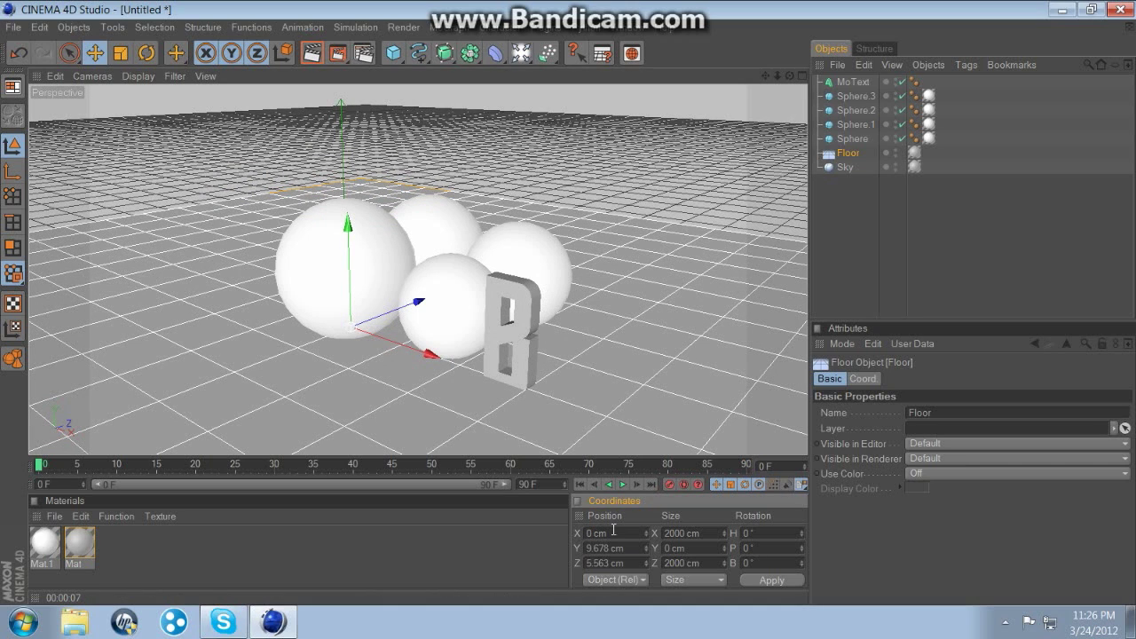
Set the floor's Z and Y positions to 0 cm.
{"action": "left_click", "coordinate": [613, 563]}
{"action": "type", "text": "0"}
{"action": "key", "text": "Return"}
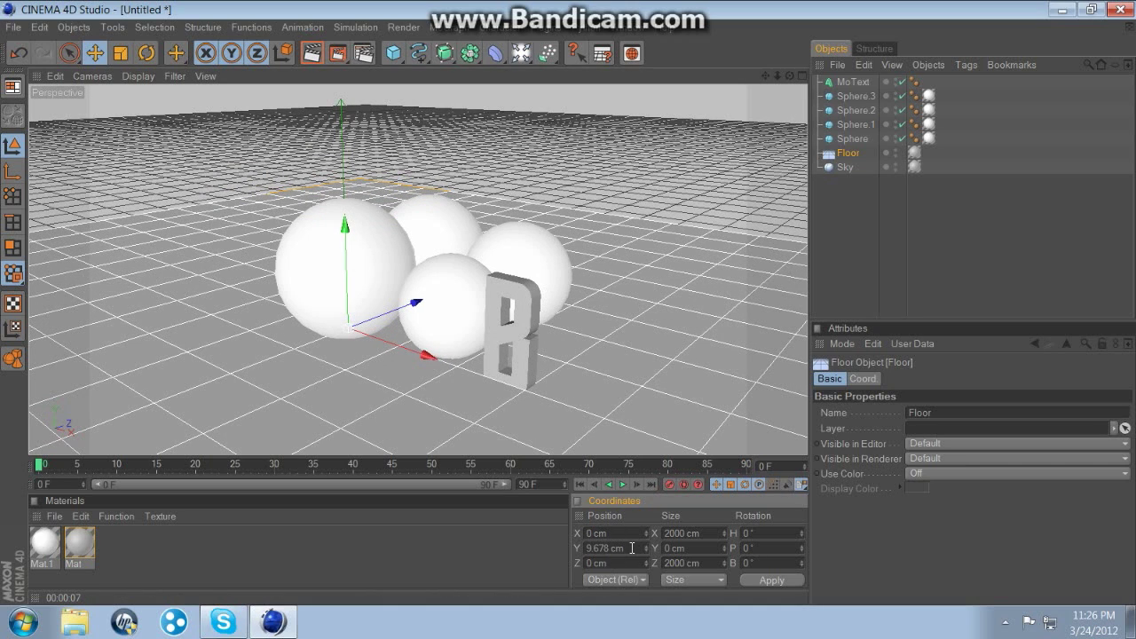
{"action": "left_click", "coordinate": [631, 547]}
{"action": "type", "text": "0"}
{"action": "key", "text": "Return"}
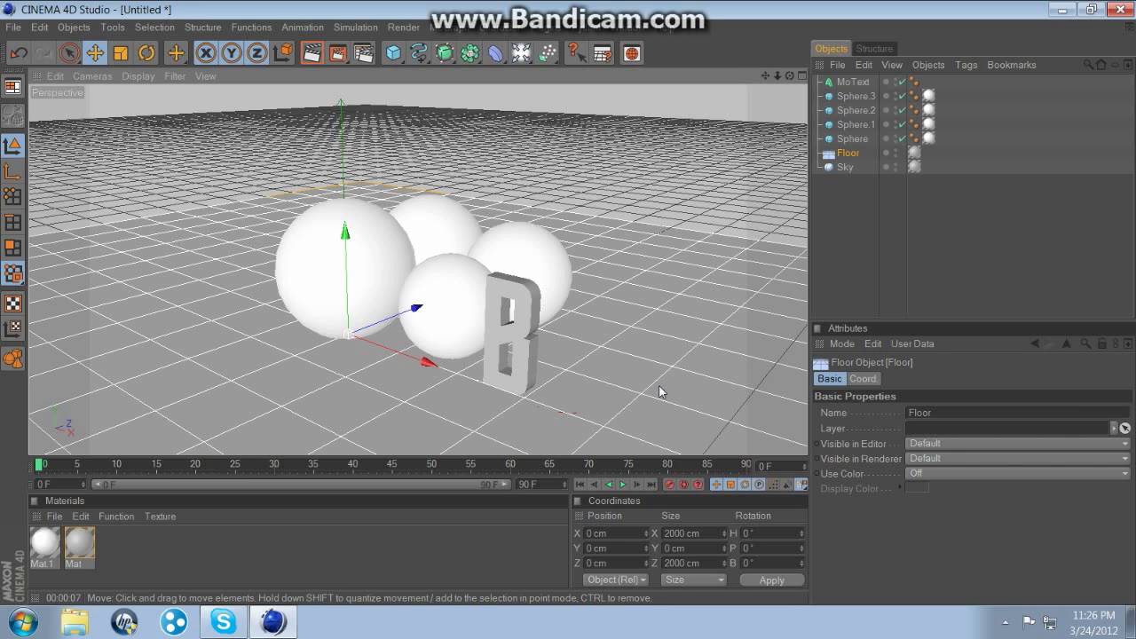
Duplicate the MoText letter B three times in place.
{"action": "left_click", "coordinate": [501, 355]}
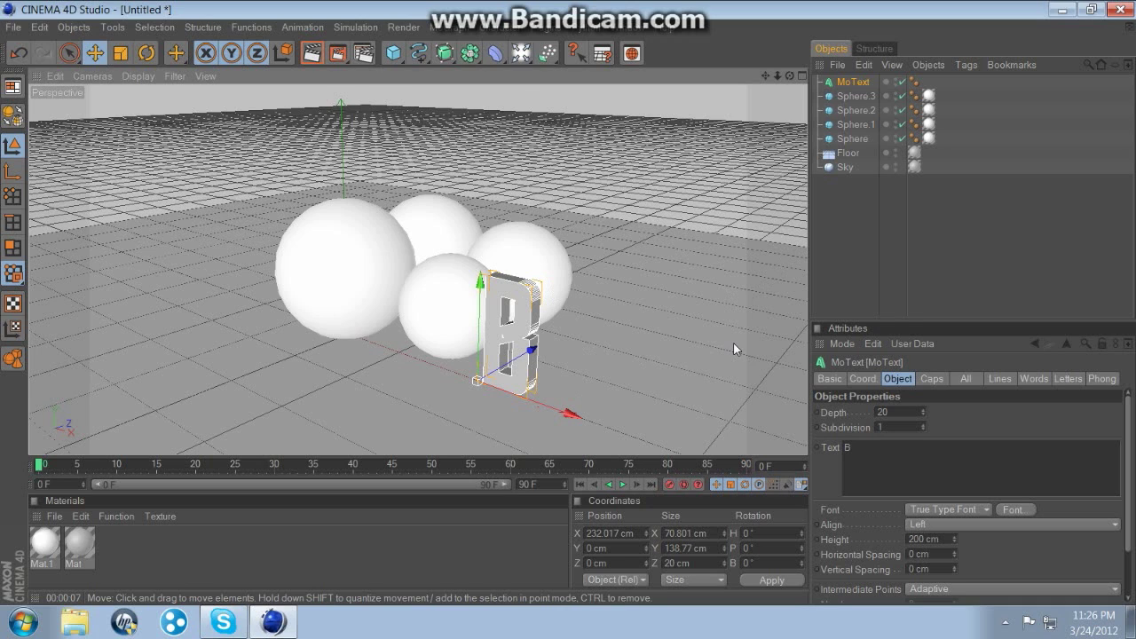
{"action": "key", "text": "ctrl+v"}
{"action": "key", "text": "ctrl+v"}
{"action": "key", "text": "ctrl+v"}
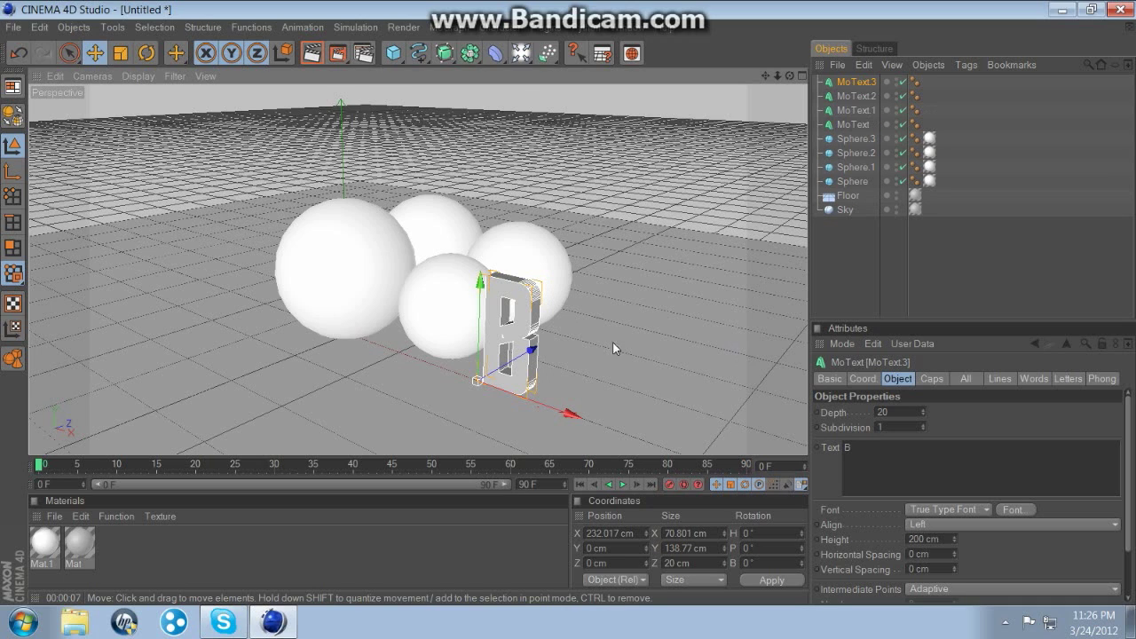
Replace the text of the three MoText copies, using M for the first copy and 6 for the second.
{"action": "left_click", "coordinate": [866, 110]}
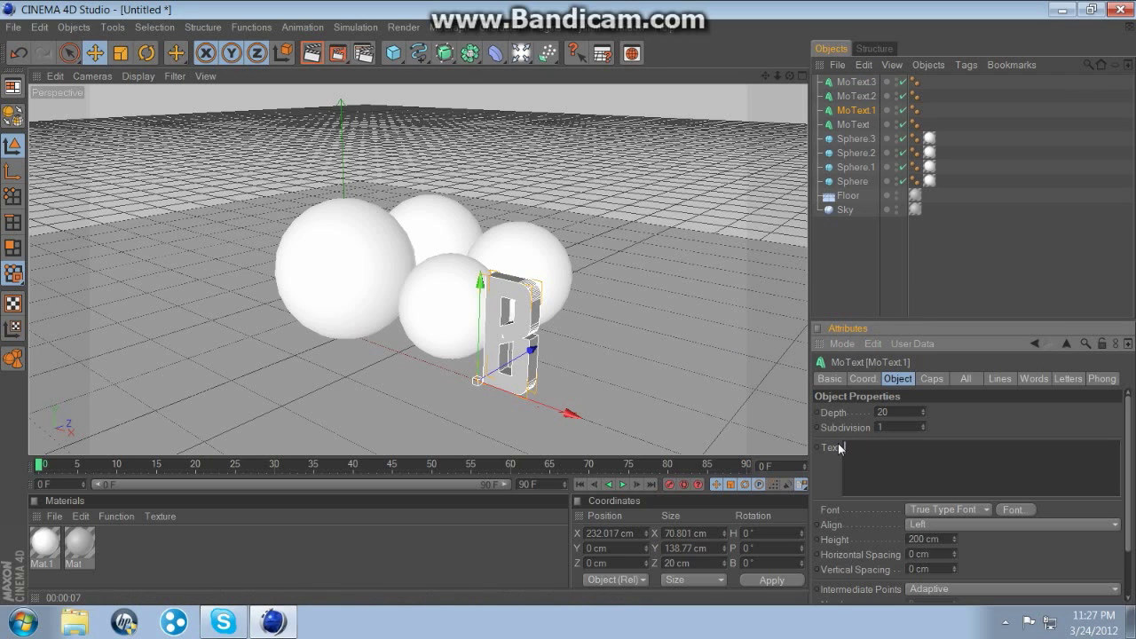
{"action": "type", "text": "M"}
{"action": "left_click", "coordinate": [861, 96]}
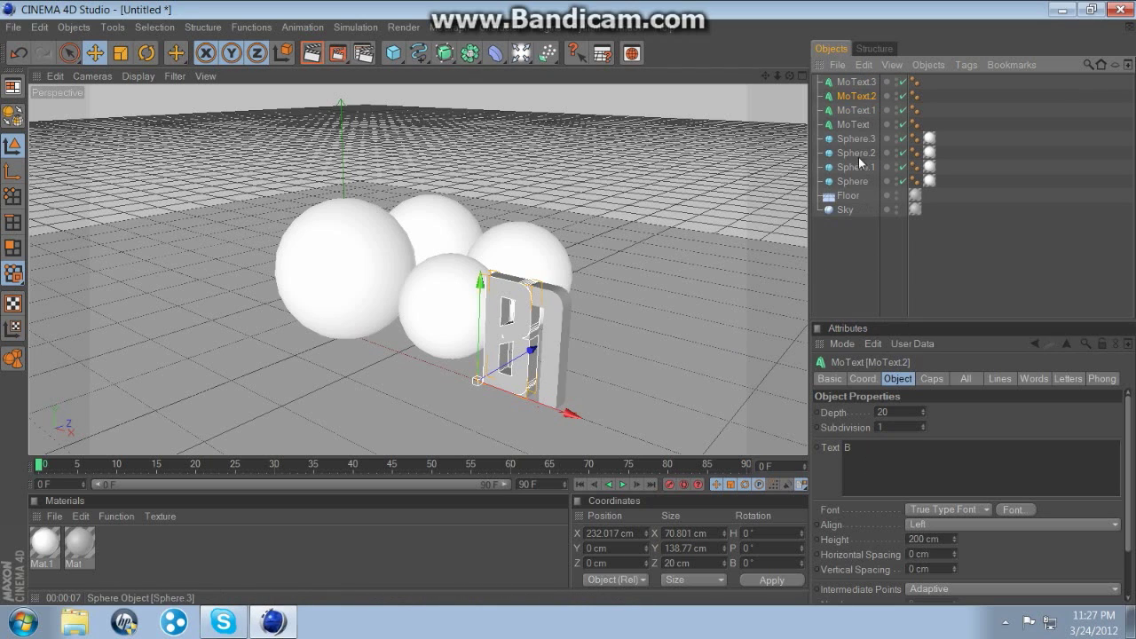
{"action": "left_click", "coordinate": [856, 449]}
{"action": "type", "text": "6"}
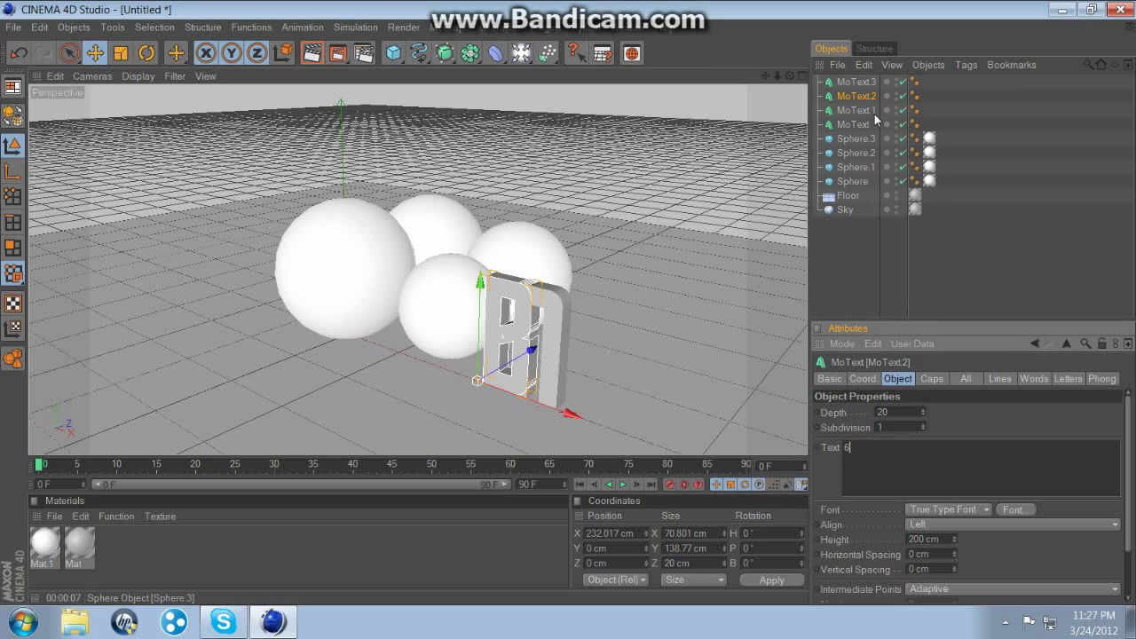
{"action": "left_click", "coordinate": [850, 81]}
{"action": "left_click", "coordinate": [867, 450]}
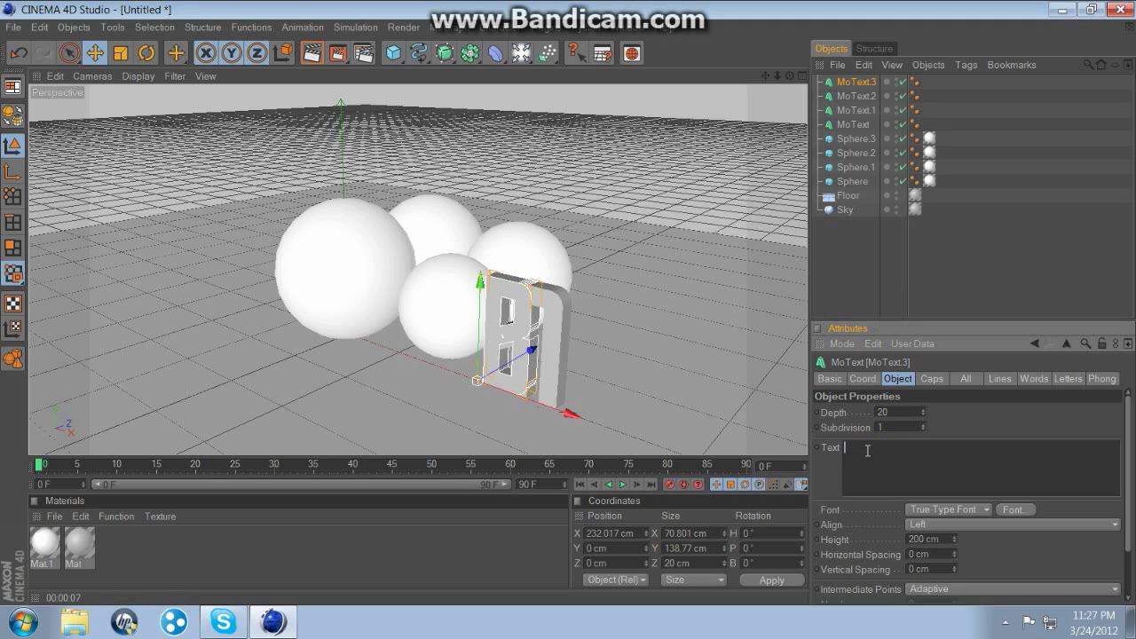
{"action": "left_click", "coordinate": [651, 376]}
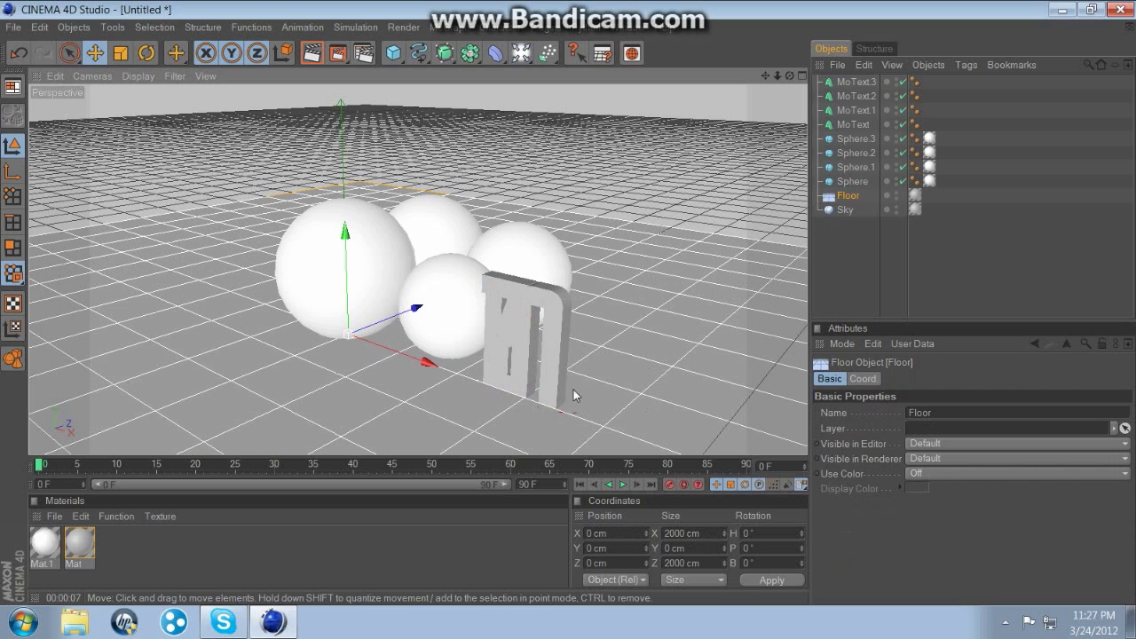
Raise the original letter B along Y to about 181 cm and set its X position to 0 cm, over the largest sphere.
{"action": "left_click", "coordinate": [517, 355]}
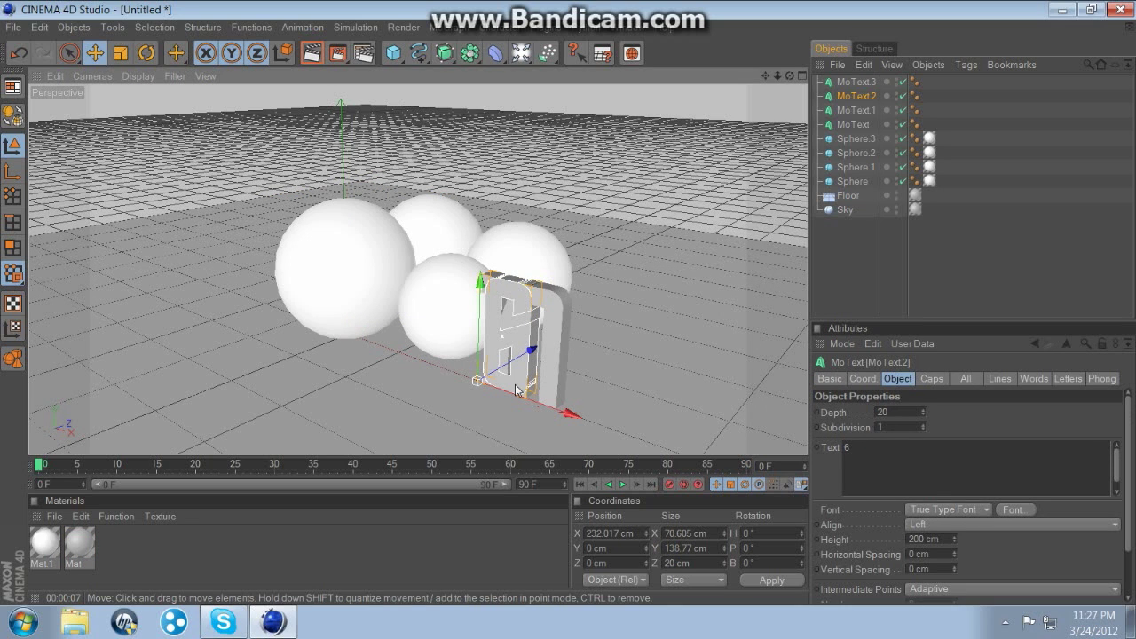
{"action": "left_click", "coordinate": [861, 124]}
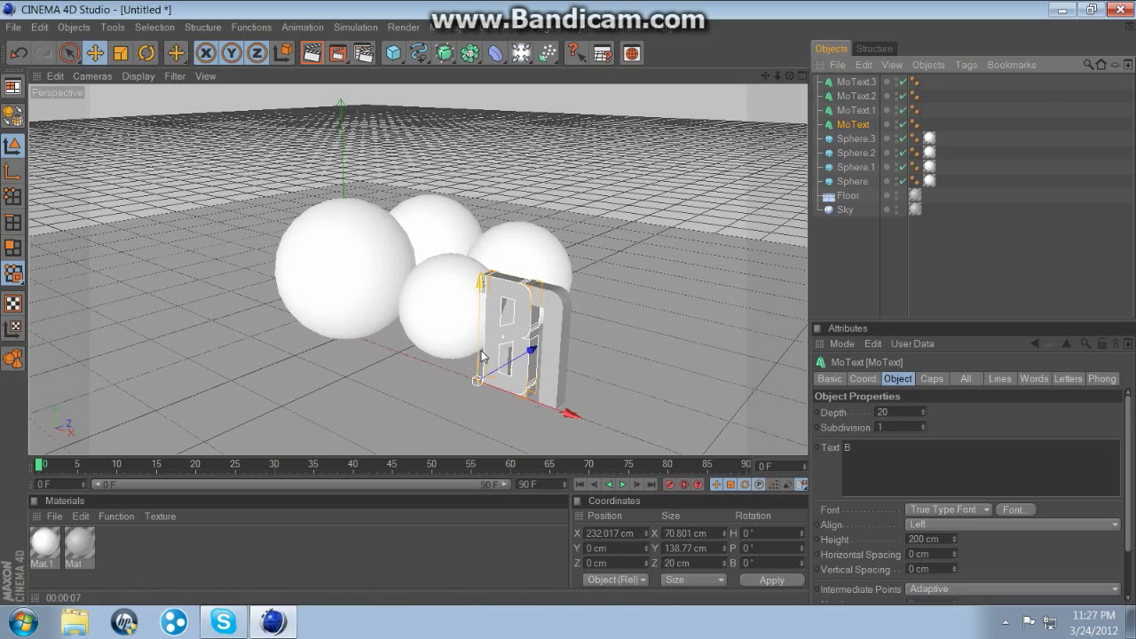
{"action": "left_click_drag", "start_coordinate": [479, 368], "coordinate": [479, 217]}
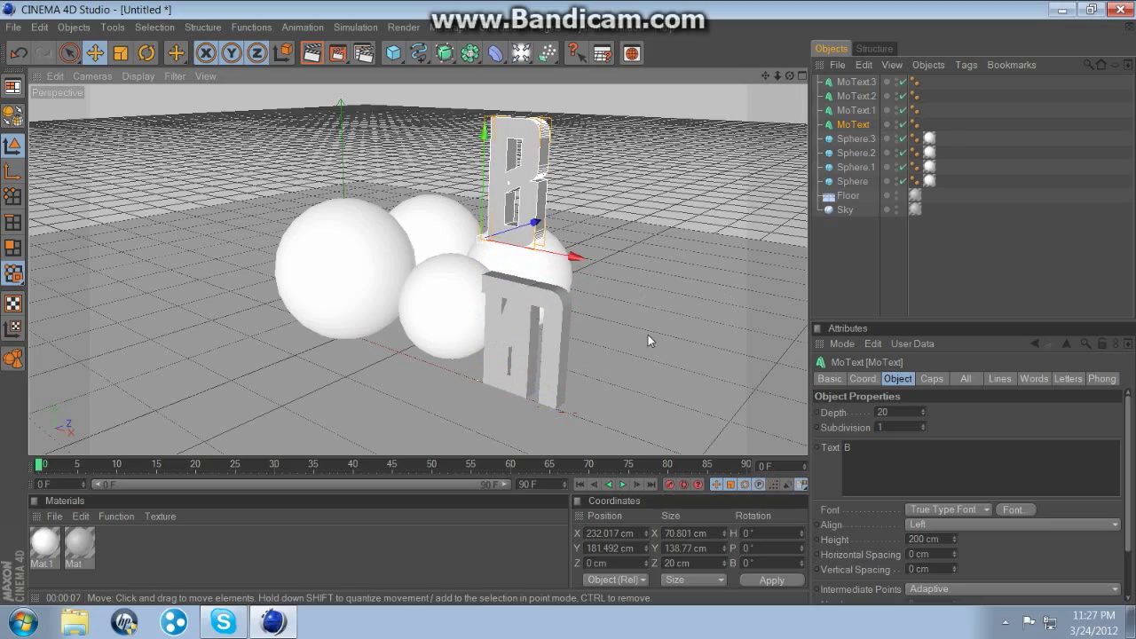
{"action": "left_click", "coordinate": [648, 335]}
{"action": "left_click_drag", "start_coordinate": [766, 77], "coordinate": [738, 147]}
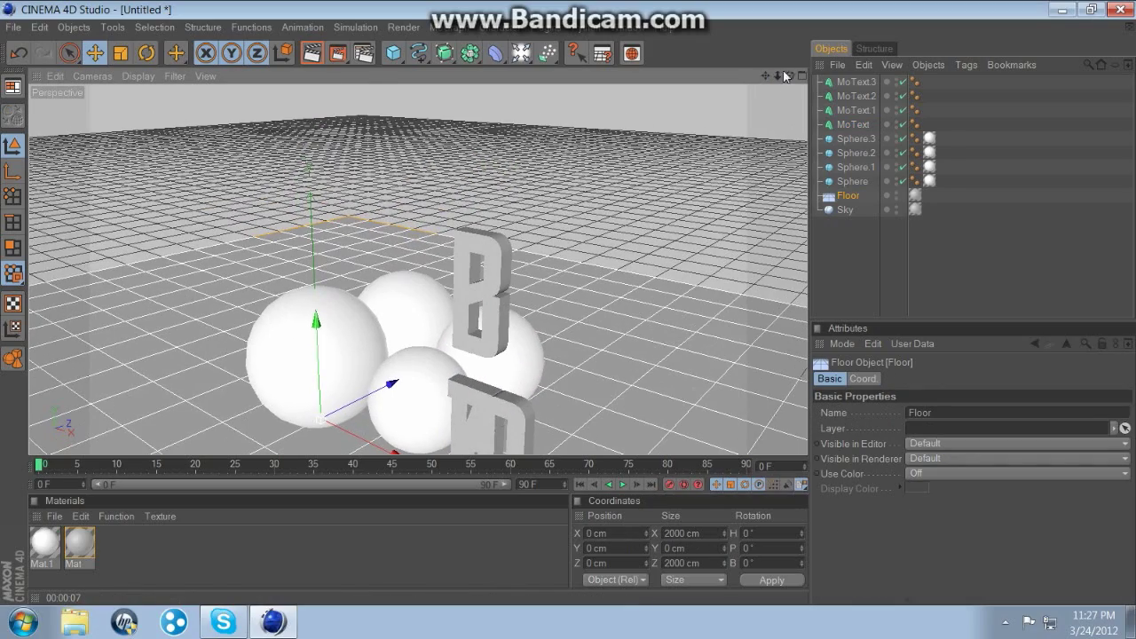
{"action": "left_click_drag", "start_coordinate": [790, 76], "coordinate": [769, 139]}
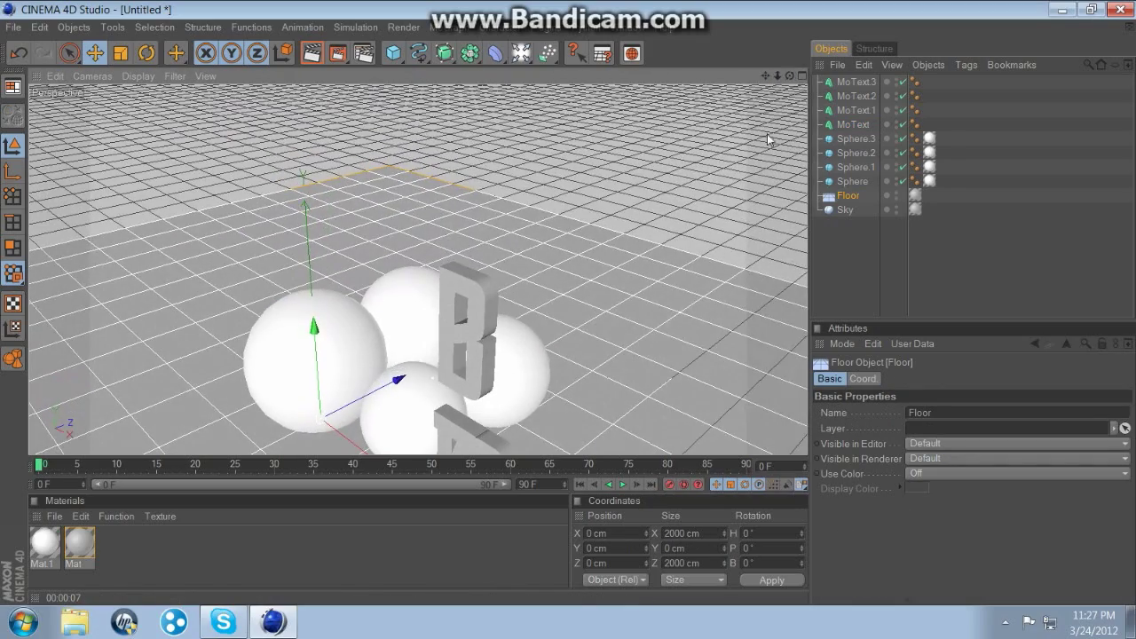
{"action": "left_click_drag", "start_coordinate": [685, 235], "coordinate": [684, 232]}
{"action": "key", "text": "ctrl+z"}
{"action": "left_click_drag", "start_coordinate": [765, 75], "coordinate": [790, 9]}
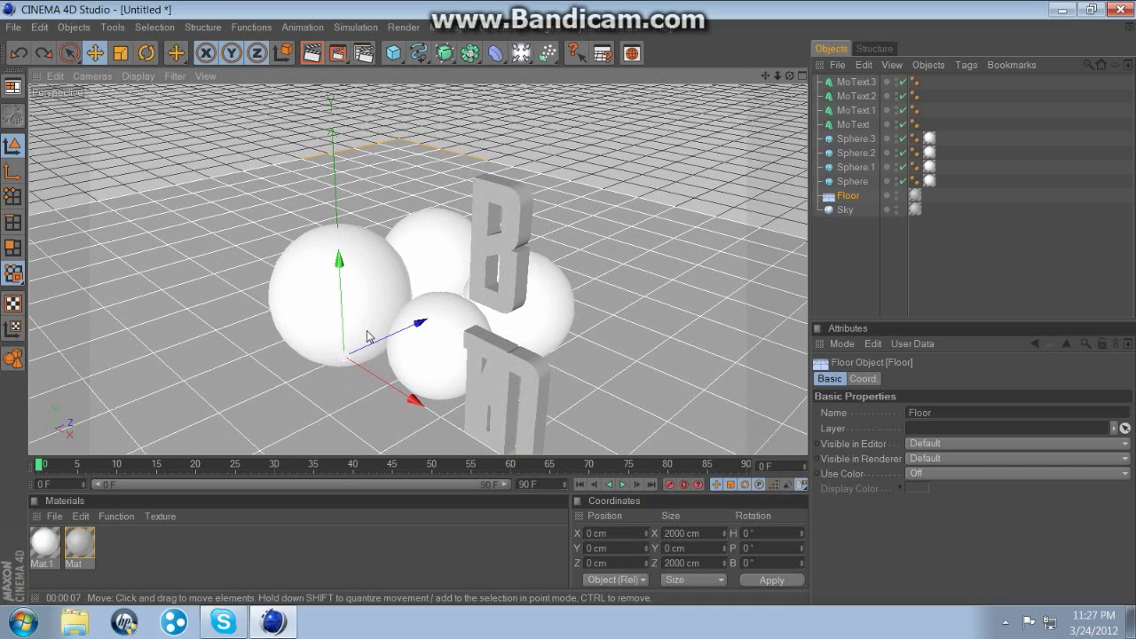
{"action": "left_click", "coordinate": [319, 288]}
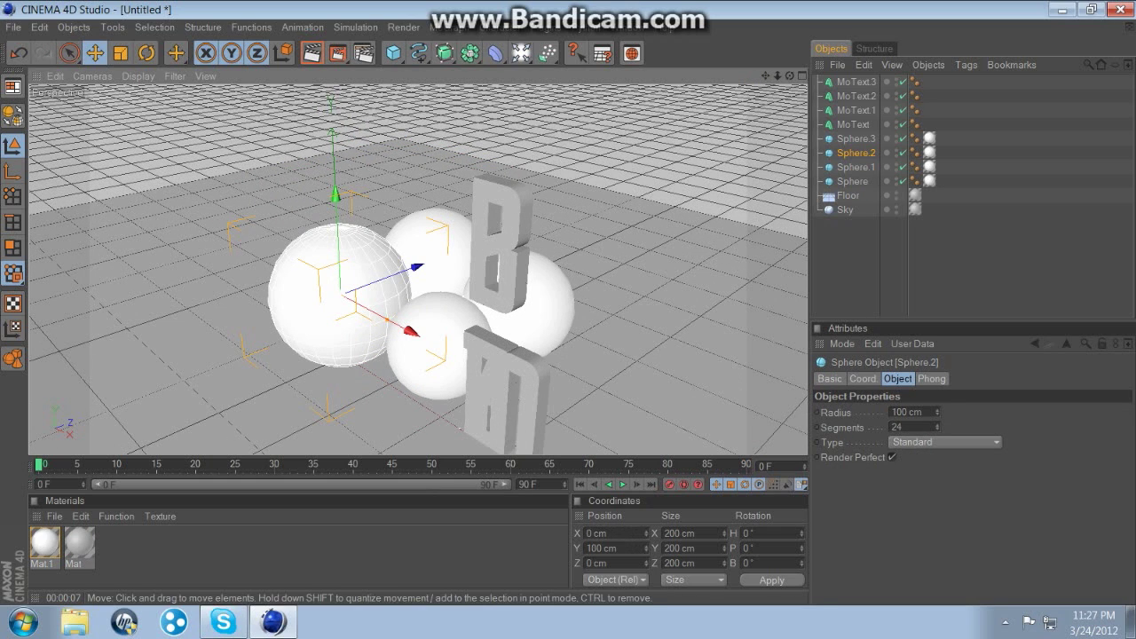
{"action": "left_click", "coordinate": [497, 244]}
{"action": "left_click", "coordinate": [621, 533]}
{"action": "type", "text": "0"}
{"action": "key", "text": "Return"}
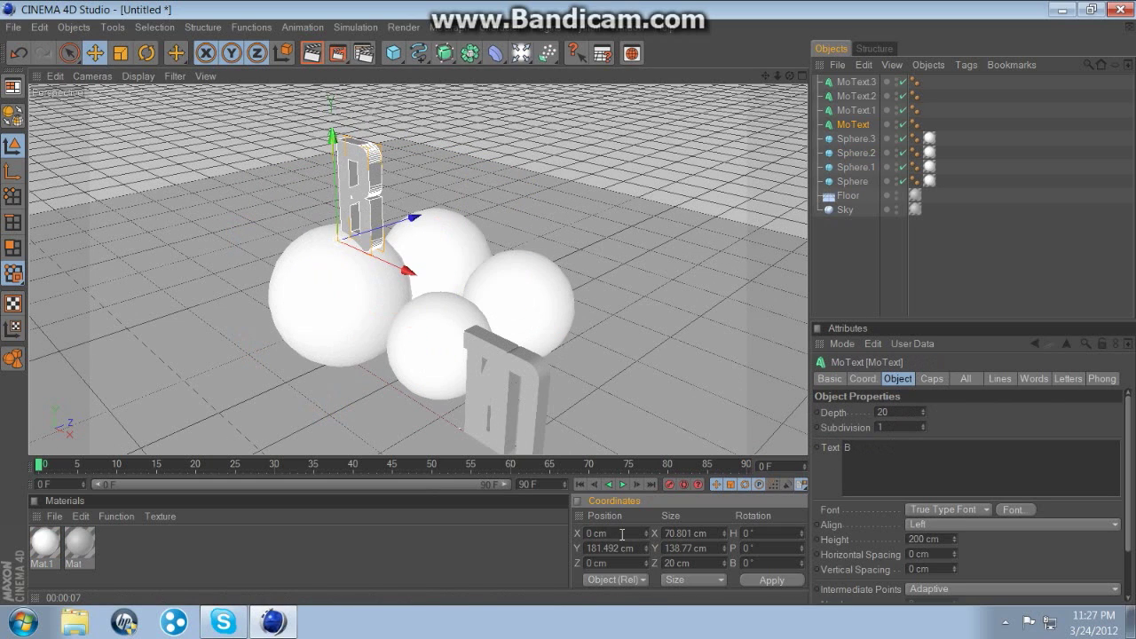
Set the letter B's Y position to 250 cm so it floats above the largest sphere.
{"action": "left_click", "coordinate": [333, 311]}
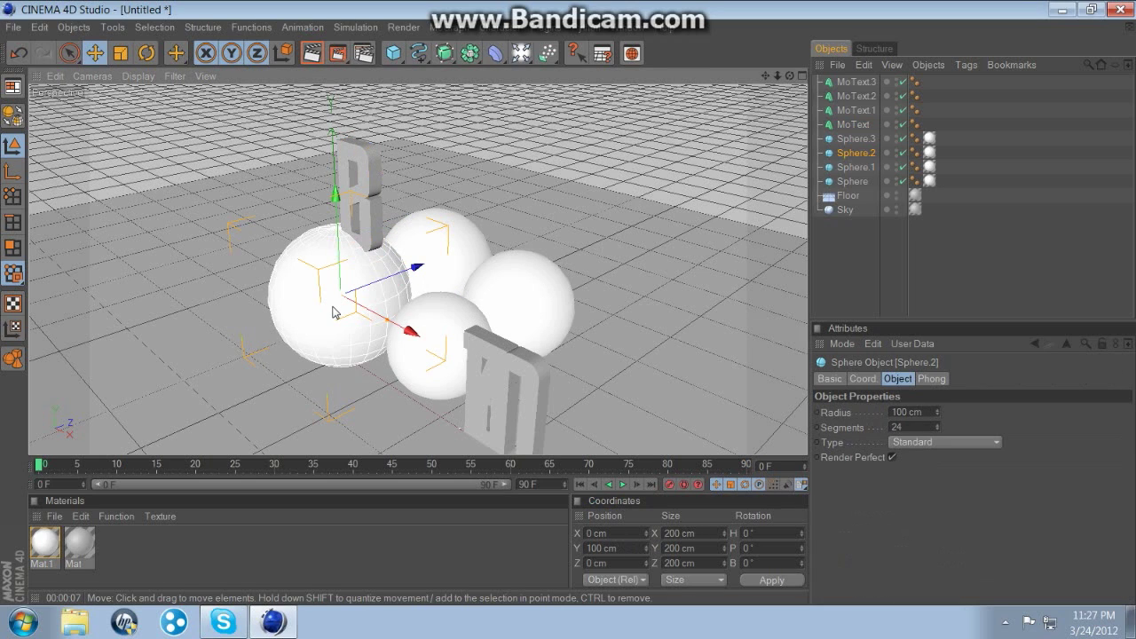
{"action": "left_click", "coordinate": [370, 182]}
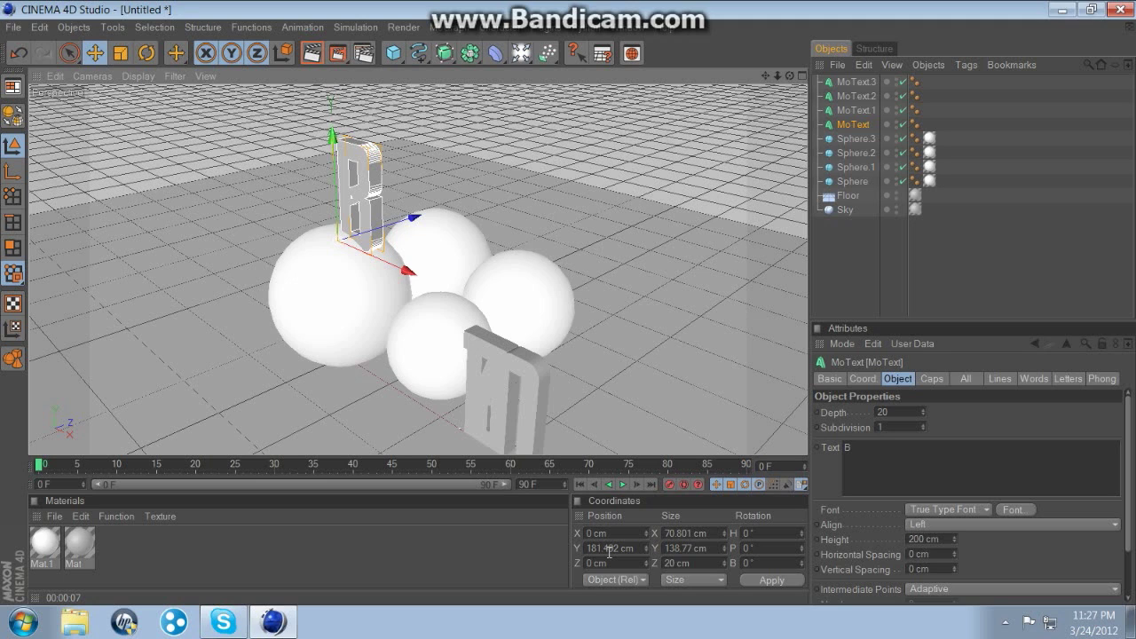
{"action": "left_click", "coordinate": [306, 293]}
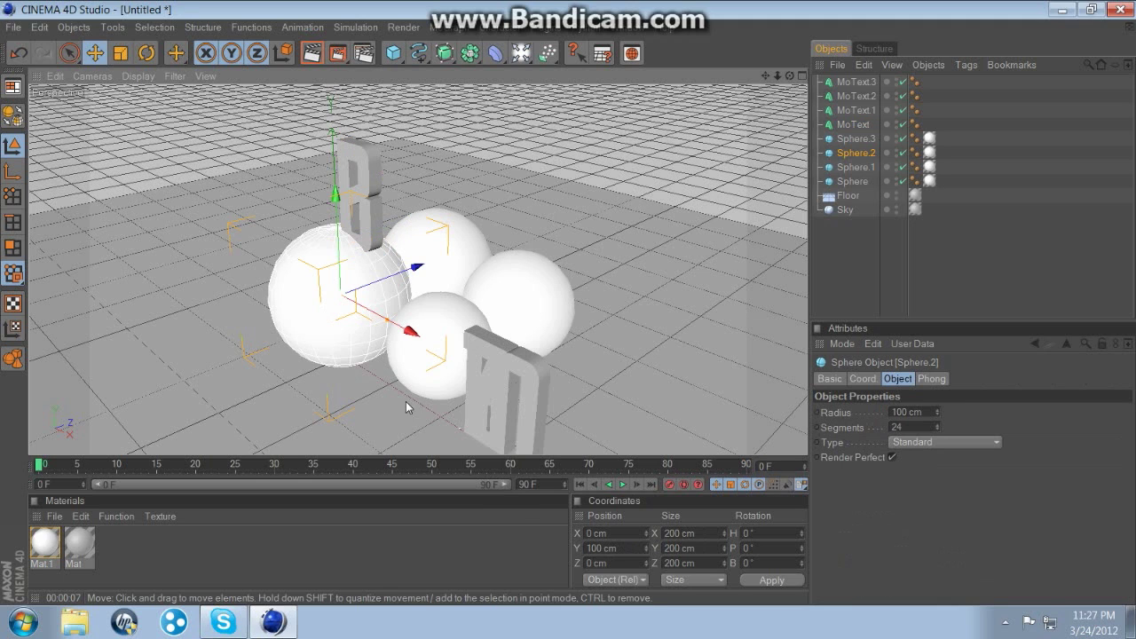
{"action": "left_click", "coordinate": [377, 206]}
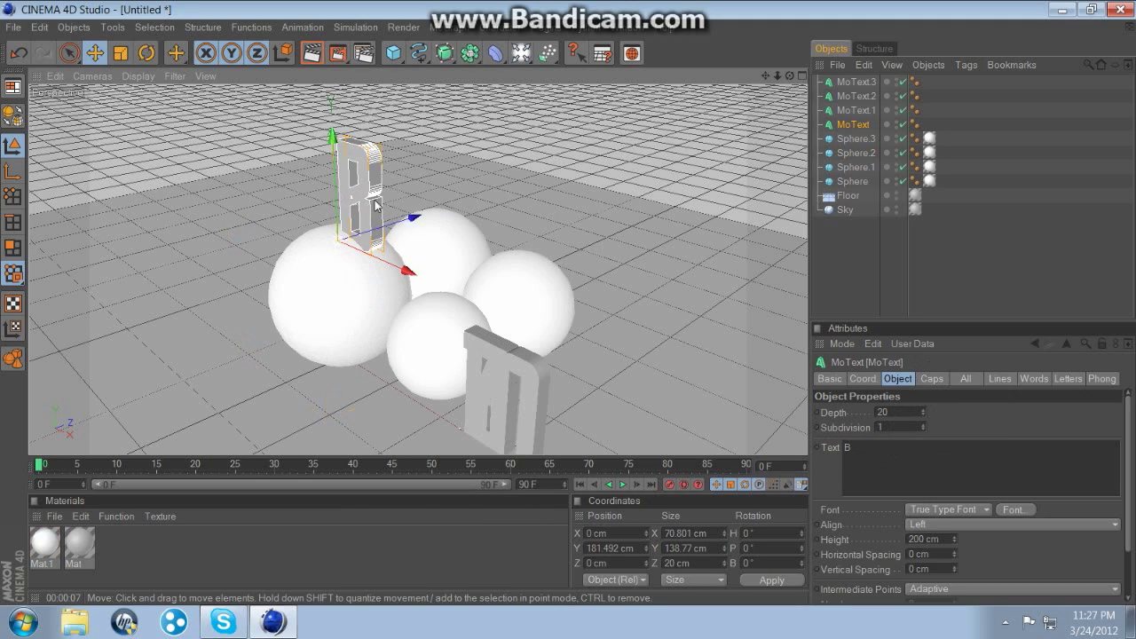
{"action": "double_click", "coordinate": [625, 549]}
{"action": "type", "text": "250"}
{"action": "key", "text": "Return"}
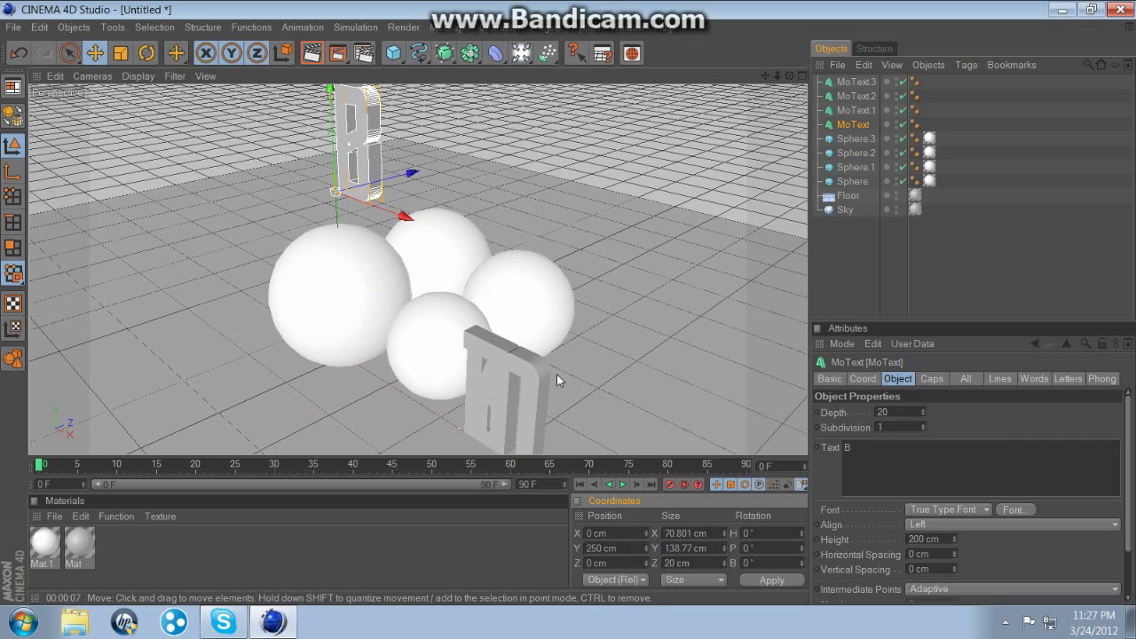
Lift the letter M out of the overlapping letters and set its Y position to 230 cm.
{"action": "left_click", "coordinate": [529, 391]}
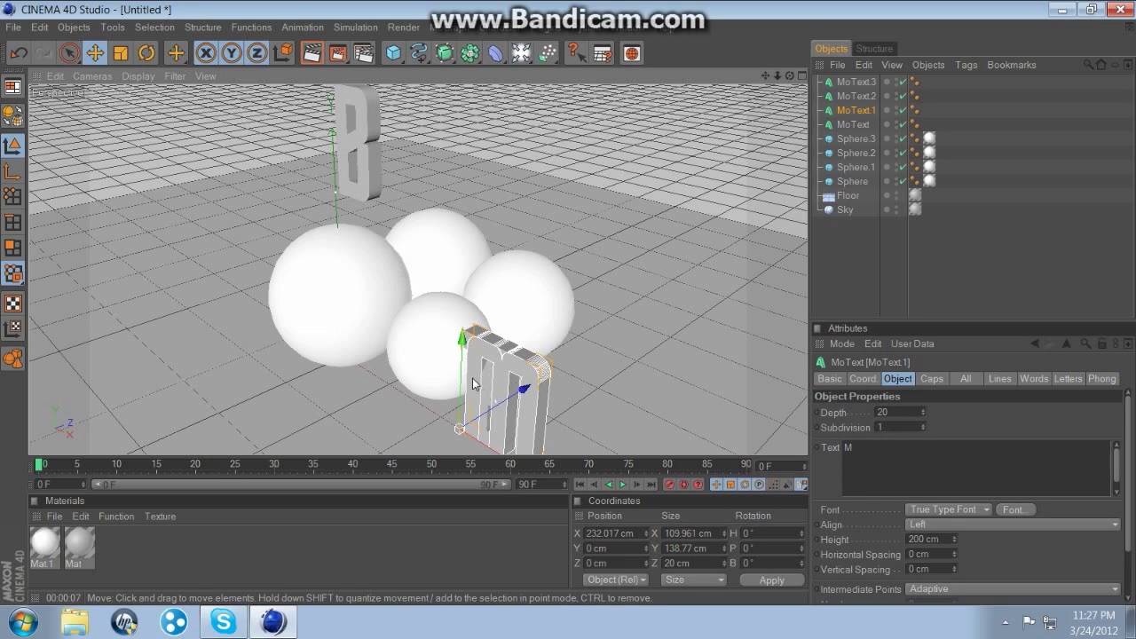
{"action": "left_click_drag", "start_coordinate": [461, 358], "coordinate": [463, 222]}
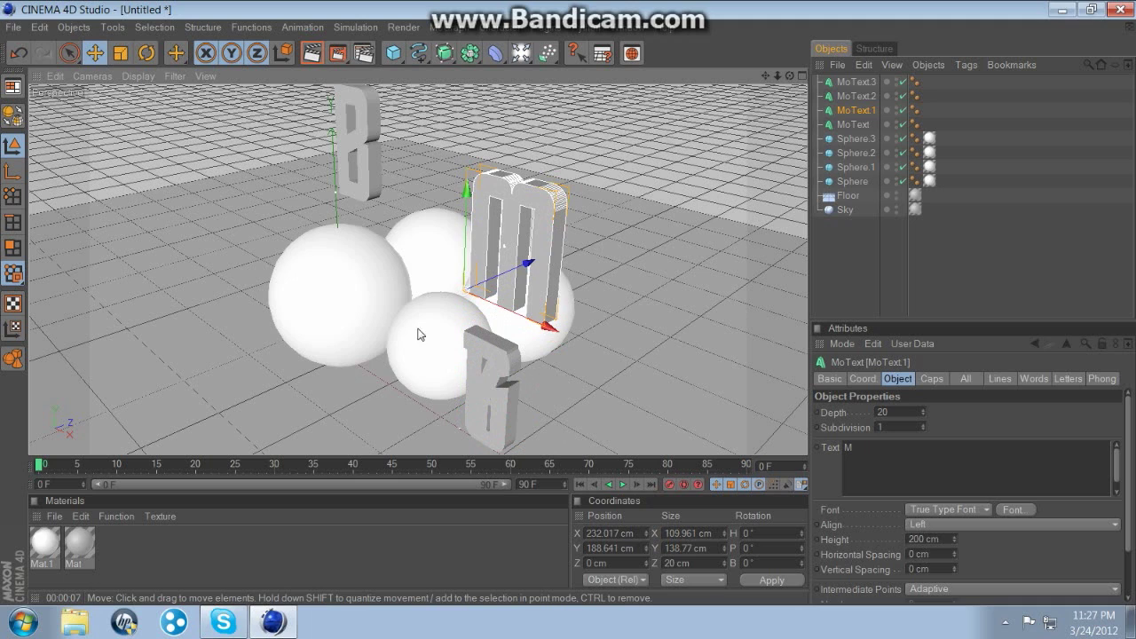
{"action": "left_click", "coordinate": [503, 244]}
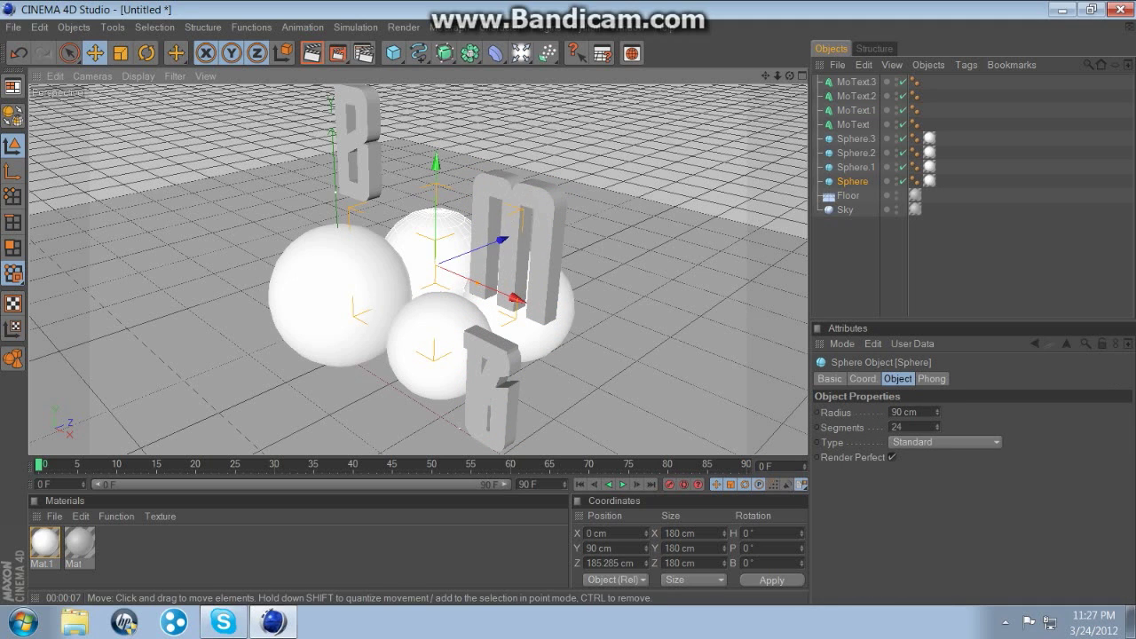
{"action": "left_click", "coordinate": [507, 210]}
{"action": "double_click", "coordinate": [608, 548]}
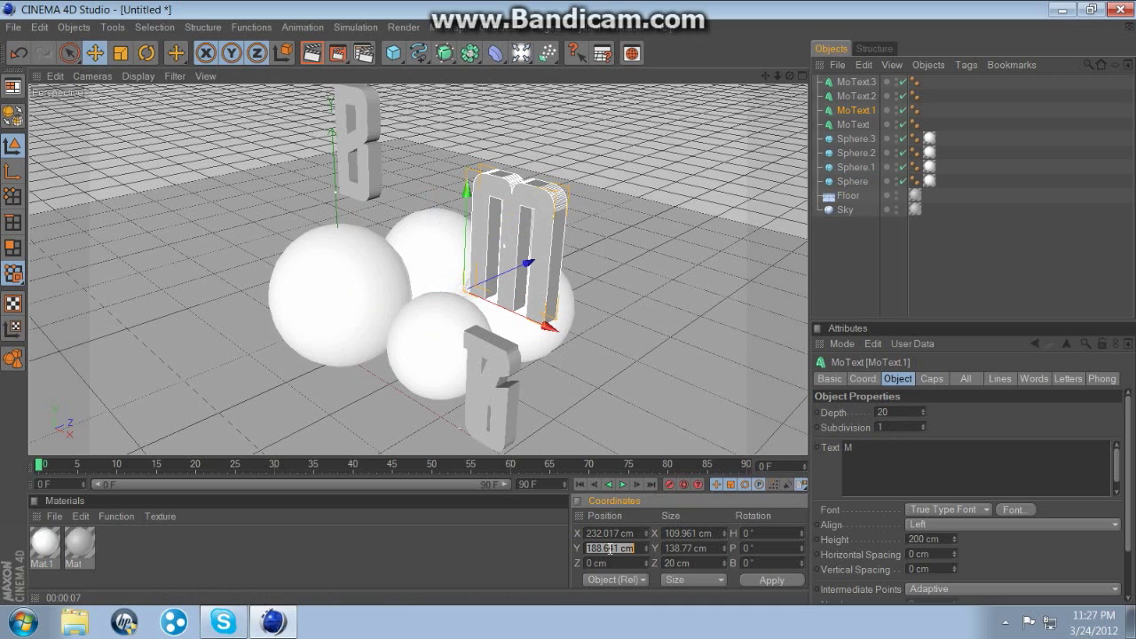
{"action": "type", "text": "230"}
{"action": "key", "text": "Return"}
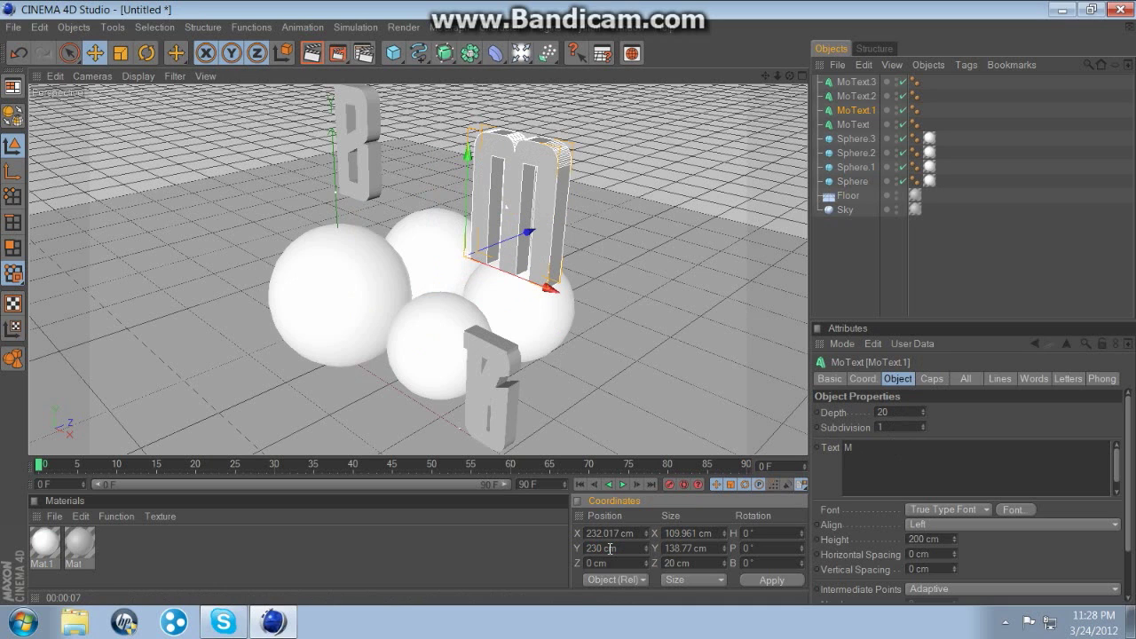
Set the letter M's X position to 0 cm, matching the rear sphere with the 90 cm radius.
{"action": "left_click", "coordinate": [436, 246]}
{"action": "left_click", "coordinate": [541, 226]}
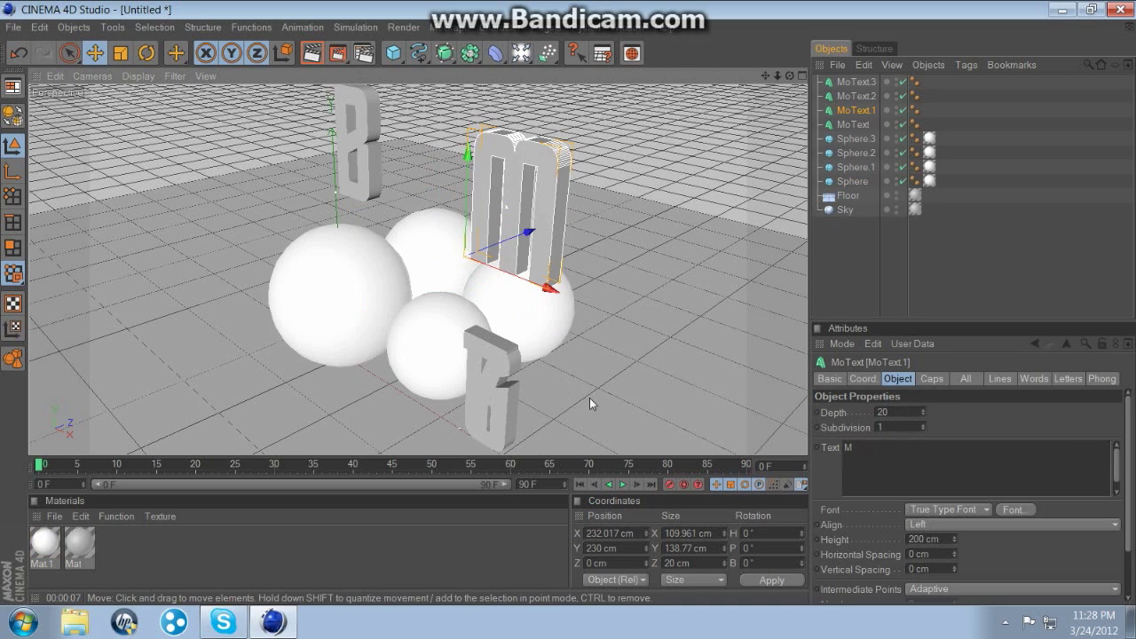
{"action": "double_click", "coordinate": [610, 533]}
{"action": "type", "text": "0"}
{"action": "key", "text": "Return"}
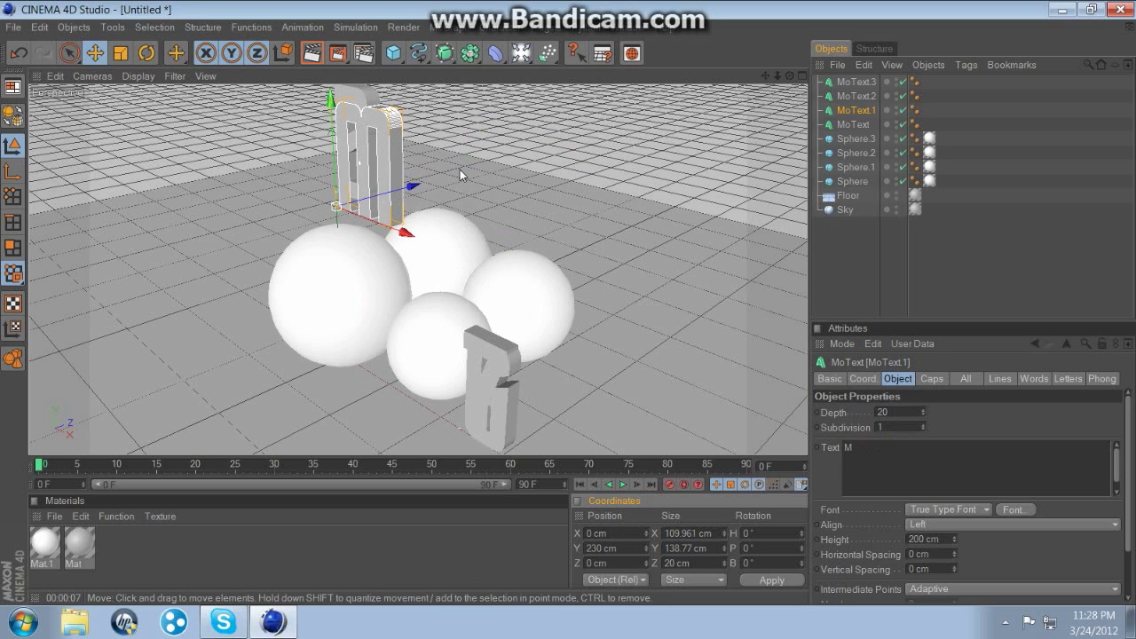
Copy the rear sphere's Z position, 185.285 cm, to the letter M so it sits above that sphere.
{"action": "left_click", "coordinate": [440, 244]}
{"action": "double_click", "coordinate": [621, 562]}
{"action": "key", "text": "ctrl+c"}
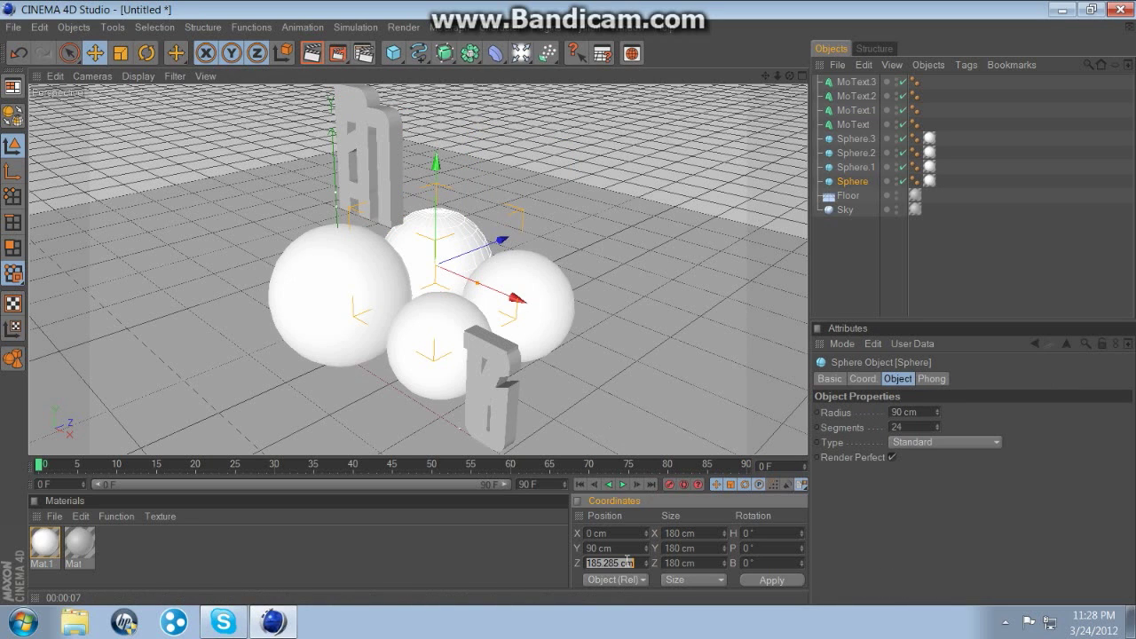
{"action": "left_click", "coordinate": [403, 149]}
{"action": "double_click", "coordinate": [612, 563]}
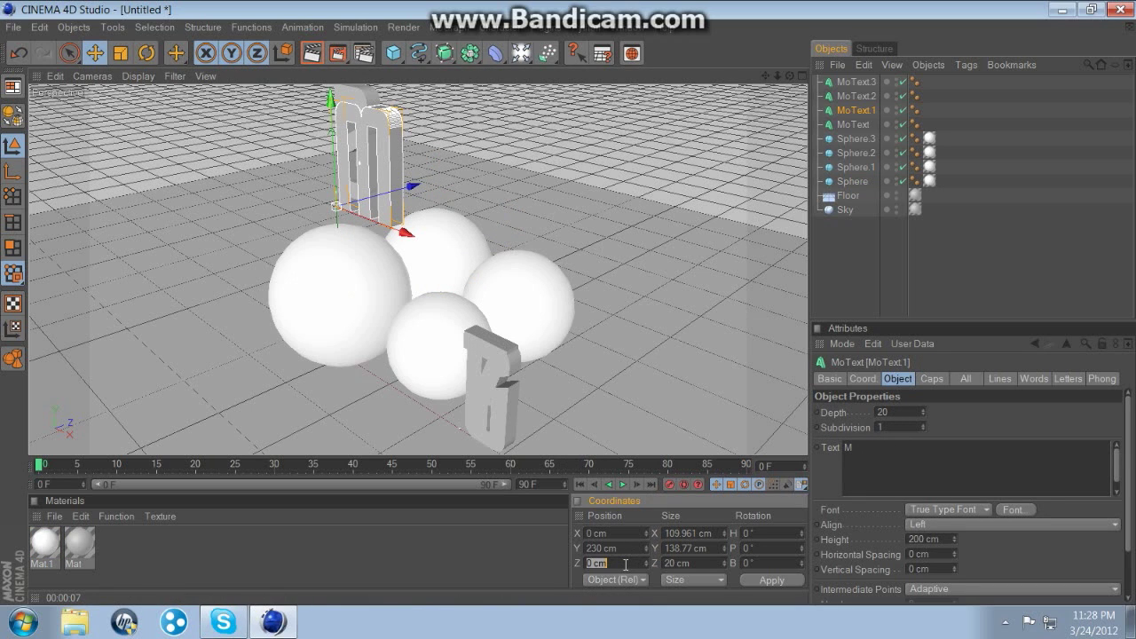
{"action": "key", "text": "ctrl+v"}
{"action": "key", "text": "Return"}
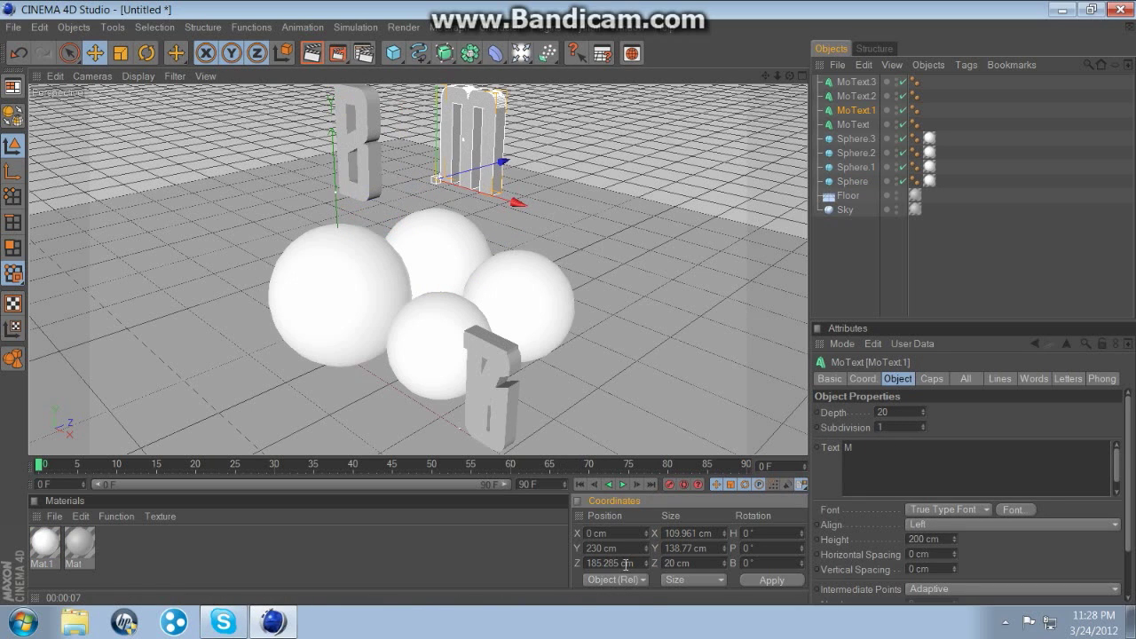
Copy the smallest sphere's X position, 157.598 cm, to the number 6.
{"action": "left_click", "coordinate": [501, 369]}
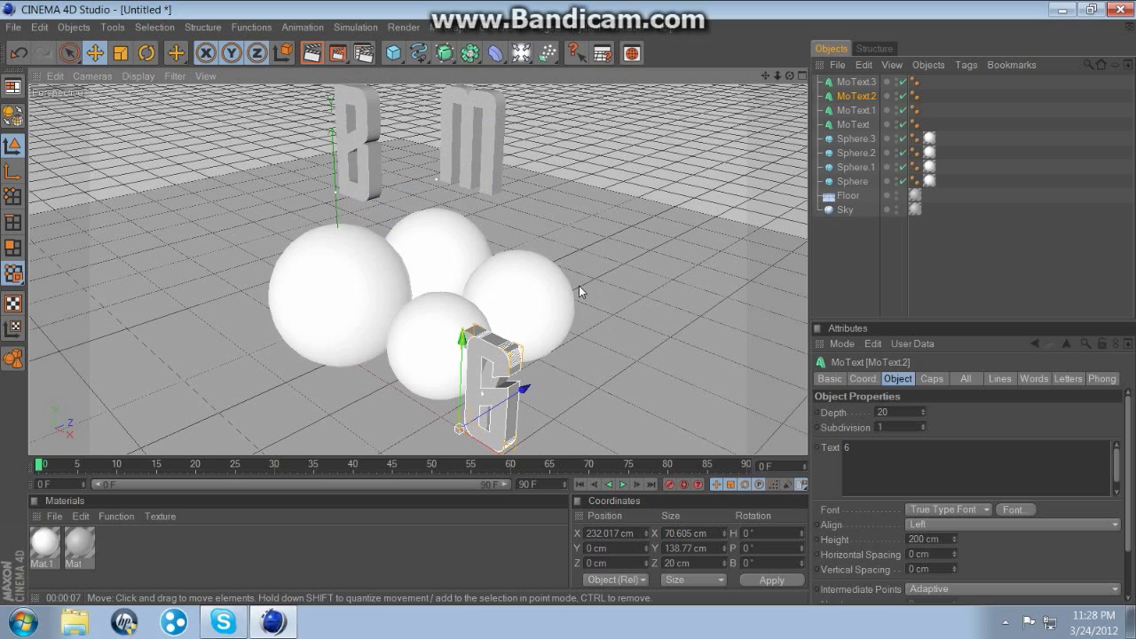
{"action": "left_click", "coordinate": [431, 344]}
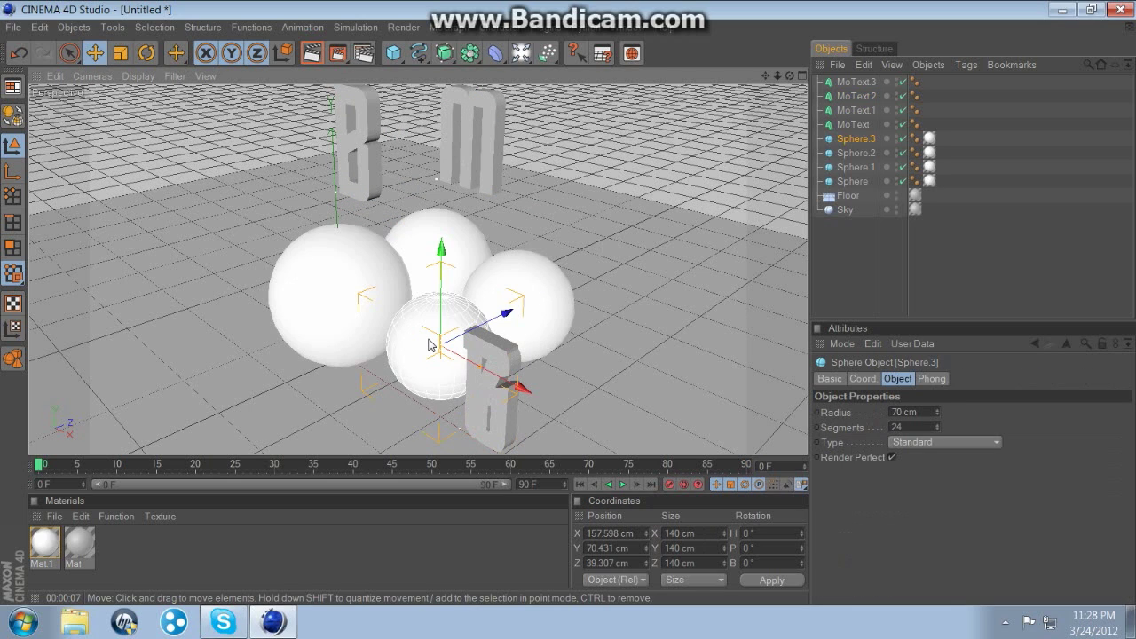
{"action": "left_click", "coordinate": [612, 533]}
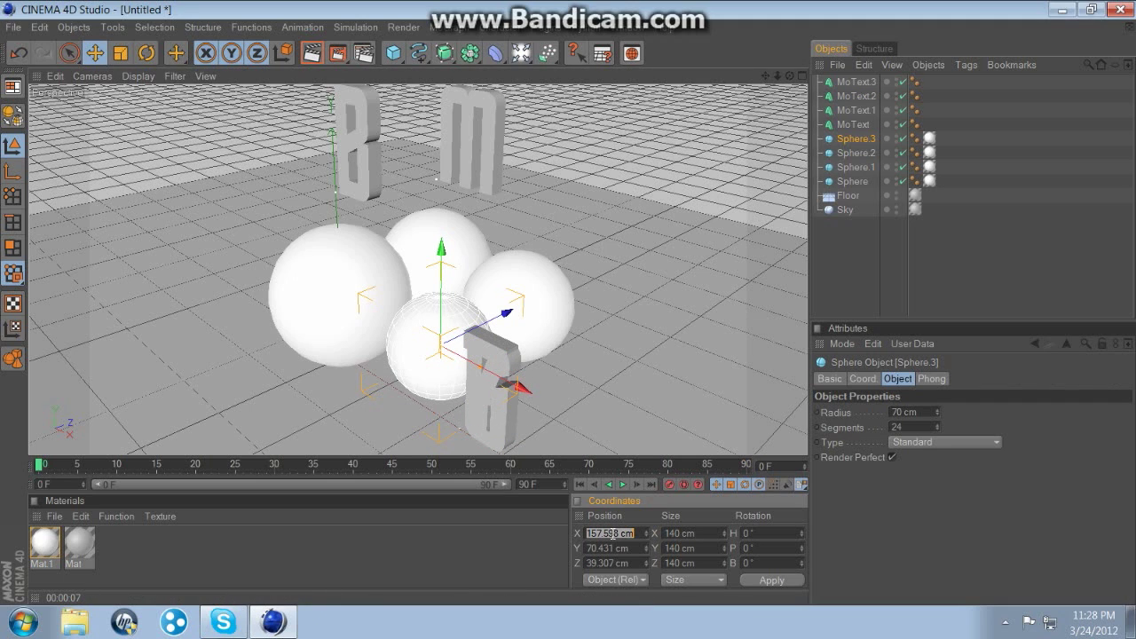
{"action": "left_click", "coordinate": [870, 97]}
{"action": "left_click", "coordinate": [612, 533]}
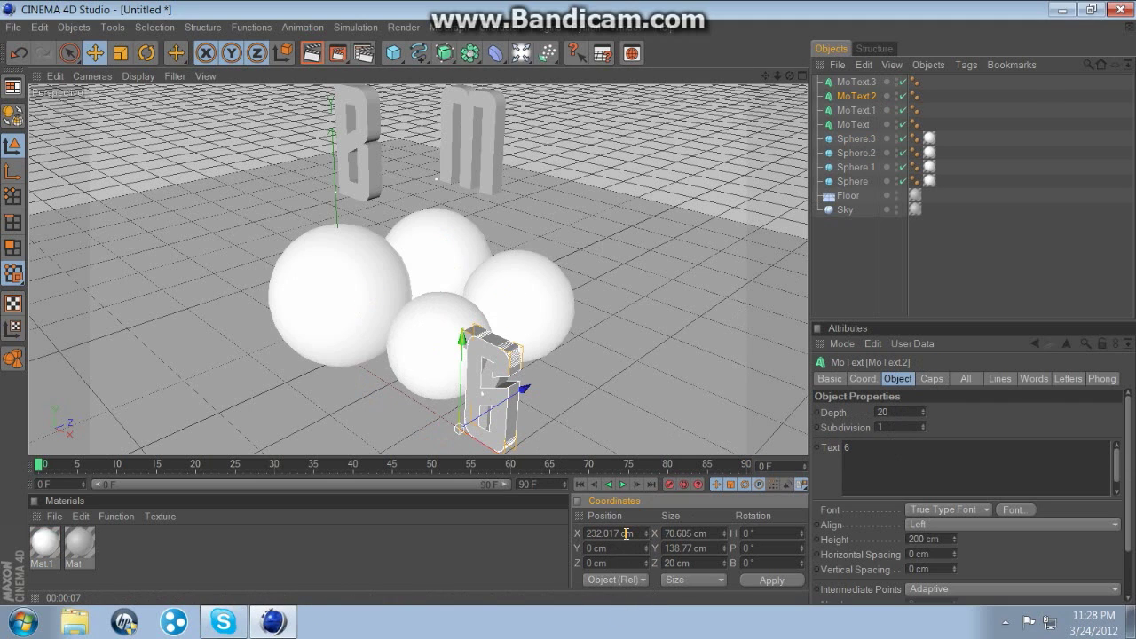
{"action": "key", "text": "ctrl+z"}
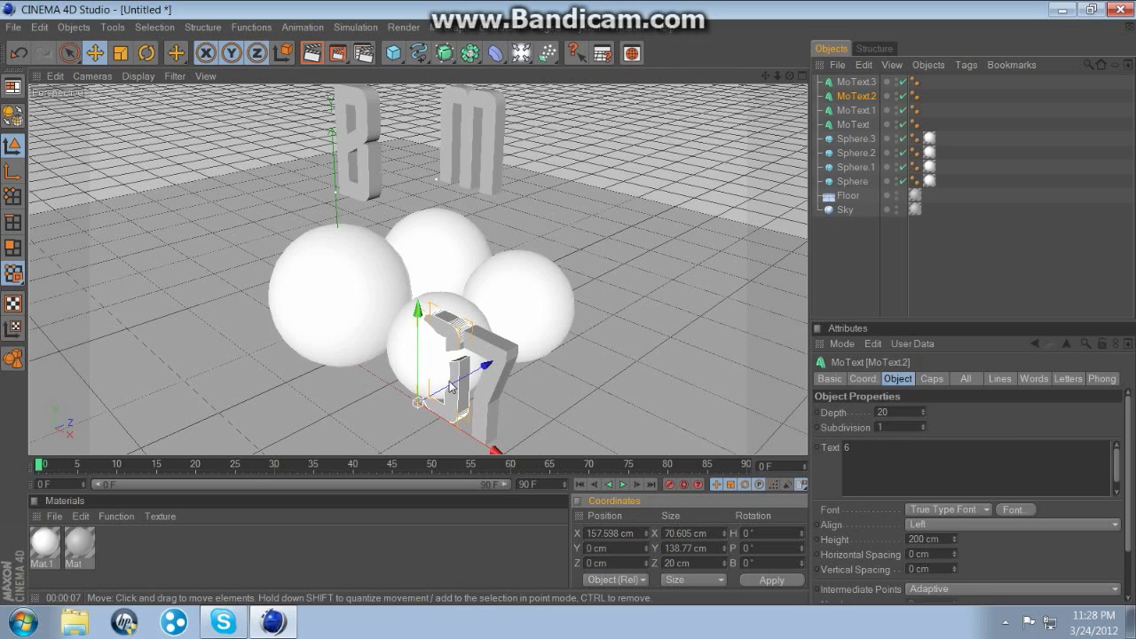
Copy the smallest sphere's Z position, 39.307 cm, to the number 6 so it lines up with that sphere.
{"action": "left_click", "coordinate": [468, 305]}
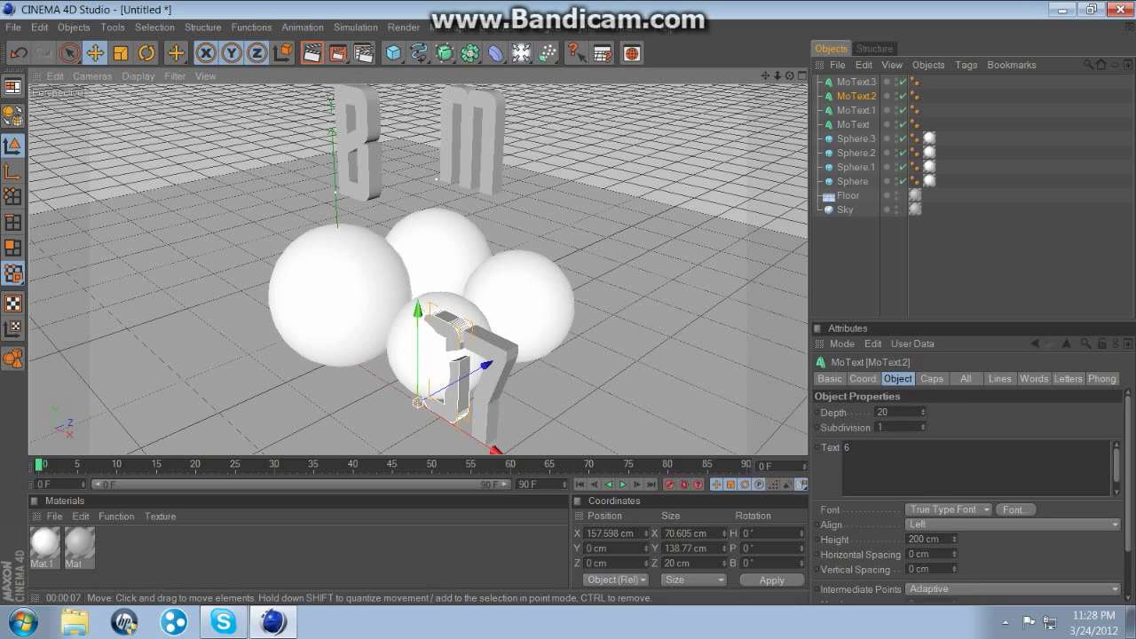
{"action": "left_click", "coordinate": [608, 547]}
{"action": "left_click", "coordinate": [612, 563]}
{"action": "key", "text": "ctrl+c"}
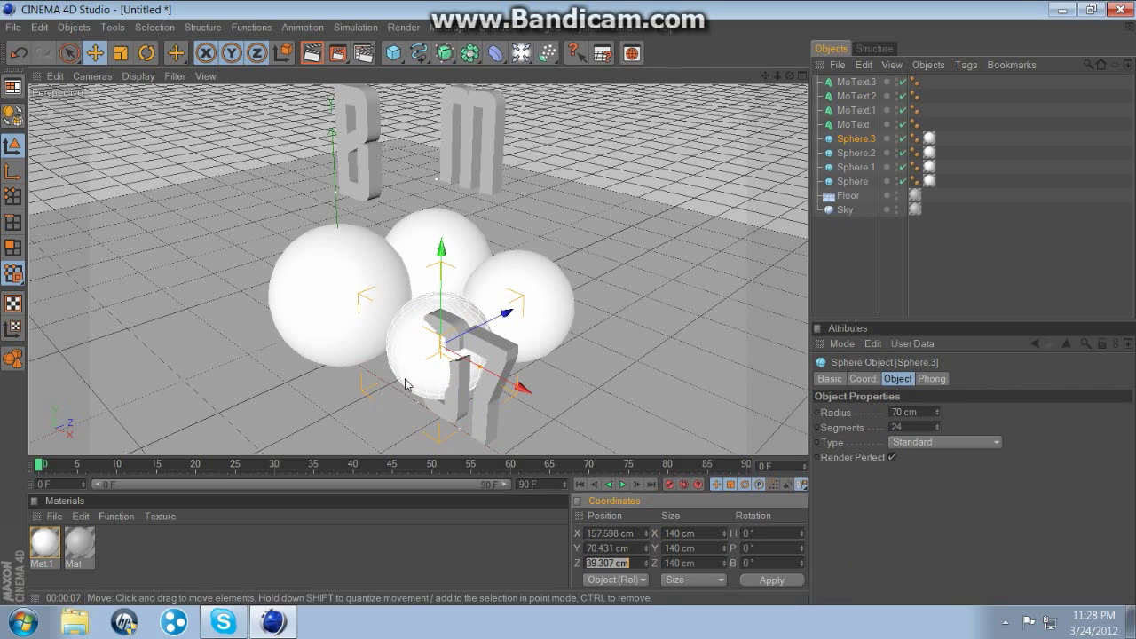
{"action": "left_click", "coordinate": [443, 406]}
{"action": "left_click", "coordinate": [615, 562]}
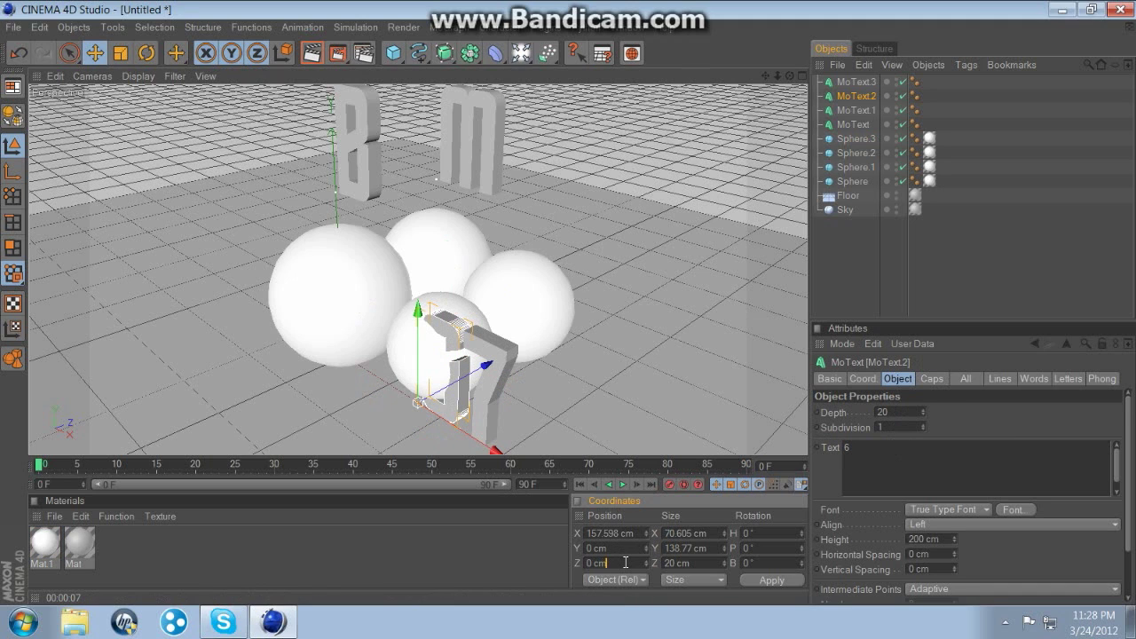
{"action": "key", "text": "ctrl+v"}
{"action": "key", "text": "Return"}
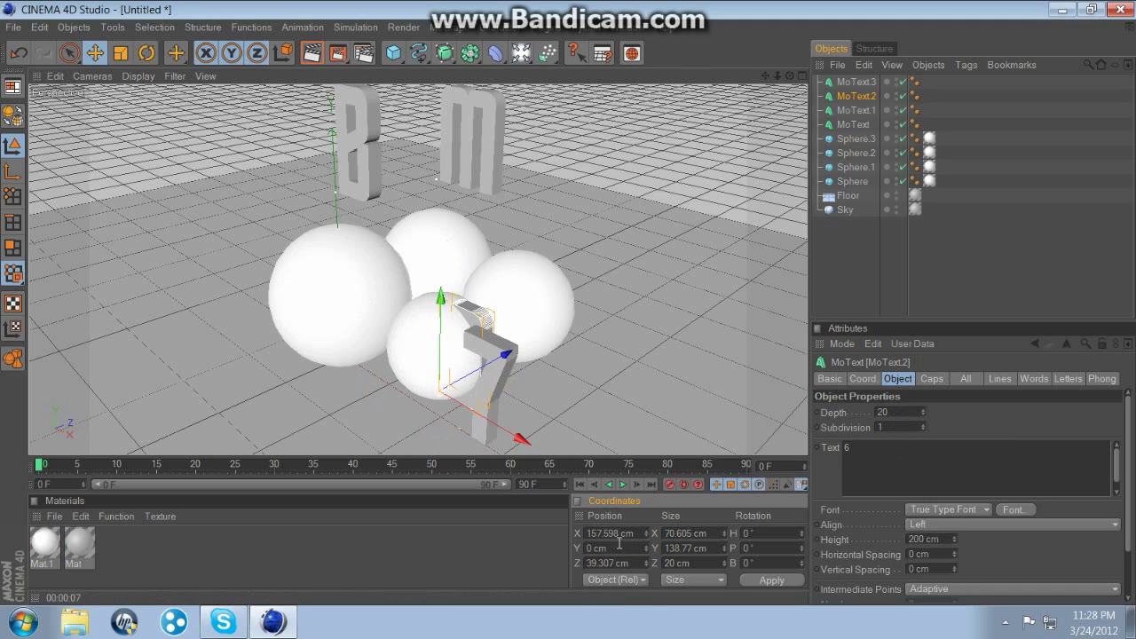
Set the Y position of the smallest sphere, with the 70 cm radius, to 70 cm.
{"action": "left_click", "coordinate": [416, 337]}
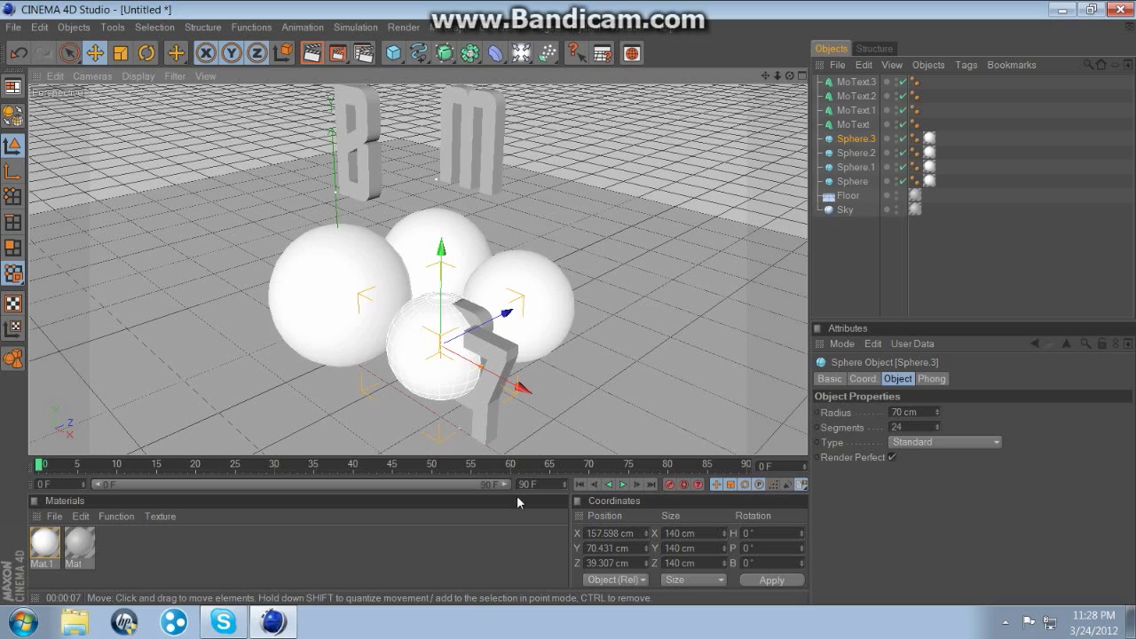
{"action": "left_click", "coordinate": [622, 543]}
{"action": "type", "text": "7"}
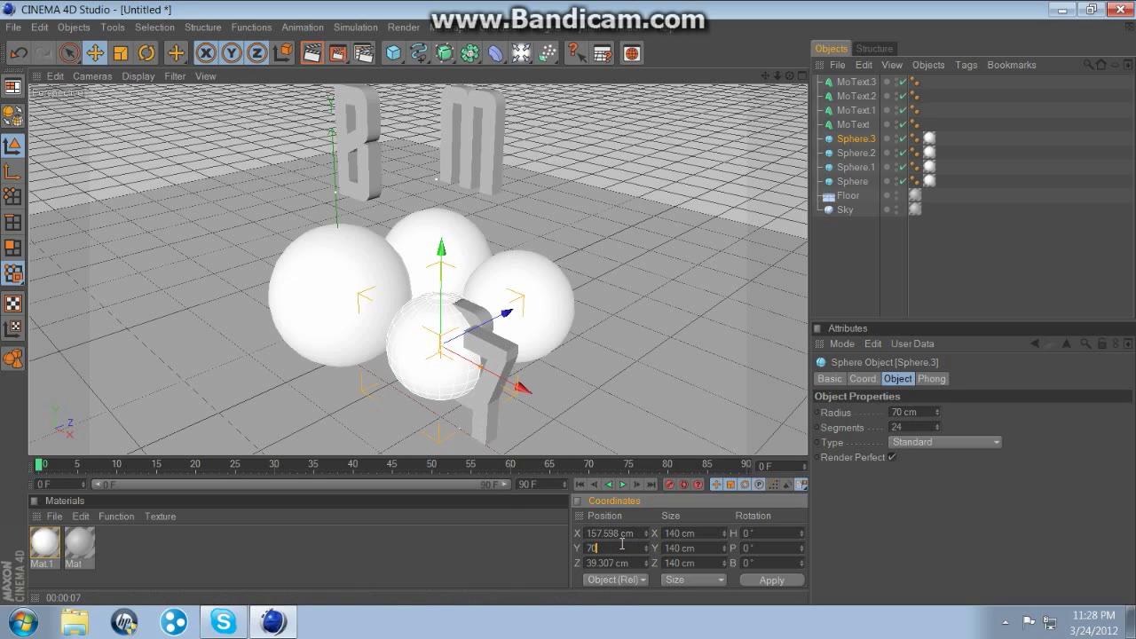
{"action": "type", "text": "0"}
{"action": "key", "text": "Return"}
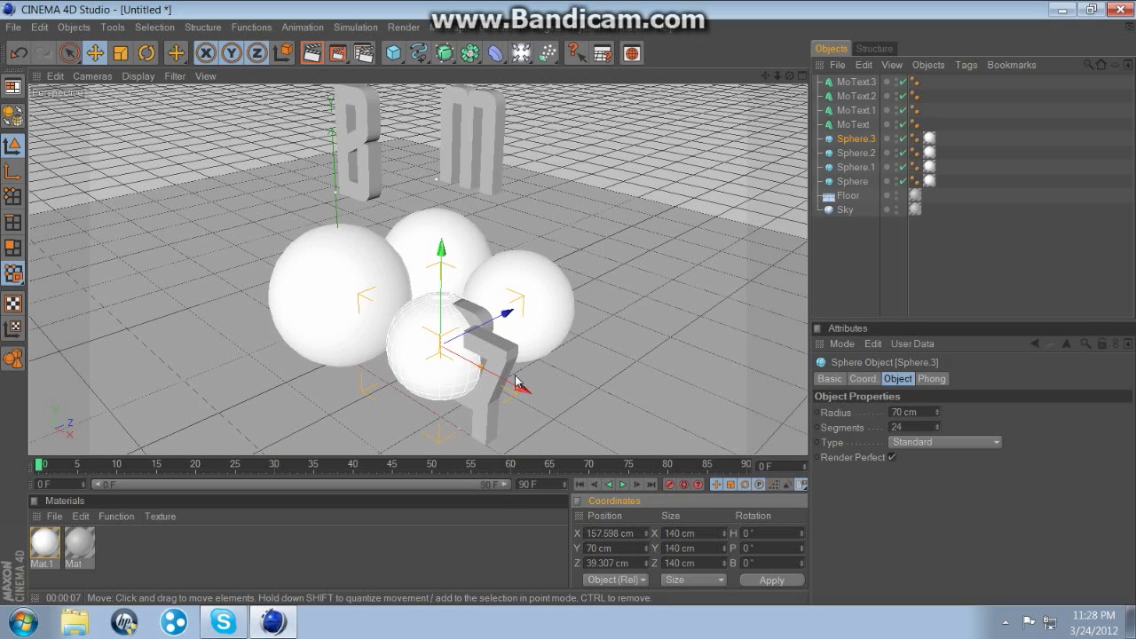
Set the number 6's Y position to 190 cm so it floats above the smallest sphere.
{"action": "left_click", "coordinate": [481, 320]}
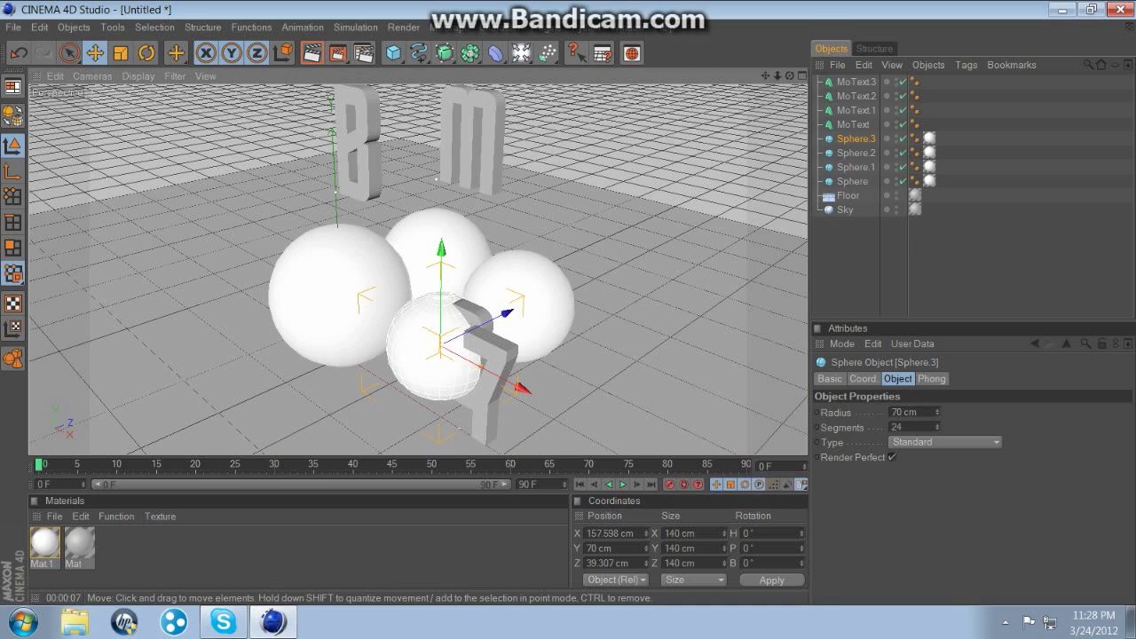
{"action": "left_click", "coordinate": [623, 548]}
{"action": "type", "text": "190"}
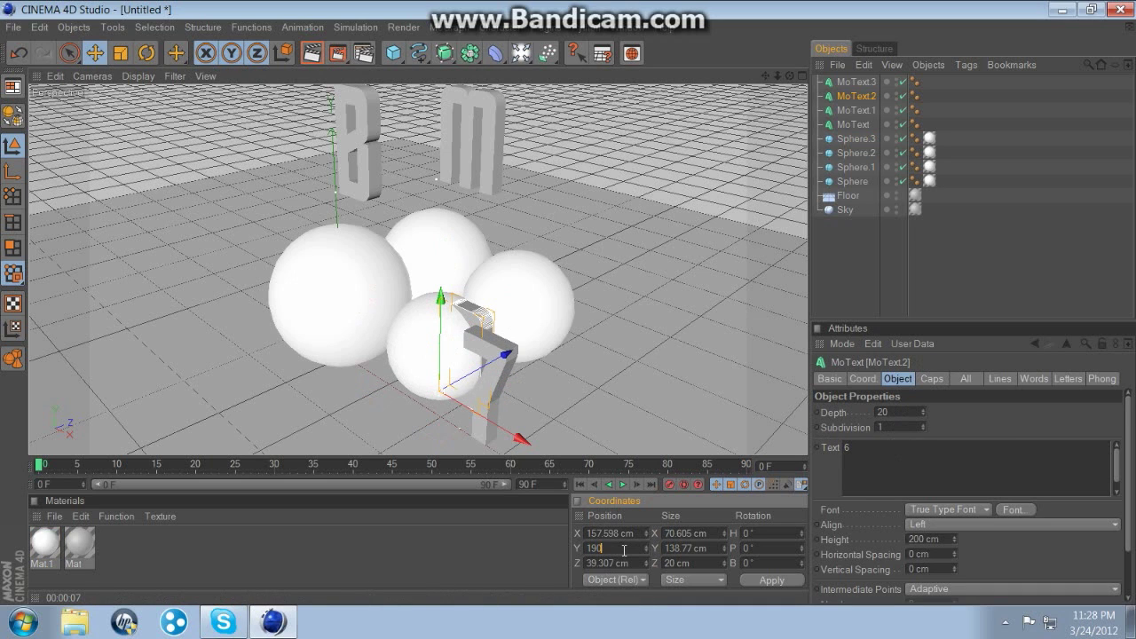
{"action": "key", "text": "Return"}
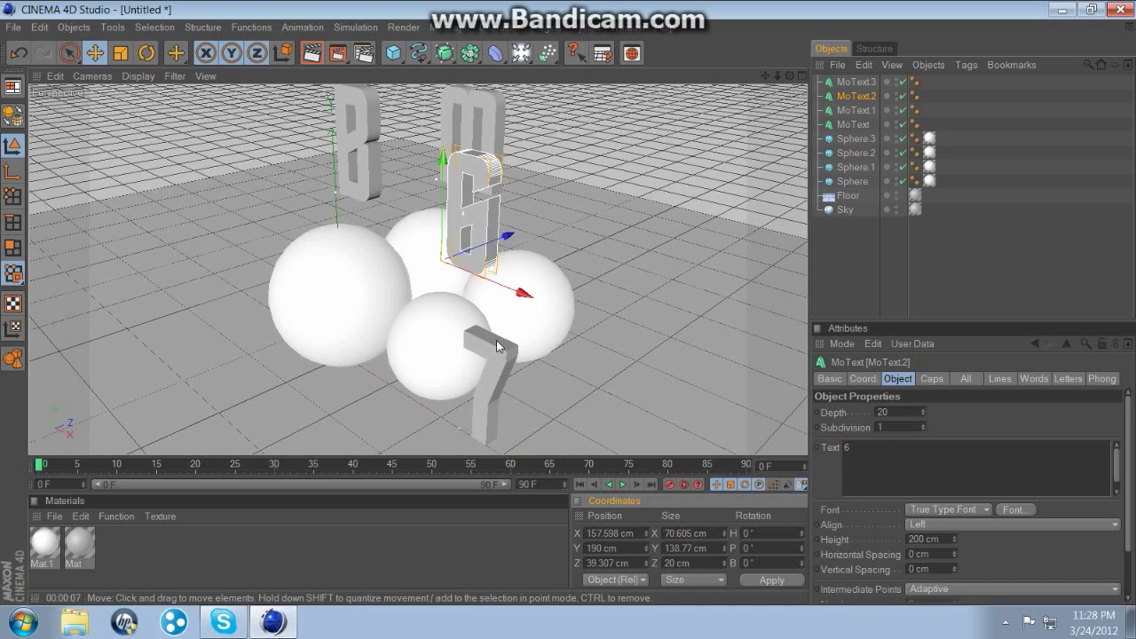
Copy the X position of the sphere with the 80 cm radius, 166.788 cm, to the number 7.
{"action": "left_click", "coordinate": [530, 325]}
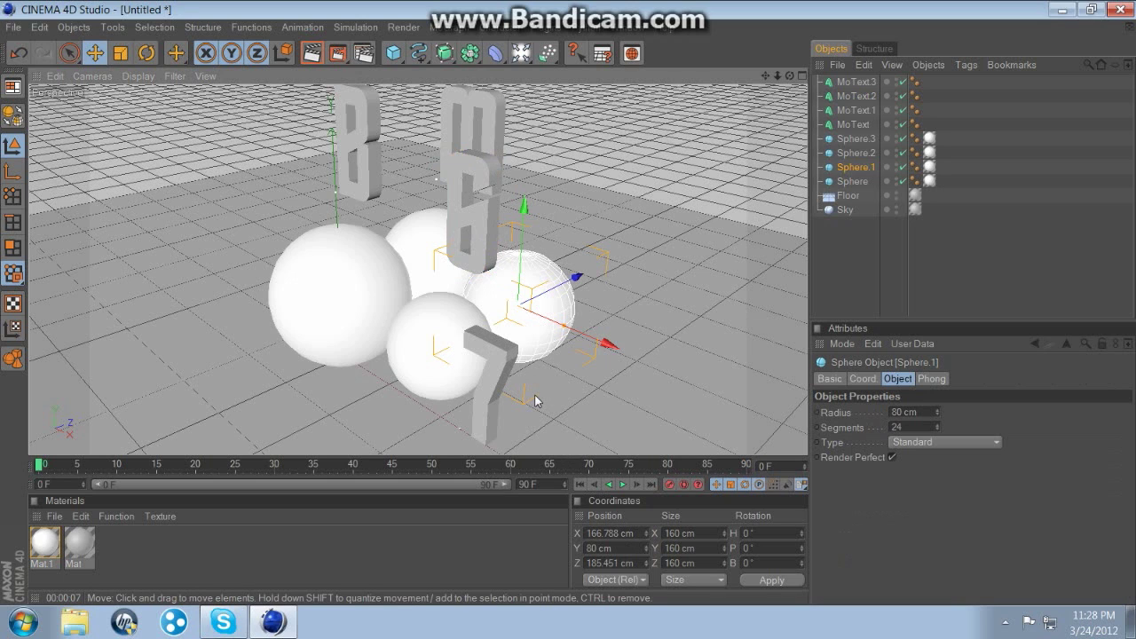
{"action": "key", "text": "ctrl+z"}
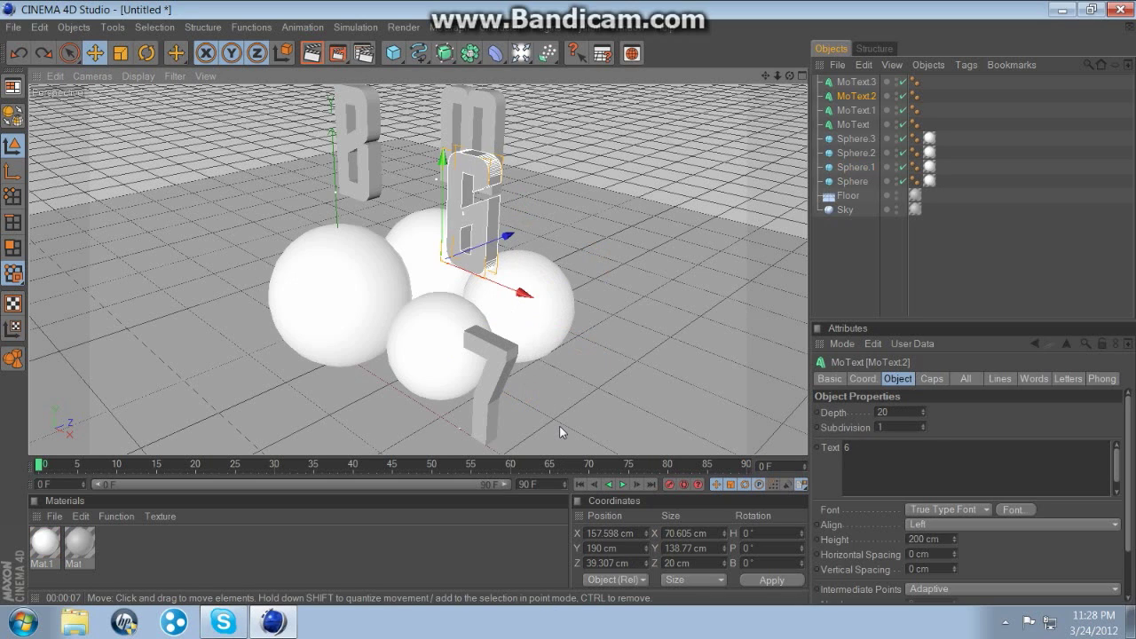
{"action": "left_click", "coordinate": [537, 330]}
{"action": "left_click", "coordinate": [613, 534]}
{"action": "key", "text": "ctrl+c"}
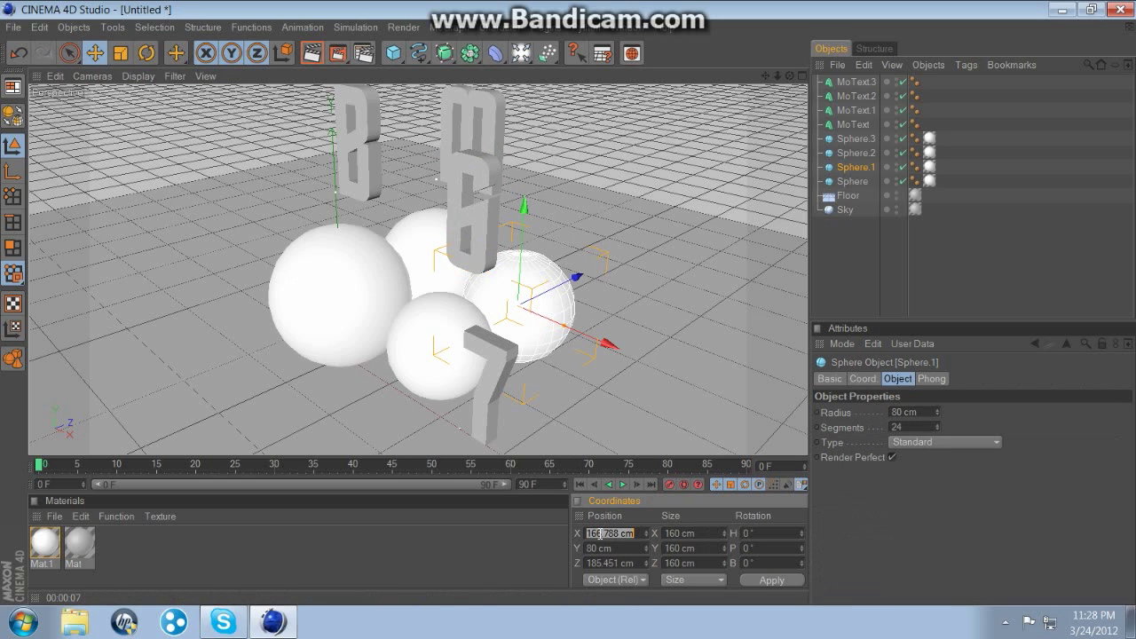
{"action": "left_click", "coordinate": [495, 398]}
{"action": "double_click", "coordinate": [608, 533]}
{"action": "key", "text": "ctrl+v"}
{"action": "key", "text": "Return"}
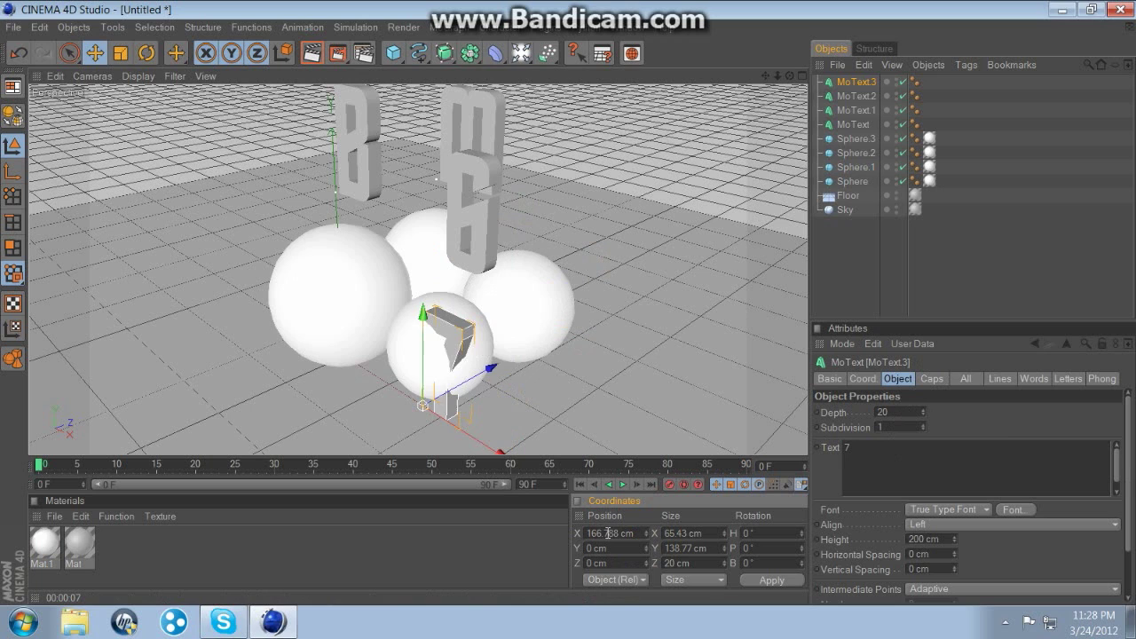
Copy the Z position of the 80 cm radius sphere, 185.451 cm, to the number 7.
{"action": "left_click", "coordinate": [537, 325]}
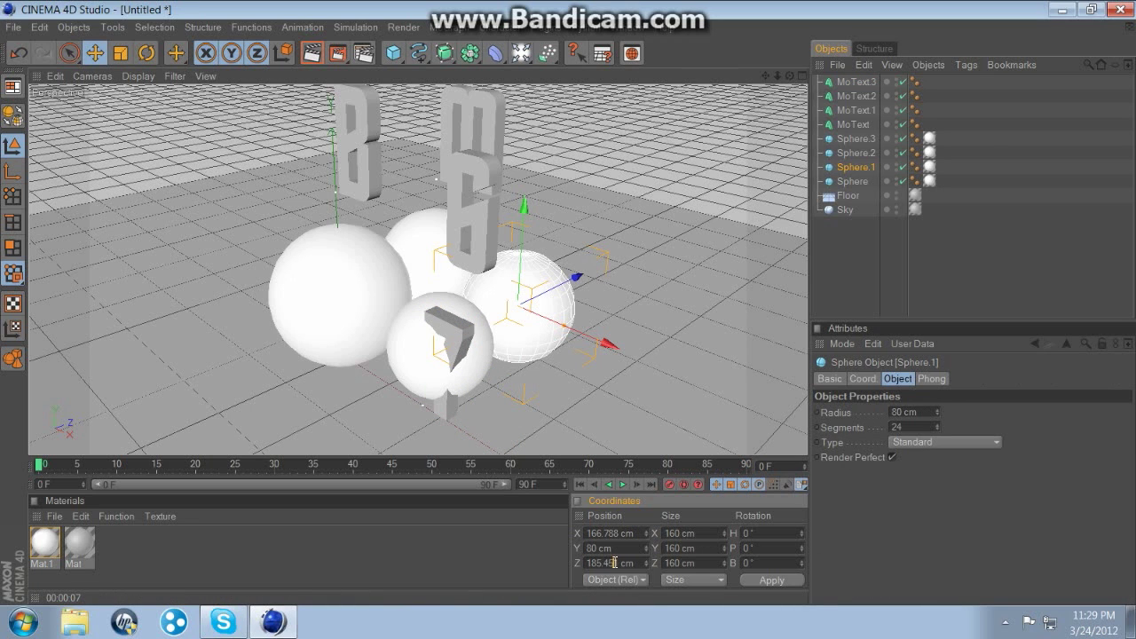
{"action": "double_click", "coordinate": [614, 562]}
{"action": "key", "text": "ctrl+c"}
{"action": "left_click", "coordinate": [457, 341]}
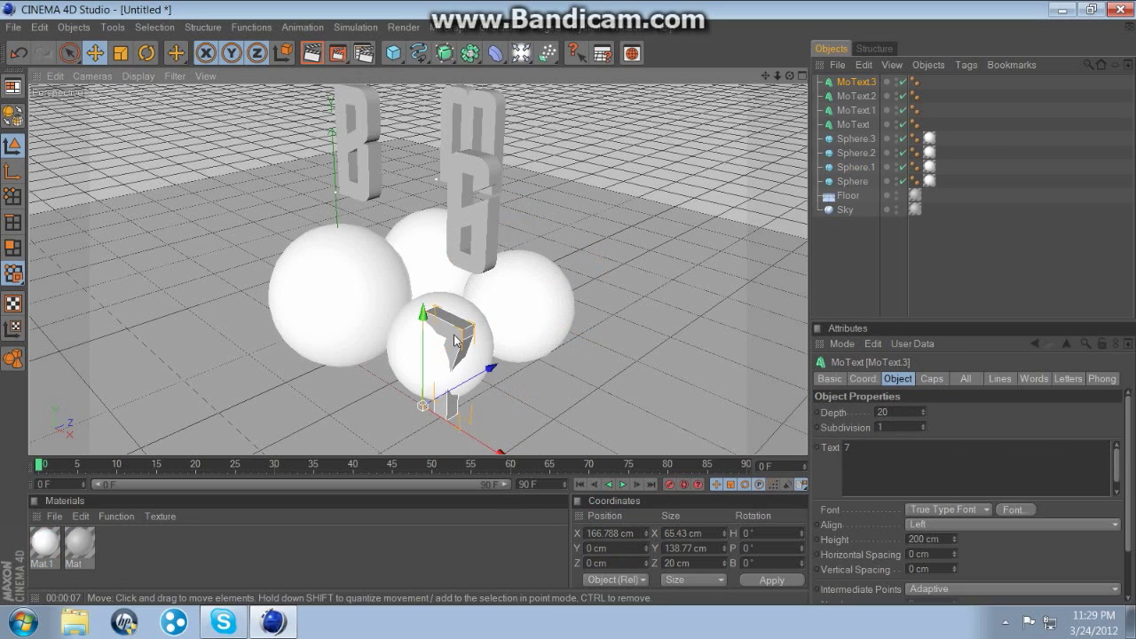
{"action": "double_click", "coordinate": [609, 561]}
{"action": "key", "text": "ctrl+v"}
{"action": "key", "text": "Return"}
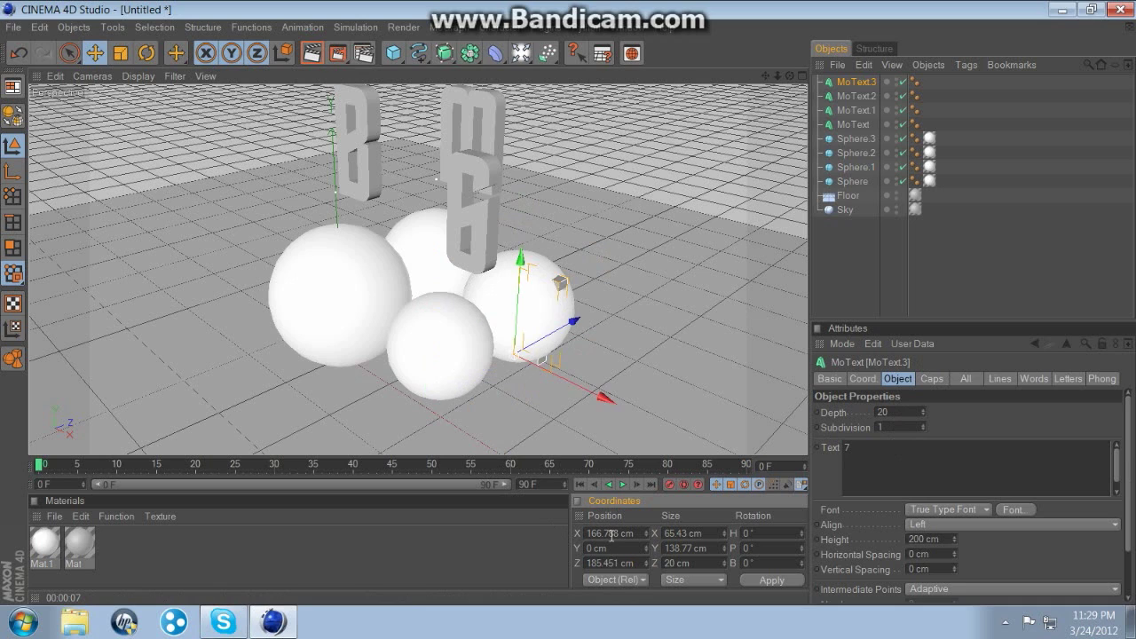
Set the number 7's Y position to 210 cm so it floats above the 80 cm radius sphere.
{"action": "left_click", "coordinate": [502, 298]}
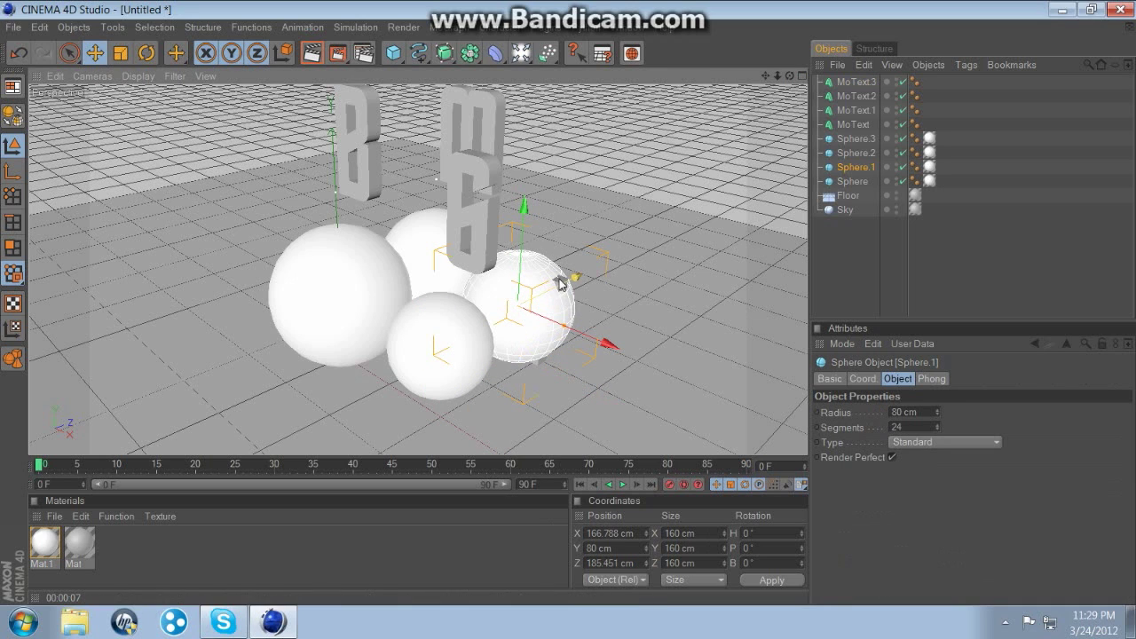
{"action": "left_click", "coordinate": [857, 97]}
{"action": "left_click", "coordinate": [856, 81]}
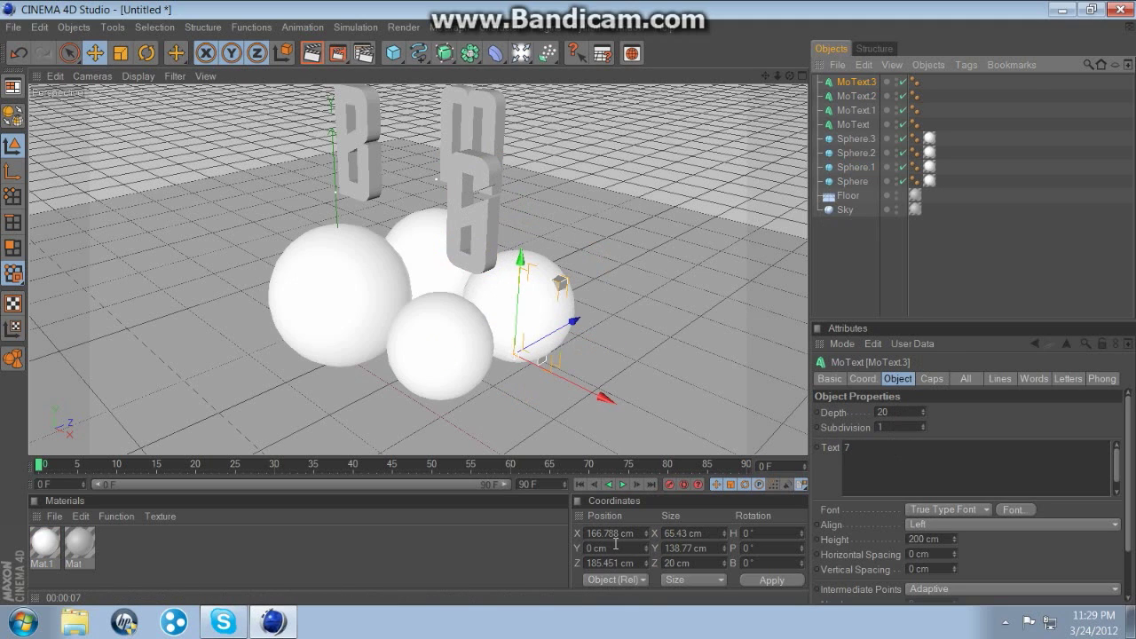
{"action": "double_click", "coordinate": [615, 544]}
{"action": "type", "text": "210"}
{"action": "key", "text": "Return"}
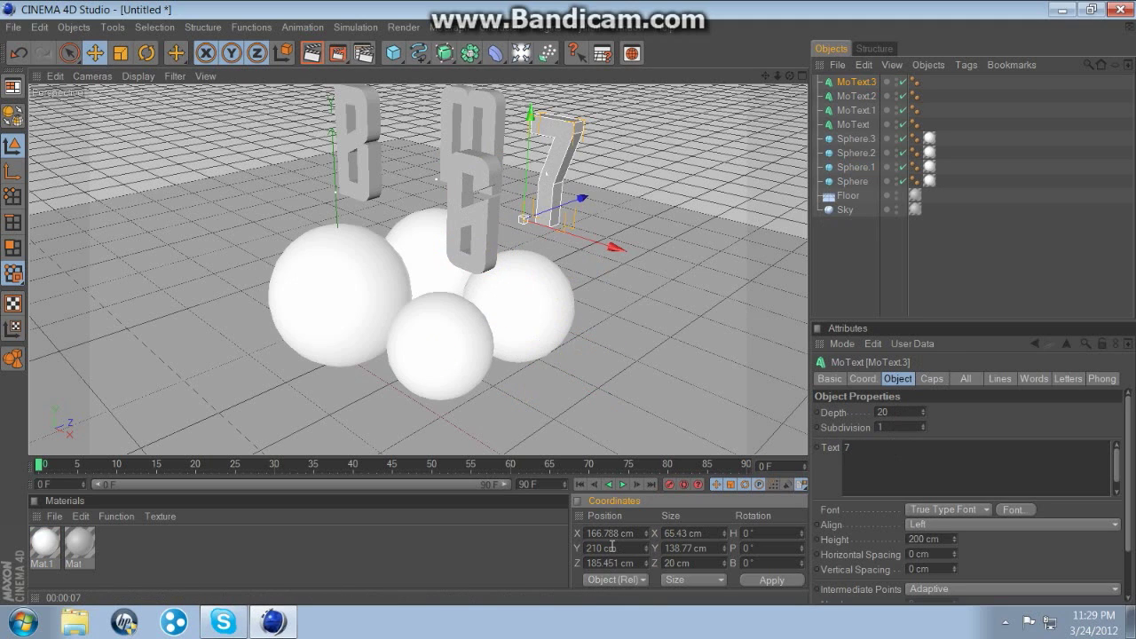
Check how the letters are angled above the spheres in the finished desktop wallpaper, and return to the Cinema 4D scene.
{"action": "left_click", "coordinate": [626, 390]}
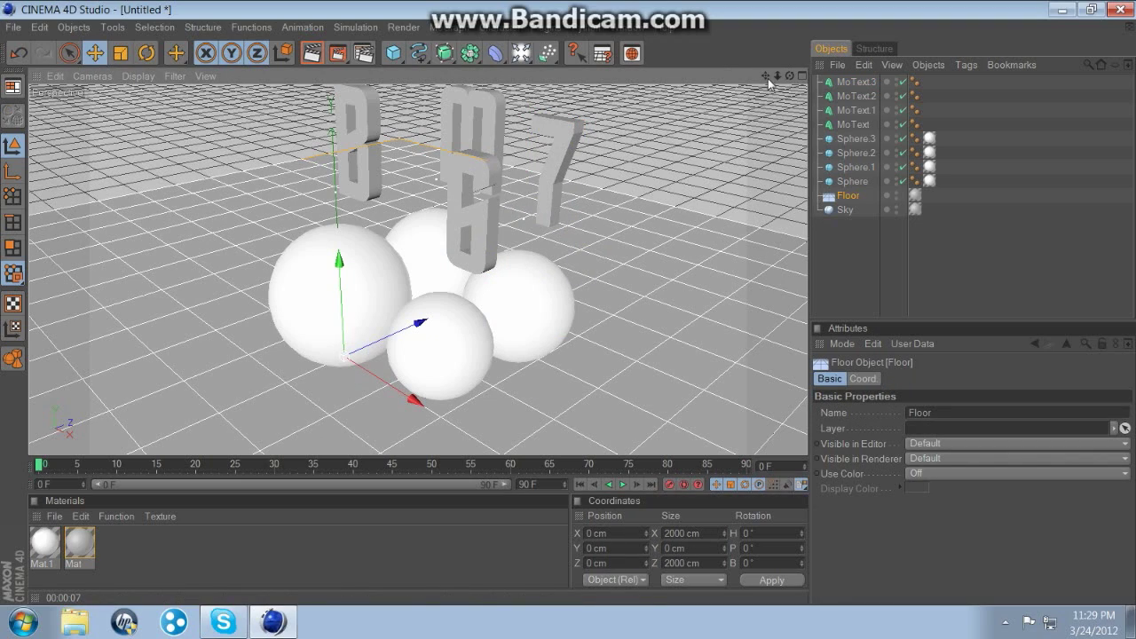
{"action": "left_click_drag", "start_coordinate": [767, 77], "coordinate": [775, 120]}
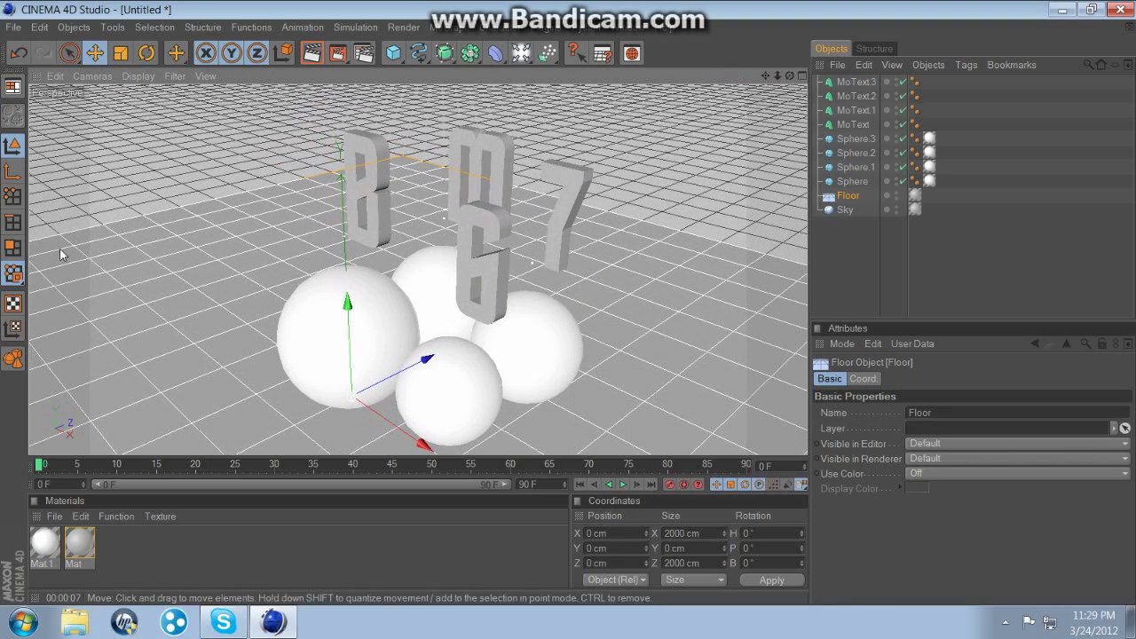
{"action": "key", "text": "r"}
{"action": "key", "text": "F8"}
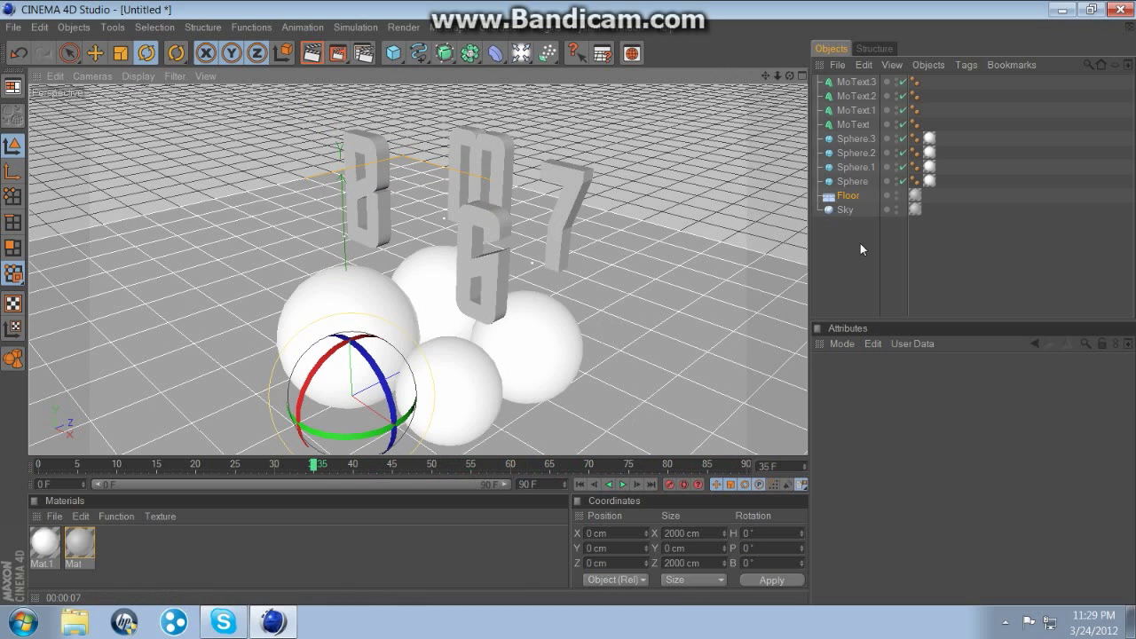
{"action": "left_click", "coordinate": [1069, 15]}
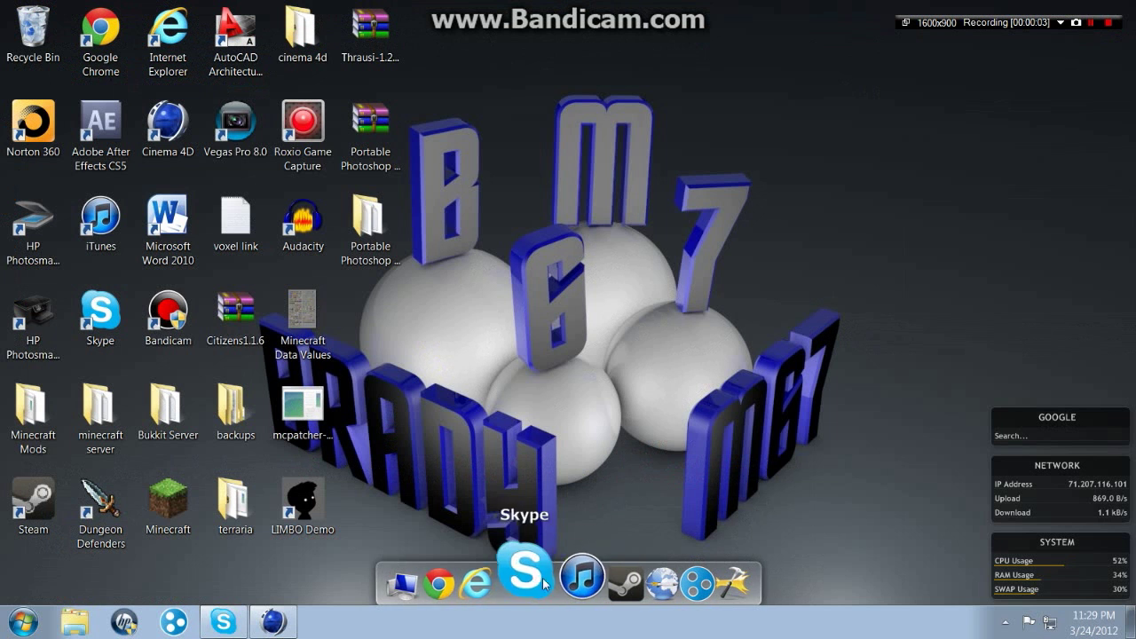
{"action": "left_click", "coordinate": [639, 583]}
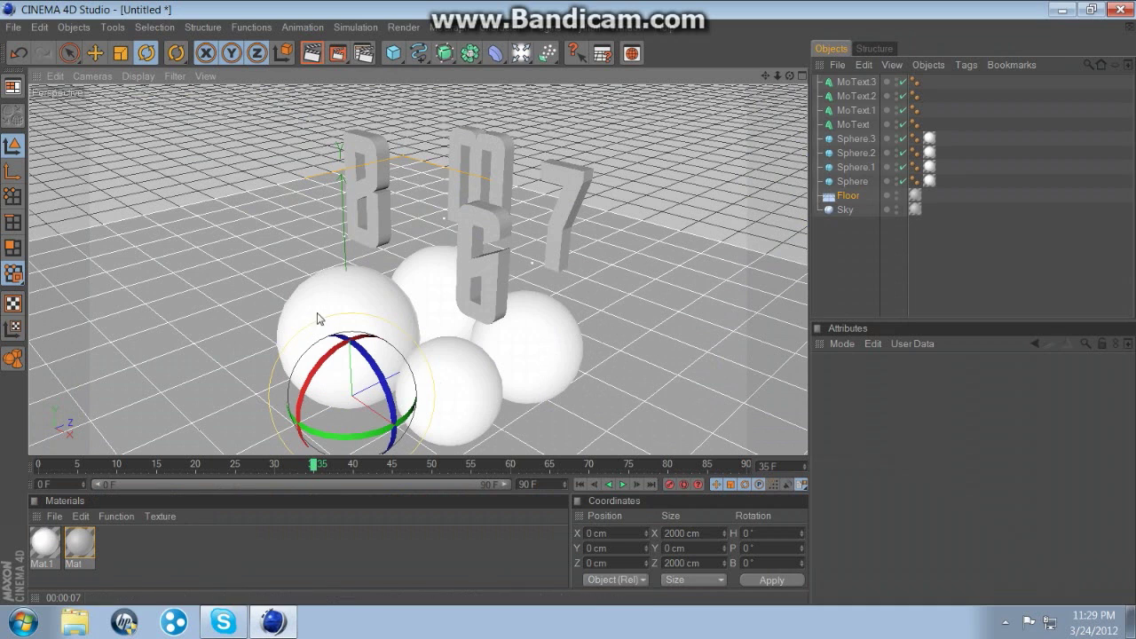
Rotate the letter B to a heading of about 60° and slide it along its own X axis to about X -17 cm, Z -30 cm.
{"action": "left_click", "coordinate": [372, 208]}
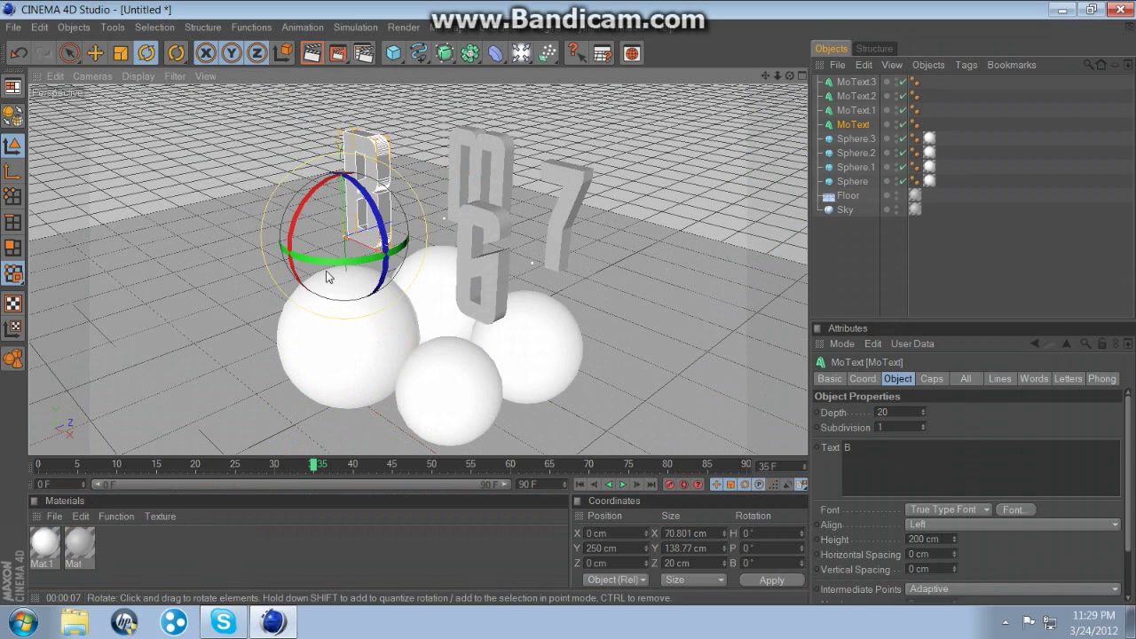
{"action": "left_click_drag", "start_coordinate": [341, 270], "coordinate": [456, 261]}
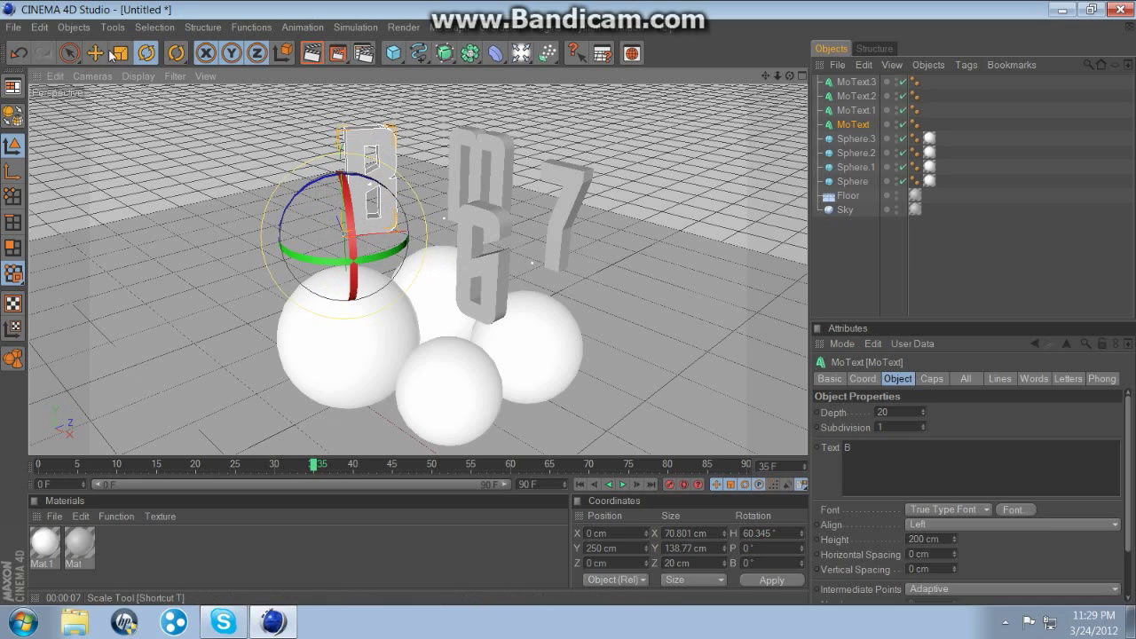
{"action": "left_click", "coordinate": [69, 52]}
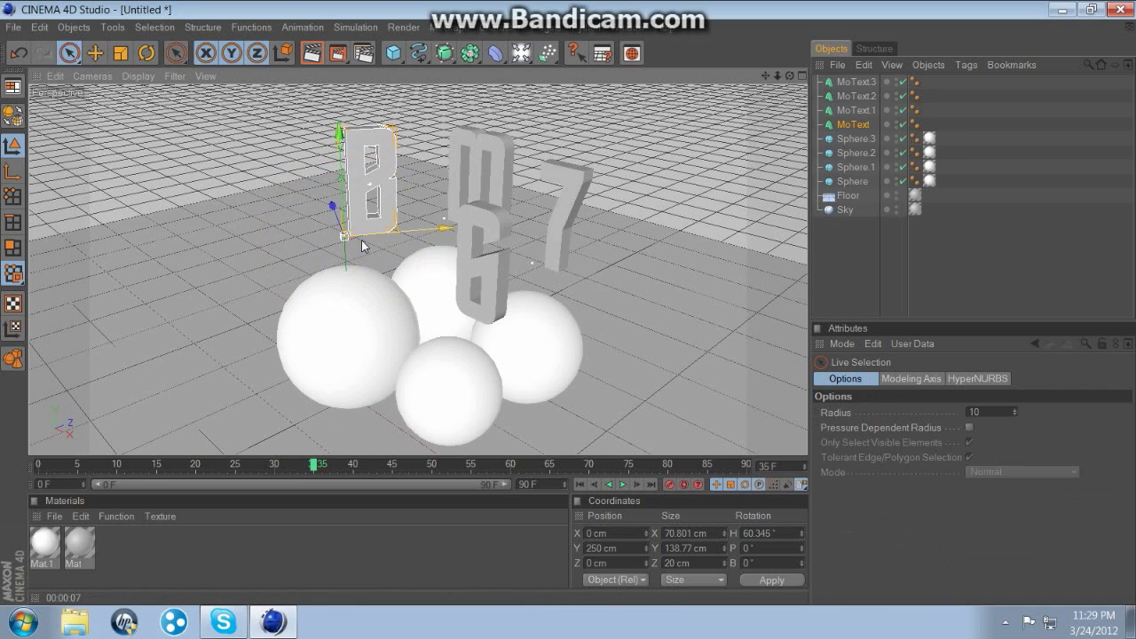
{"action": "left_click_drag", "start_coordinate": [444, 232], "coordinate": [413, 232]}
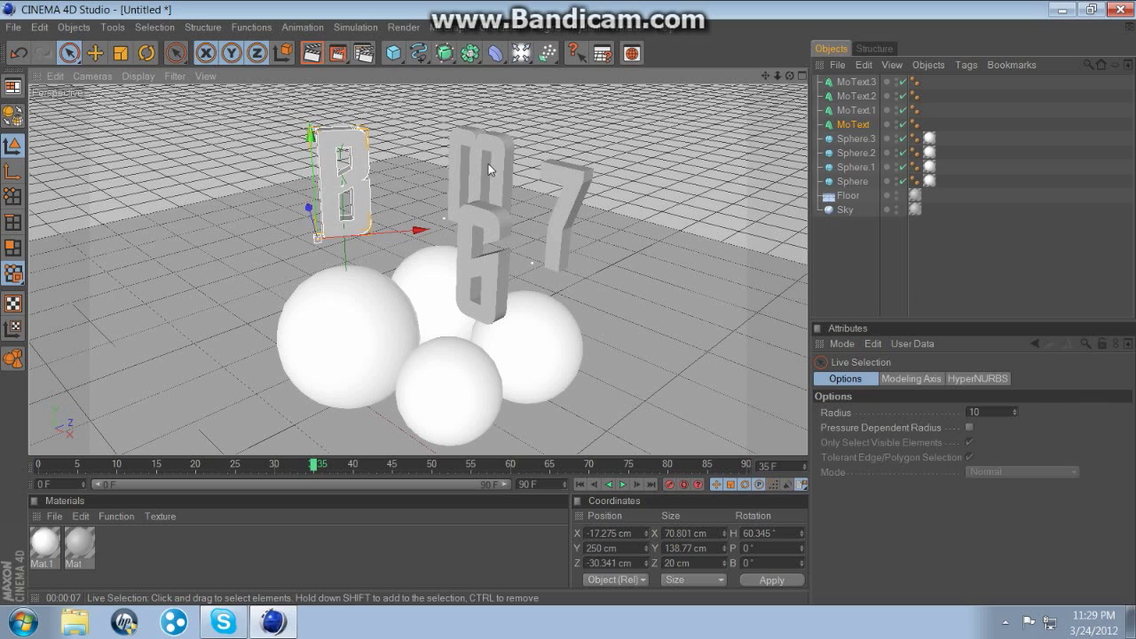
Rotate the letter M to a heading of about 33° and slide it along its own X axis to about X -32 cm, Z 165 cm.
{"action": "left_click", "coordinate": [489, 158]}
{"action": "left_click", "coordinate": [146, 53]}
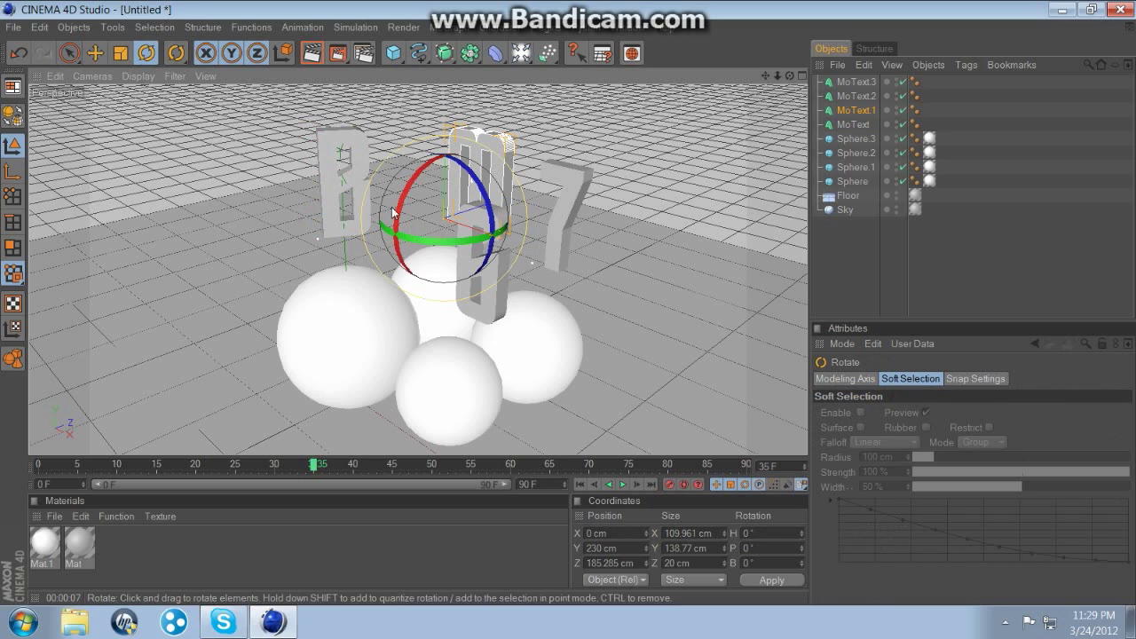
{"action": "left_click_drag", "start_coordinate": [419, 241], "coordinate": [488, 251]}
{"action": "left_click", "coordinate": [69, 53]}
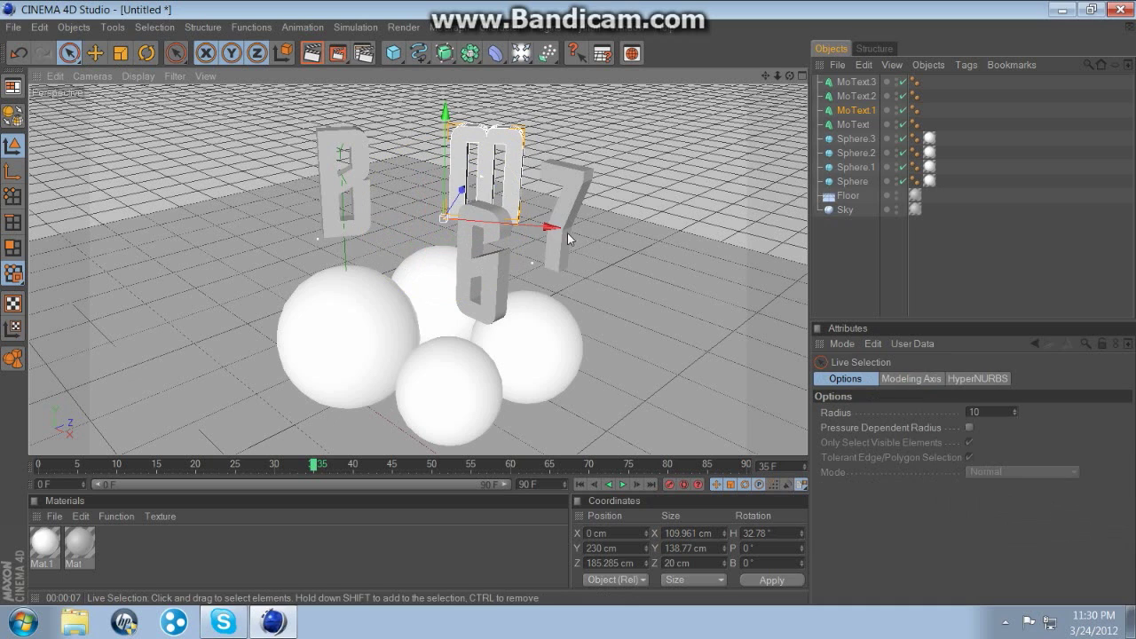
{"action": "left_click_drag", "start_coordinate": [553, 233], "coordinate": [523, 227]}
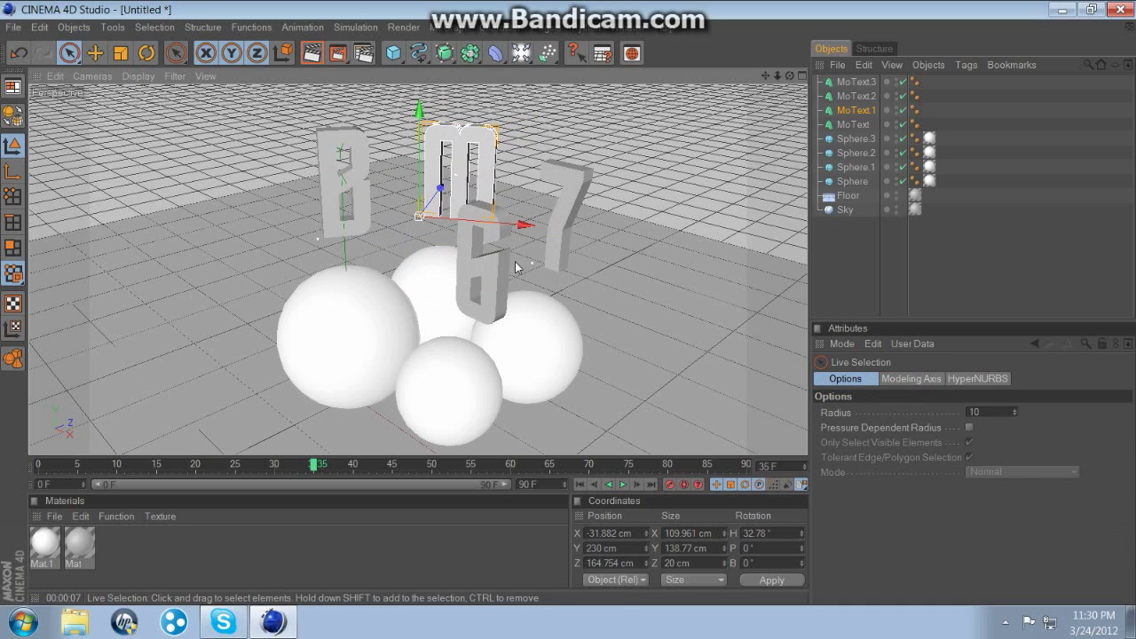
Rotate the number 6 to a heading of about 35° and slide it along its own X axis to about X 130 cm, Z 20 cm.
{"action": "left_click", "coordinate": [503, 277]}
{"action": "left_click", "coordinate": [146, 52]}
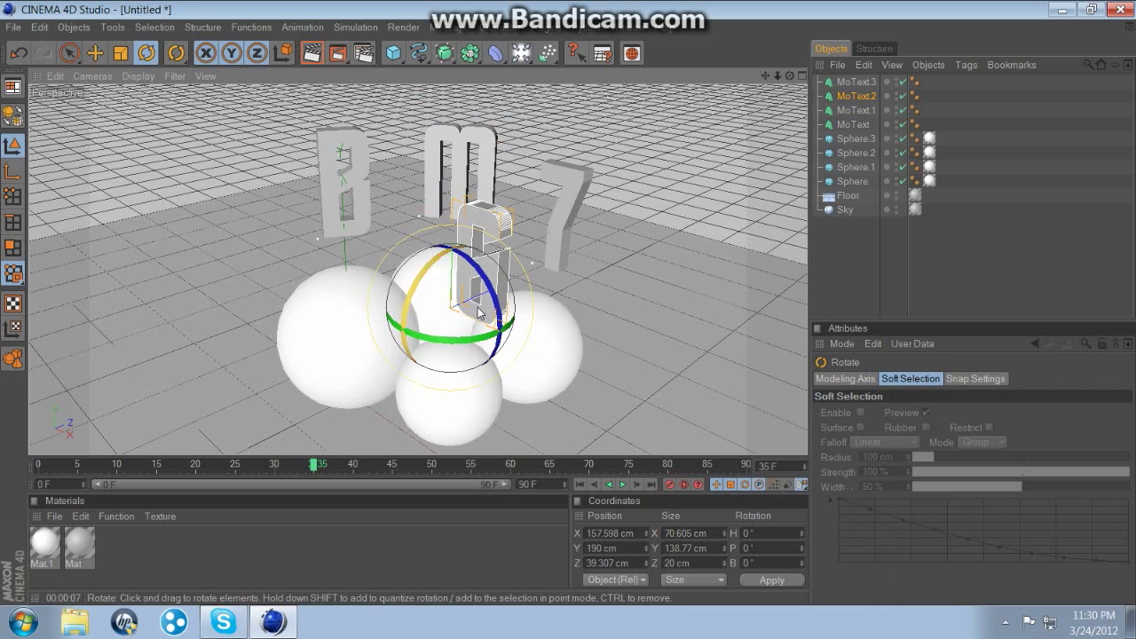
{"action": "left_click_drag", "start_coordinate": [448, 341], "coordinate": [506, 343]}
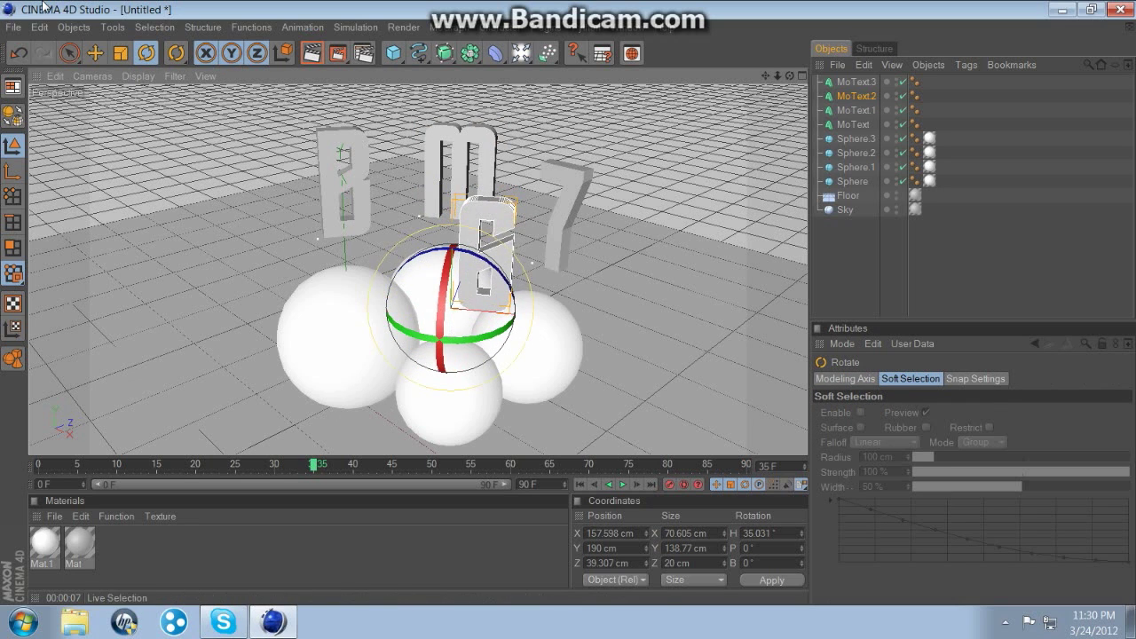
{"action": "left_click", "coordinate": [70, 53]}
{"action": "left_click_drag", "start_coordinate": [557, 317], "coordinate": [532, 314]}
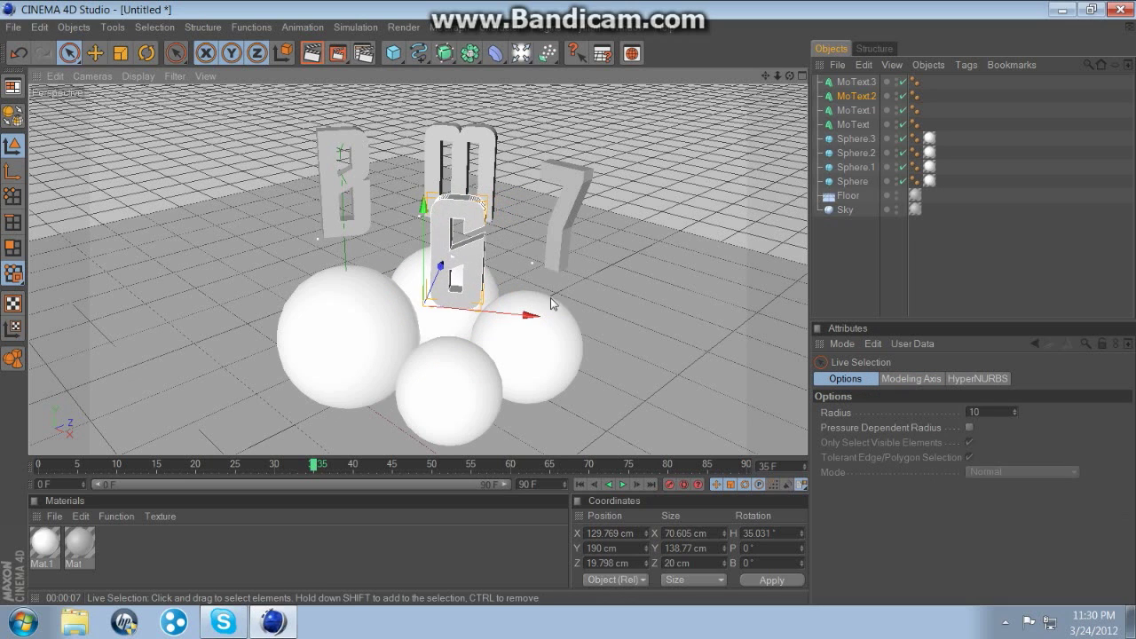
Rotate the number 7 to a heading of about 25° and slide it along its own X axis to about X 137 cm, Z 171 cm.
{"action": "left_click", "coordinate": [556, 219]}
{"action": "left_click", "coordinate": [146, 54]}
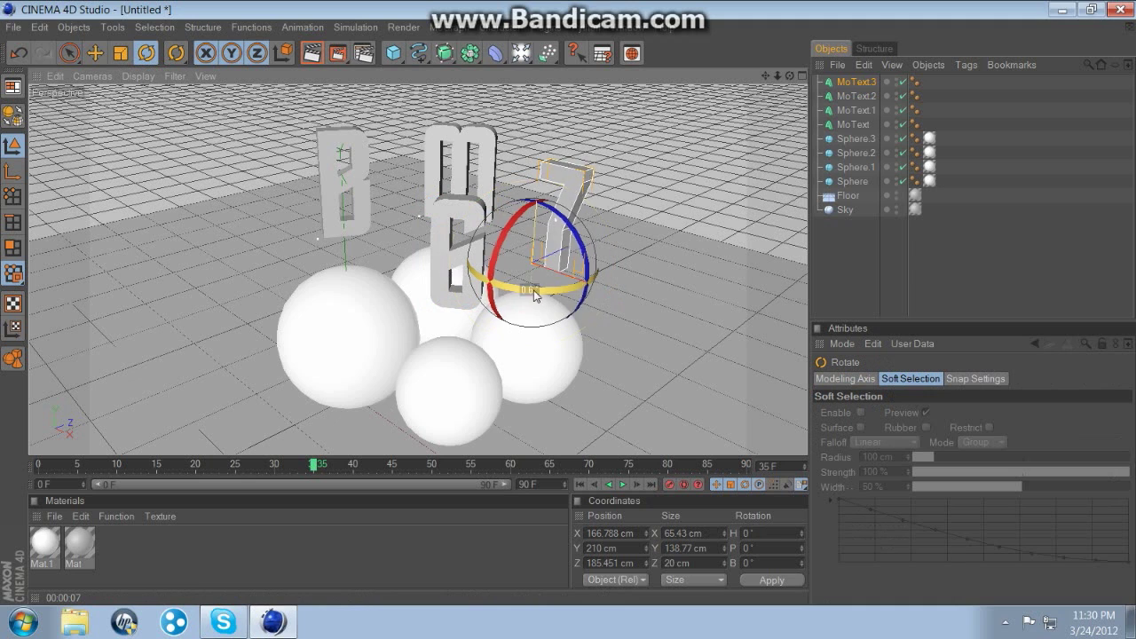
{"action": "left_click_drag", "start_coordinate": [533, 296], "coordinate": [561, 290]}
{"action": "left_click", "coordinate": [70, 54]}
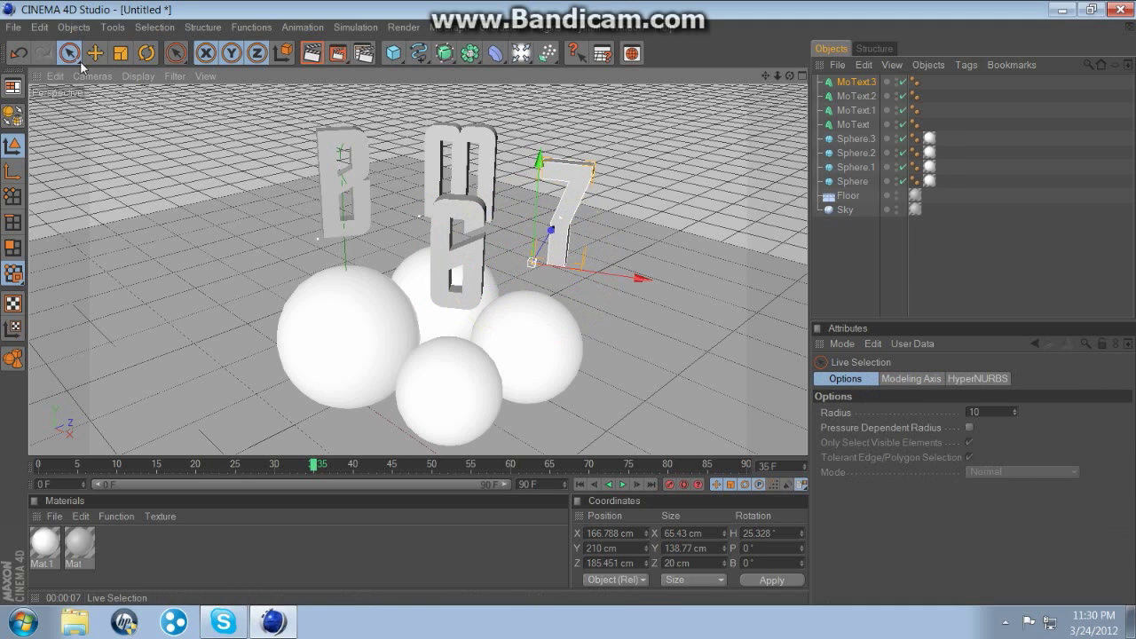
{"action": "left_click_drag", "start_coordinate": [644, 282], "coordinate": [623, 276]}
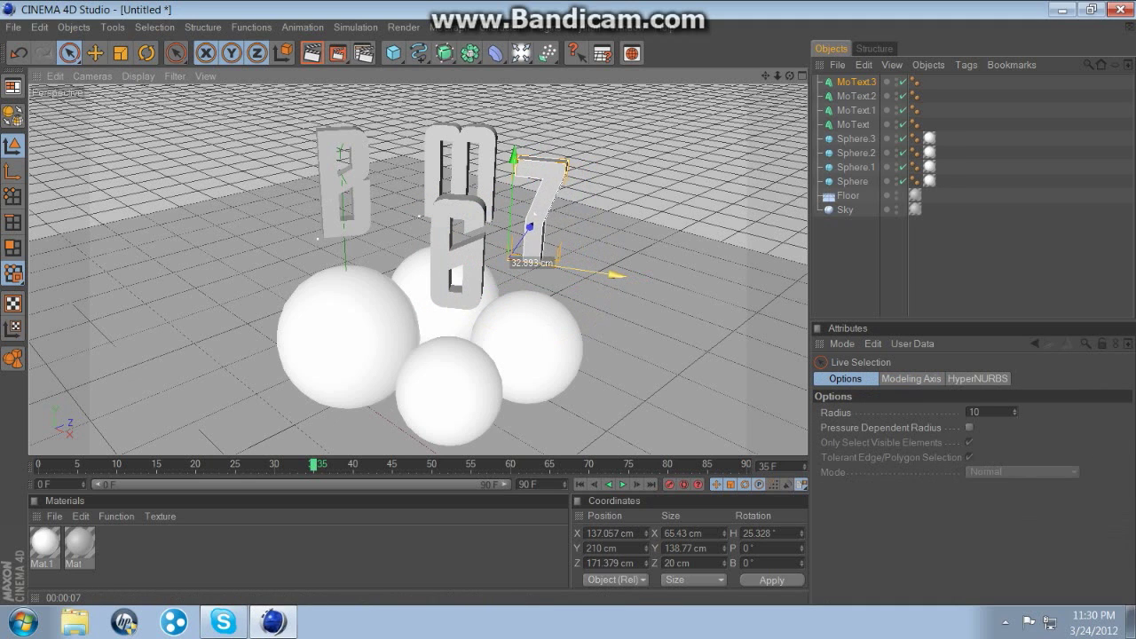
Turn the floor into a dynamics collider.
{"action": "left_click", "coordinate": [662, 337]}
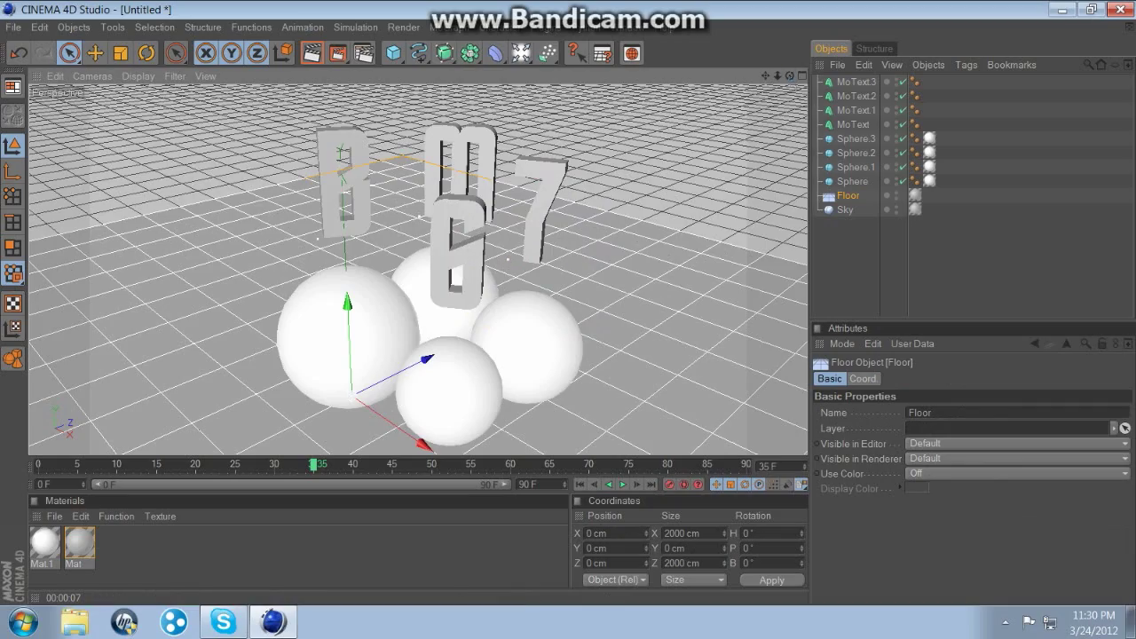
{"action": "left_click_drag", "start_coordinate": [789, 76], "coordinate": [622, 414]}
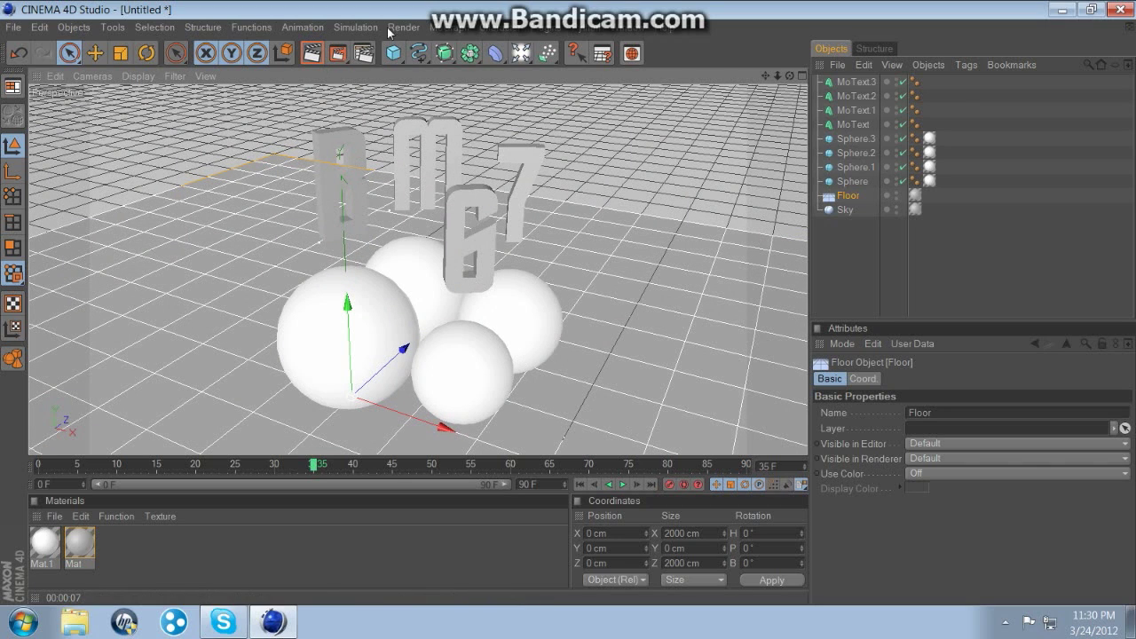
{"action": "left_click", "coordinate": [358, 28]}
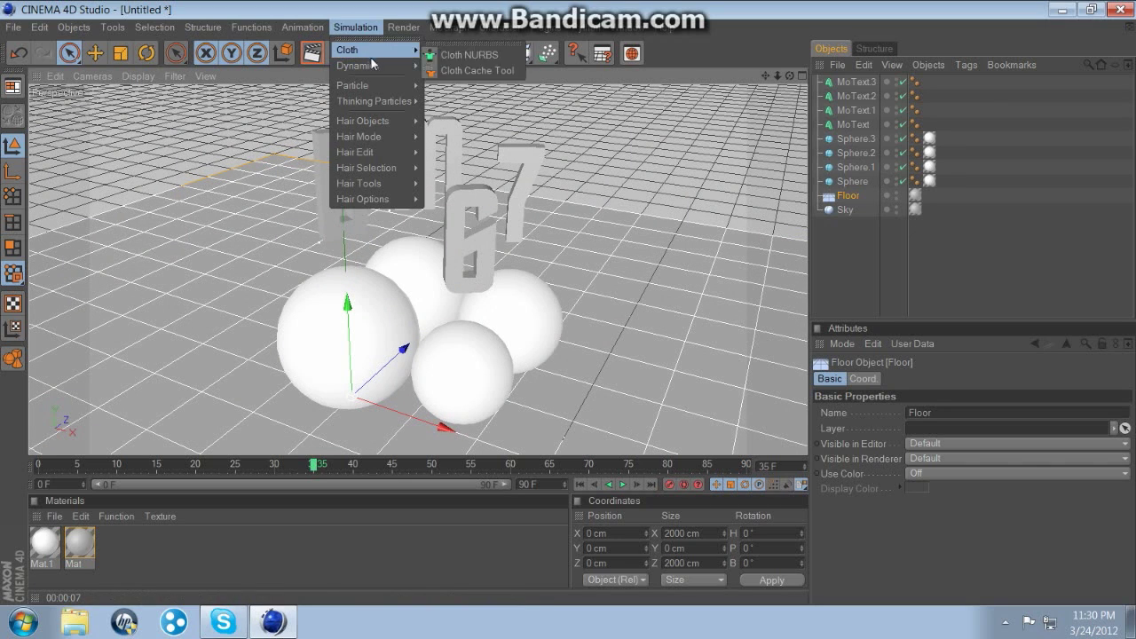
{"action": "mouse_move", "coordinate": [380, 67]}
{"action": "left_click", "coordinate": [499, 102]}
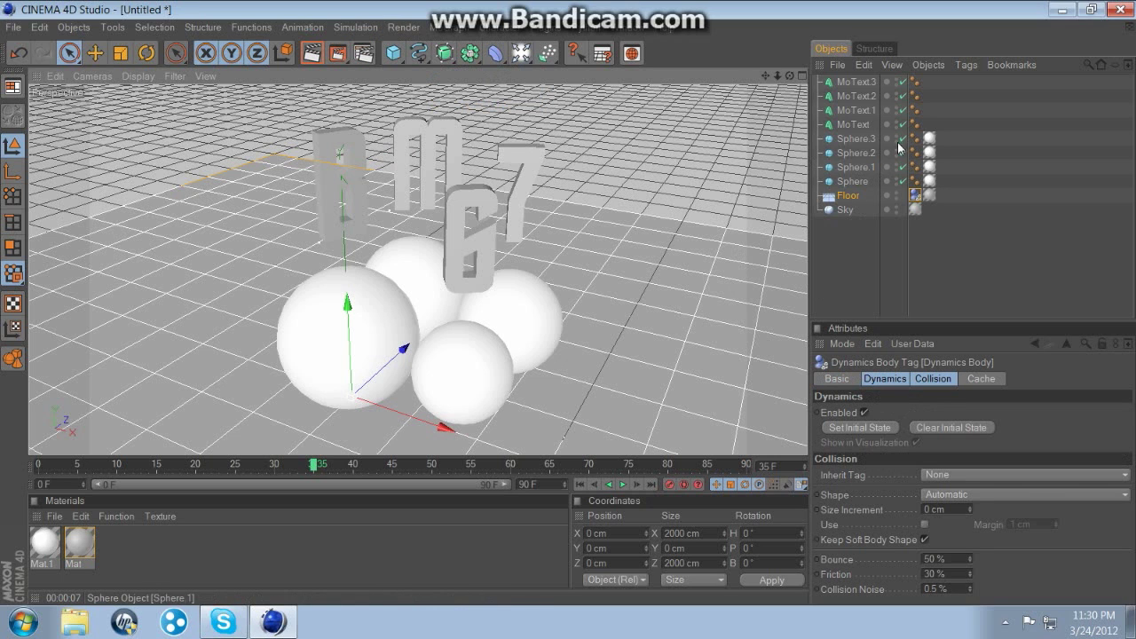
Turn all four spheres into dynamics colliders and deselect them.
{"action": "left_click", "coordinate": [867, 138]}
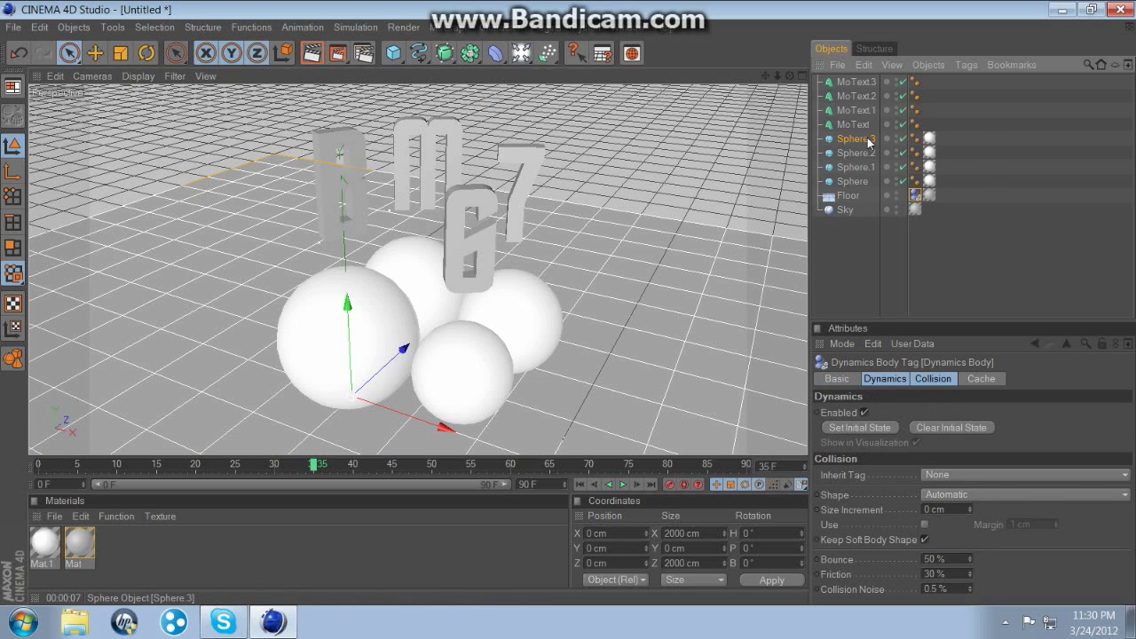
{"action": "left_click", "coordinate": [853, 182], "text": "shift"}
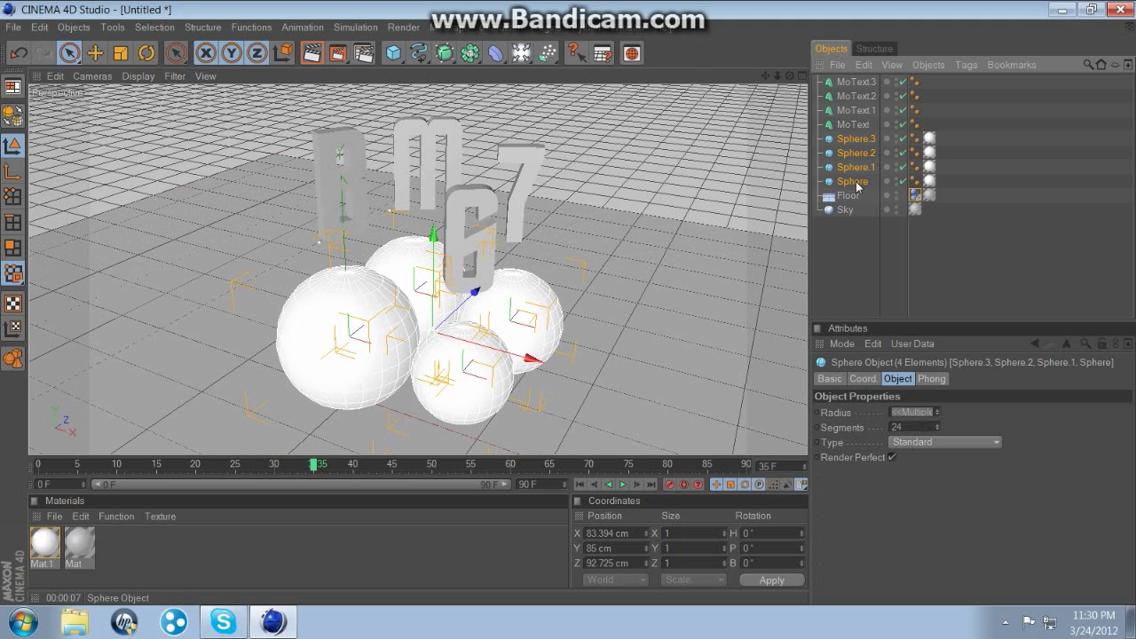
{"action": "left_click", "coordinate": [355, 26]}
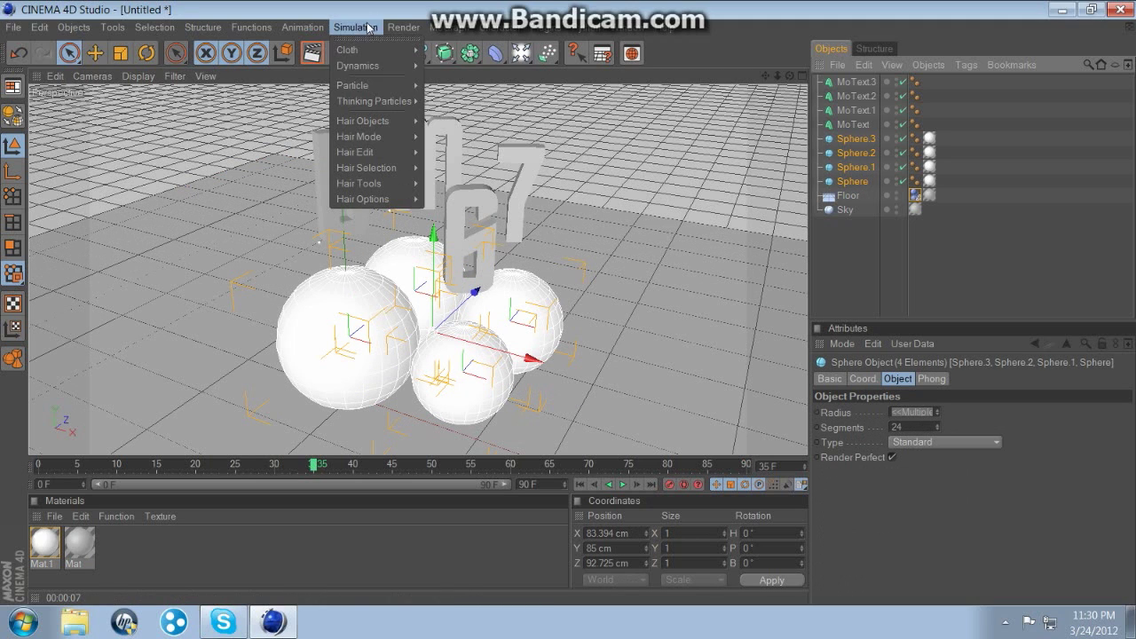
{"action": "mouse_move", "coordinate": [413, 73]}
{"action": "left_click", "coordinate": [466, 102]}
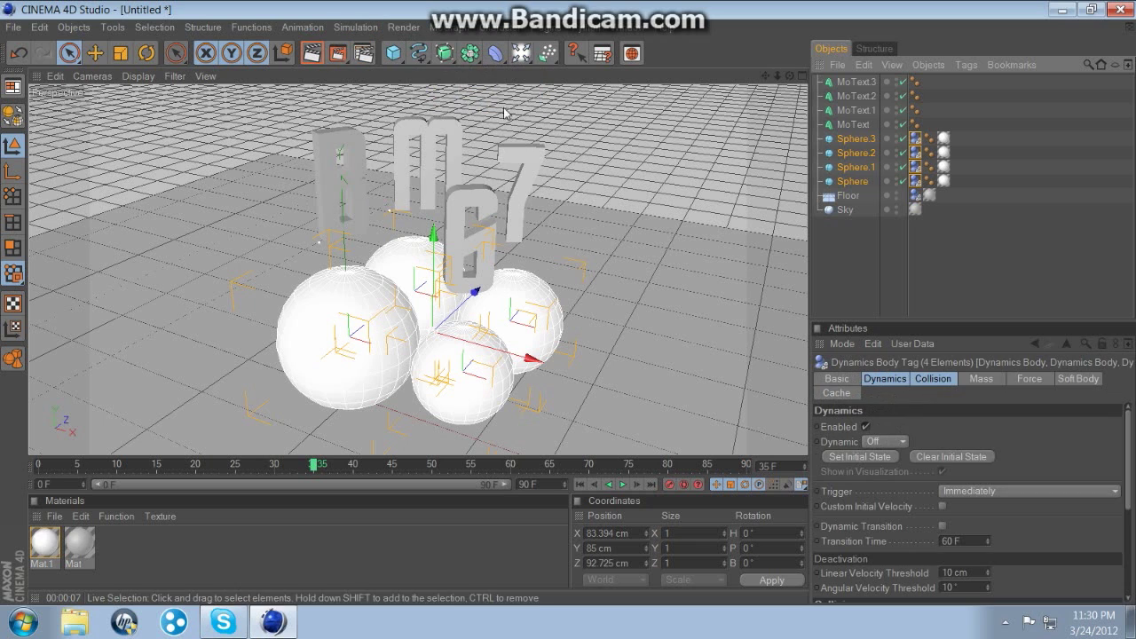
{"action": "left_click", "coordinate": [691, 297]}
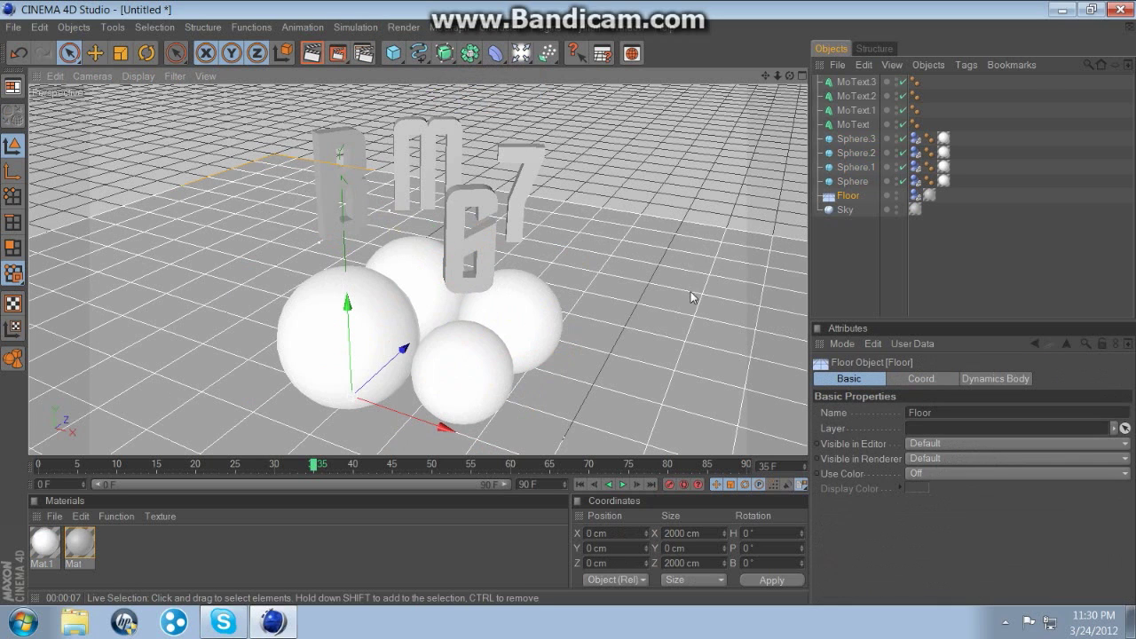
Make all four MoText characters dynamic rigid bodies.
{"action": "left_click", "coordinate": [867, 123]}
{"action": "left_click", "coordinate": [864, 81], "text": "shift"}
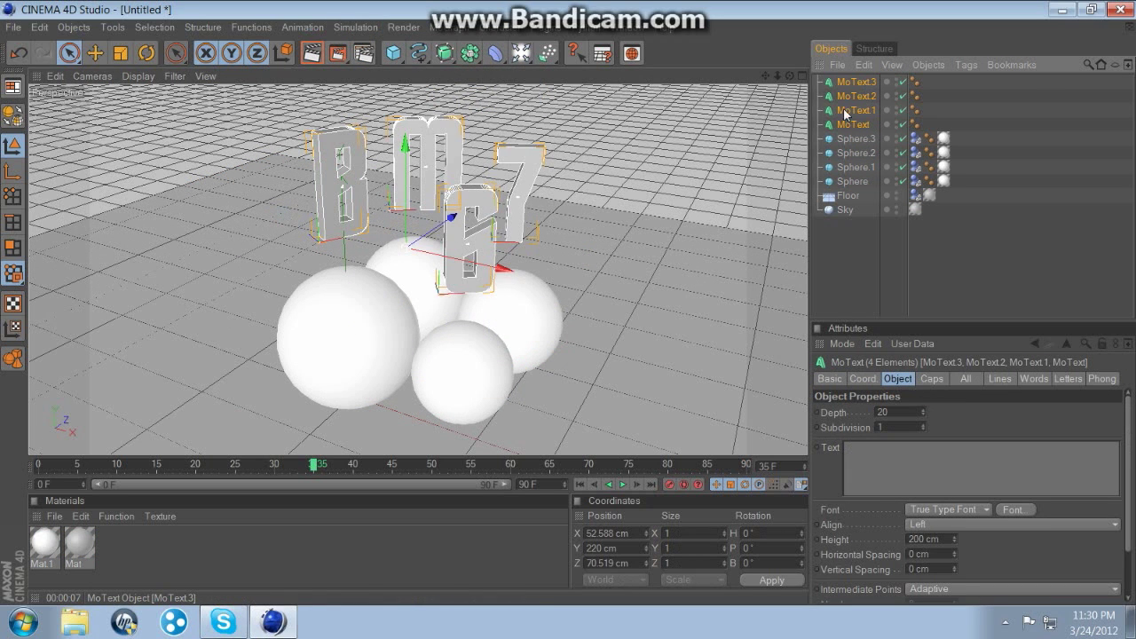
{"action": "left_click", "coordinate": [355, 27]}
{"action": "mouse_move", "coordinate": [380, 67]}
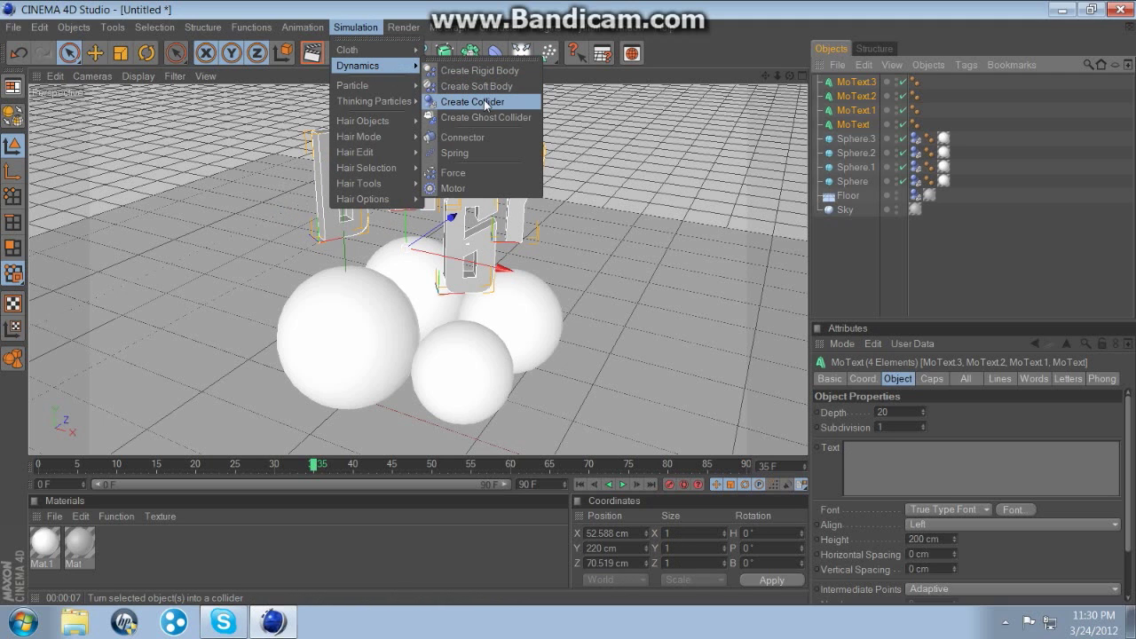
{"action": "left_click", "coordinate": [489, 70]}
Play the dynamics simulation to watch the characters drop onto the spheres, and rewind to frame 0.
{"action": "left_click", "coordinate": [655, 332]}
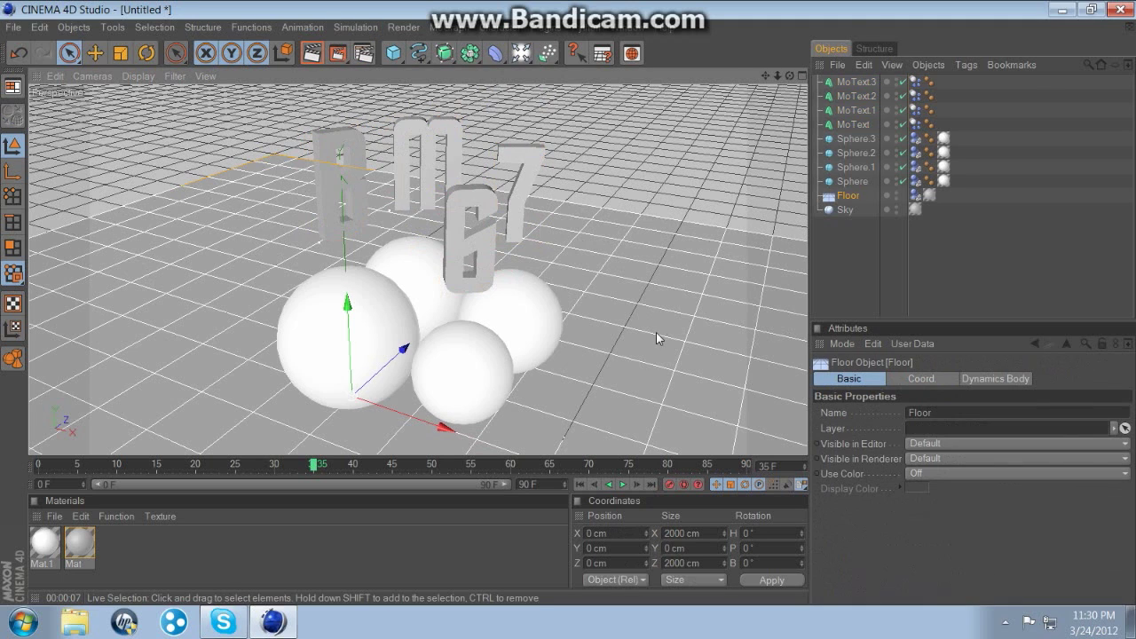
{"action": "left_click", "coordinate": [622, 485]}
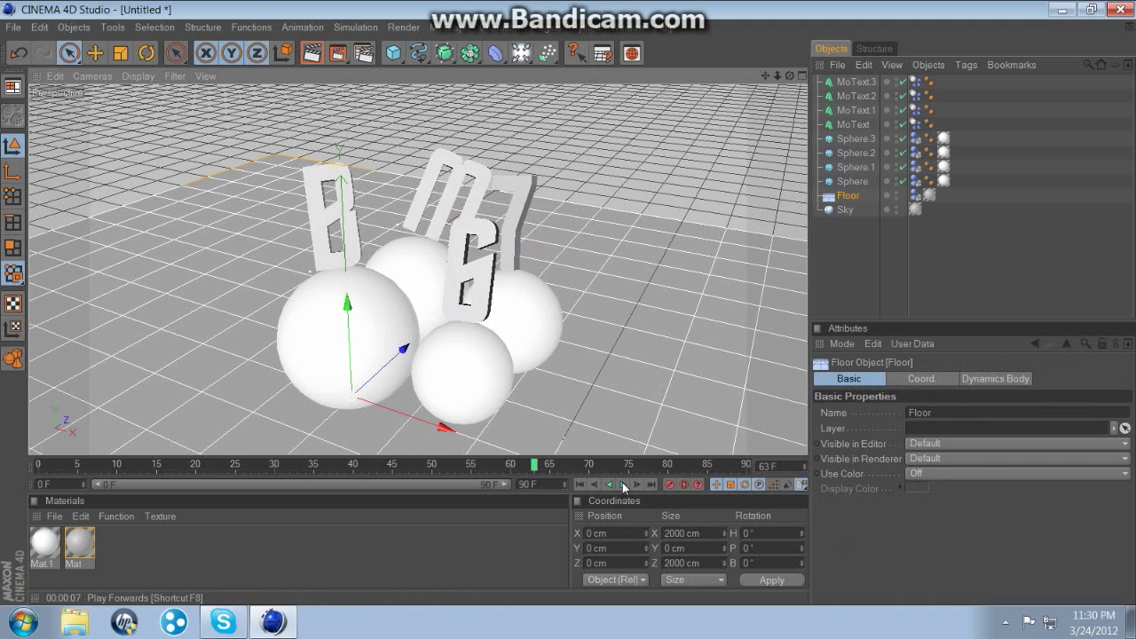
{"action": "left_click", "coordinate": [580, 485]}
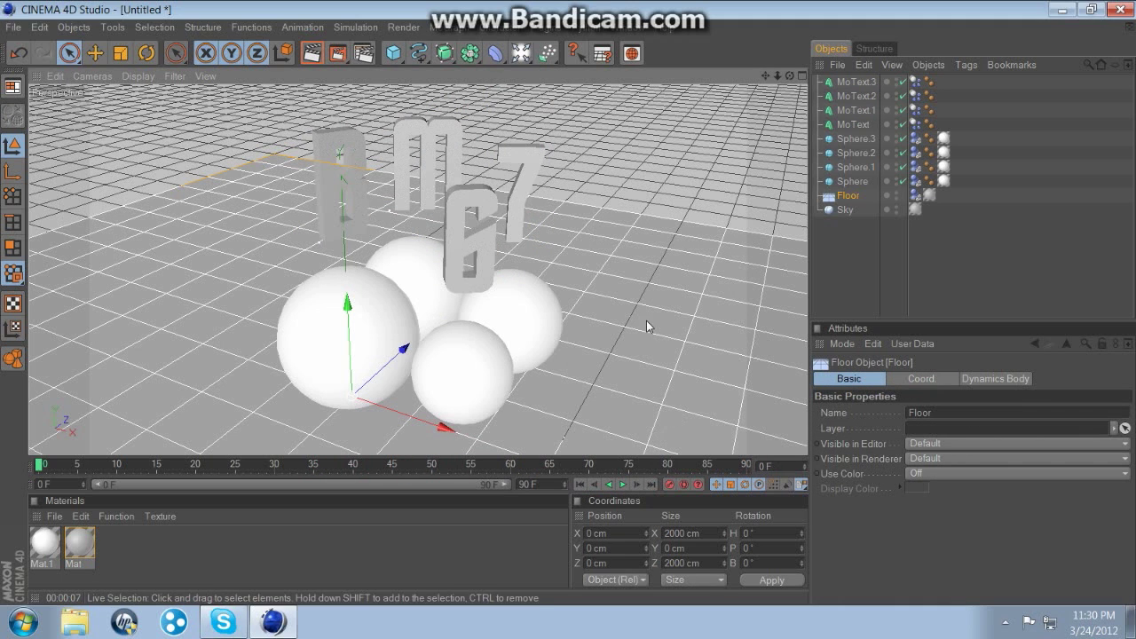
Create a new material, open it for editing and enable its Luminance channel.
{"action": "double_click", "coordinate": [182, 538]}
{"action": "double_click", "coordinate": [44, 541]}
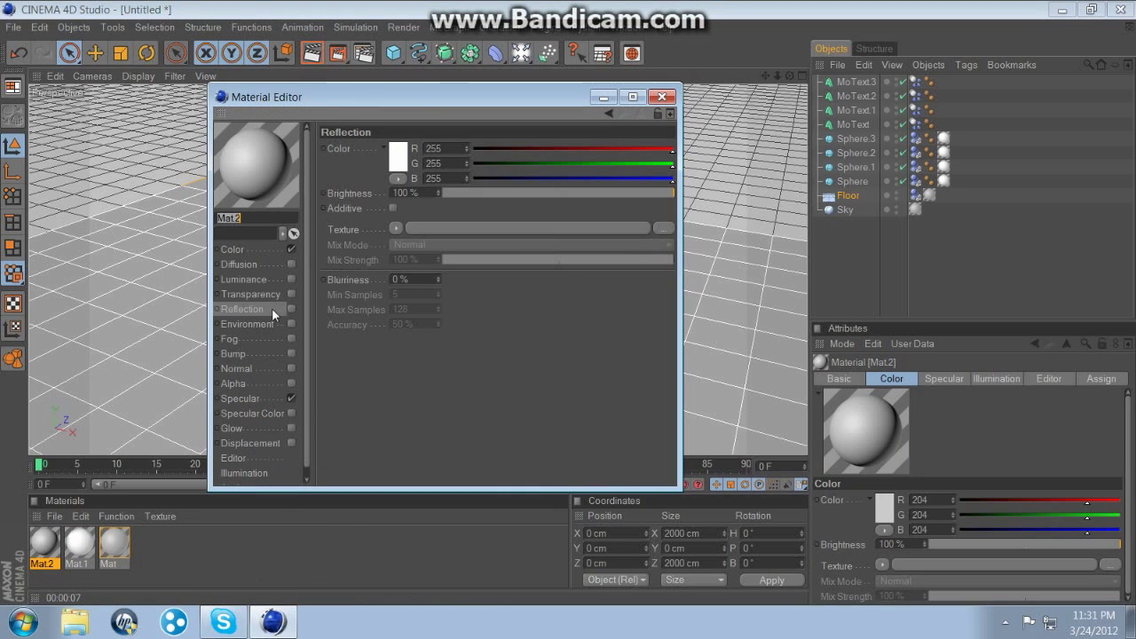
{"action": "left_click", "coordinate": [291, 279]}
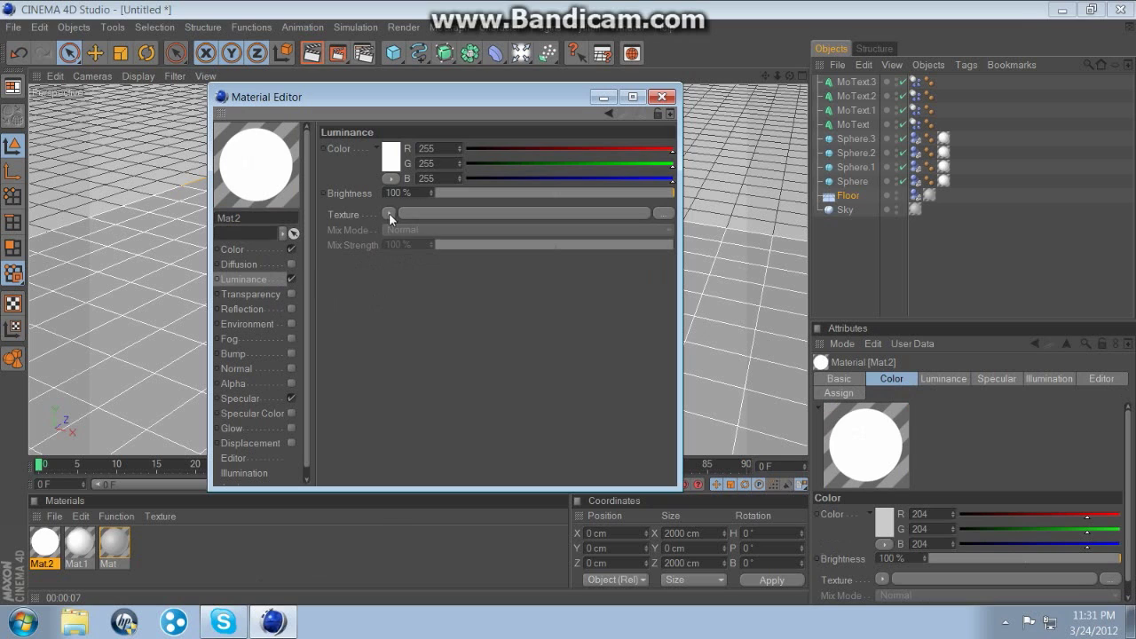
Load a Gradient shader as the texture of the new material's Color channel.
{"action": "left_click", "coordinate": [388, 213]}
{"action": "left_click", "coordinate": [266, 258]}
{"action": "left_click", "coordinate": [253, 248]}
{"action": "left_click", "coordinate": [391, 214]}
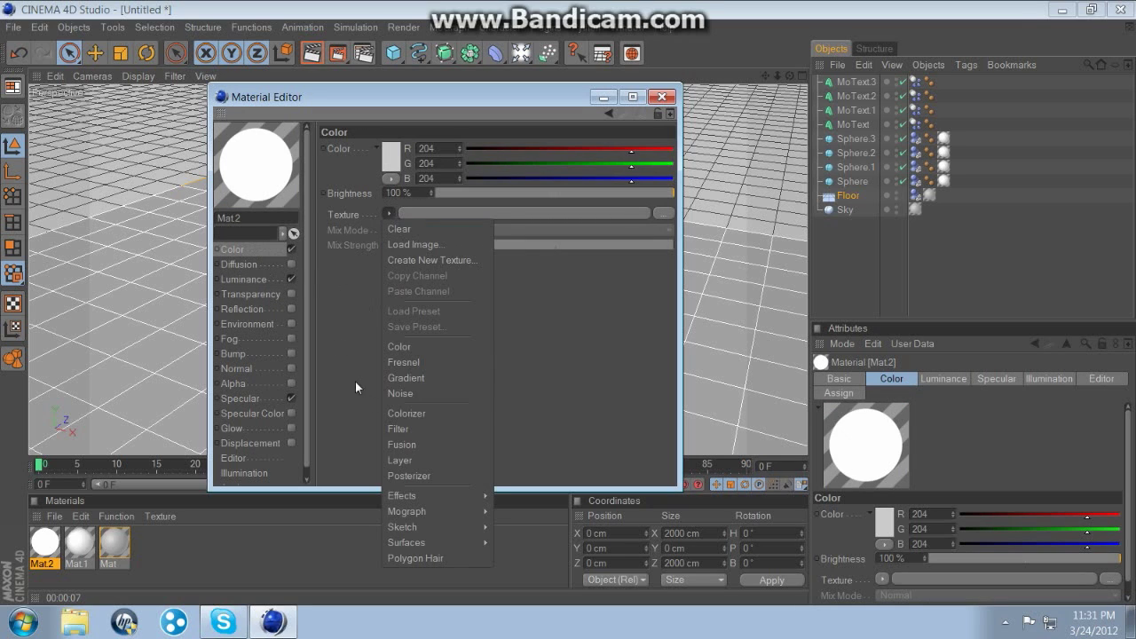
{"action": "left_click", "coordinate": [429, 378]}
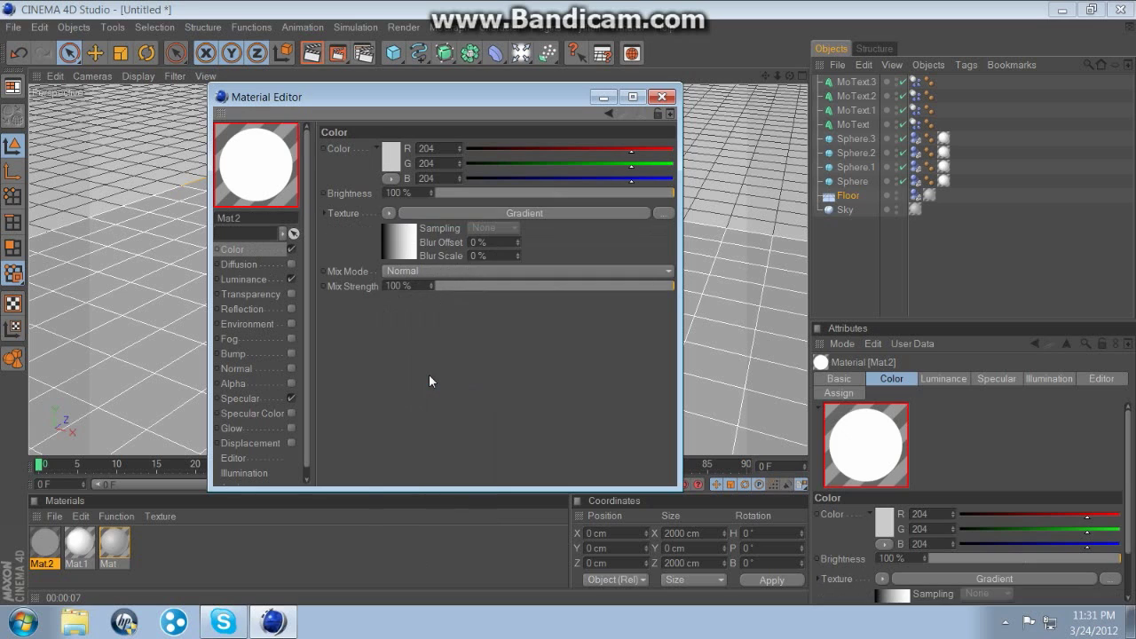
Set the gradient to run from light grey at its start to a mid grey of about RGB 112 at its end.
{"action": "left_click", "coordinate": [404, 253]}
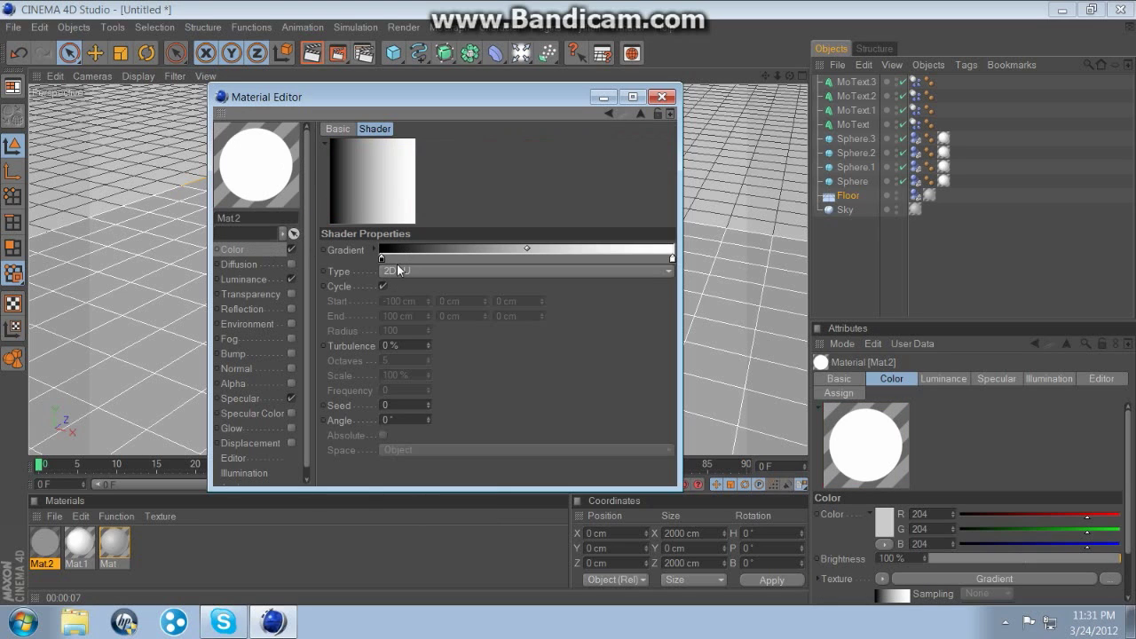
{"action": "double_click", "coordinate": [382, 260]}
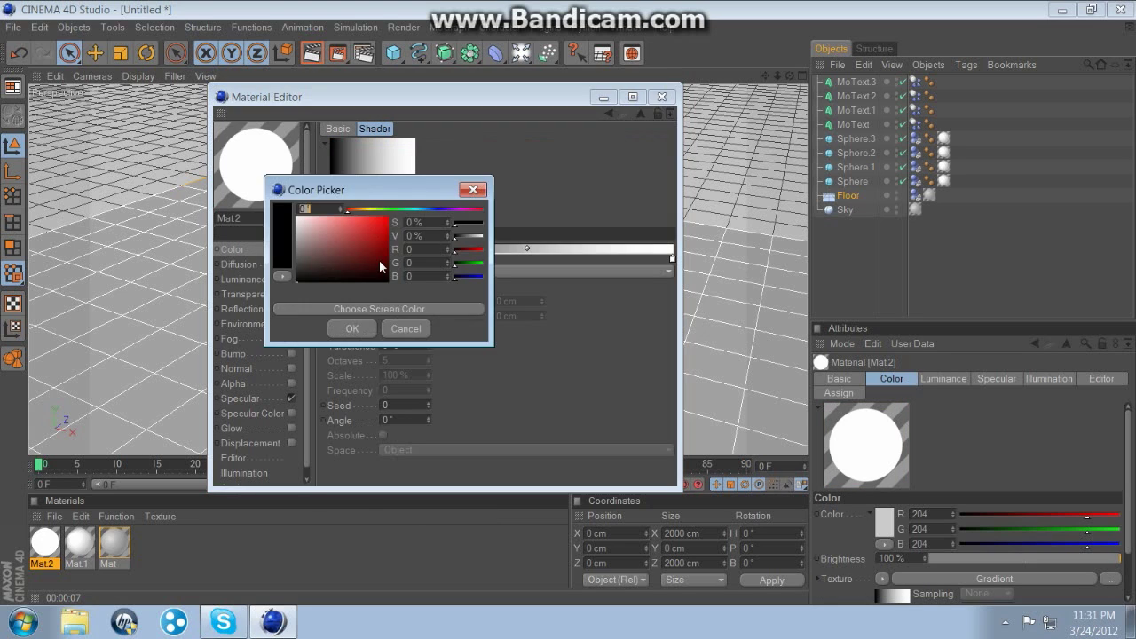
{"action": "left_click_drag", "start_coordinate": [335, 244], "coordinate": [291, 230]}
{"action": "left_click", "coordinate": [352, 331]}
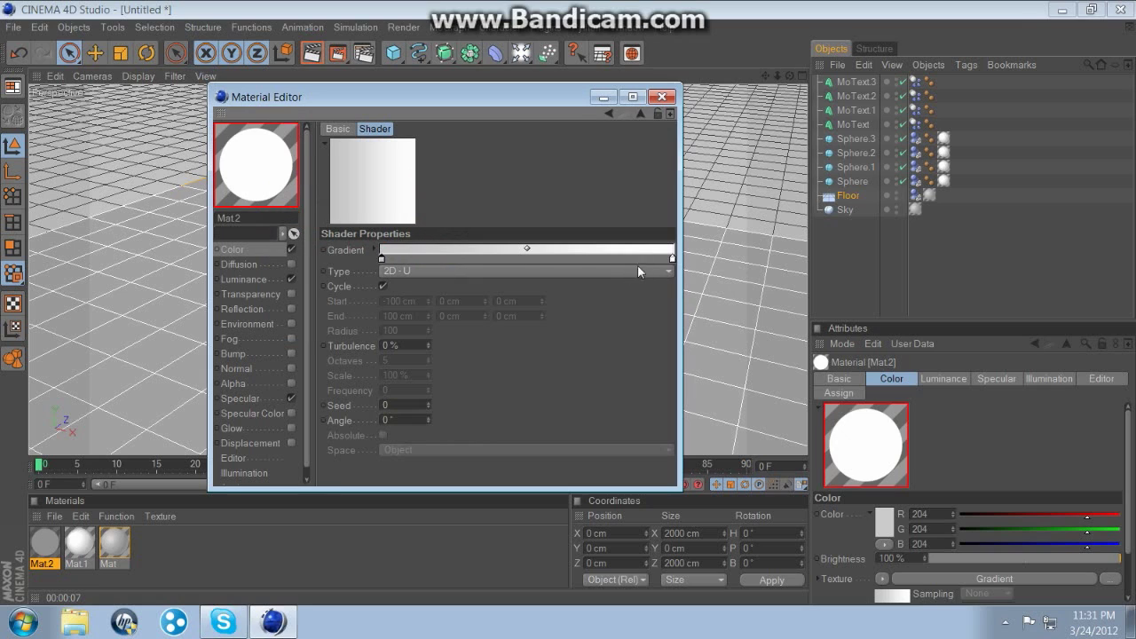
{"action": "double_click", "coordinate": [672, 258]}
{"action": "left_click_drag", "start_coordinate": [589, 238], "coordinate": [582, 250]}
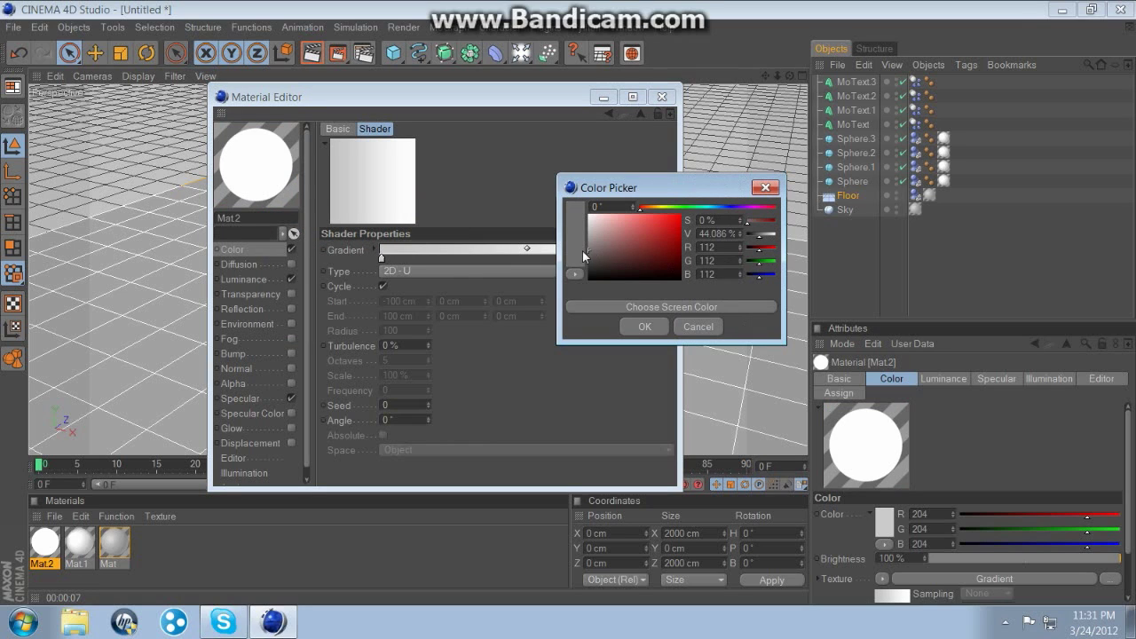
{"action": "left_click", "coordinate": [632, 325]}
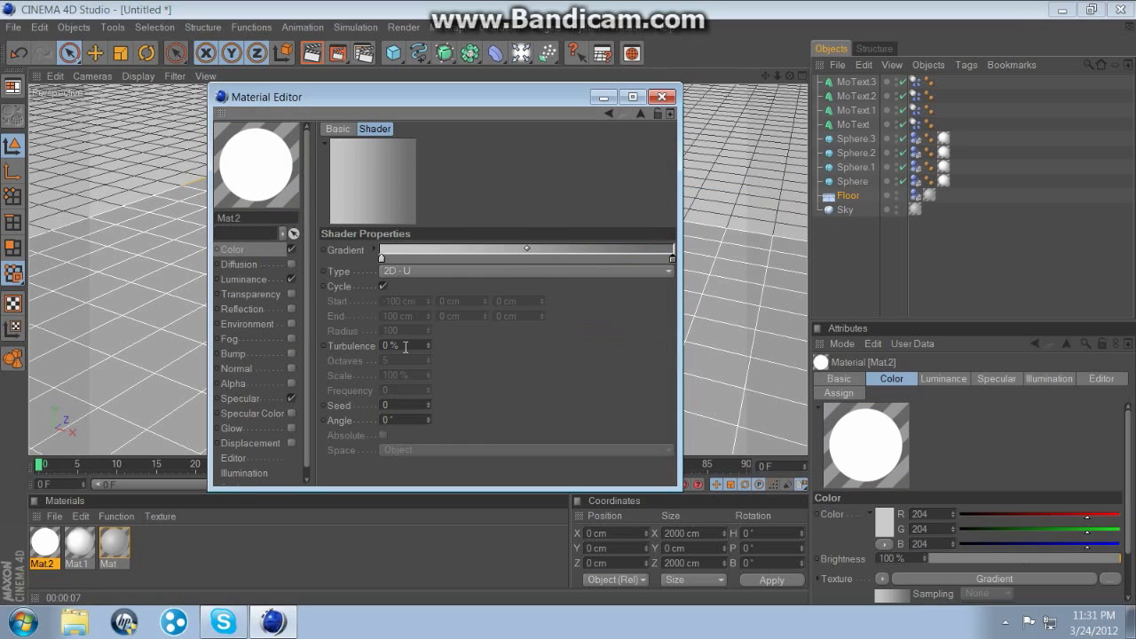
Copy the gradient texture from the Color channel and paste it into the Luminance channel.
{"action": "left_click", "coordinate": [267, 253]}
{"action": "left_click", "coordinate": [389, 213]}
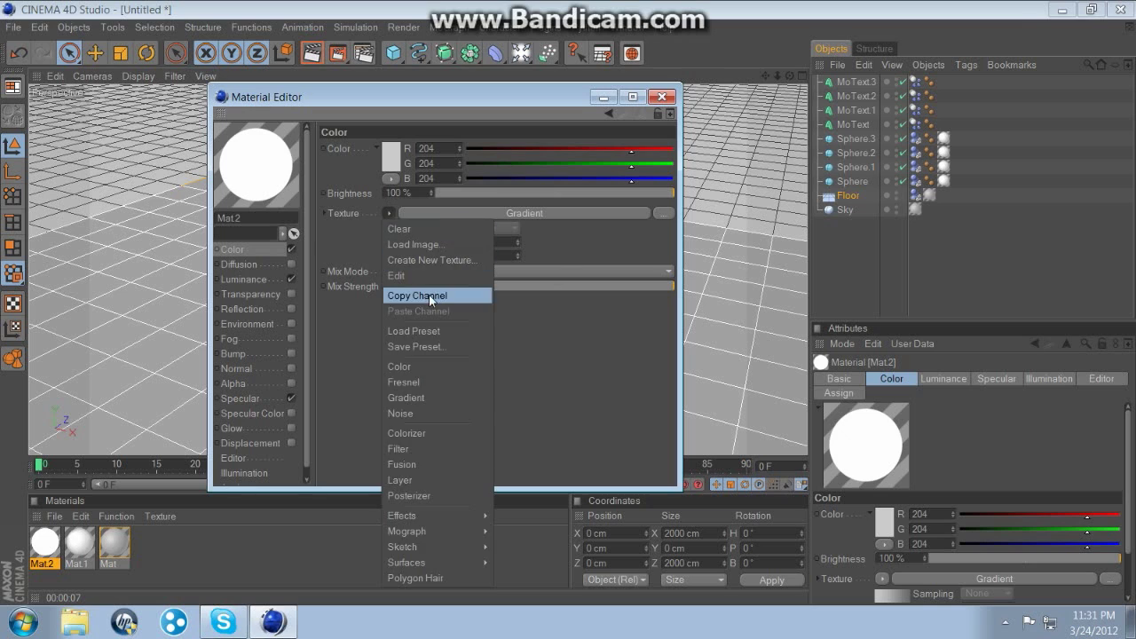
{"action": "left_click", "coordinate": [429, 294]}
{"action": "left_click", "coordinate": [262, 279]}
{"action": "left_click", "coordinate": [389, 213]}
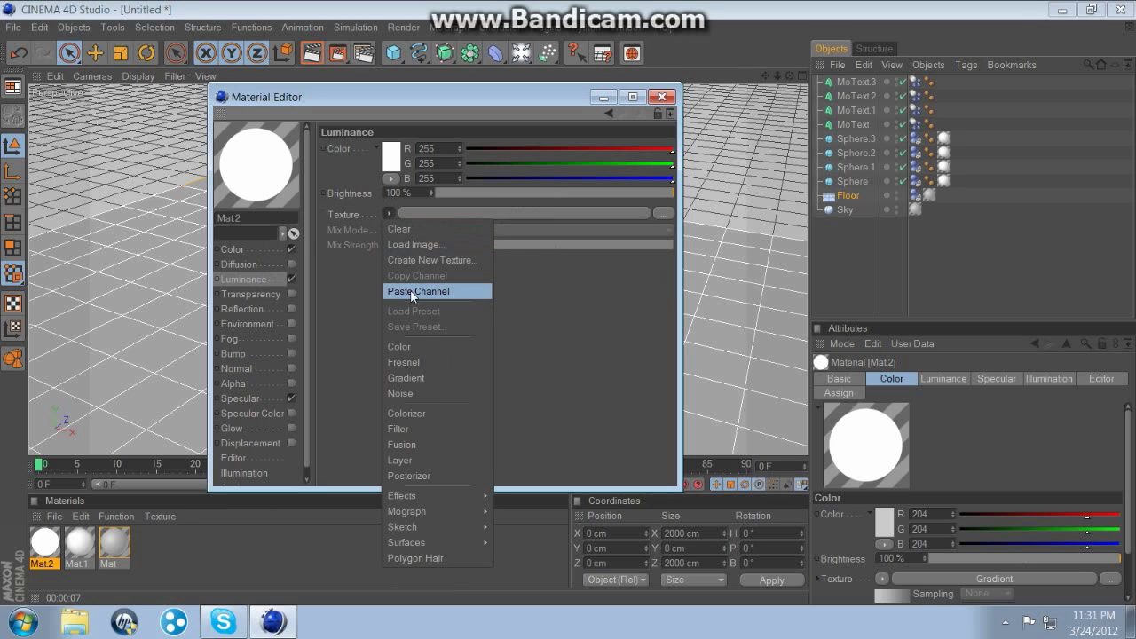
{"action": "left_click", "coordinate": [412, 292]}
Enable the material's Reflection channel with 0 % brightness, a Fresnel texture and 50 % mix strength, and close the material editor.
{"action": "left_click", "coordinate": [287, 307]}
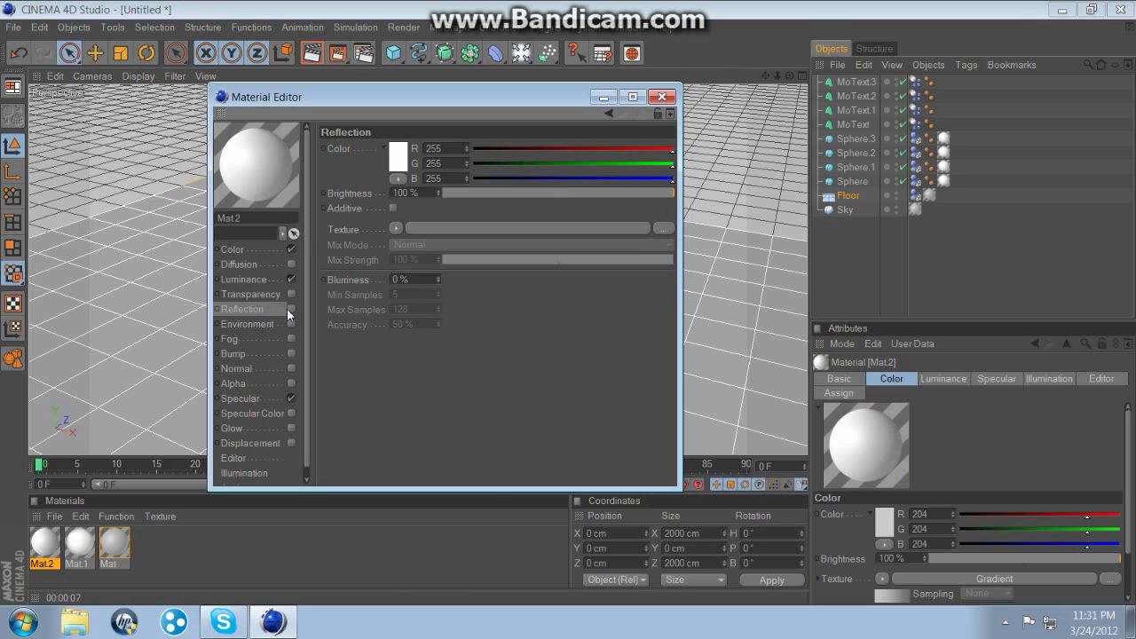
{"action": "left_click_drag", "start_coordinate": [451, 193], "coordinate": [403, 195]}
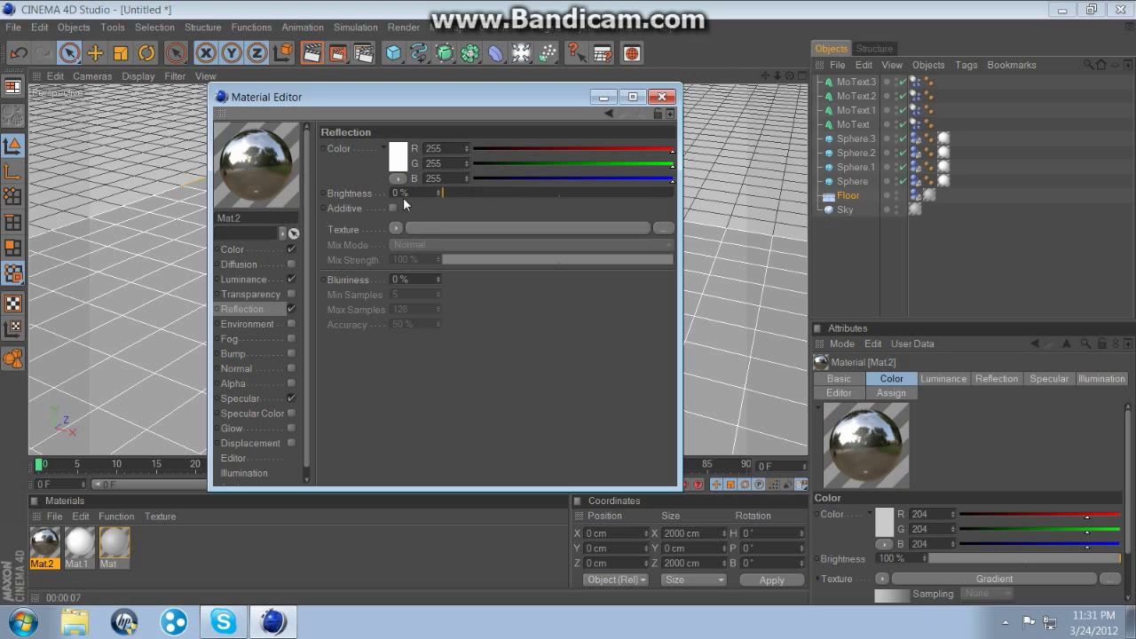
{"action": "left_click", "coordinate": [396, 228]}
{"action": "left_click", "coordinate": [418, 370]}
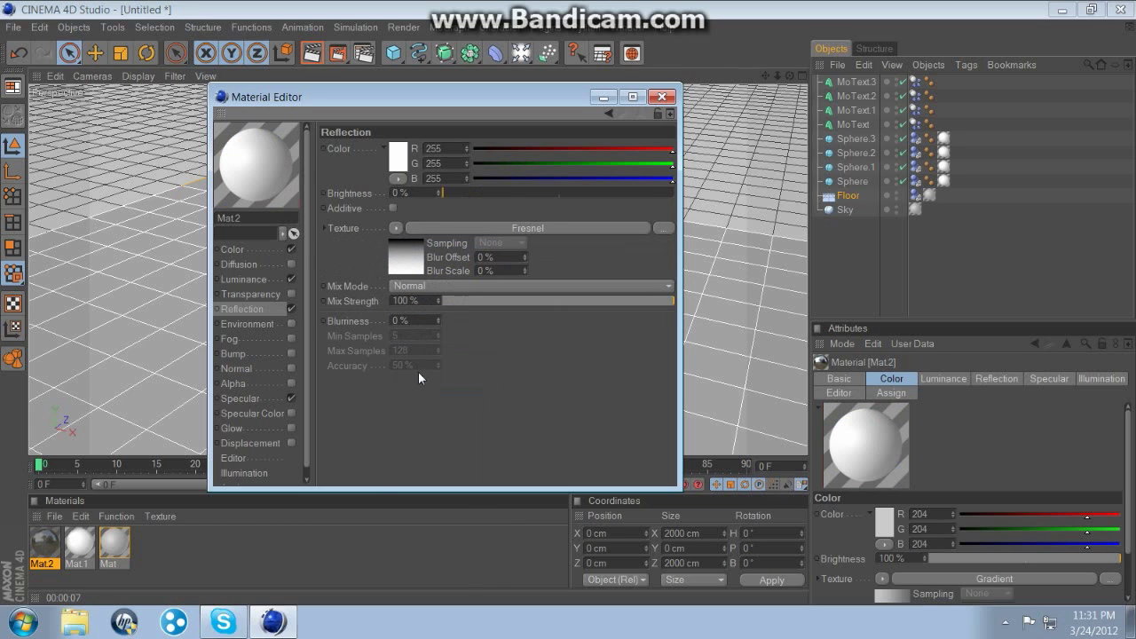
{"action": "mouse_move", "coordinate": [547, 298]}
{"action": "left_mouse_down"}
{"action": "mouse_move", "coordinate": [569, 299]}
{"action": "mouse_move", "coordinate": [558, 301]}
{"action": "left_mouse_up"}
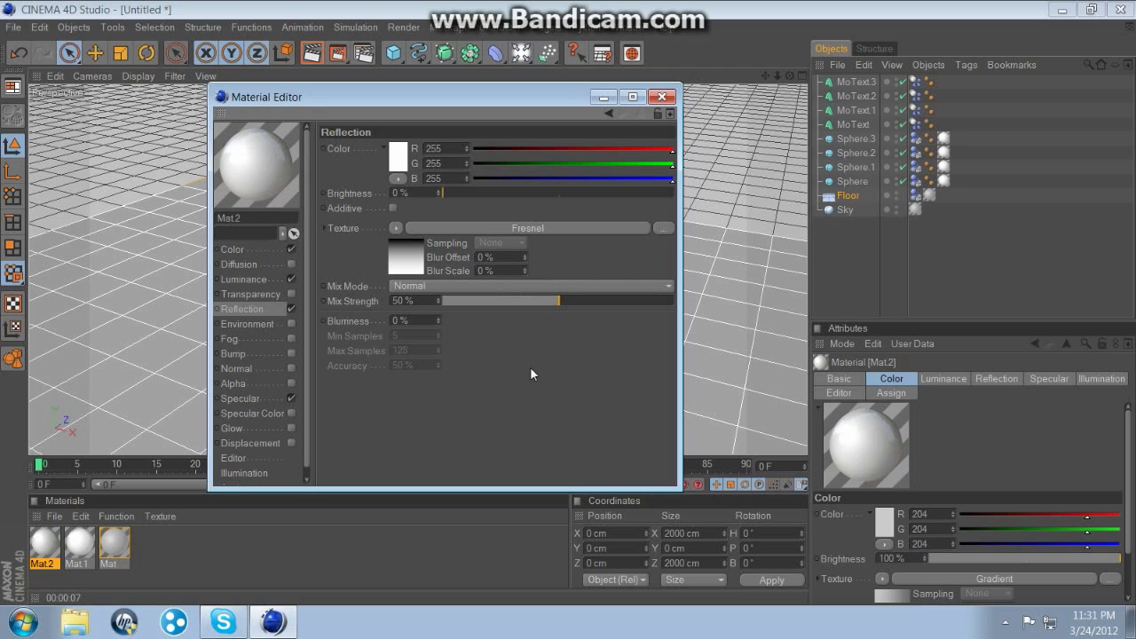
{"action": "left_click", "coordinate": [661, 98]}
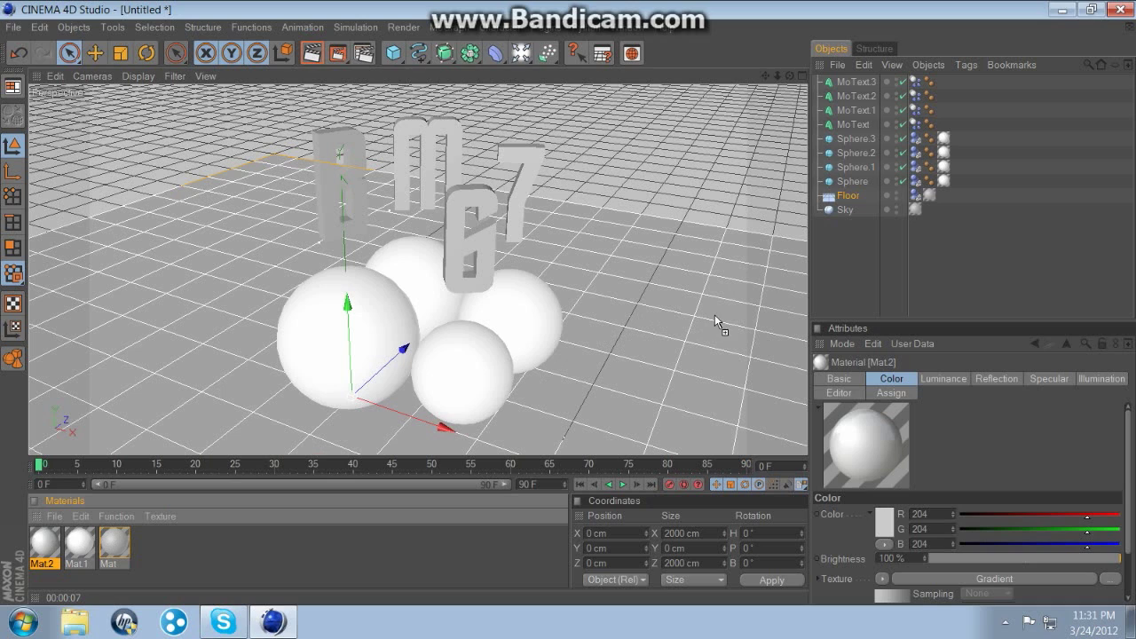
Apply the gradient material Mat.2 to MoText and copy its texture tag onto the other three MoText objects.
{"action": "left_click_drag", "start_coordinate": [718, 325], "coordinate": [854, 126]}
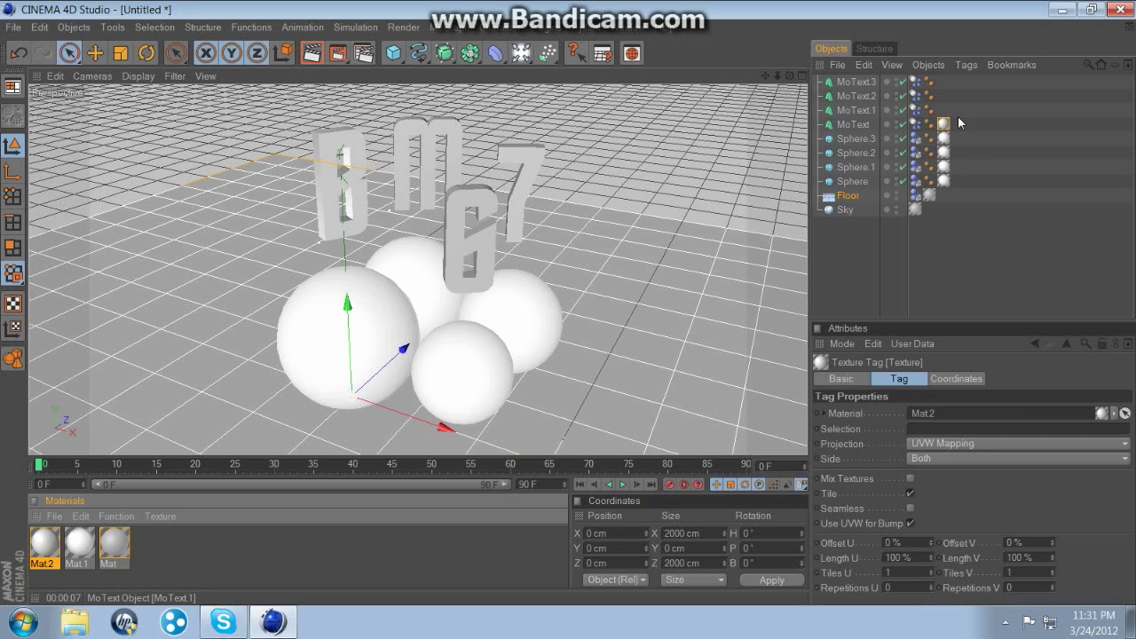
{"action": "left_click_drag", "start_coordinate": [943, 125], "coordinate": [944, 82]}
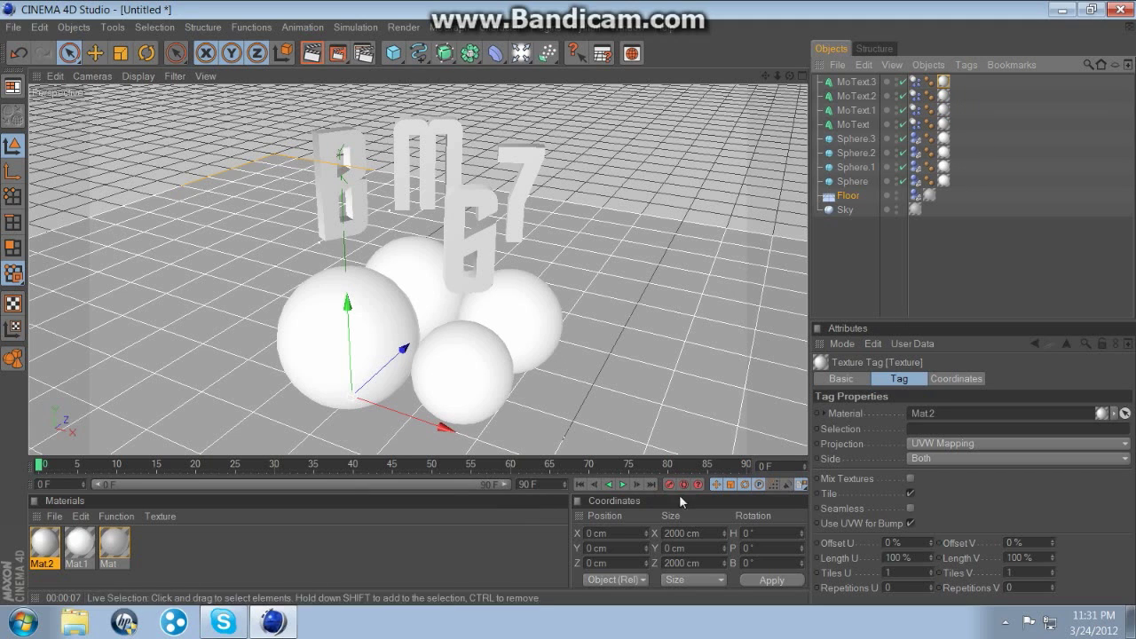
Create another material, open it for editing and set its Color channel to dark blue, RGB 0, 4, 126.
{"action": "double_click", "coordinate": [307, 564]}
{"action": "double_click", "coordinate": [46, 551]}
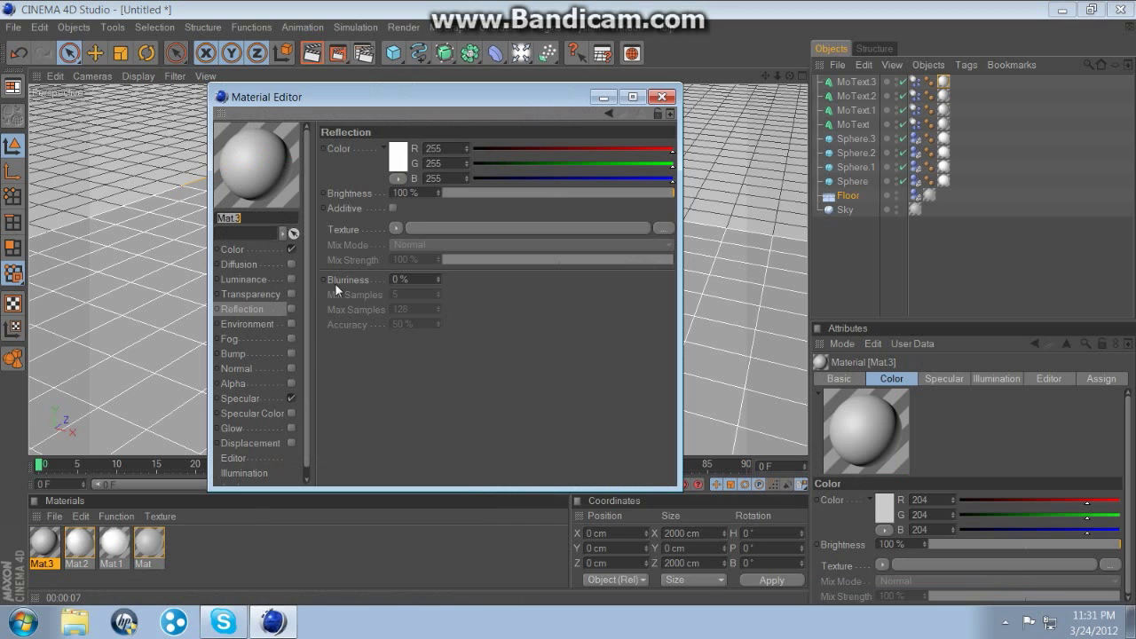
{"action": "left_click", "coordinate": [255, 246]}
{"action": "left_click", "coordinate": [387, 164]}
{"action": "left_click", "coordinate": [392, 166]}
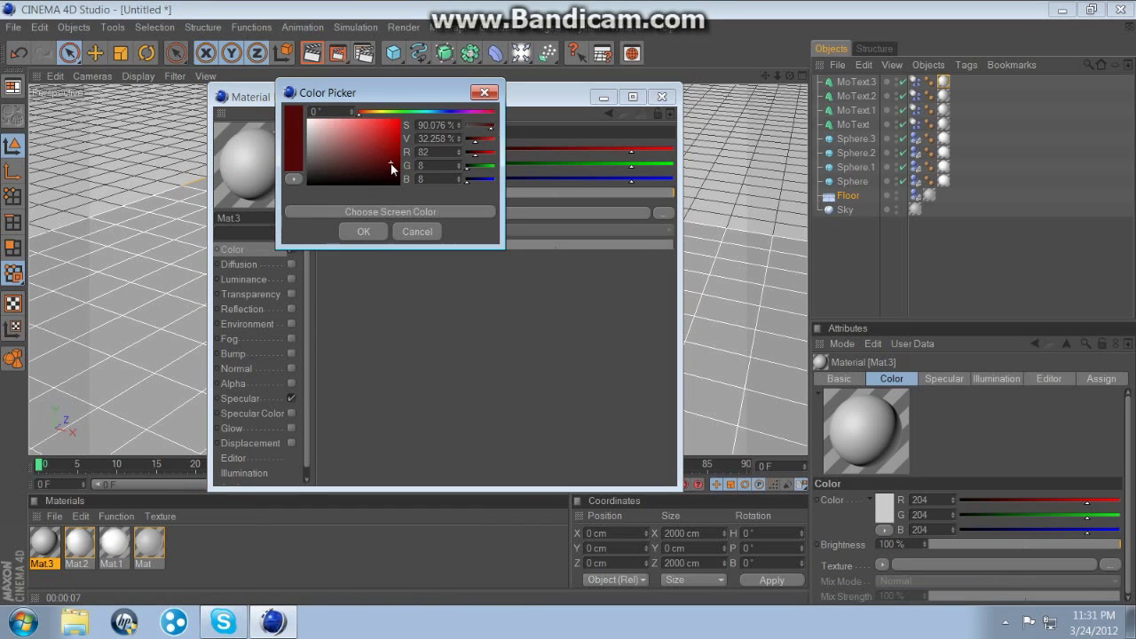
{"action": "left_click_drag", "start_coordinate": [445, 112], "coordinate": [449, 113]}
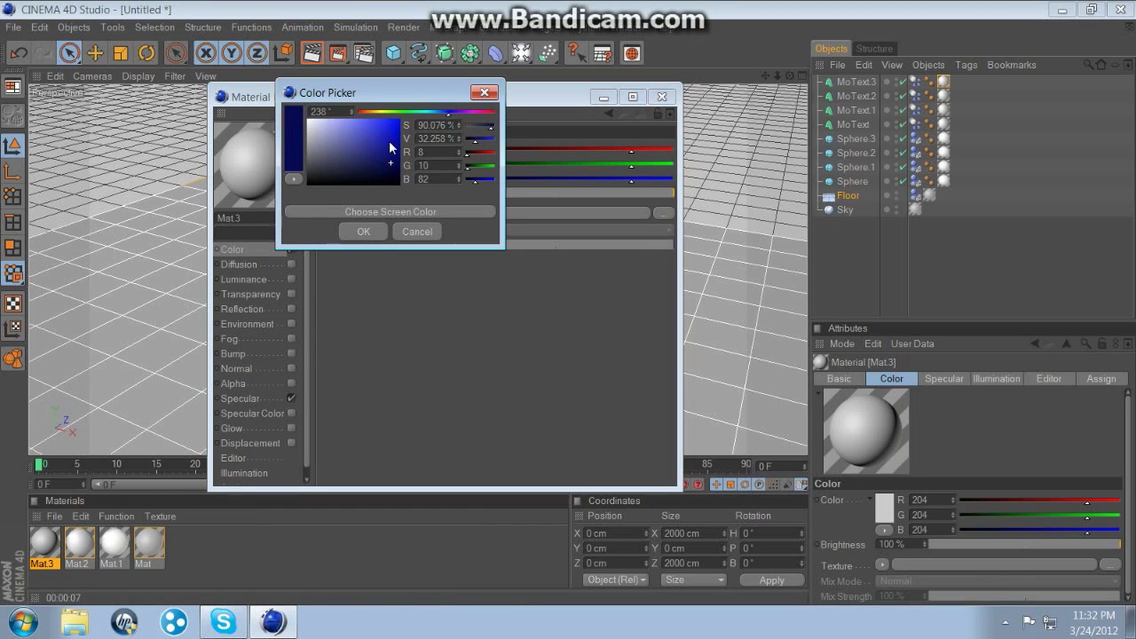
{"action": "left_click_drag", "start_coordinate": [391, 148], "coordinate": [406, 162]}
{"action": "left_click", "coordinate": [363, 232]}
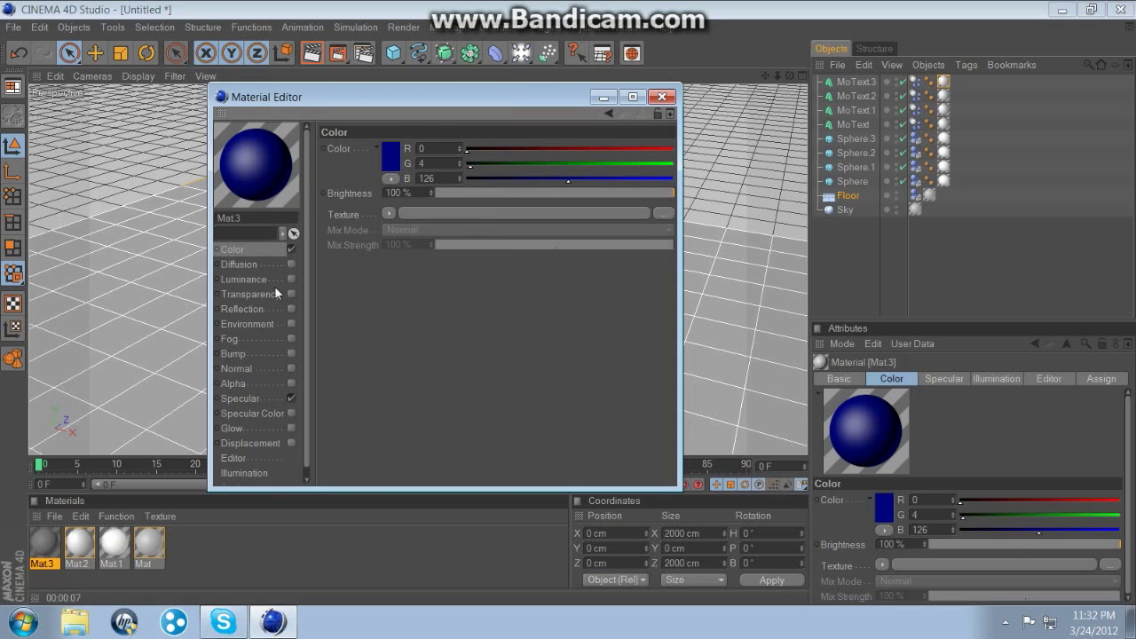
Enable the blue material's Luminance channel and set its color to a deep blue.
{"action": "left_click", "coordinate": [291, 278]}
{"action": "left_click", "coordinate": [394, 167]}
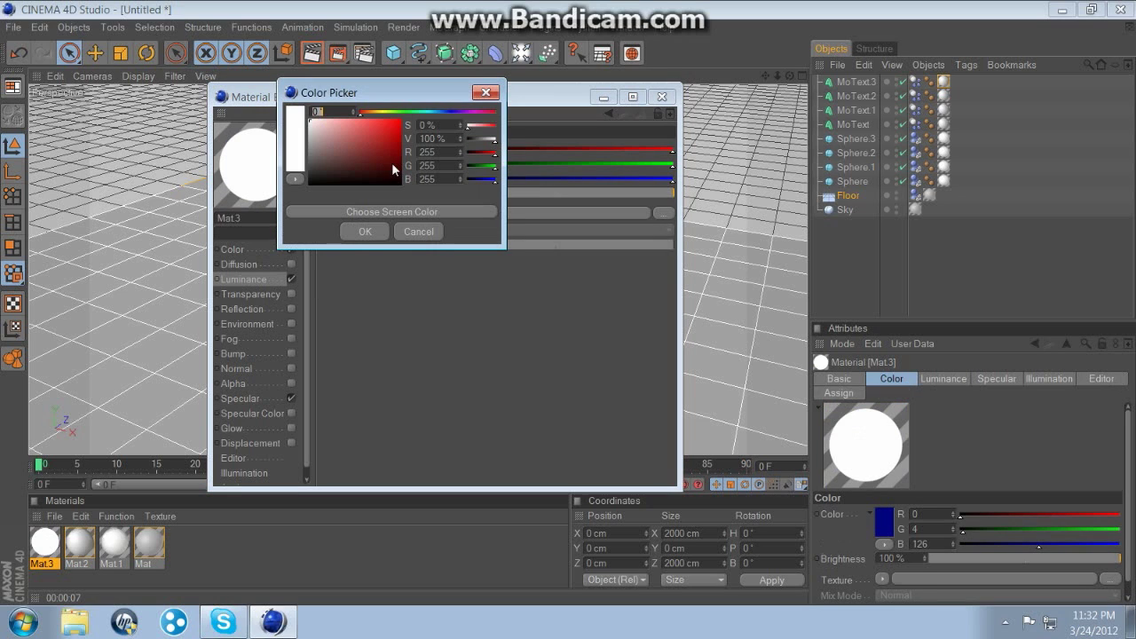
{"action": "left_click", "coordinate": [453, 112]}
{"action": "left_click_drag", "start_coordinate": [401, 121], "coordinate": [410, 153]}
{"action": "left_click", "coordinate": [365, 232]}
Enable the blue material's Reflection channel with 0 % brightness, a Fresnel texture and 25 % mix strength, and close the editor.
{"action": "left_click", "coordinate": [291, 309]}
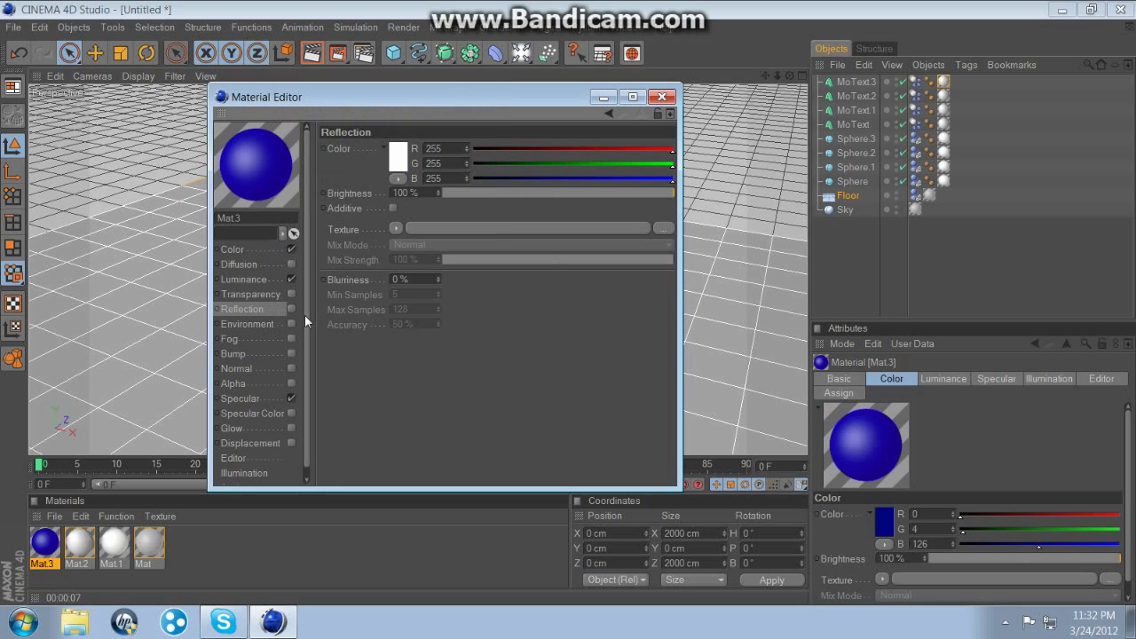
{"action": "left_click_drag", "start_coordinate": [455, 193], "coordinate": [418, 191]}
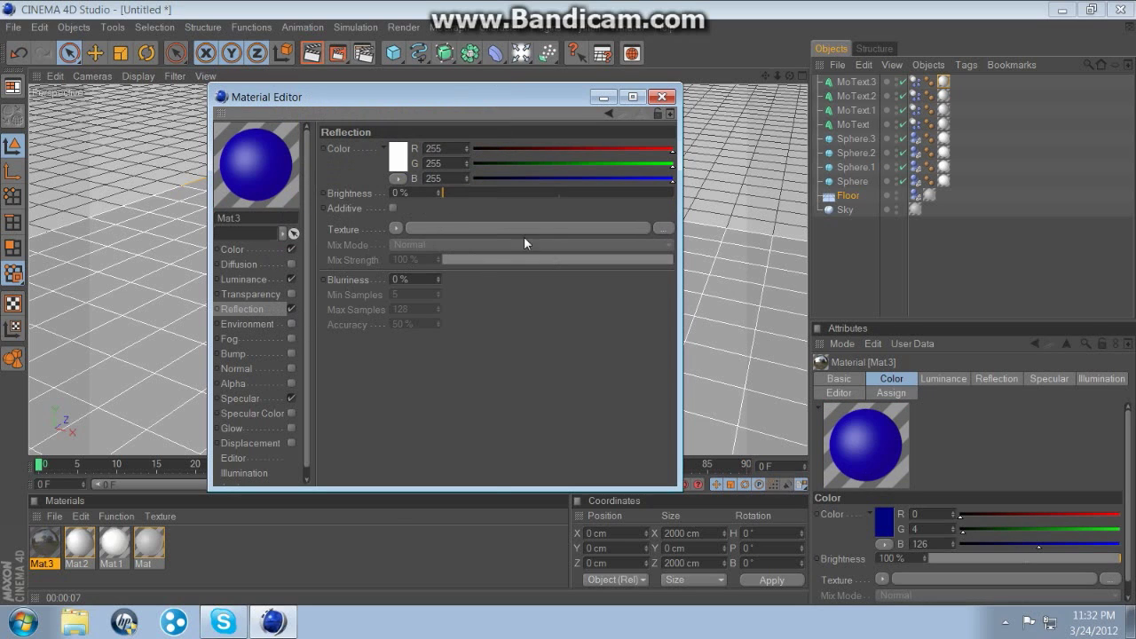
{"action": "left_click", "coordinate": [396, 228]}
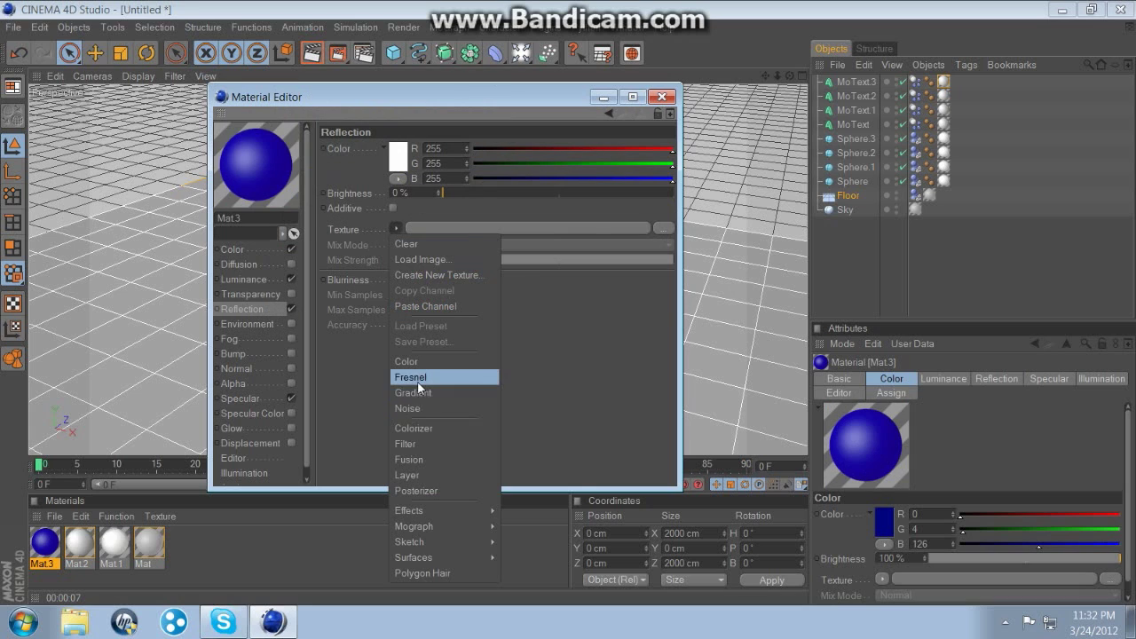
{"action": "left_click", "coordinate": [417, 378]}
{"action": "left_click_drag", "start_coordinate": [524, 301], "coordinate": [507, 300]}
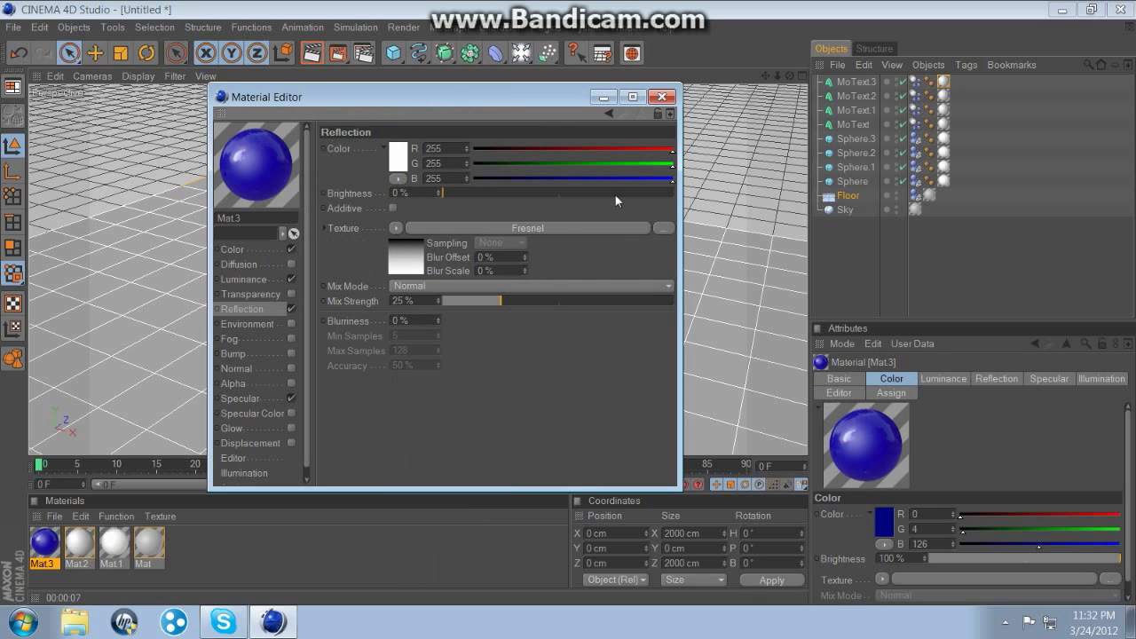
{"action": "left_click", "coordinate": [664, 98]}
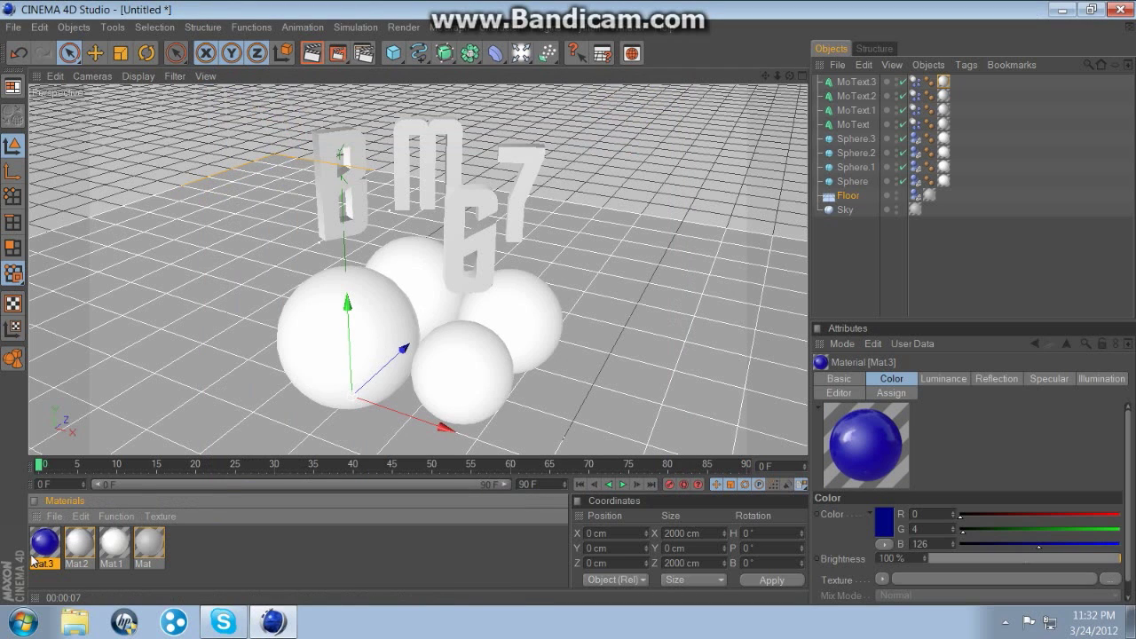
Apply the blue material Mat.3 to MoText and copy its texture tag onto the other three MoText objects.
{"action": "left_click_drag", "start_coordinate": [624, 228], "coordinate": [857, 125]}
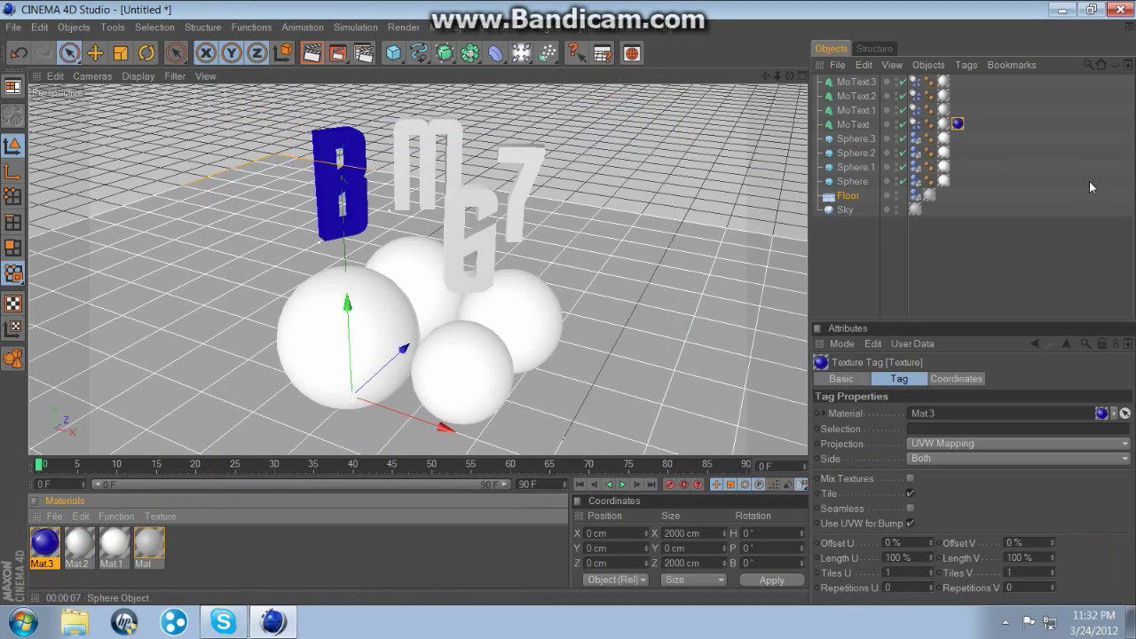
{"action": "left_click_drag", "start_coordinate": [957, 124], "coordinate": [958, 82], "text": "ctrl"}
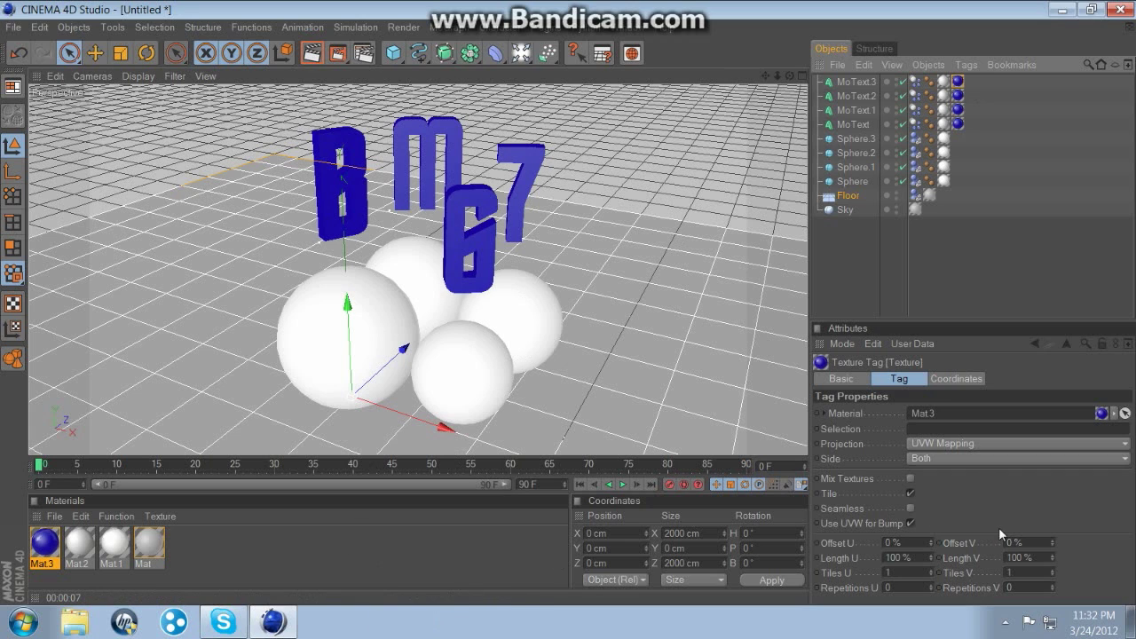
Restrict the blue texture tag on each of the four MoText objects to the front caps with selection C1.
{"action": "left_click", "coordinate": [852, 124]}
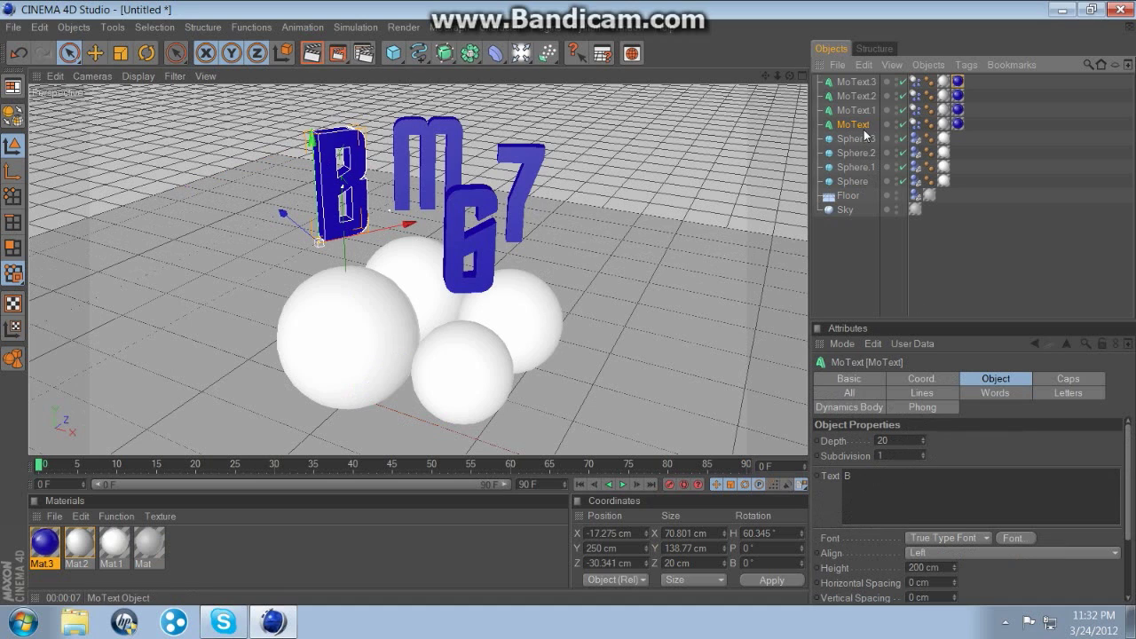
{"action": "left_click", "coordinate": [958, 124]}
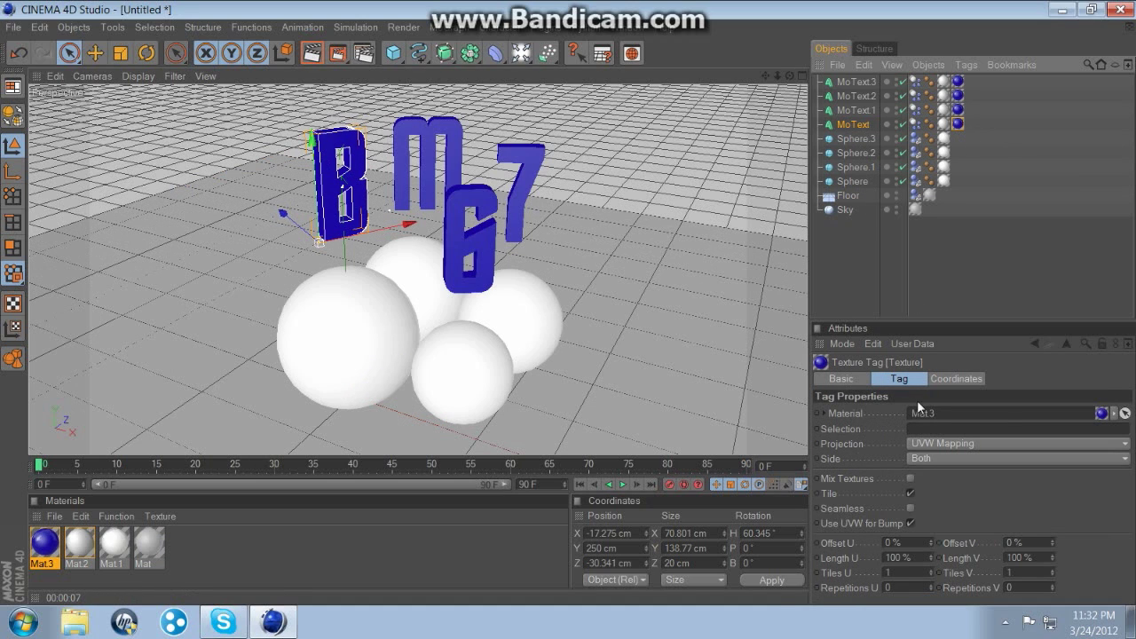
{"action": "left_click", "coordinate": [932, 430]}
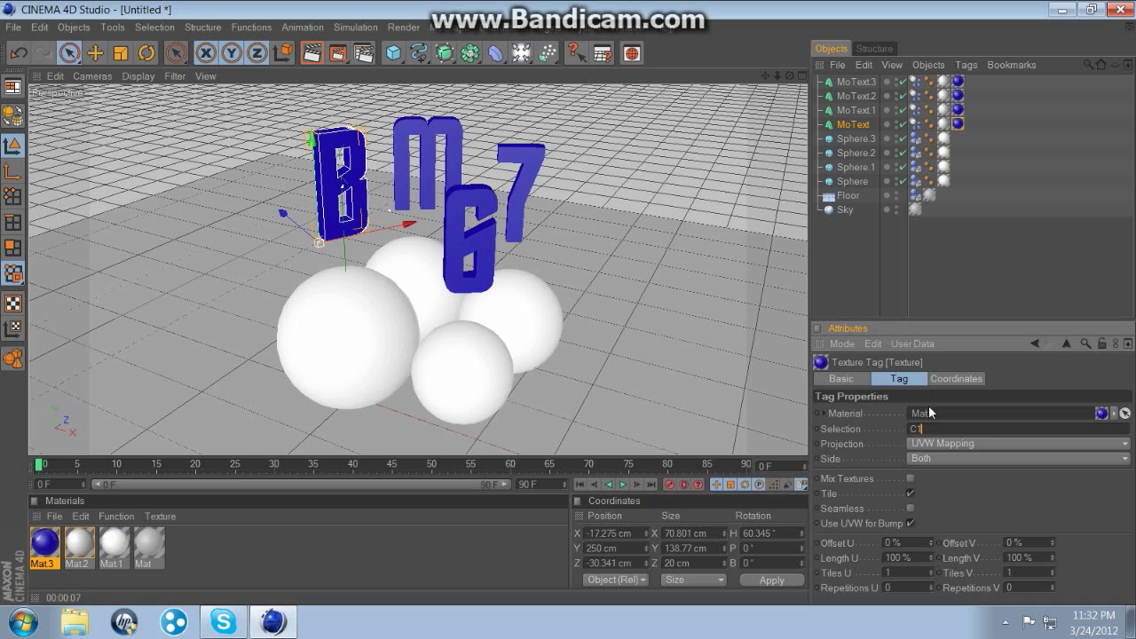
{"action": "key", "text": "BackSpace"}
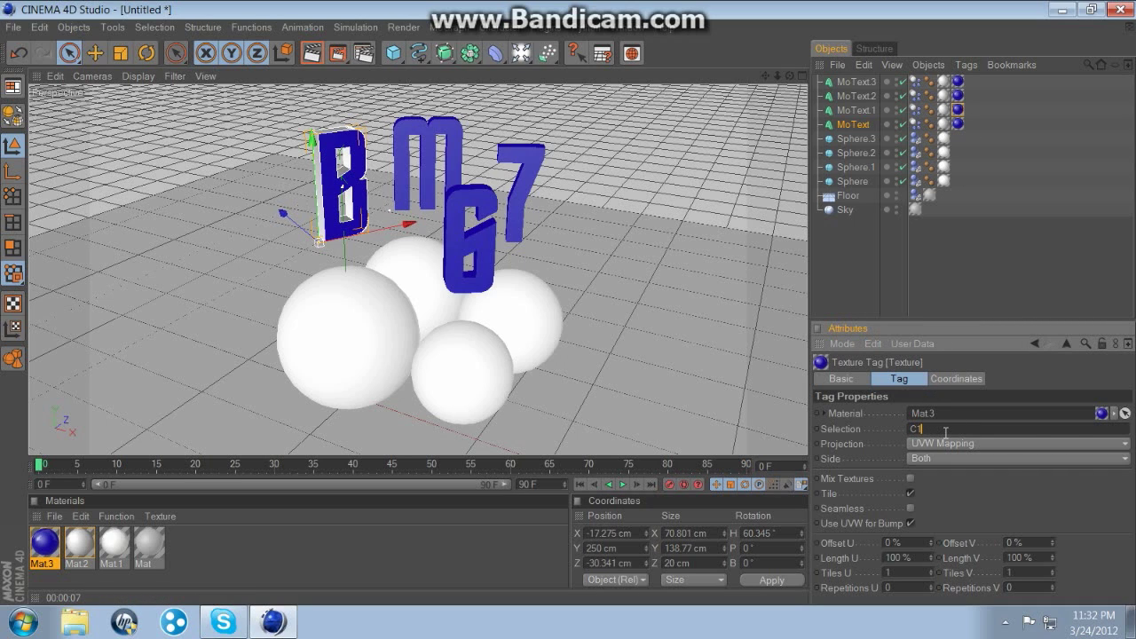
{"action": "left_click", "coordinate": [957, 95]}
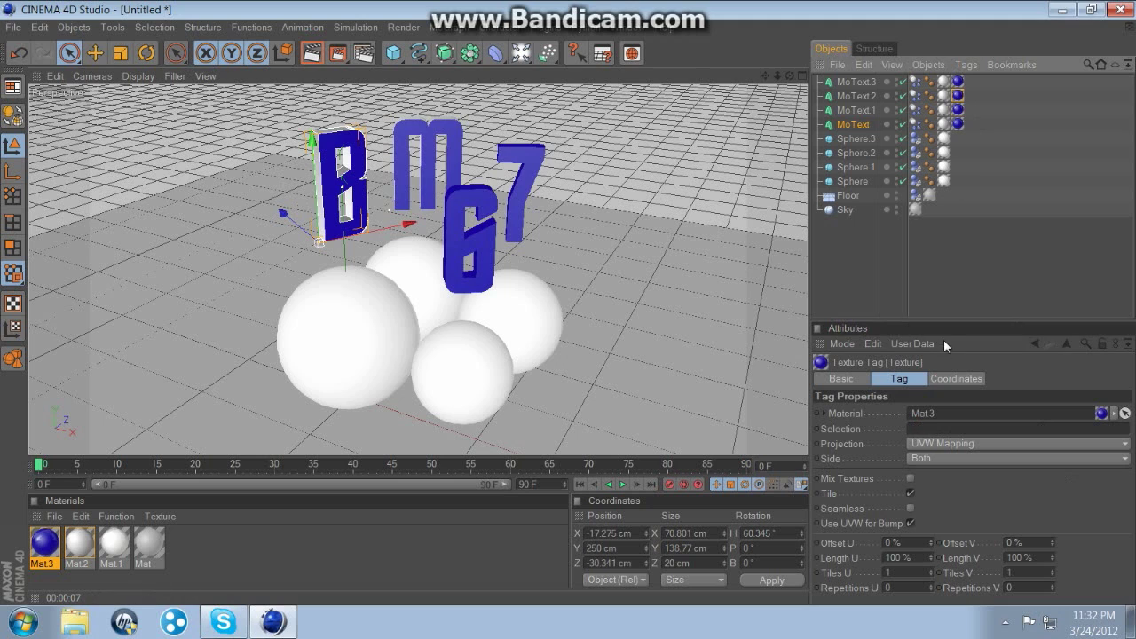
{"action": "left_click", "coordinate": [931, 430]}
{"action": "type", "text": "C1"}
{"action": "left_click", "coordinate": [957, 81]}
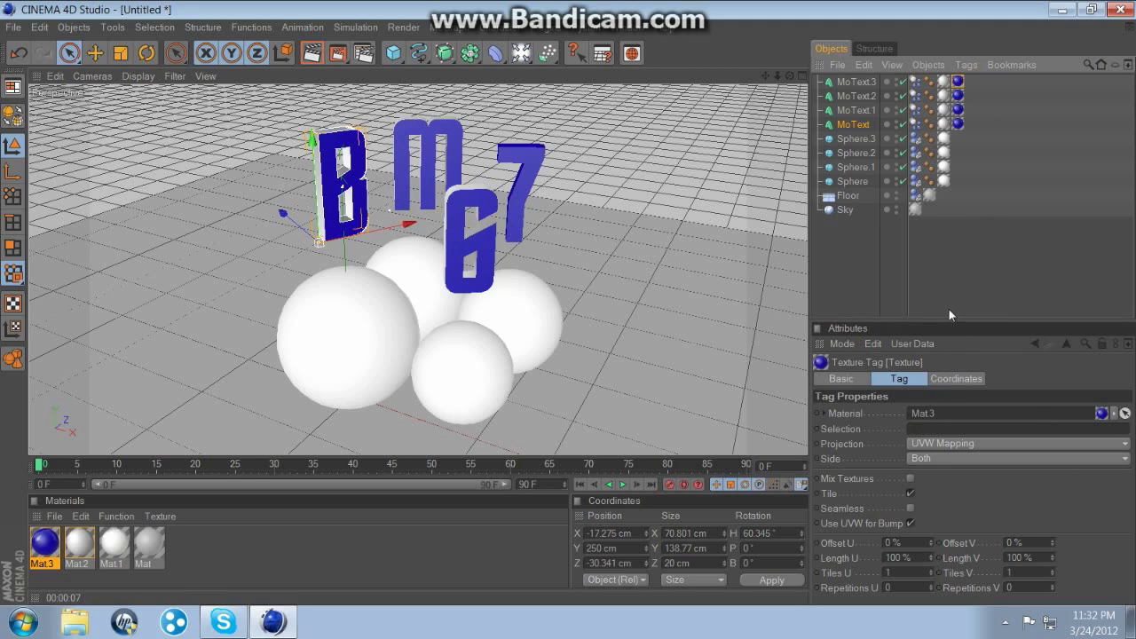
{"action": "left_click", "coordinate": [940, 428]}
{"action": "type", "text": "C1"}
{"action": "left_click", "coordinate": [617, 400]}
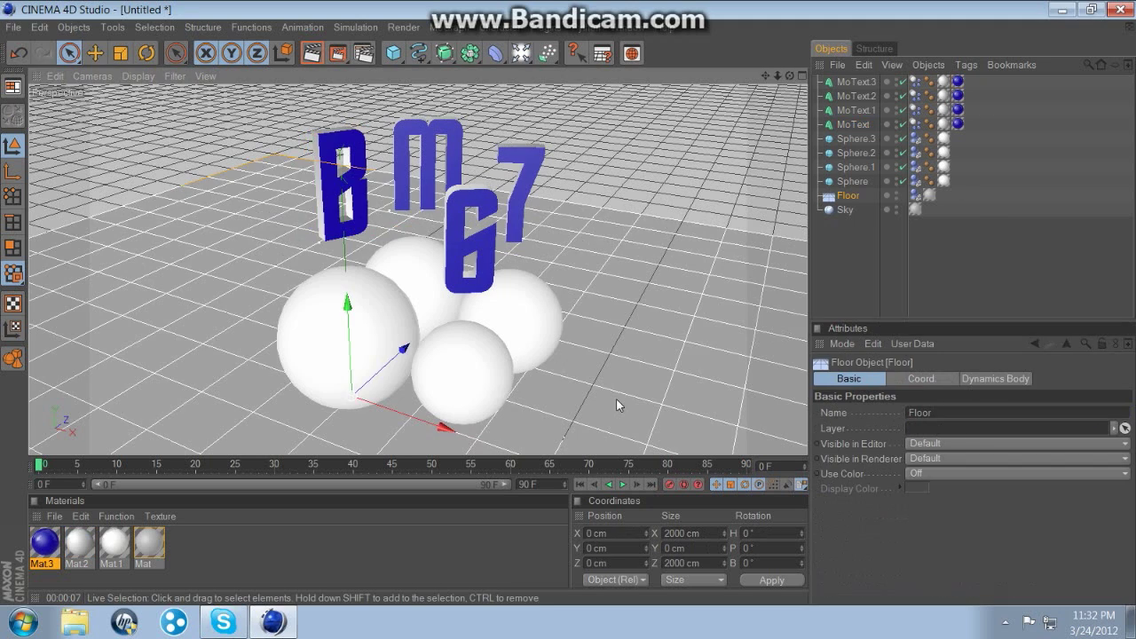
Render a preview of the active view at frame 0 to check the blue-fronted characters.
{"action": "mouse_move", "coordinate": [790, 75]}
{"action": "left_mouse_down"}
{"action": "mouse_move", "coordinate": [723, 85]}
{"action": "mouse_move", "coordinate": [779, 80]}
{"action": "left_mouse_up"}
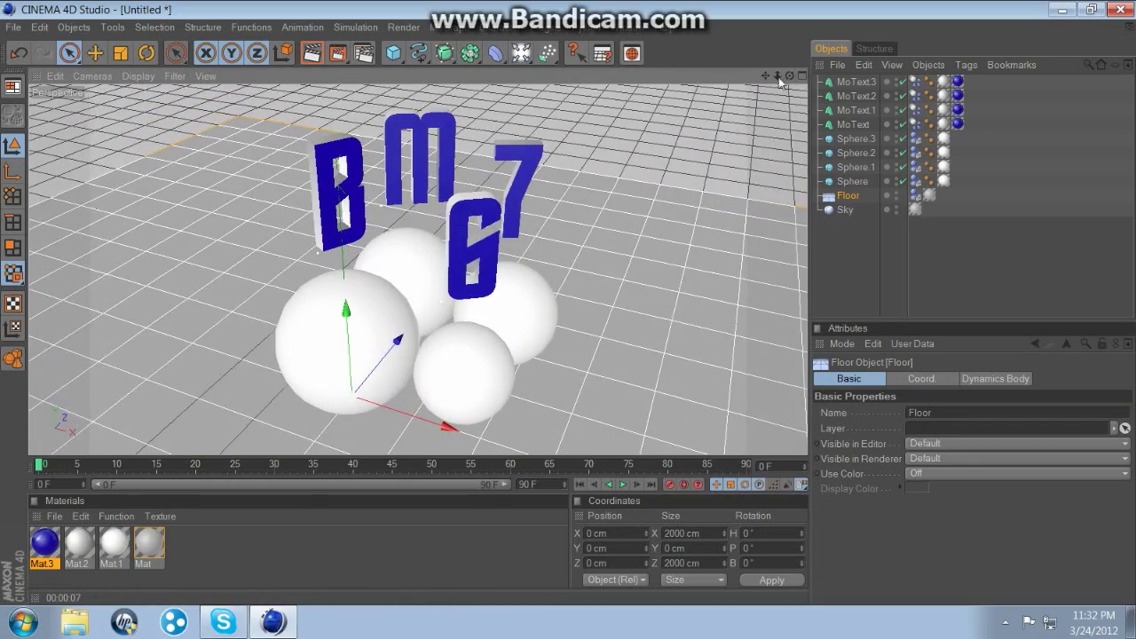
{"action": "left_click", "coordinate": [309, 53]}
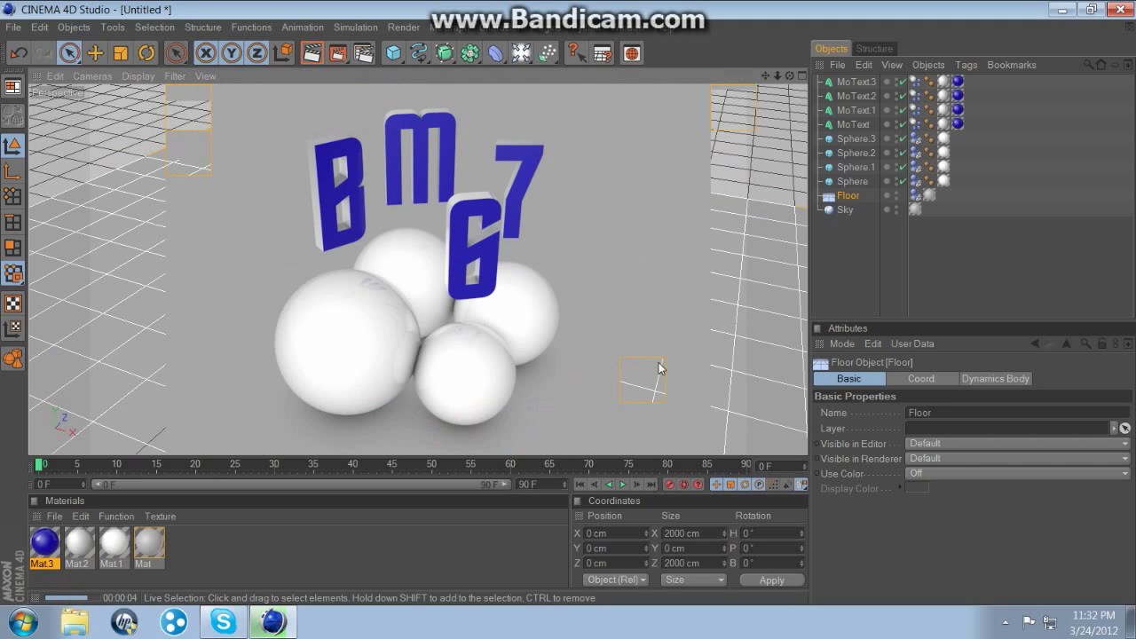
{"action": "left_click", "coordinate": [651, 367]}
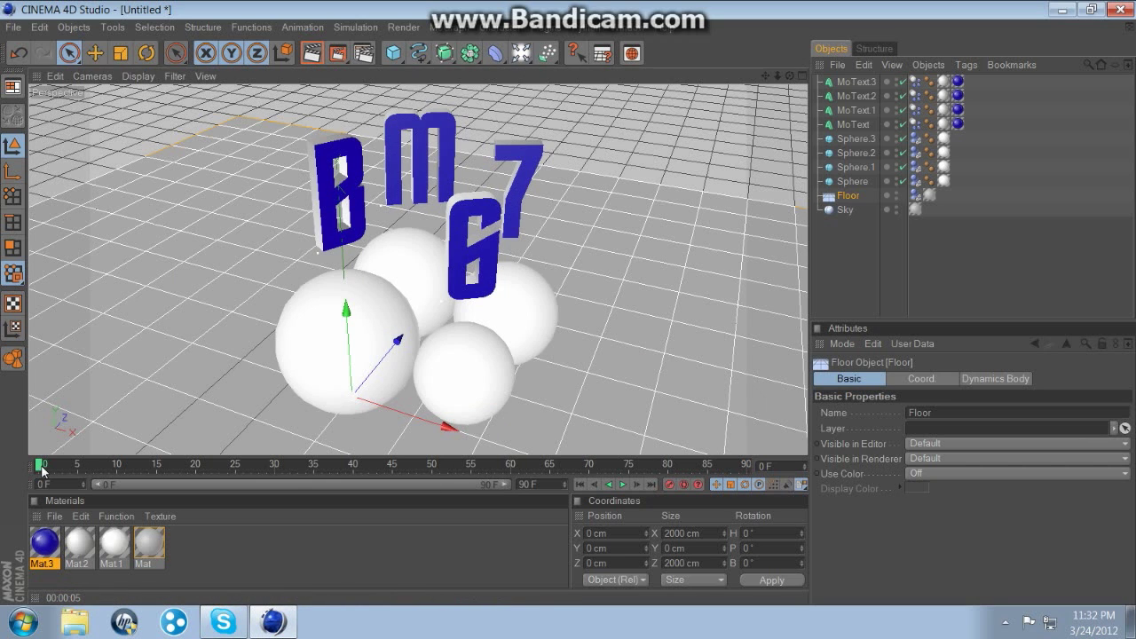
Advance the dynamics simulation to frame 12 so the characters rest on the spheres, and render a preview of the view.
{"action": "left_click_drag", "start_coordinate": [42, 470], "coordinate": [124, 468]}
{"action": "left_click_drag", "start_coordinate": [130, 471], "coordinate": [136, 474]}
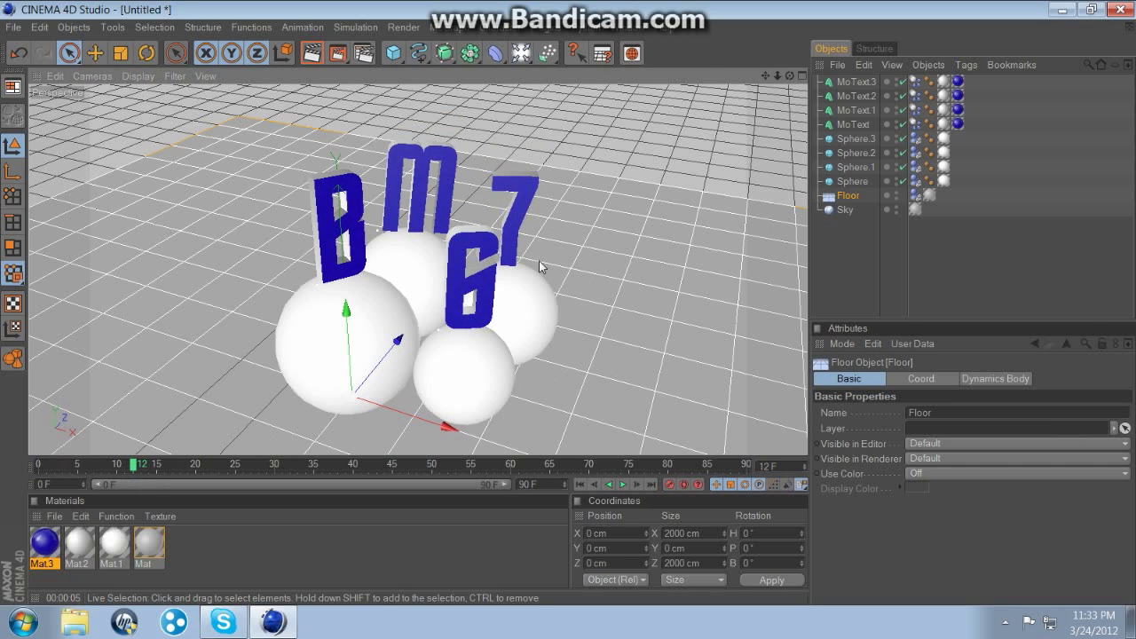
{"action": "mouse_move", "coordinate": [789, 77]}
{"action": "left_mouse_down"}
{"action": "mouse_move", "coordinate": [799, 89]}
{"action": "mouse_move", "coordinate": [777, 80]}
{"action": "mouse_move", "coordinate": [787, 82]}
{"action": "left_mouse_up"}
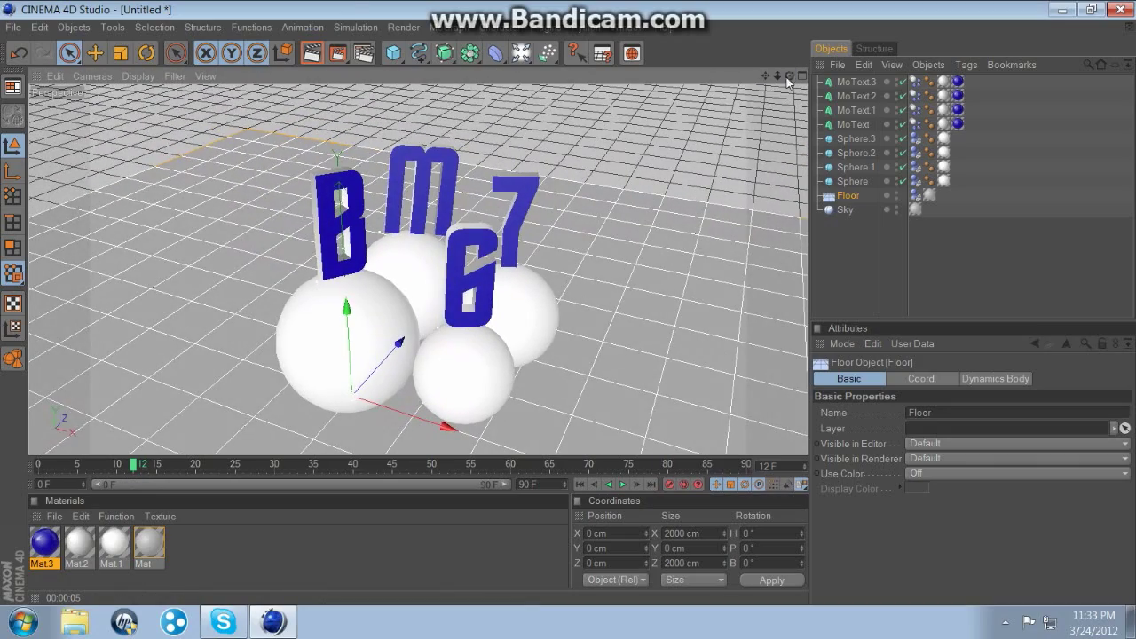
{"action": "left_click", "coordinate": [310, 55]}
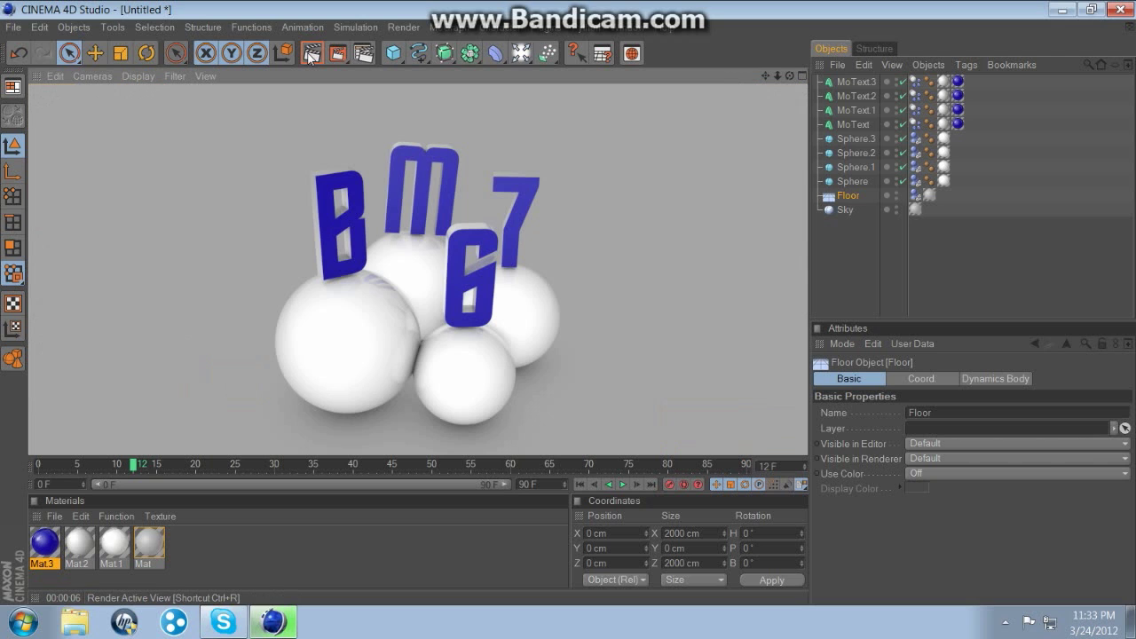
{"action": "left_click", "coordinate": [622, 382]}
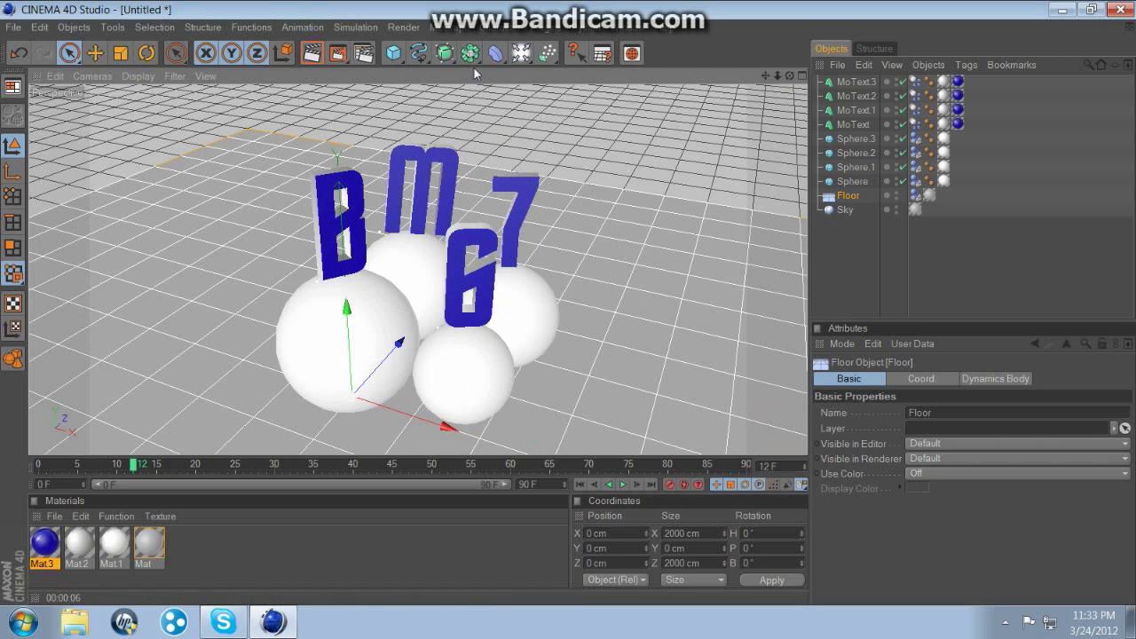
Add an omni light and position it at about X 265, Y 330, Z 91 cm, above and beside the characters.
{"action": "left_click_drag", "start_coordinate": [521, 59], "coordinate": [578, 82]}
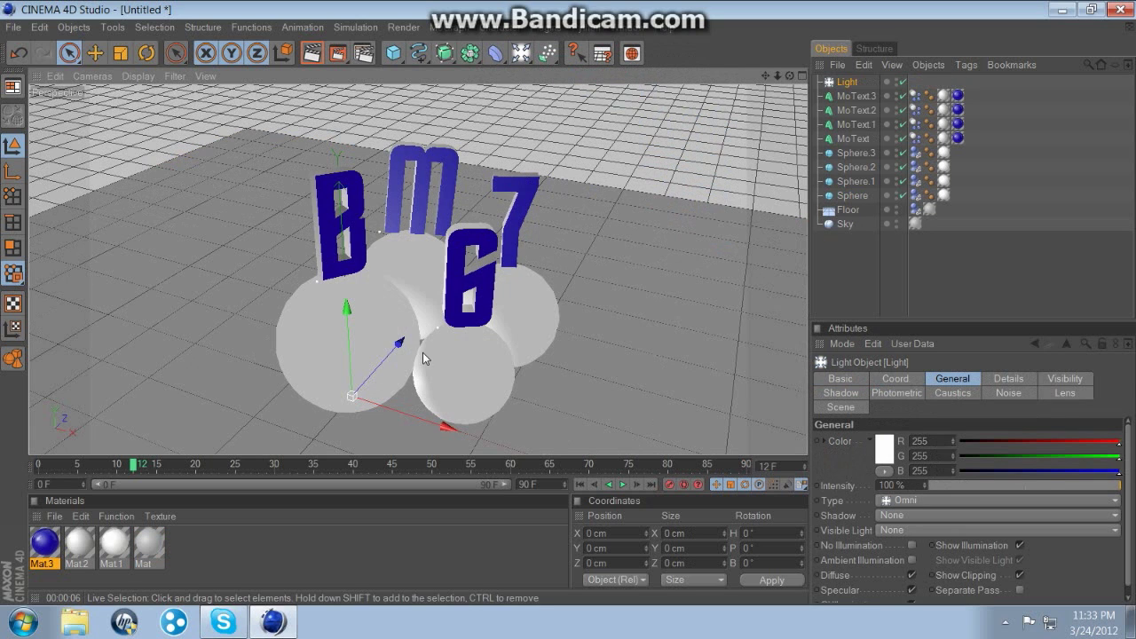
{"action": "left_click_drag", "start_coordinate": [347, 355], "coordinate": [374, 132]}
{"action": "left_click_drag", "start_coordinate": [468, 181], "coordinate": [681, 213]}
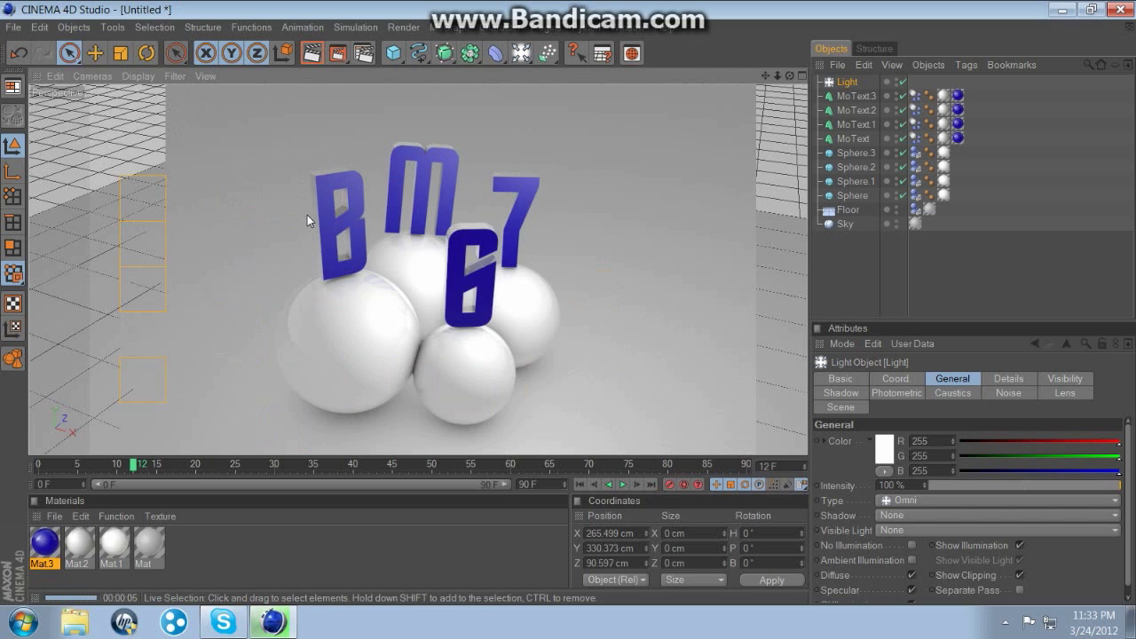
Add a MoText object and replace its default text with the owner's first name in capitals.
{"action": "left_click", "coordinate": [636, 396]}
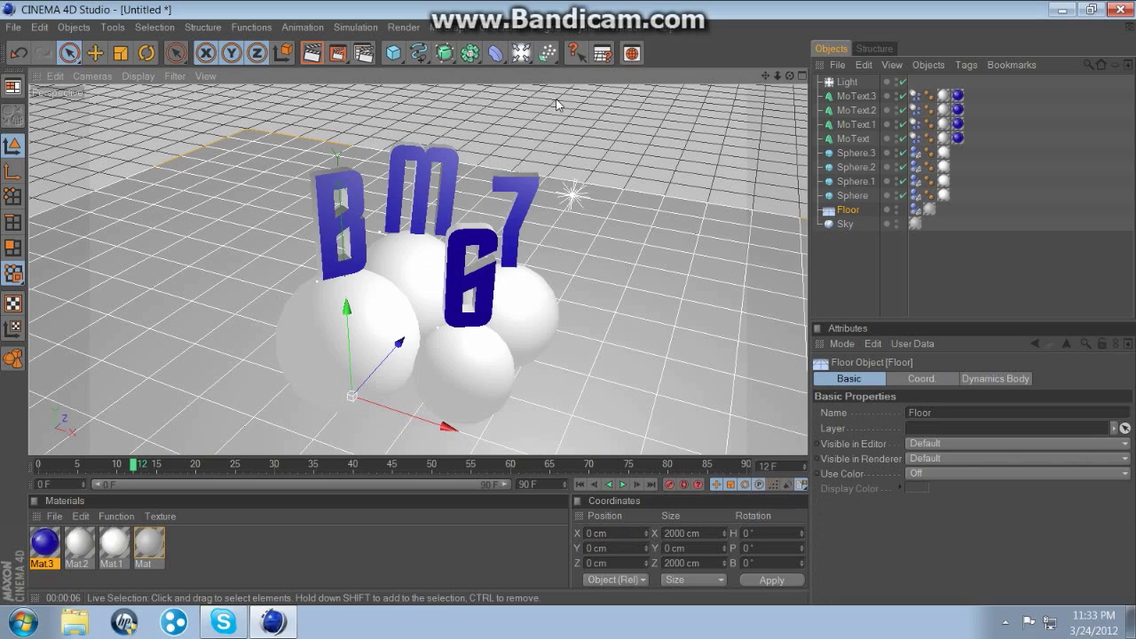
{"action": "scroll", "coordinate": [575, 229], "scroll_direction": "down", "scroll_amount": 2}
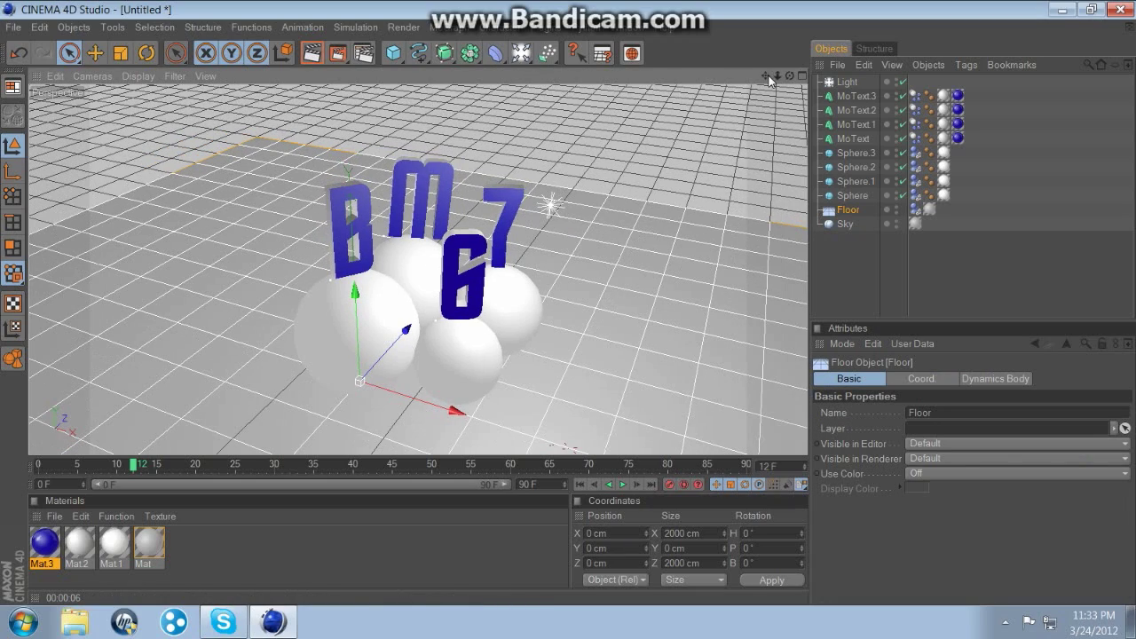
{"action": "left_click_drag", "start_coordinate": [766, 76], "coordinate": [753, 40]}
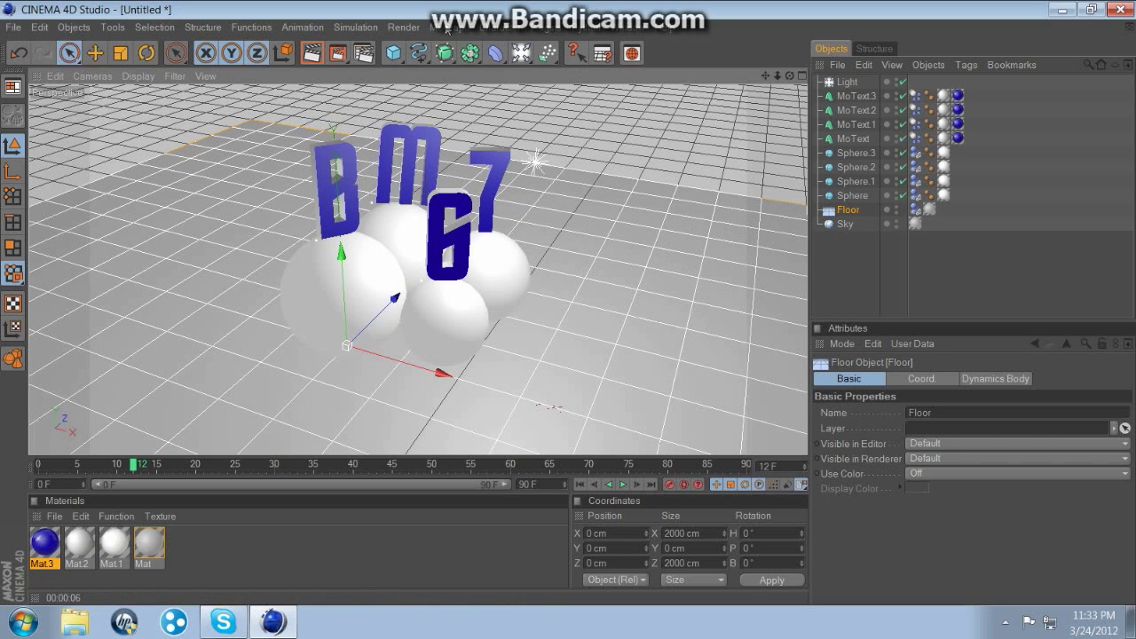
{"action": "left_click", "coordinate": [448, 26]}
{"action": "left_click", "coordinate": [495, 205]}
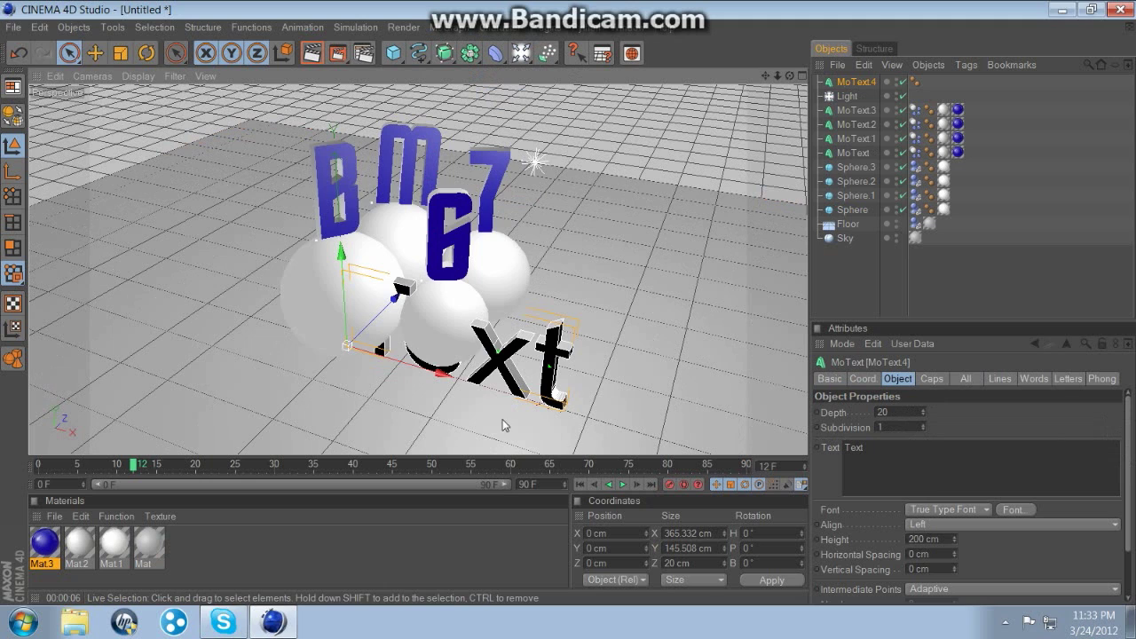
{"action": "double_click", "coordinate": [894, 463]}
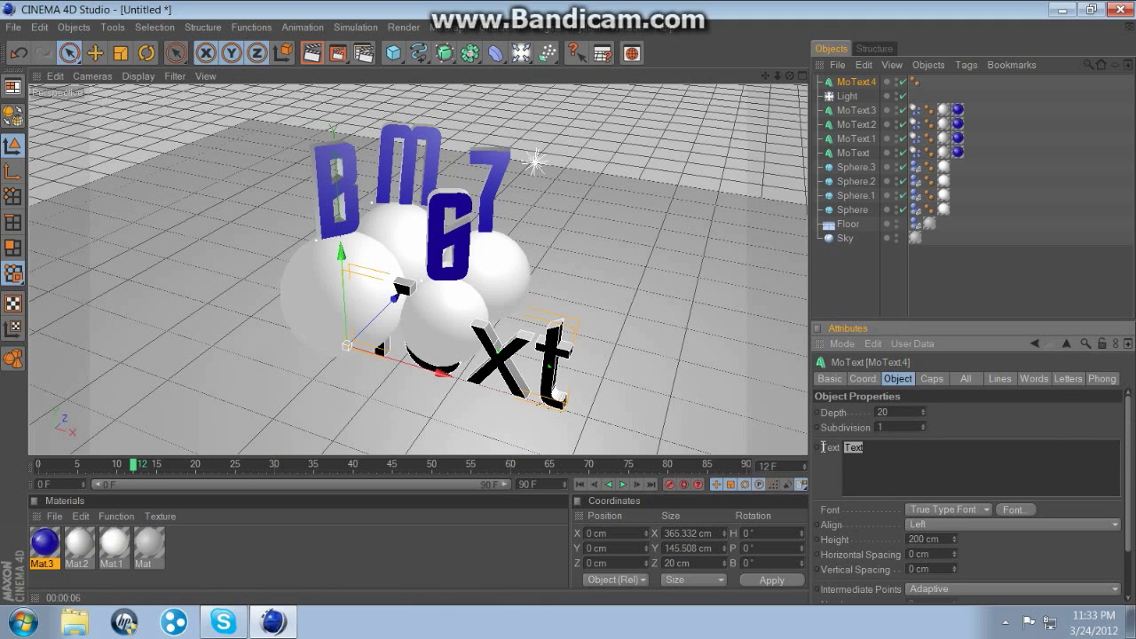
{"action": "key", "text": "BackSpace"}
{"action": "type", "text": "BRADY"}
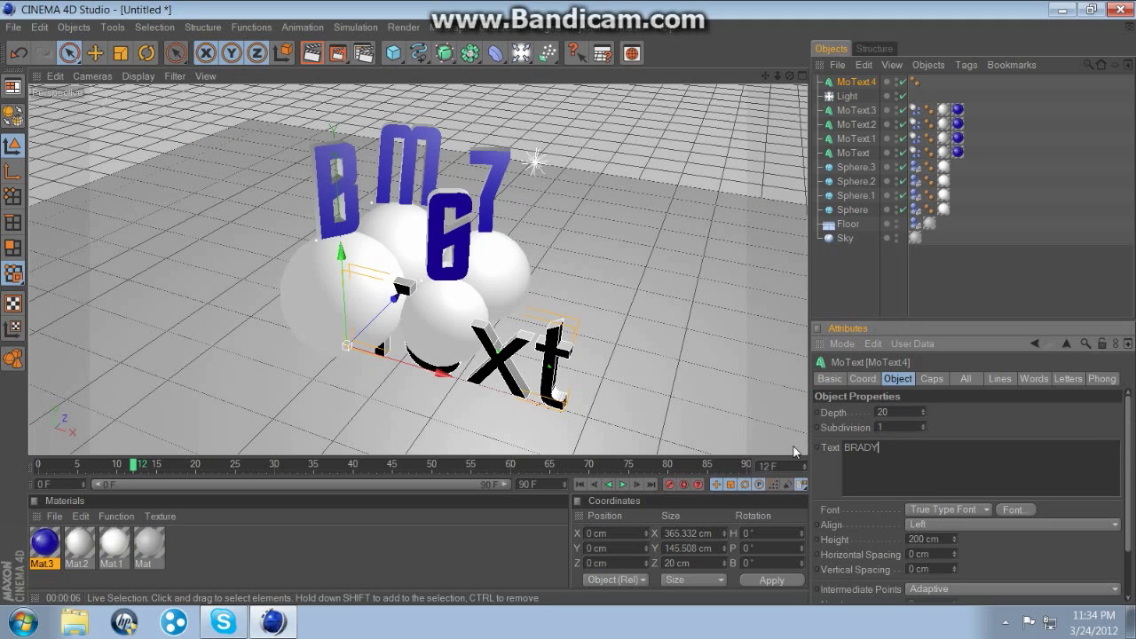
{"action": "left_click", "coordinate": [640, 414]}
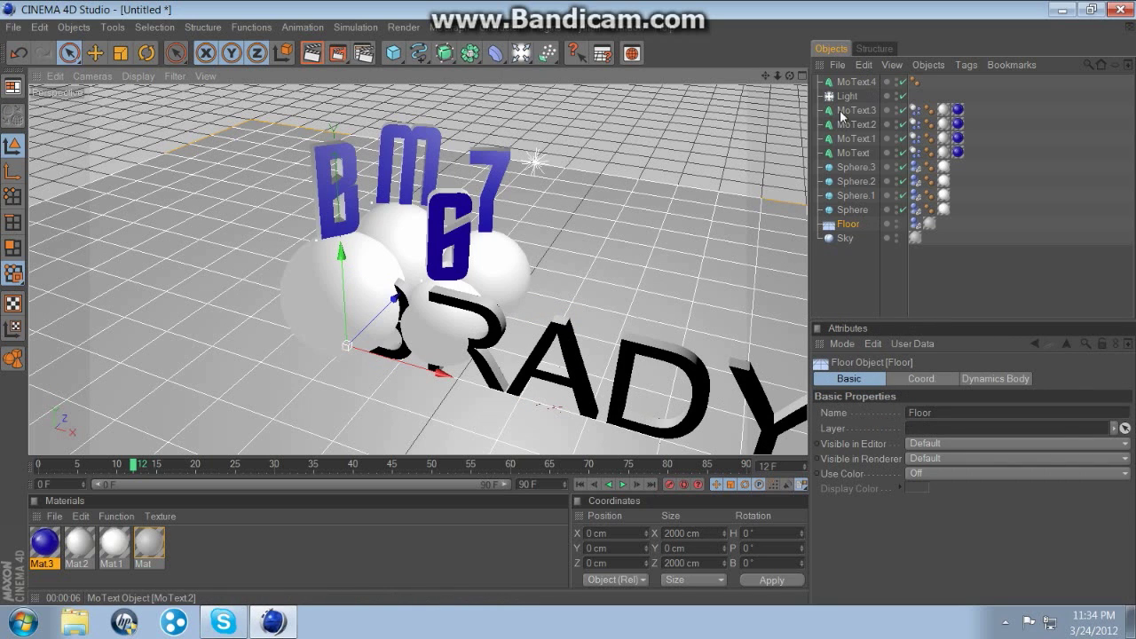
Set the font of the new name text to Trek.
{"action": "left_click", "coordinate": [857, 81]}
{"action": "left_click", "coordinate": [961, 461]}
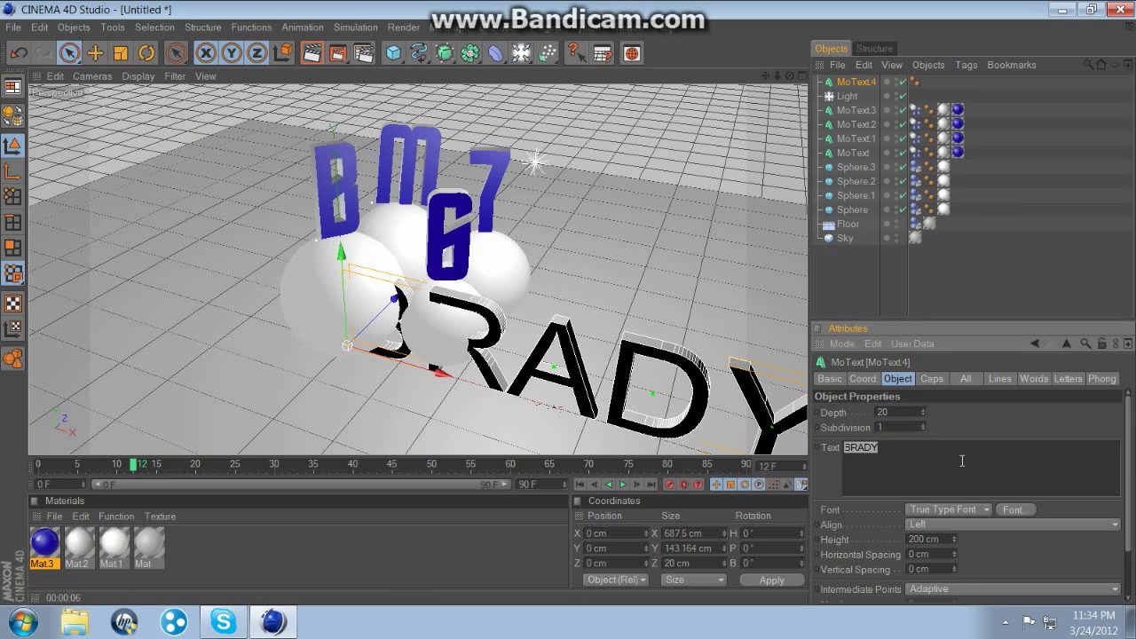
{"action": "left_click", "coordinate": [1004, 510]}
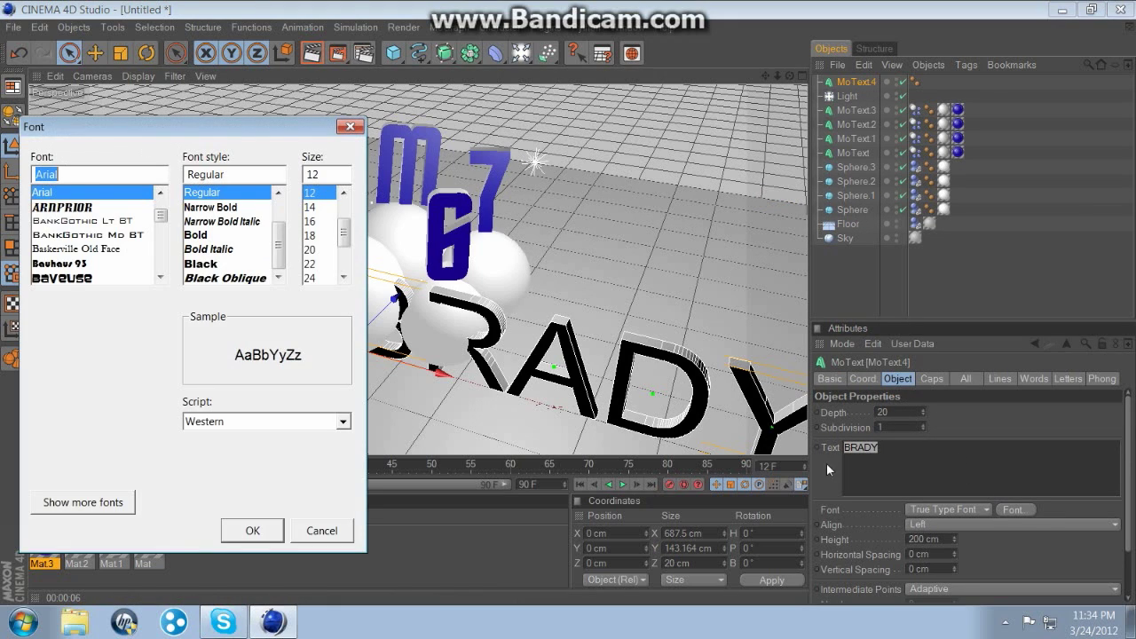
{"action": "type", "text": "Trek"}
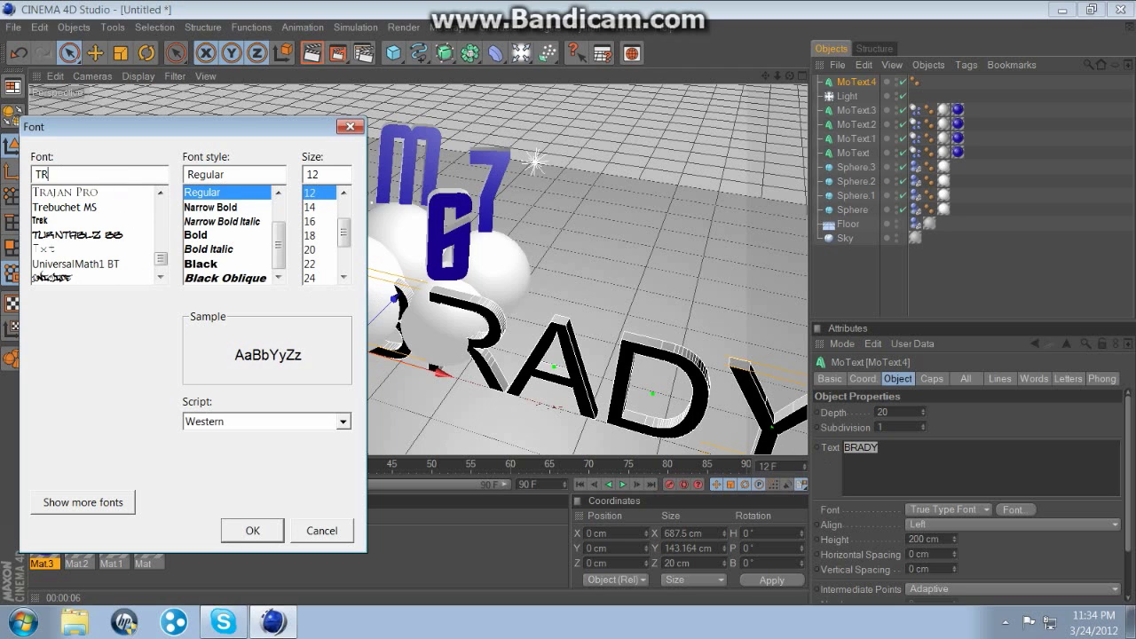
{"action": "left_click", "coordinate": [252, 530]}
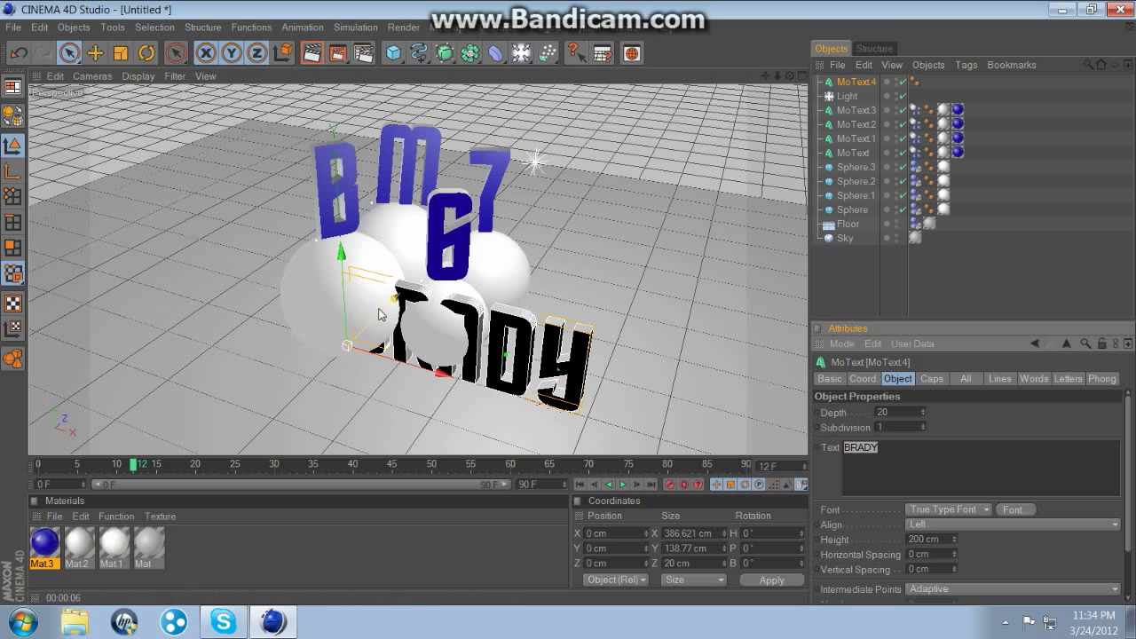
Move the name text in front of the spheres, to about X -176, Z -136 cm.
{"action": "left_click_drag", "start_coordinate": [391, 301], "coordinate": [350, 346]}
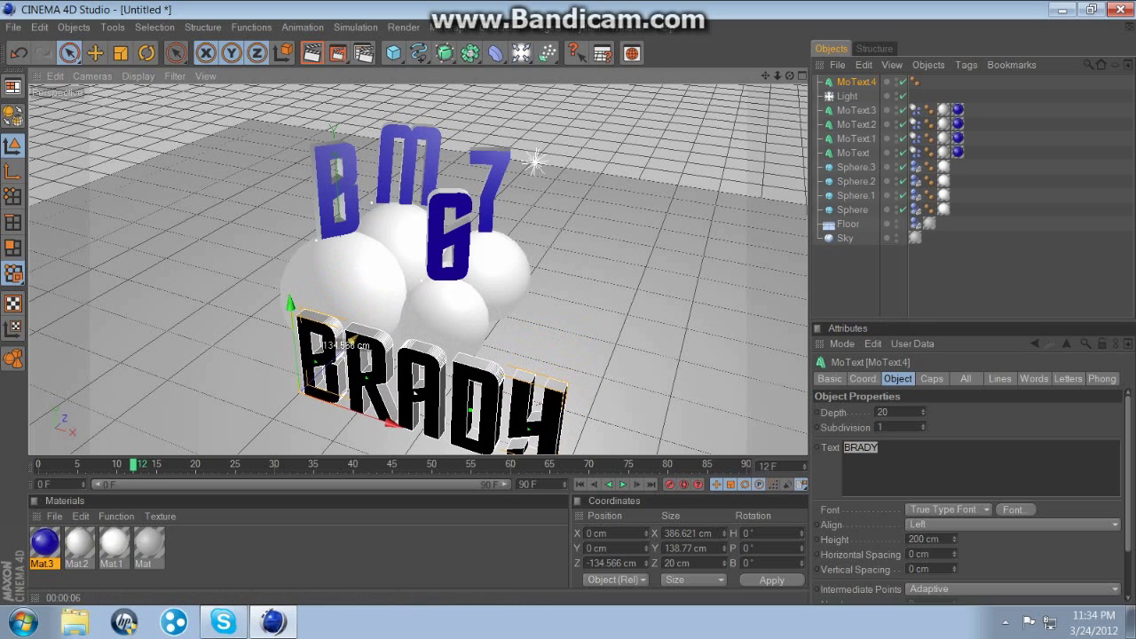
{"action": "left_click_drag", "start_coordinate": [390, 426], "coordinate": [290, 401]}
{"action": "left_click", "coordinate": [627, 349]}
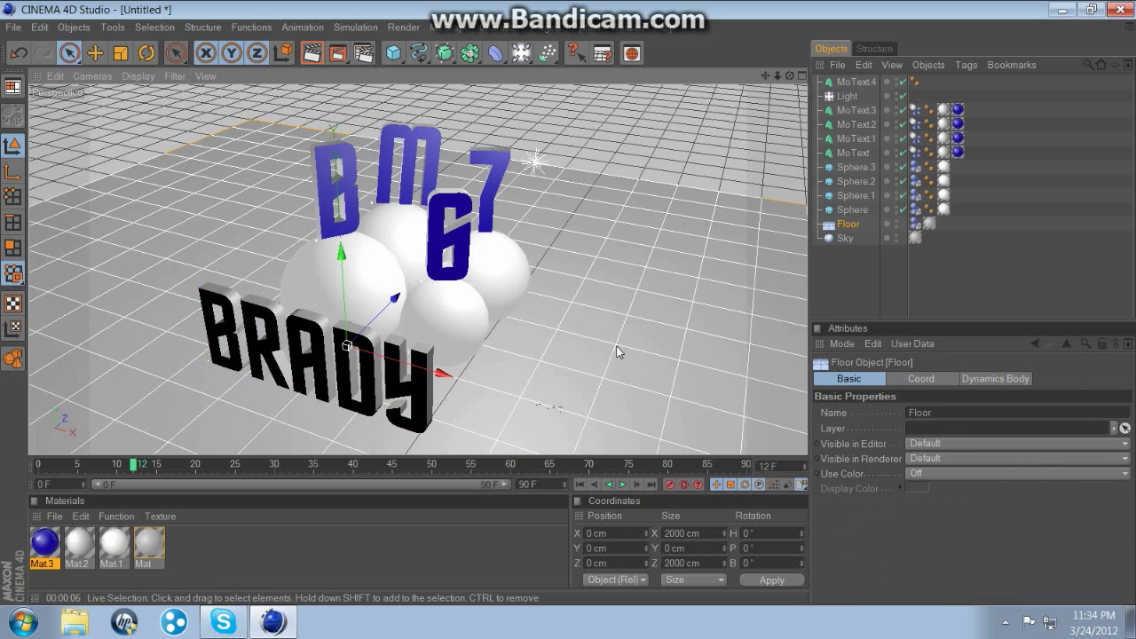
Duplicate the name text and move the copy along X to about 152 cm.
{"action": "left_click", "coordinate": [420, 399]}
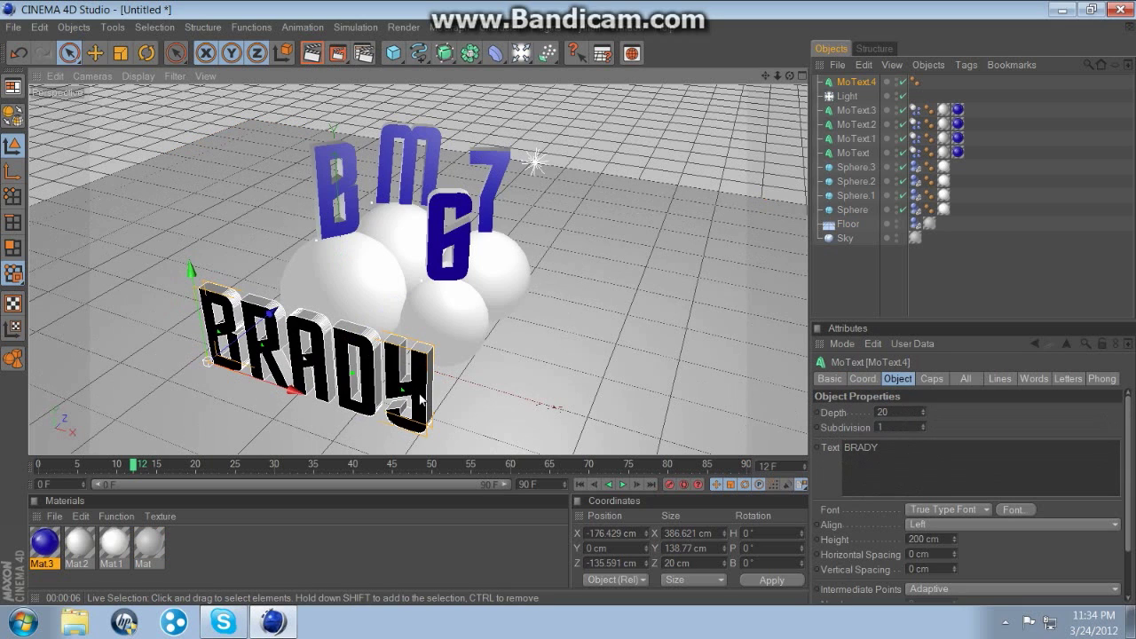
{"action": "key", "text": "ctrl+c"}
{"action": "key", "text": "ctrl+v"}
{"action": "left_click_drag", "start_coordinate": [275, 377], "coordinate": [457, 413]}
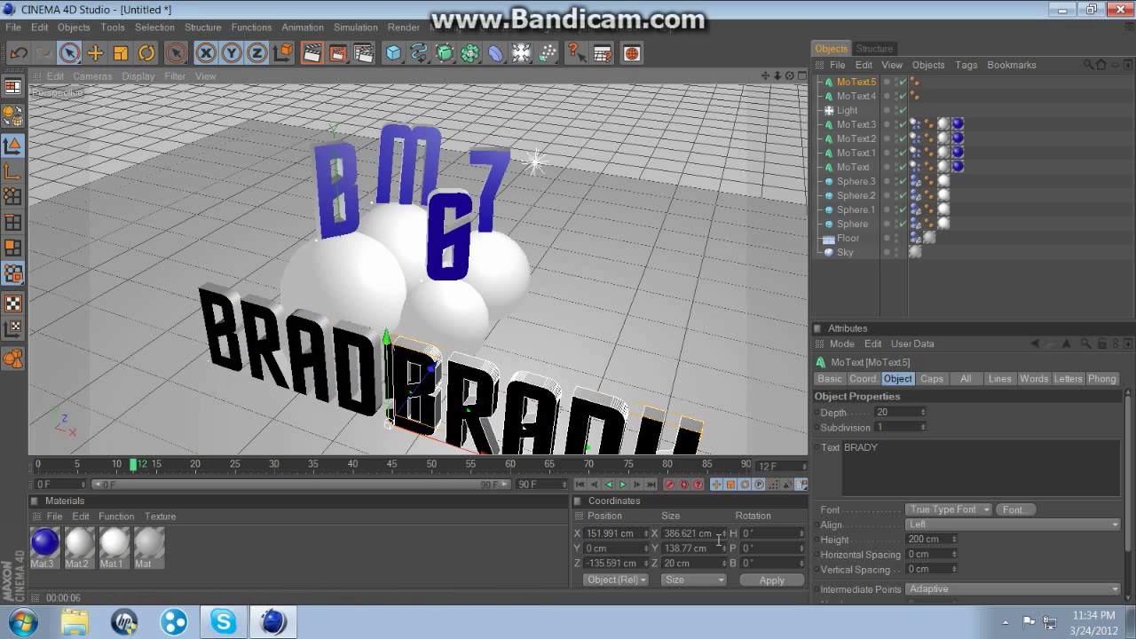
Rotate the copied text to a heading of 90° and move it beside the spheres, to about X 308, Z -30 cm.
{"action": "left_click", "coordinate": [762, 534]}
{"action": "type", "text": "90"}
{"action": "key", "text": "Return"}
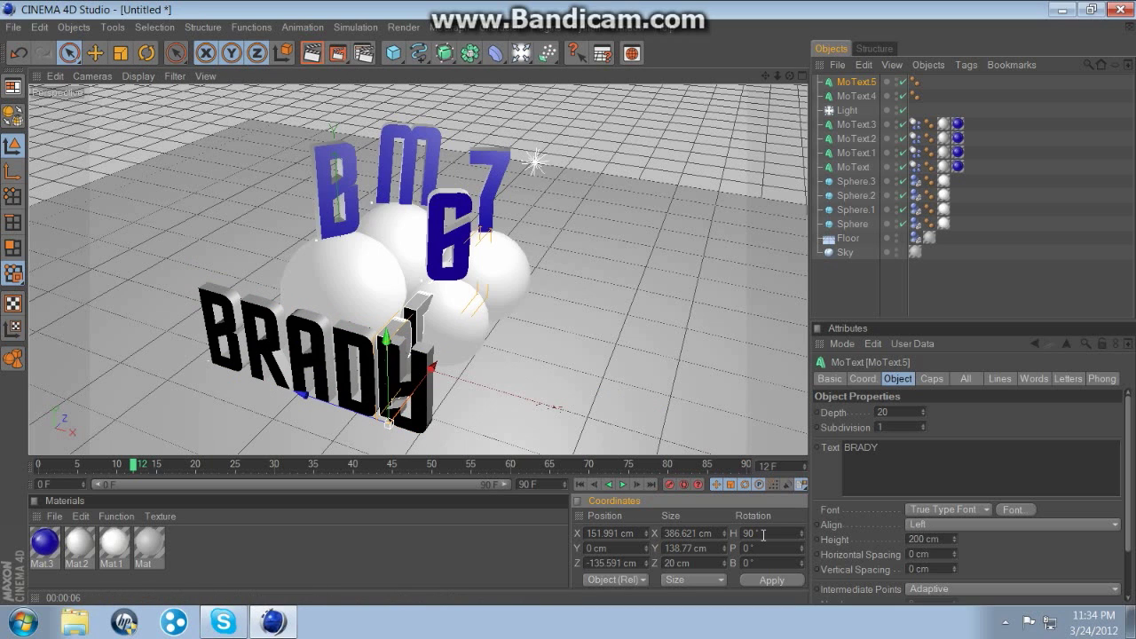
{"action": "left_click_drag", "start_coordinate": [301, 394], "coordinate": [403, 430]}
{"action": "left_click_drag", "start_coordinate": [547, 425], "coordinate": [532, 434]}
{"action": "left_click", "coordinate": [533, 435]}
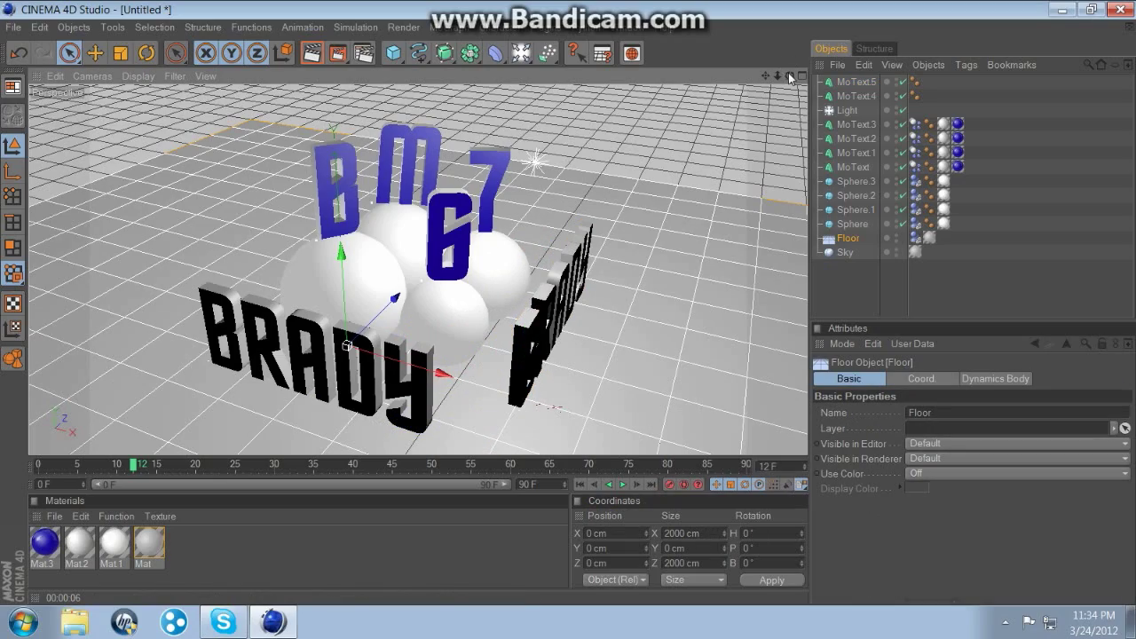
Change the rotated copy's text to M67.
{"action": "left_click_drag", "start_coordinate": [788, 73], "coordinate": [679, 82]}
{"action": "left_click", "coordinate": [537, 365]}
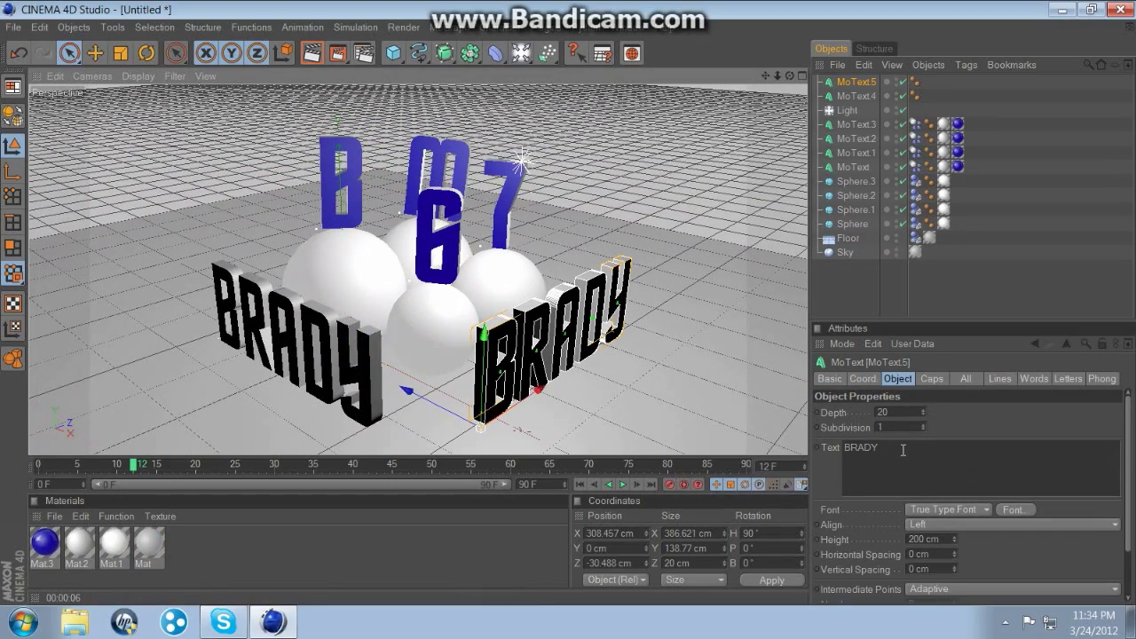
{"action": "left_click_drag", "start_coordinate": [903, 450], "coordinate": [748, 448]}
{"action": "key", "text": "BackSpace"}
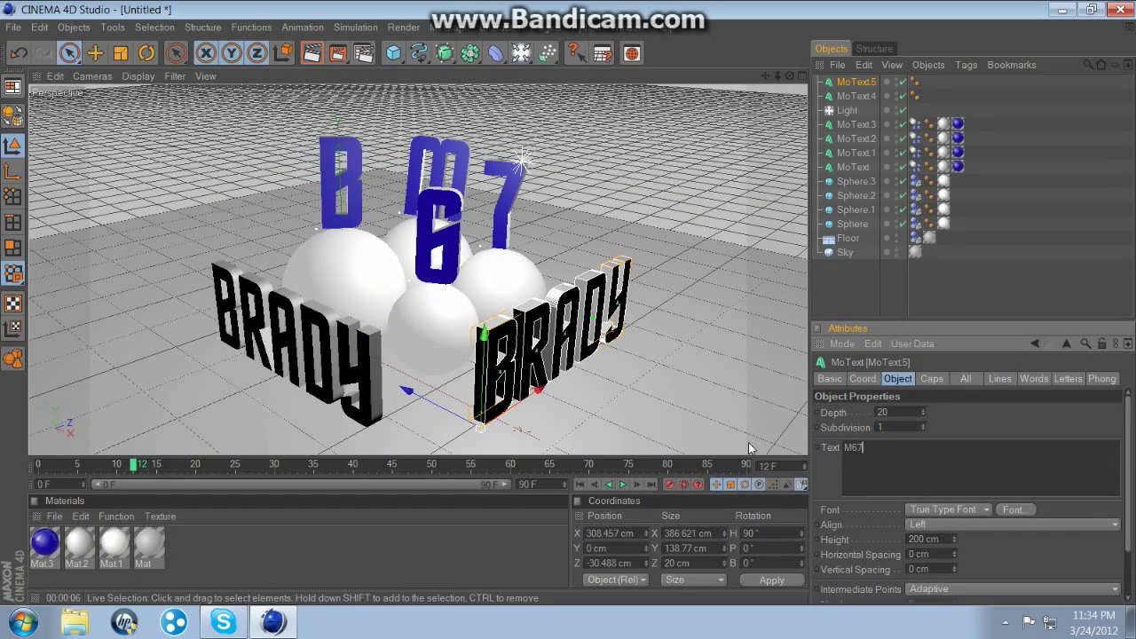
{"action": "left_click", "coordinate": [577, 375]}
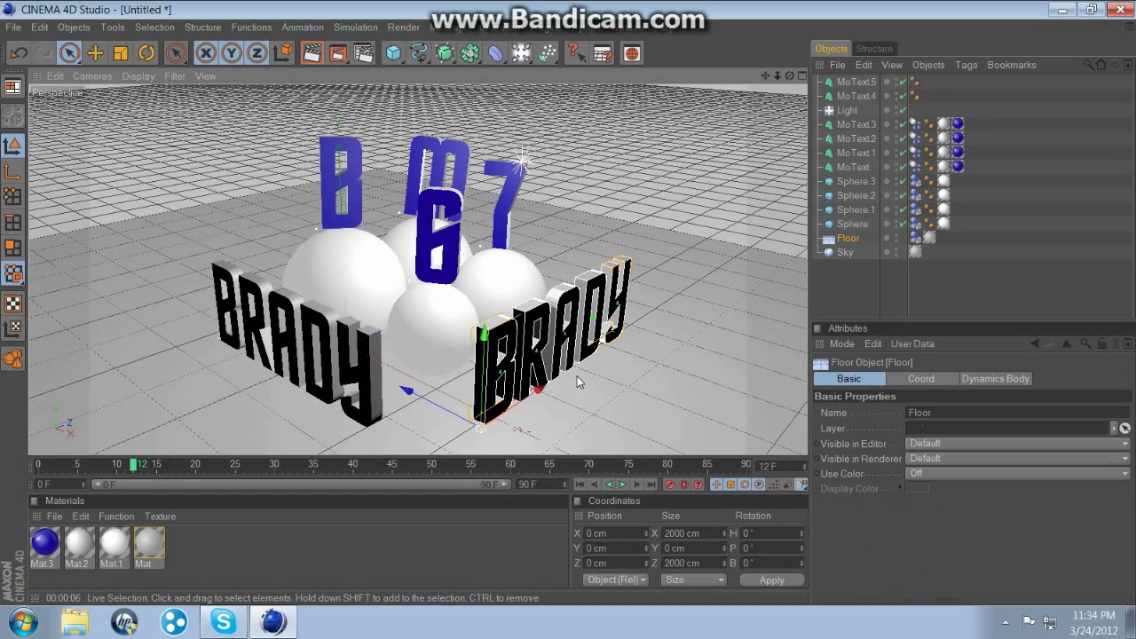
Transfer the white and blue texture tags from MoText.3 to the M67 text.
{"action": "left_click", "coordinate": [956, 125]}
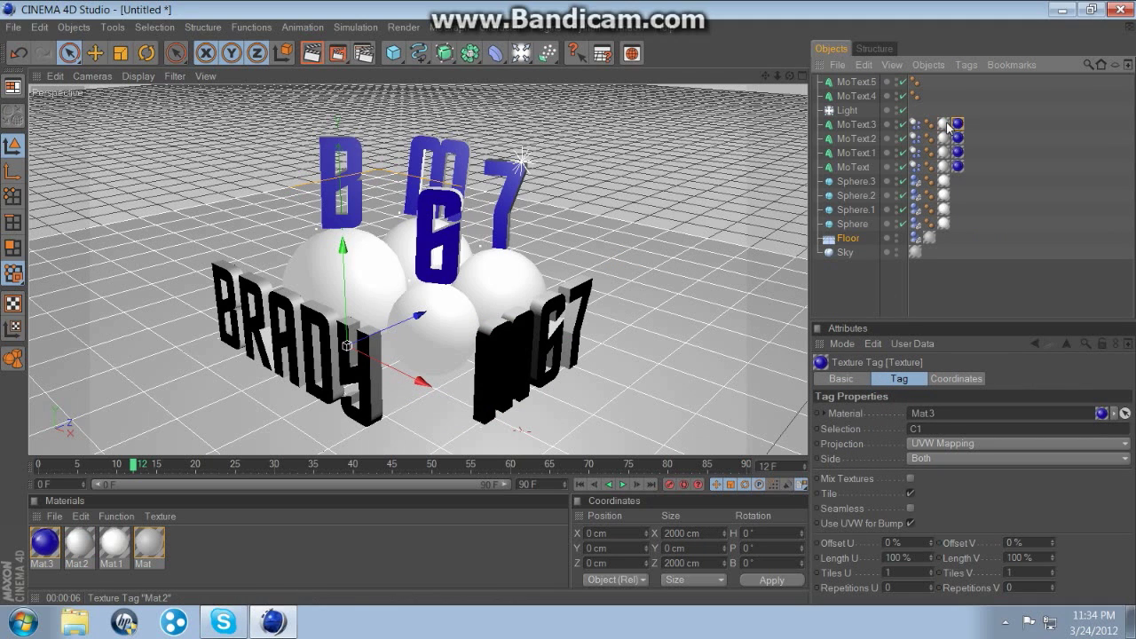
{"action": "left_click", "coordinate": [942, 125], "text": "shift"}
{"action": "left_click_drag", "start_coordinate": [942, 124], "coordinate": [931, 83]}
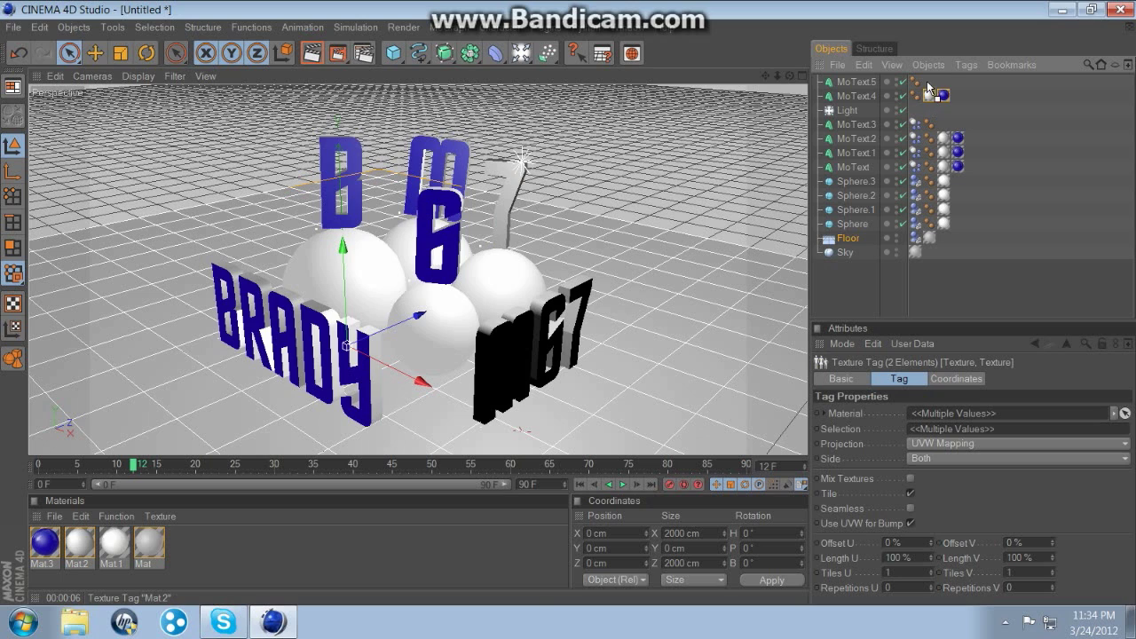
{"action": "left_click", "coordinate": [755, 335]}
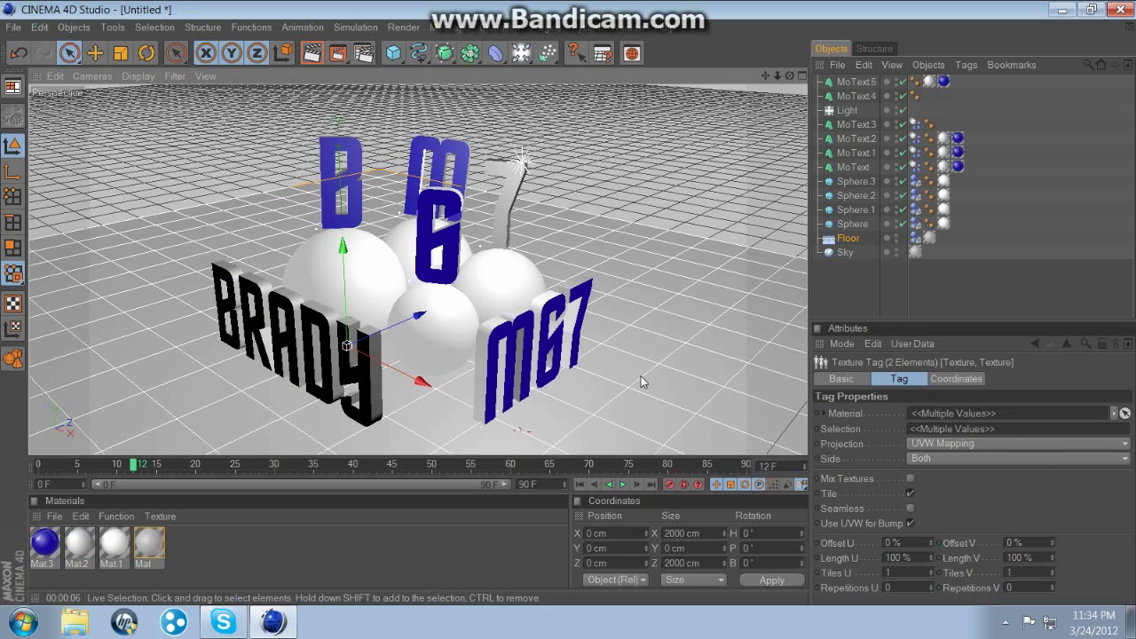
Copy the white and blue texture tags from the M67 text to the name text.
{"action": "left_click", "coordinate": [942, 81]}
{"action": "left_click", "coordinate": [929, 82]}
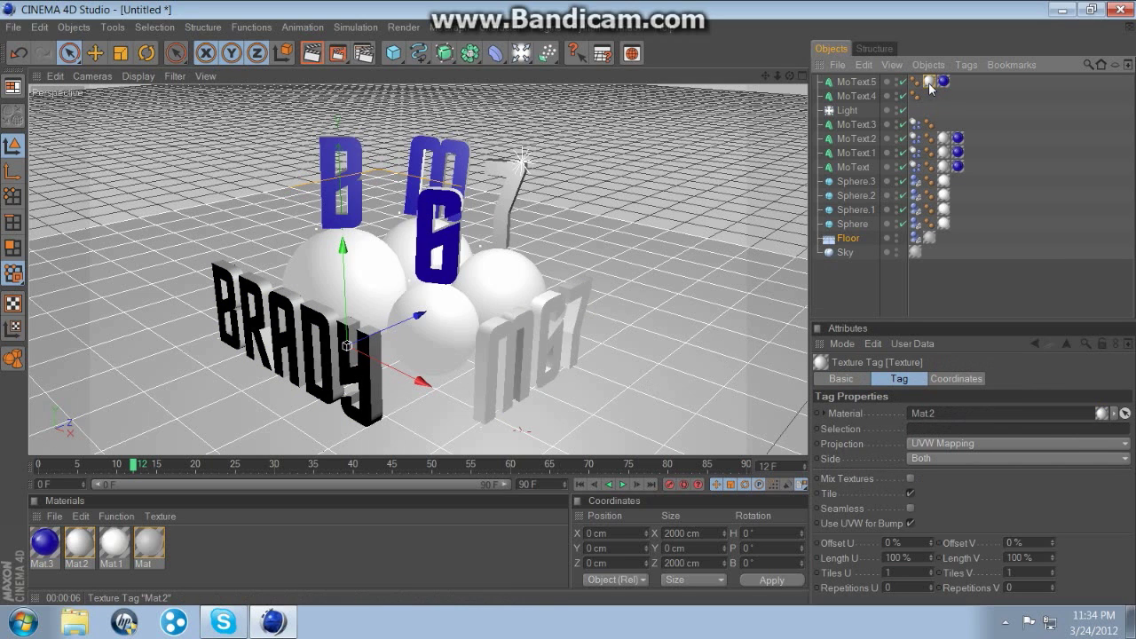
{"action": "left_click", "coordinate": [942, 81]}
{"action": "double_click", "coordinate": [929, 82]}
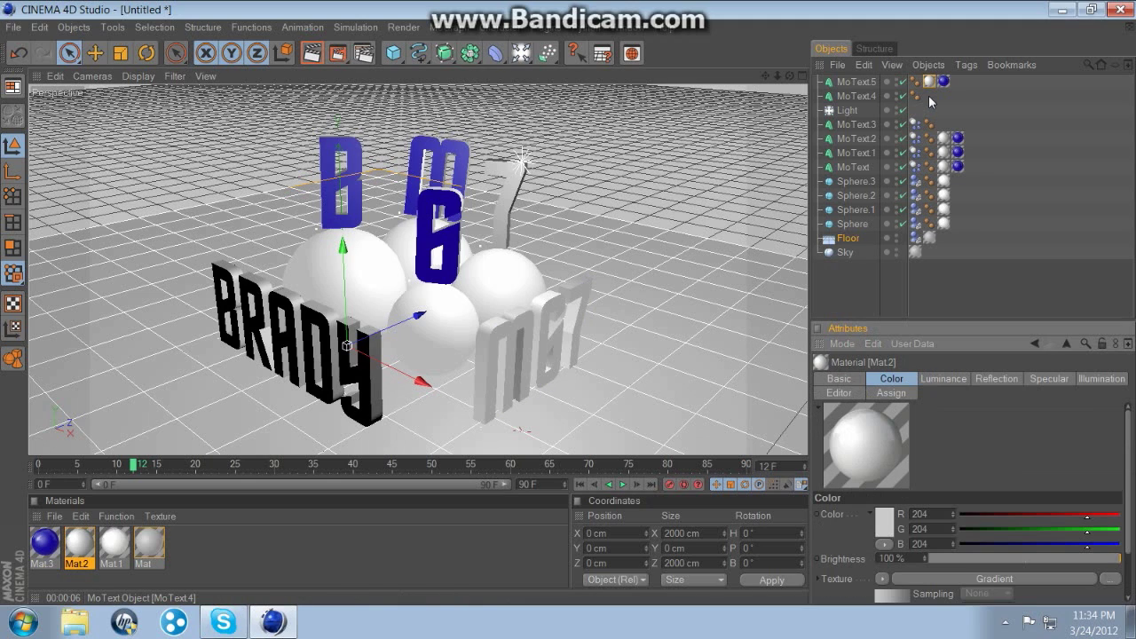
{"action": "mouse_move", "coordinate": [929, 82]}
{"action": "left_mouse_down", "text": "ctrl"}
{"action": "mouse_move", "coordinate": [929, 97]}
{"action": "mouse_move", "coordinate": [943, 98]}
{"action": "left_mouse_up", "text": "ctrl"}
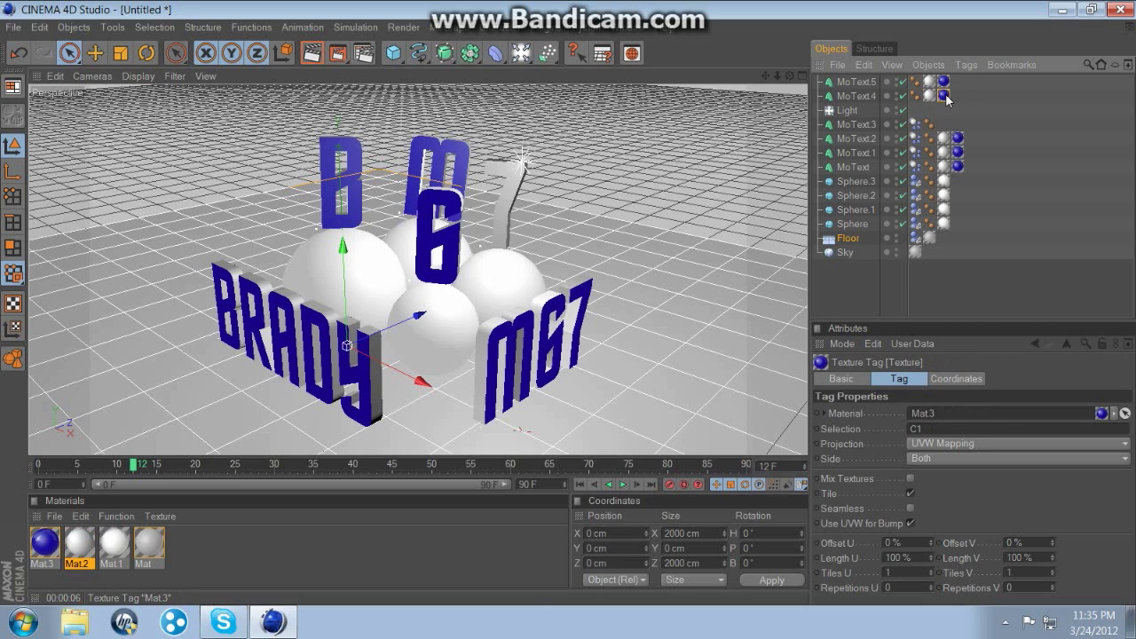
Render a preview of the active view to check the two front texts with their textures.
{"action": "left_click", "coordinate": [719, 385]}
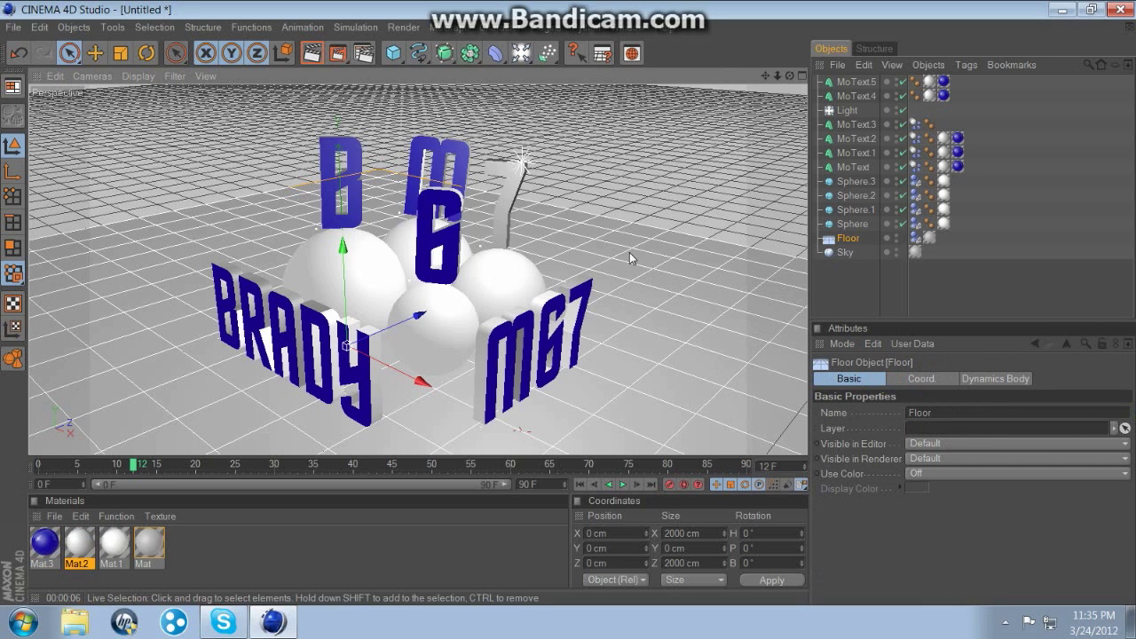
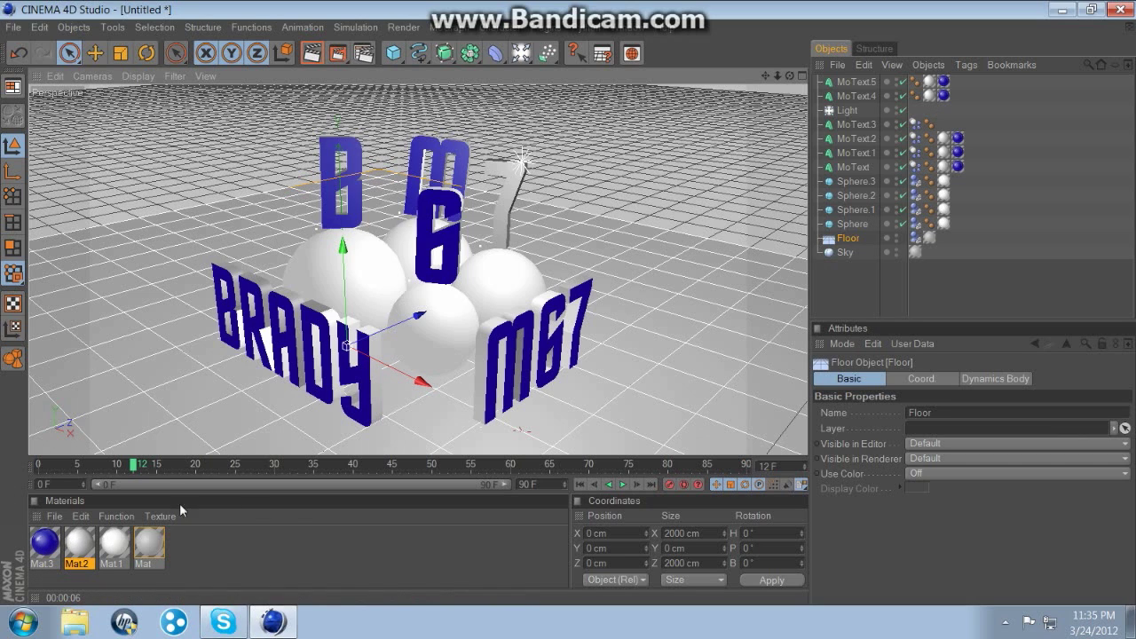
{"action": "left_click", "coordinate": [312, 54]}
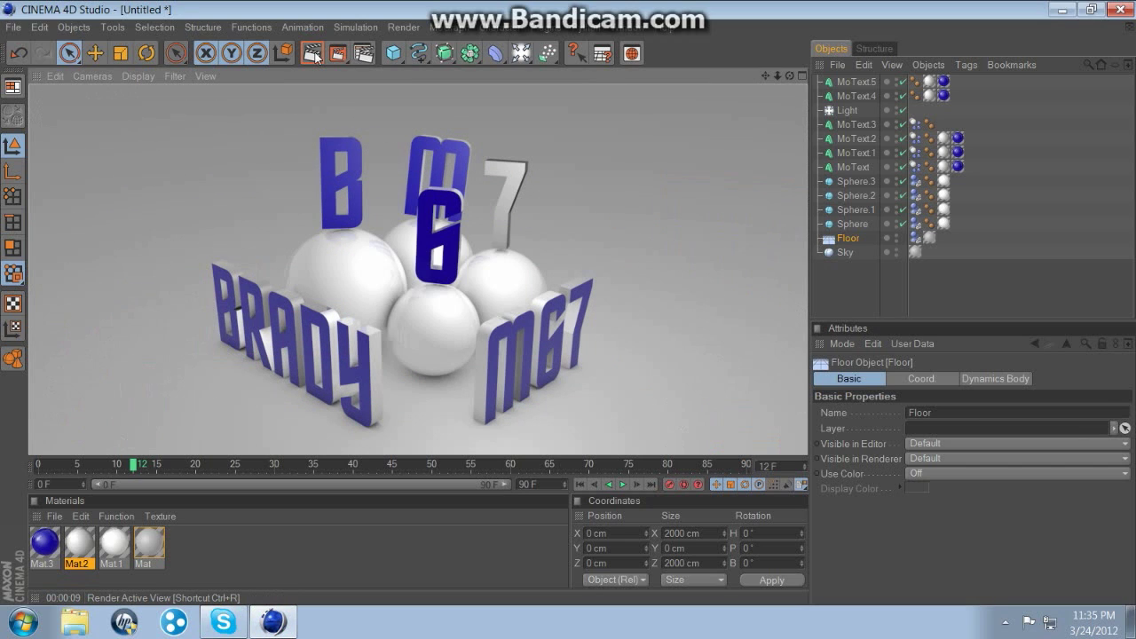
{"action": "left_click", "coordinate": [667, 352]}
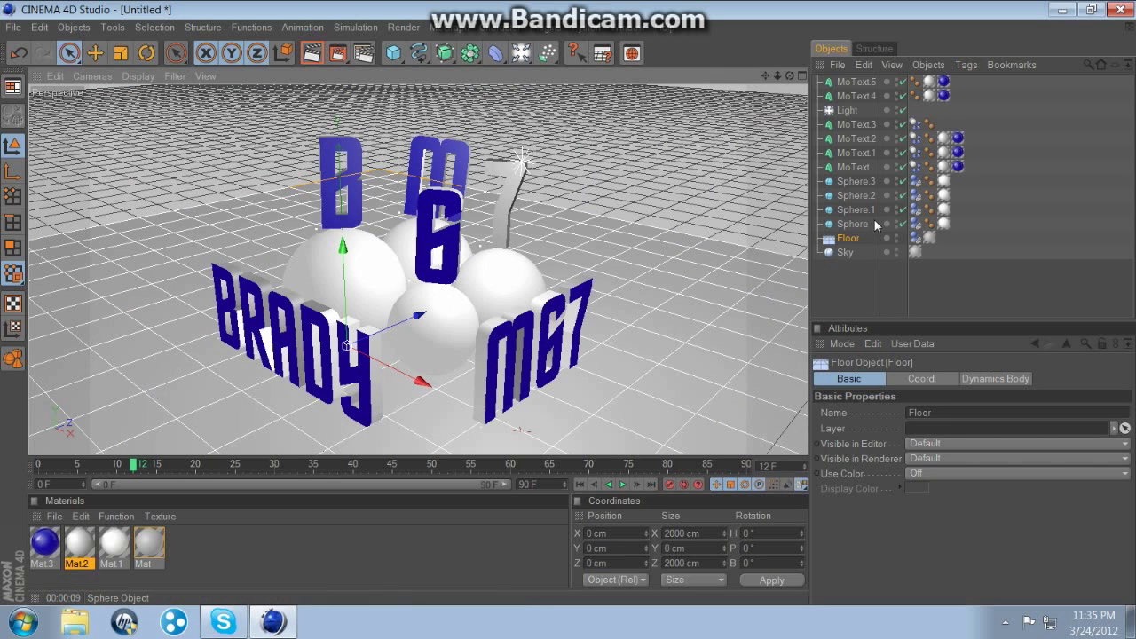
Copy the white and blue texture tags from MoText.2 onto the 7 (MoText.3), and render a preview of the view.
{"action": "left_click", "coordinate": [942, 140]}
{"action": "left_click_drag", "start_coordinate": [942, 140], "coordinate": [955, 127], "text": "ctrl"}
{"action": "left_click", "coordinate": [659, 419]}
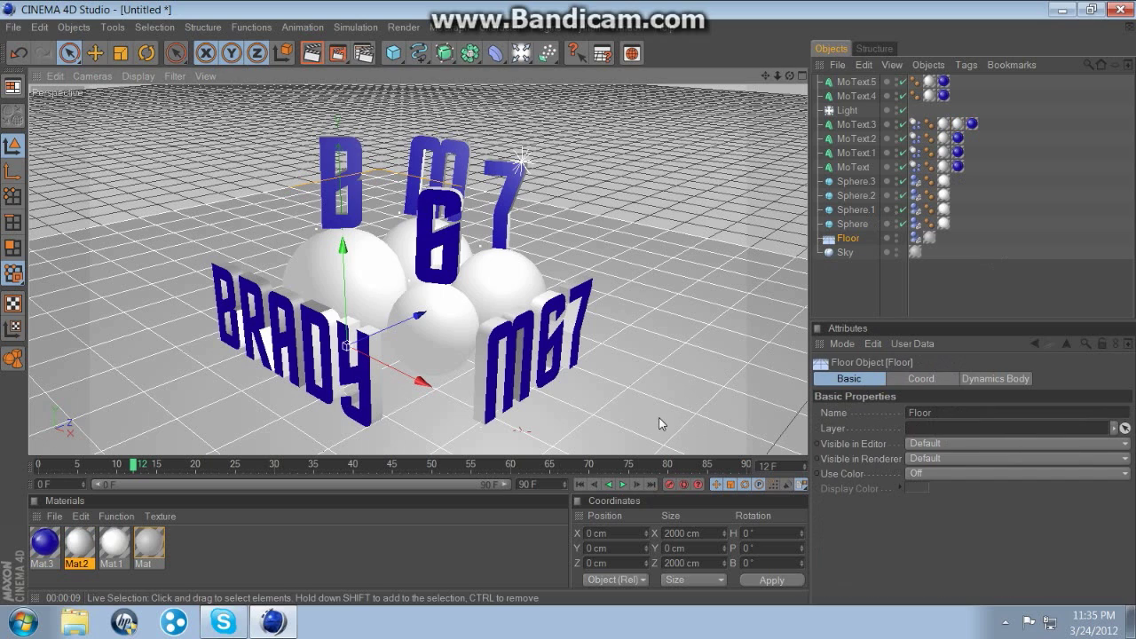
{"action": "left_click", "coordinate": [314, 56]}
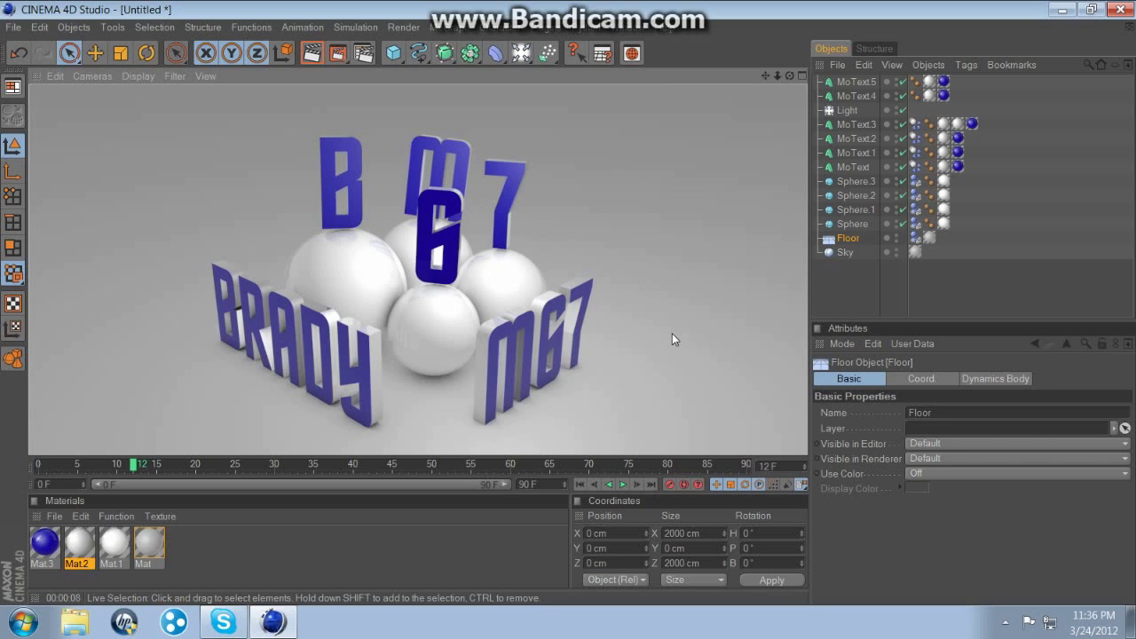
{"action": "left_click", "coordinate": [330, 550]}
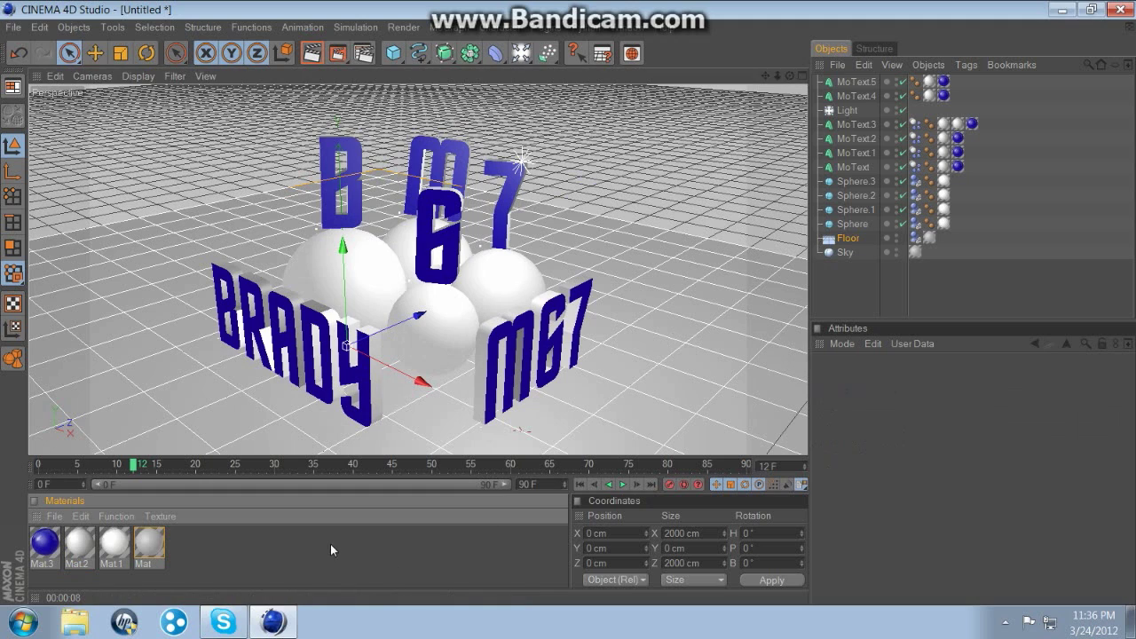
Enable reflection on the grey floor material Mat and set its reflection brightness to 14 %.
{"action": "double_click", "coordinate": [148, 543]}
{"action": "left_click", "coordinate": [290, 309]}
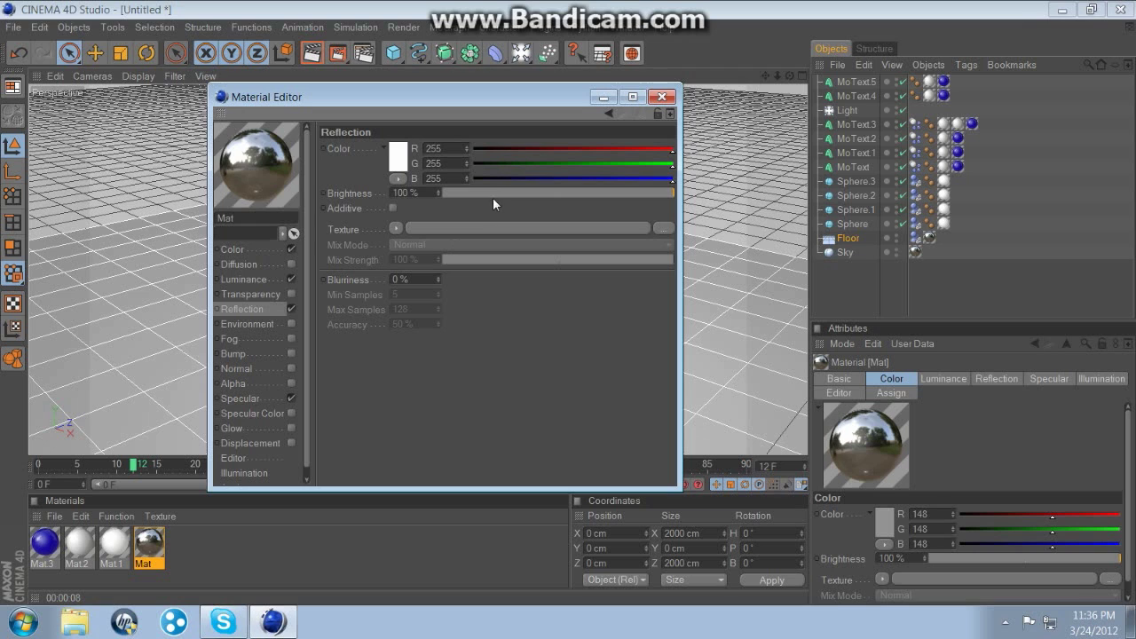
{"action": "left_click_drag", "start_coordinate": [492, 195], "coordinate": [472, 194]}
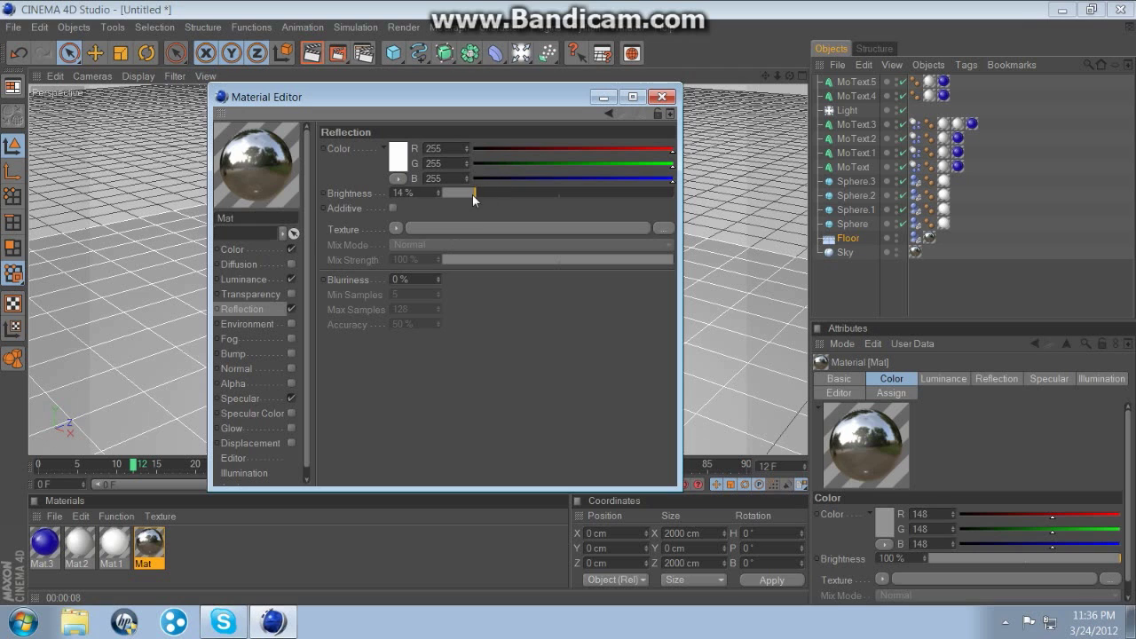
Load a Fresnel texture into the reflection channel of the floor material Mat and close the material settings.
{"action": "left_click", "coordinate": [406, 233]}
{"action": "left_click", "coordinate": [426, 379]}
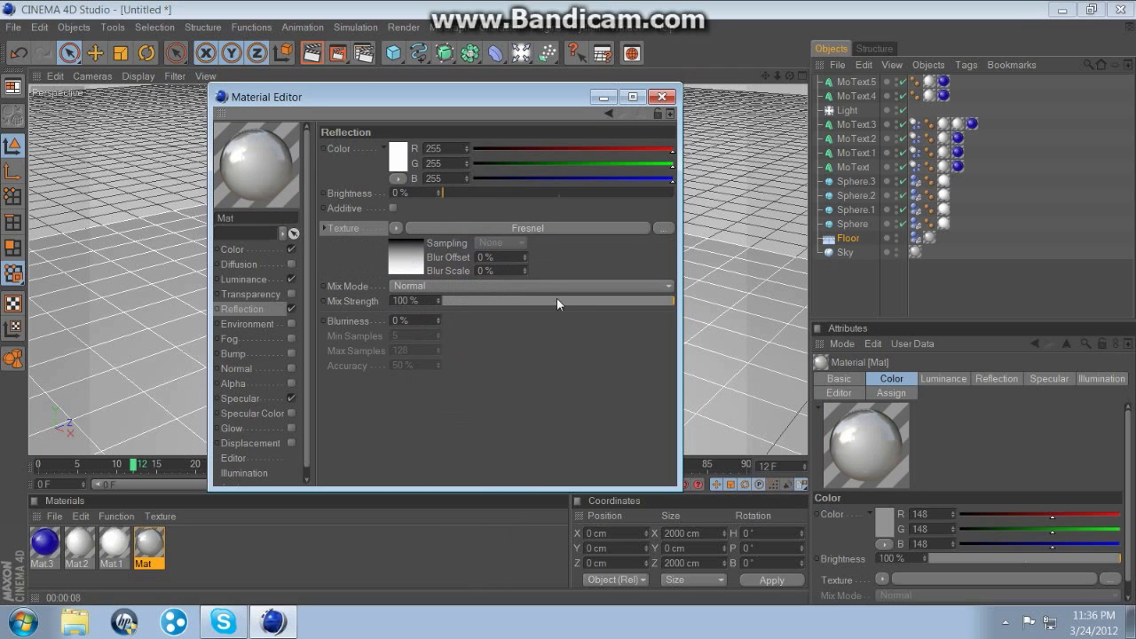
{"action": "left_click", "coordinate": [661, 96]}
{"action": "left_click", "coordinate": [668, 356]}
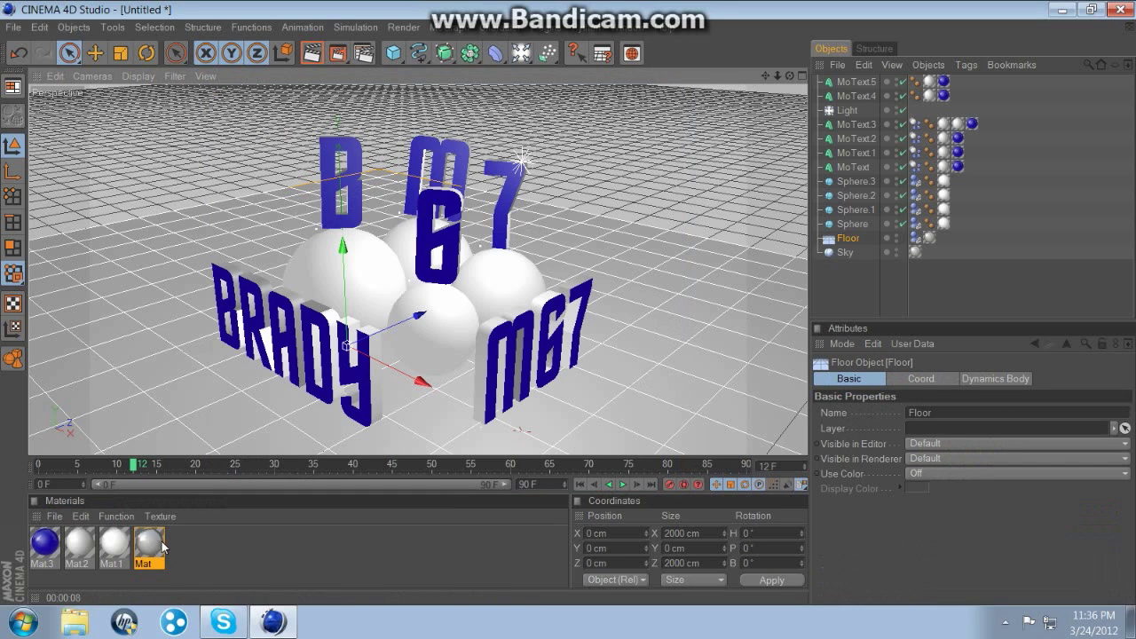
Reassign the material Mat to the floor and render a preview of the active view.
{"action": "left_click_drag", "start_coordinate": [161, 544], "coordinate": [938, 247]}
{"action": "left_click", "coordinate": [313, 55]}
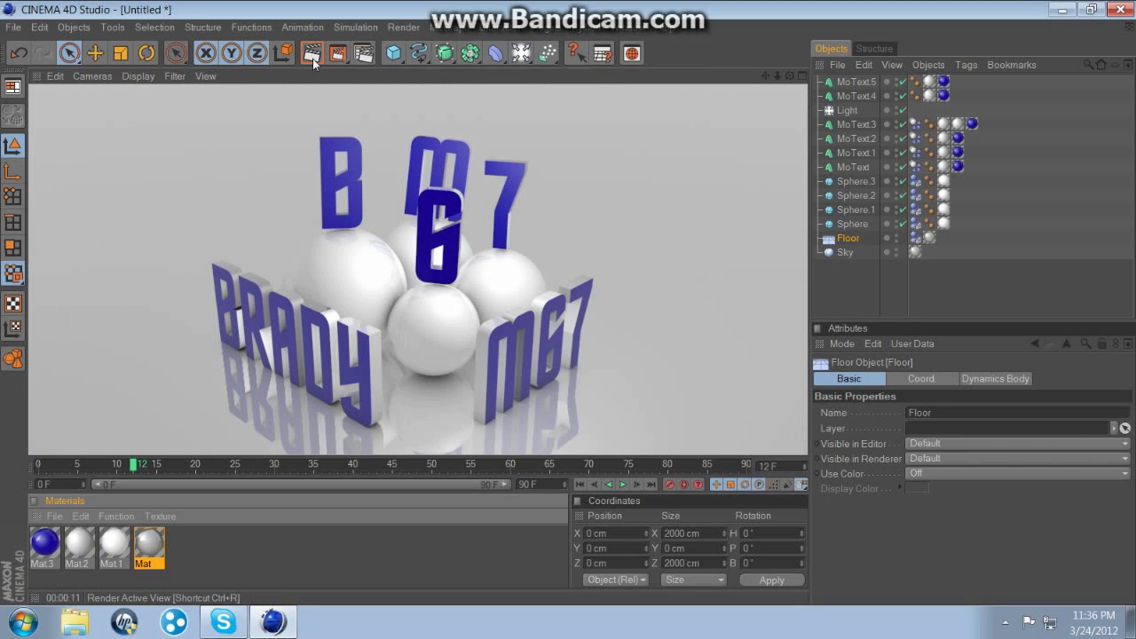
{"action": "left_click", "coordinate": [477, 545]}
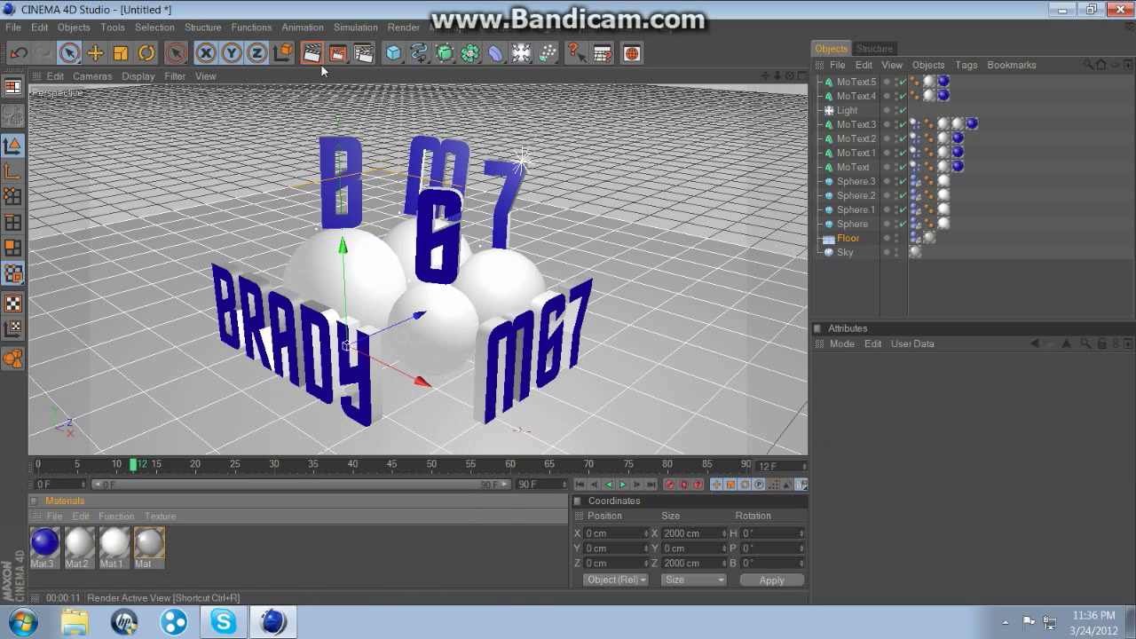
Set the mix strength of Mat's Fresnel reflection to 60 % and preview the view.
{"action": "double_click", "coordinate": [156, 555]}
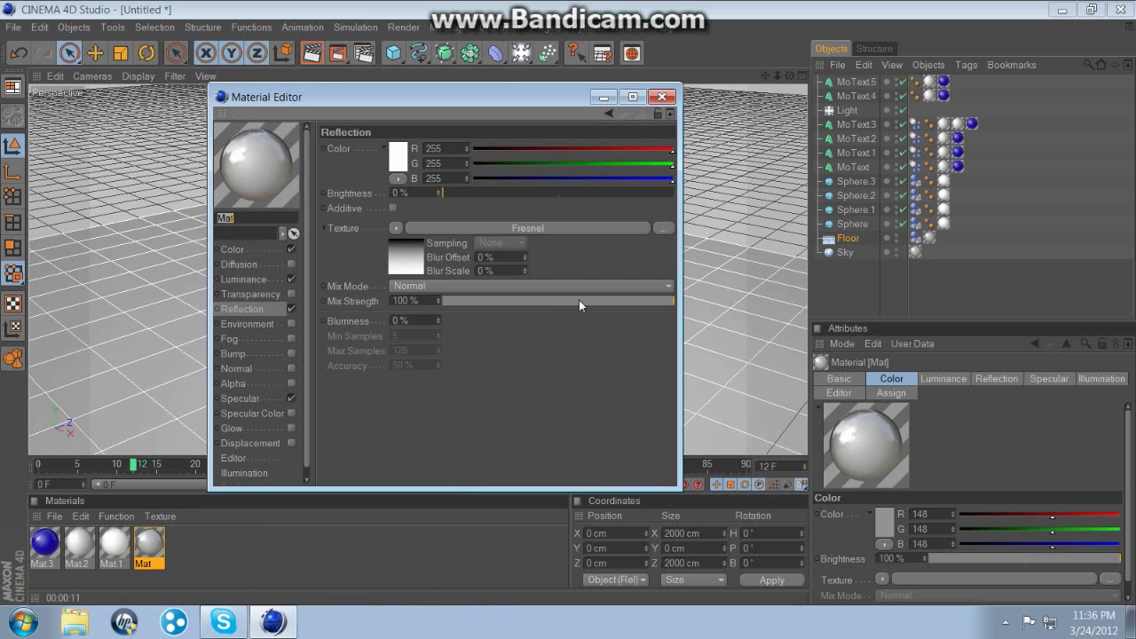
{"action": "mouse_move", "coordinate": [578, 301]}
{"action": "left_mouse_down"}
{"action": "mouse_move", "coordinate": [590, 301]}
{"action": "mouse_move", "coordinate": [585, 311]}
{"action": "left_mouse_up"}
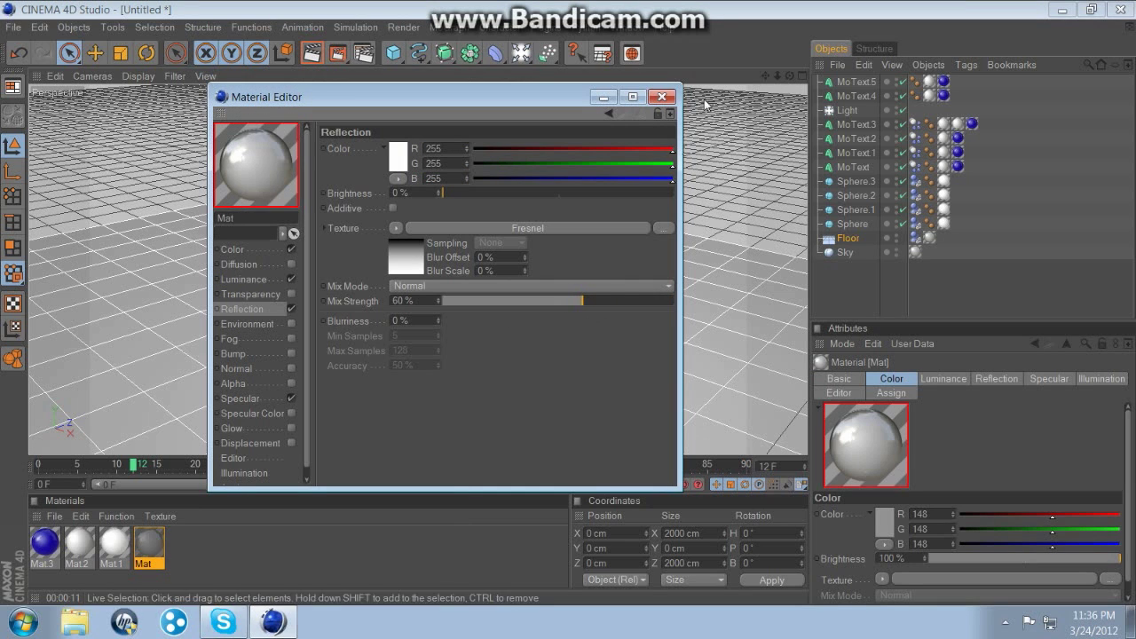
{"action": "left_click", "coordinate": [661, 95]}
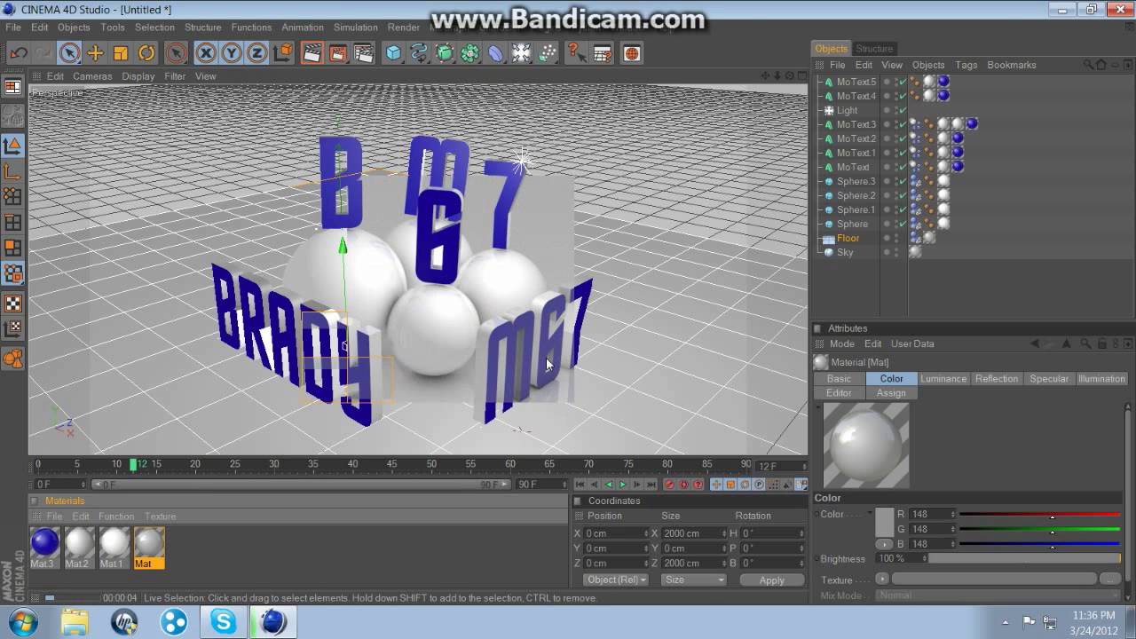
{"action": "left_click", "coordinate": [546, 364]}
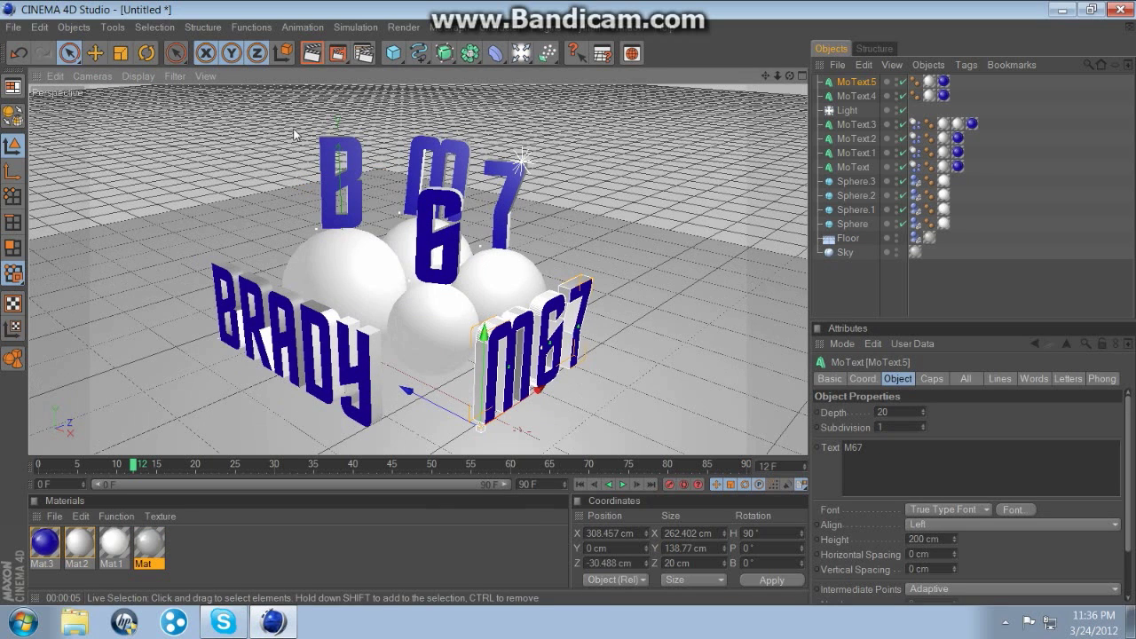
Review the output size in the render settings and set the save file to MY BACKGROUND on the Desktop.
{"action": "left_click", "coordinate": [404, 27]}
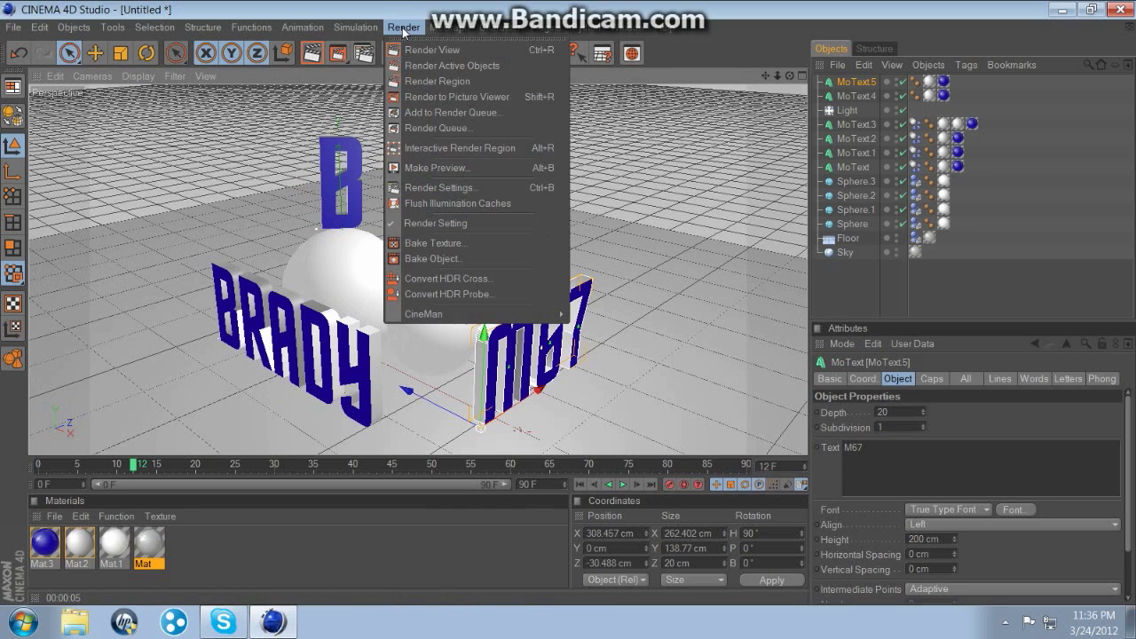
{"action": "left_click", "coordinate": [476, 189]}
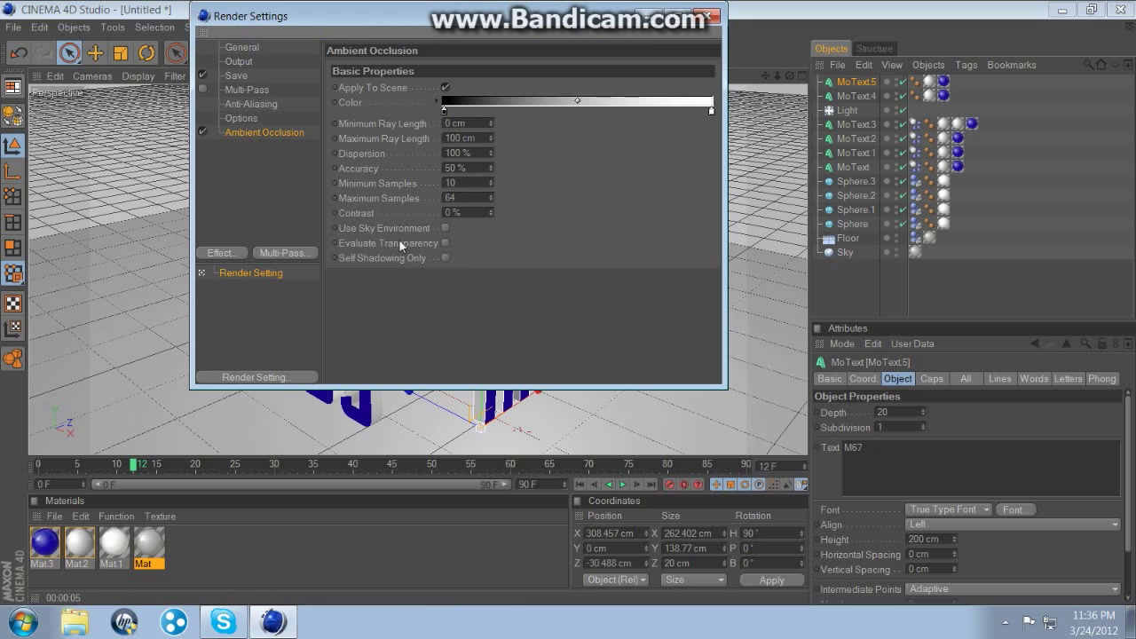
{"action": "left_click", "coordinate": [239, 61]}
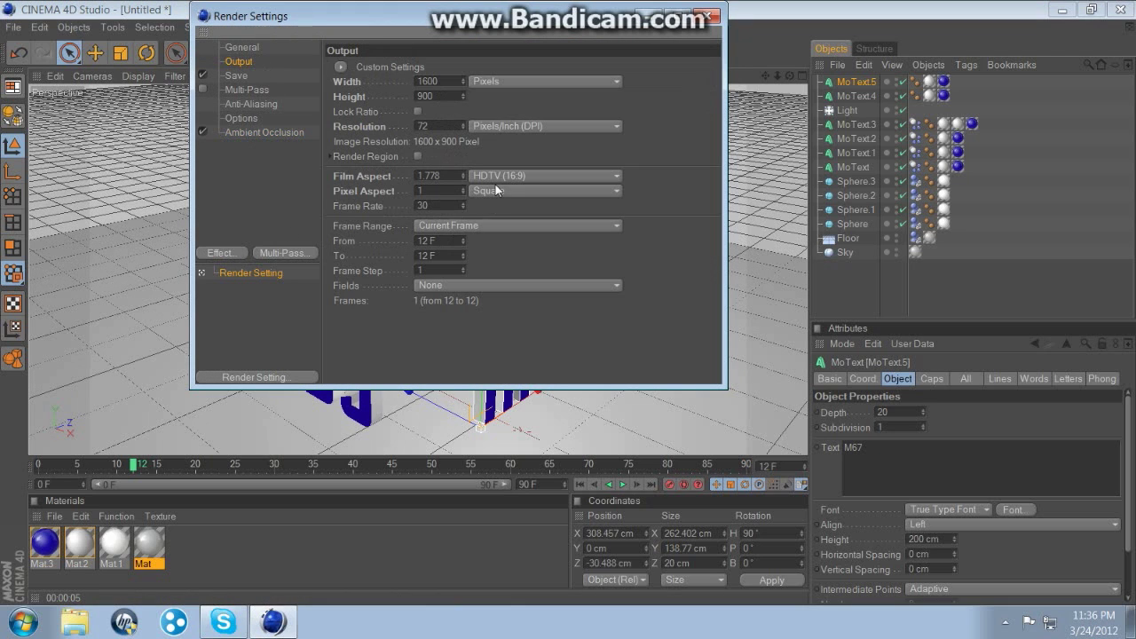
{"action": "left_click", "coordinate": [236, 76]}
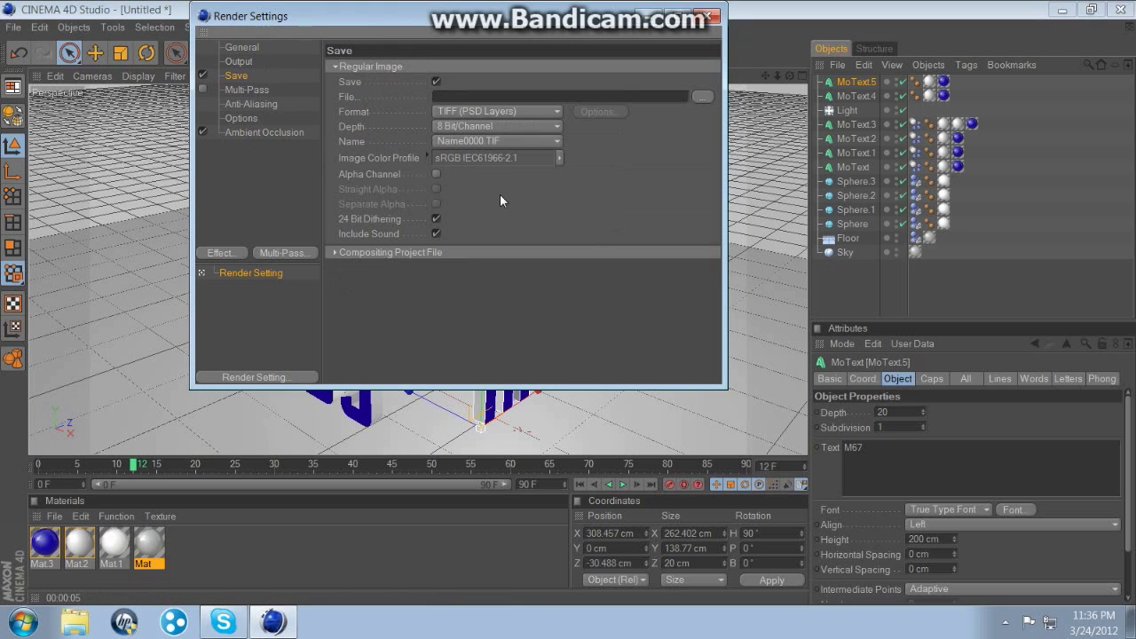
{"action": "left_click", "coordinate": [703, 96]}
{"action": "left_click", "coordinate": [263, 145]}
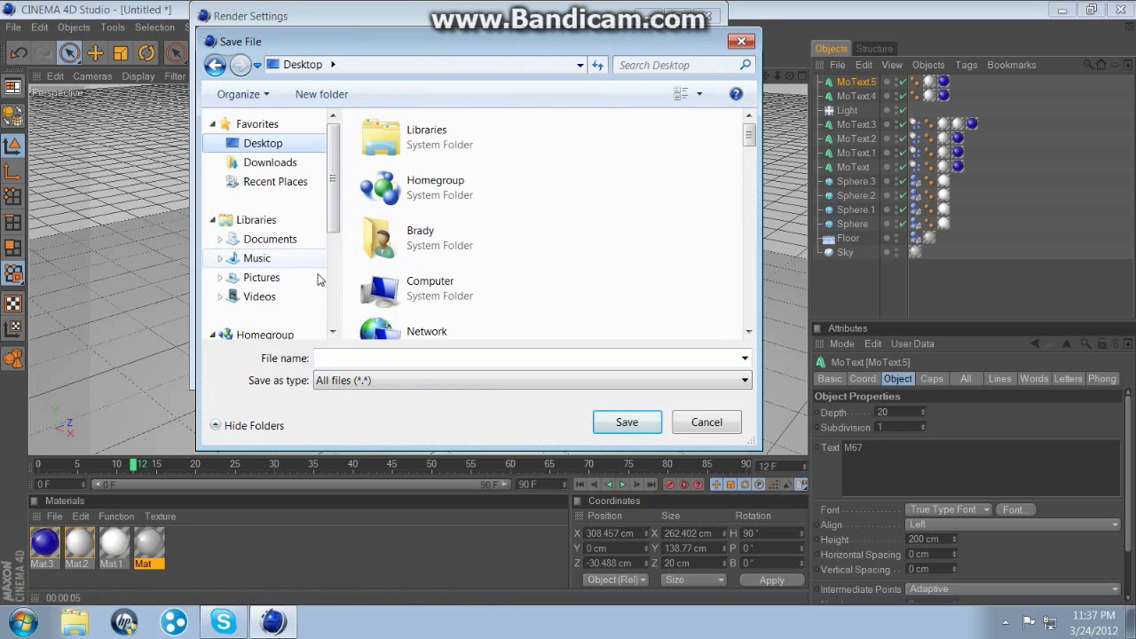
{"action": "left_click", "coordinate": [362, 358]}
{"action": "type", "text": "MY BACKGROUND"}
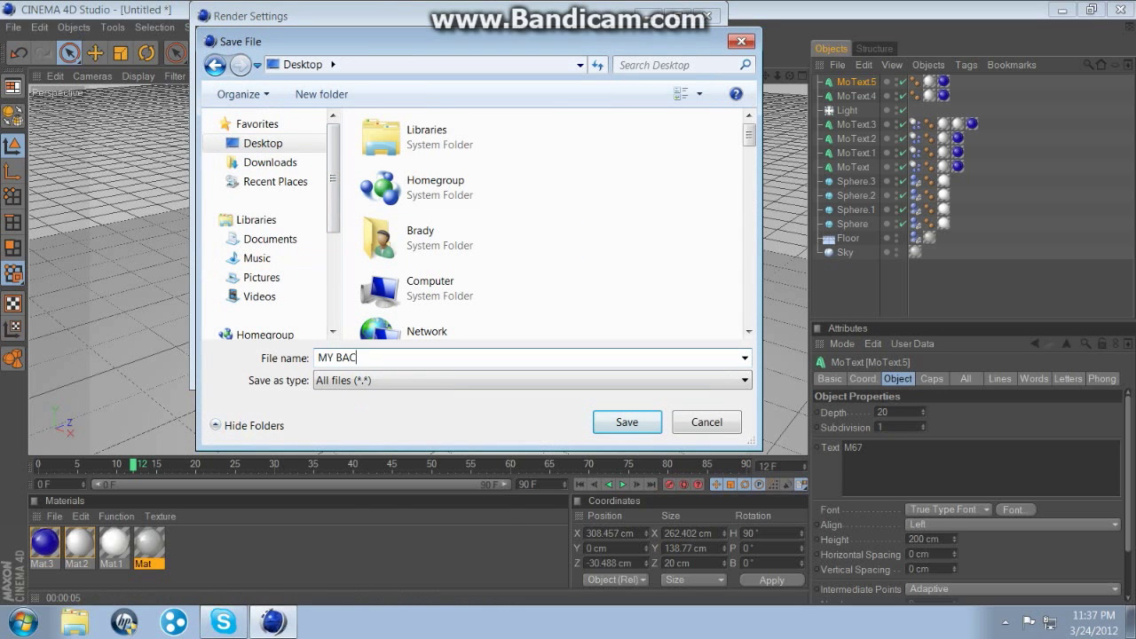
{"action": "key", "text": "Return"}
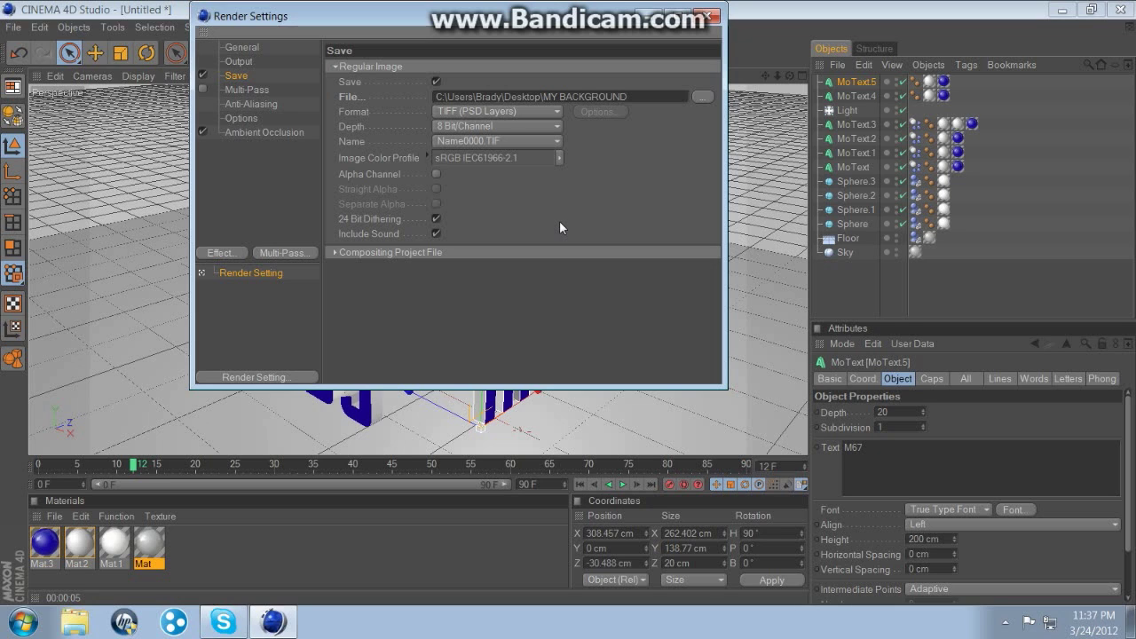
{"action": "left_click", "coordinate": [707, 16]}
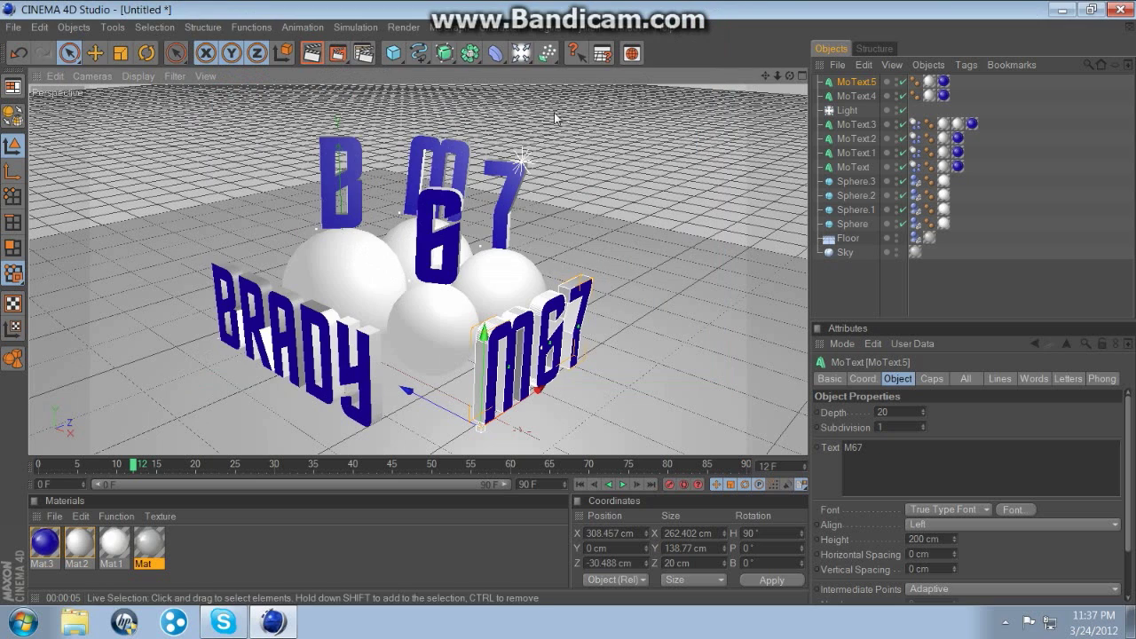
Recheck the output settings and render the current frame to the Picture Viewer.
{"action": "left_click", "coordinate": [409, 30]}
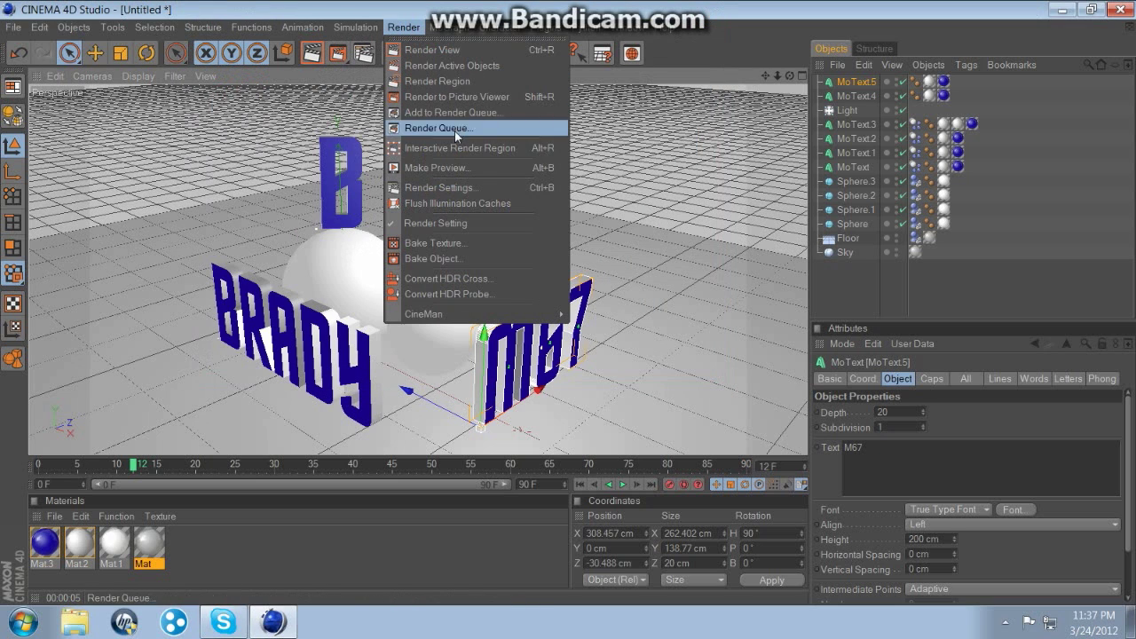
{"action": "left_click", "coordinate": [478, 184]}
{"action": "left_click", "coordinate": [239, 62]}
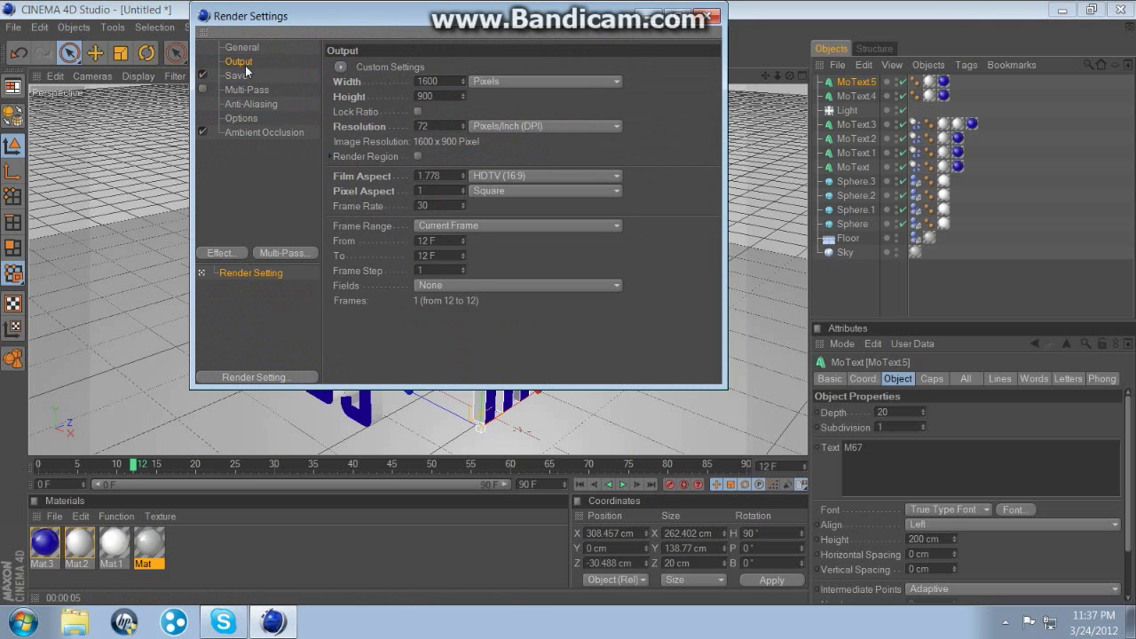
{"action": "left_click", "coordinate": [708, 16]}
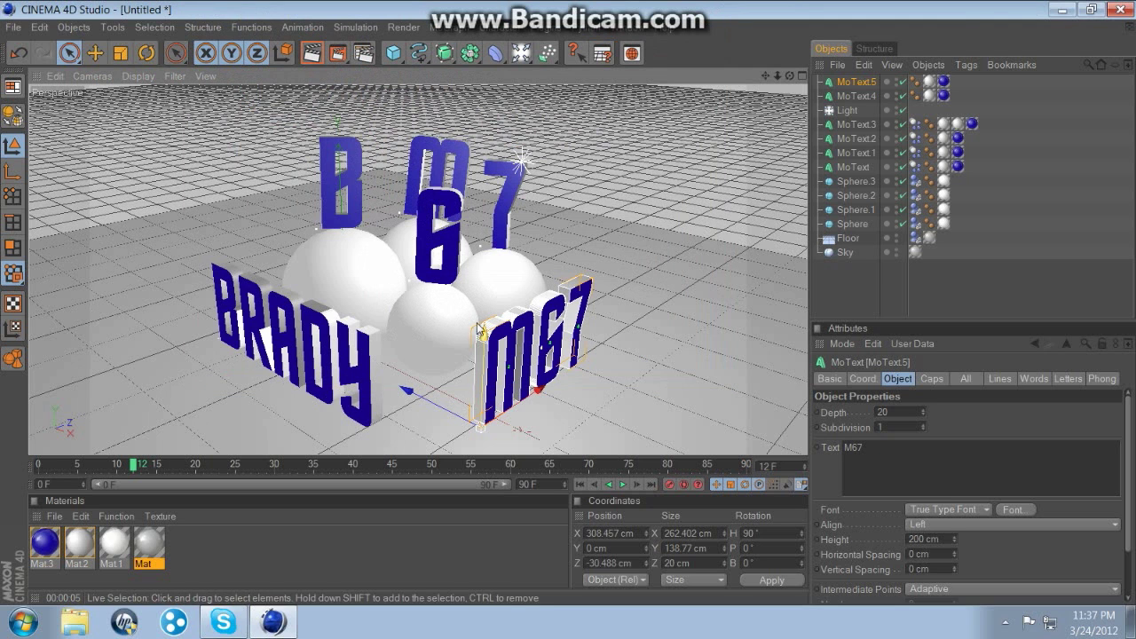
{"action": "left_click", "coordinate": [339, 59]}
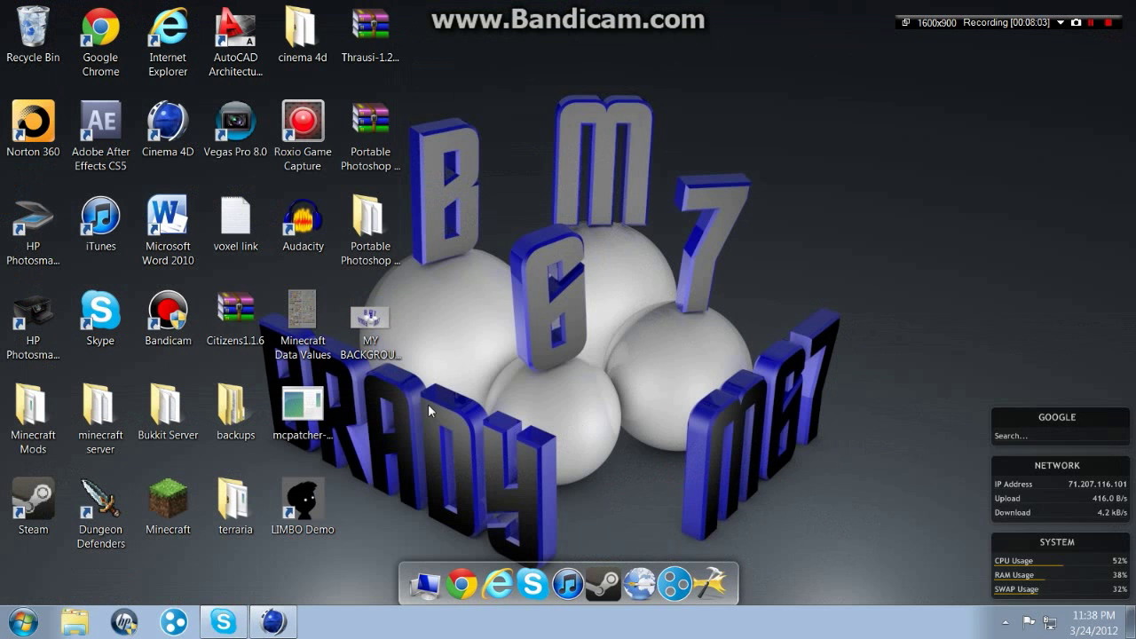
Open the rendered MY BACKGROUND image from the desktop, inspect it zoomed in and out, and close it.
{"action": "double_click", "coordinate": [369, 321]}
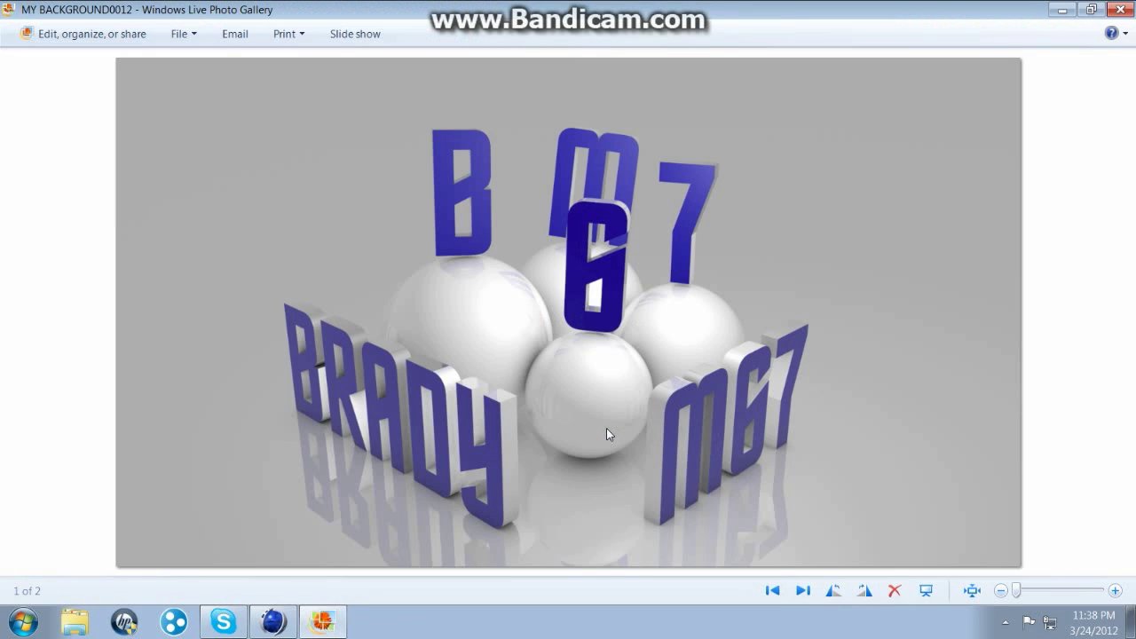
{"action": "scroll", "coordinate": [606, 427], "scroll_direction": "up", "scroll_amount": 3}
{"action": "scroll", "coordinate": [610, 412], "scroll_direction": "down", "scroll_amount": 3}
{"action": "key", "text": "alt+F4"}
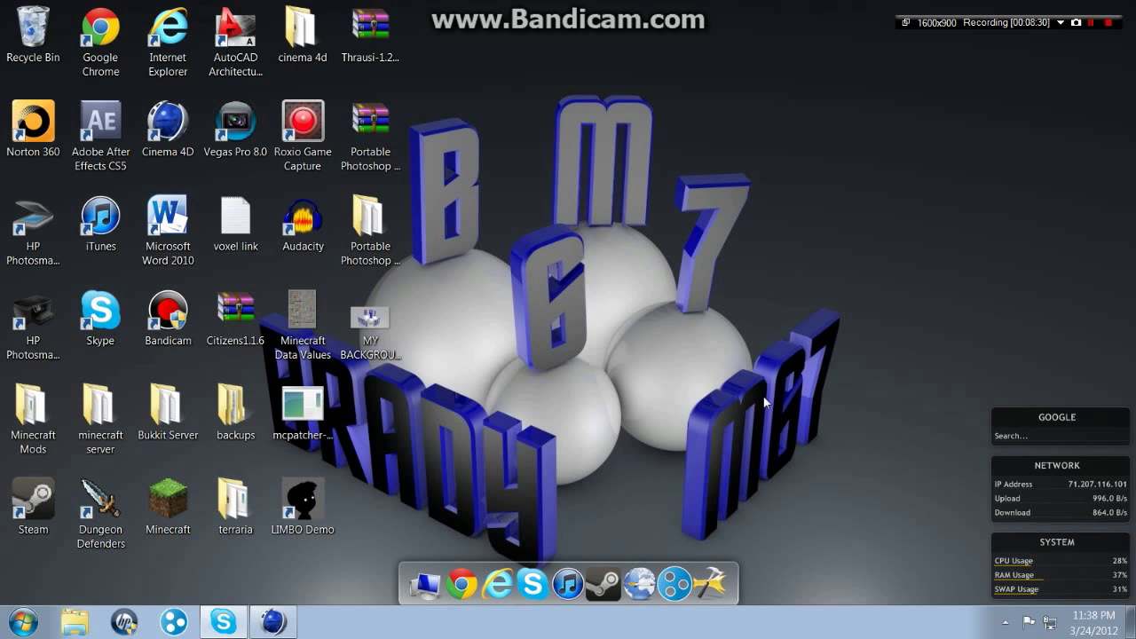
Switch back to Cinema 4D and close the Picture Viewer to return to the scene.
{"action": "left_click", "coordinate": [272, 622]}
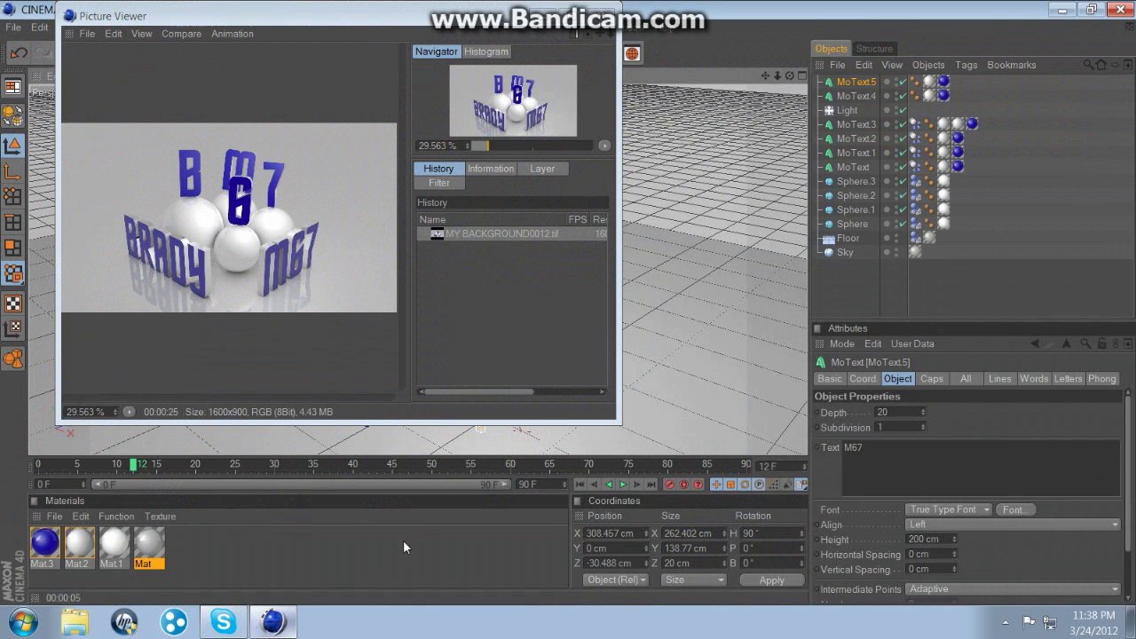
{"action": "left_click", "coordinate": [611, 16]}
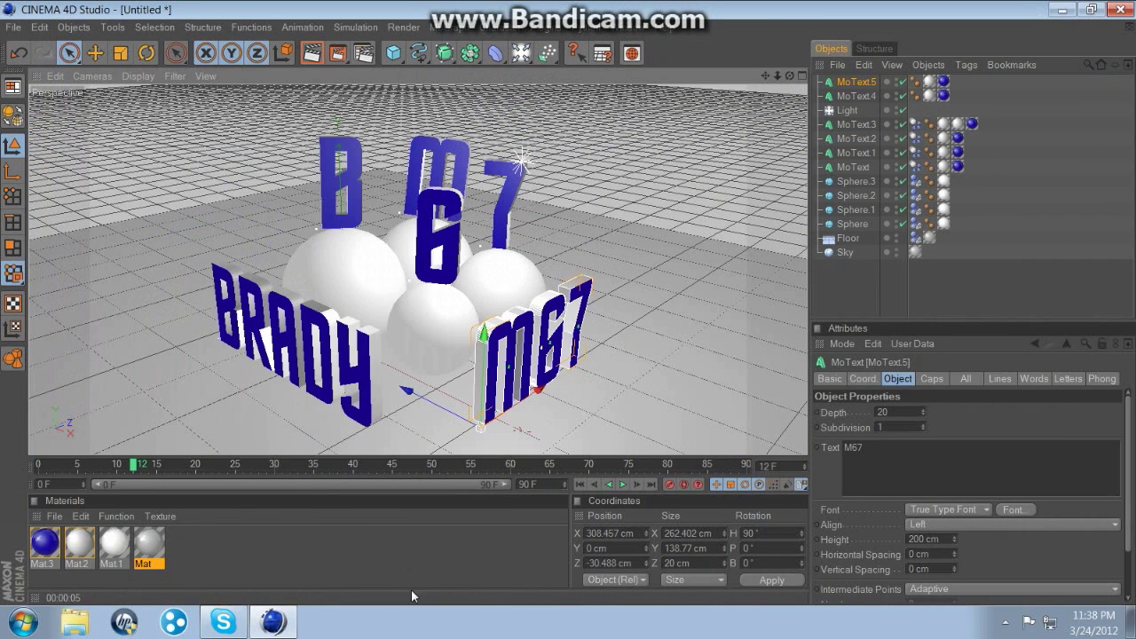
{"action": "left_click", "coordinate": [647, 401]}
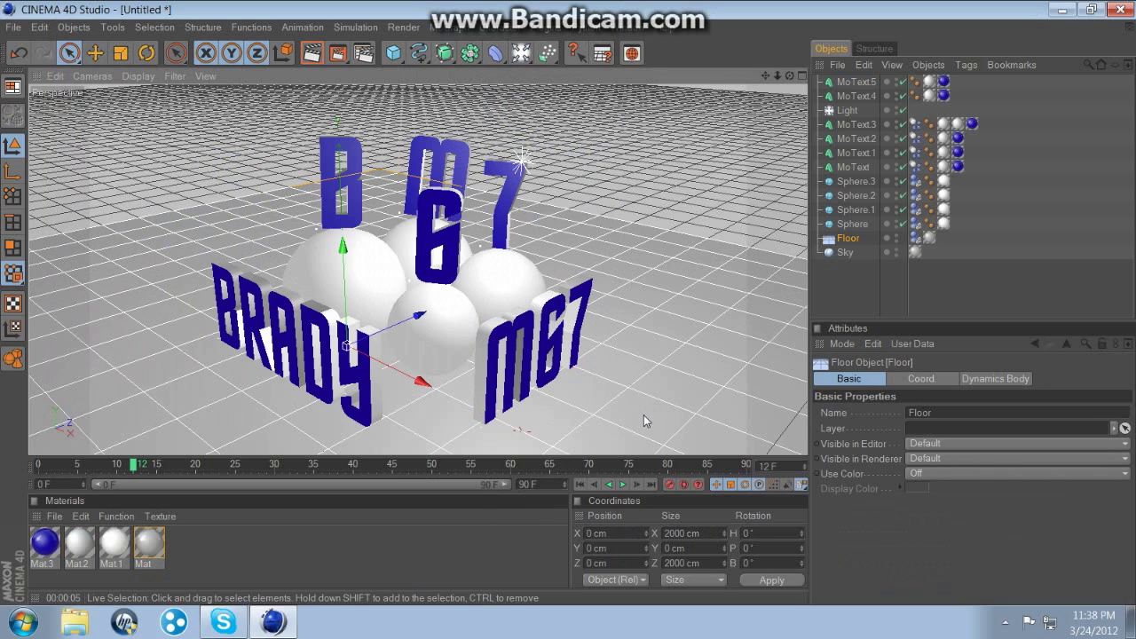
{"action": "left_click", "coordinate": [443, 550]}
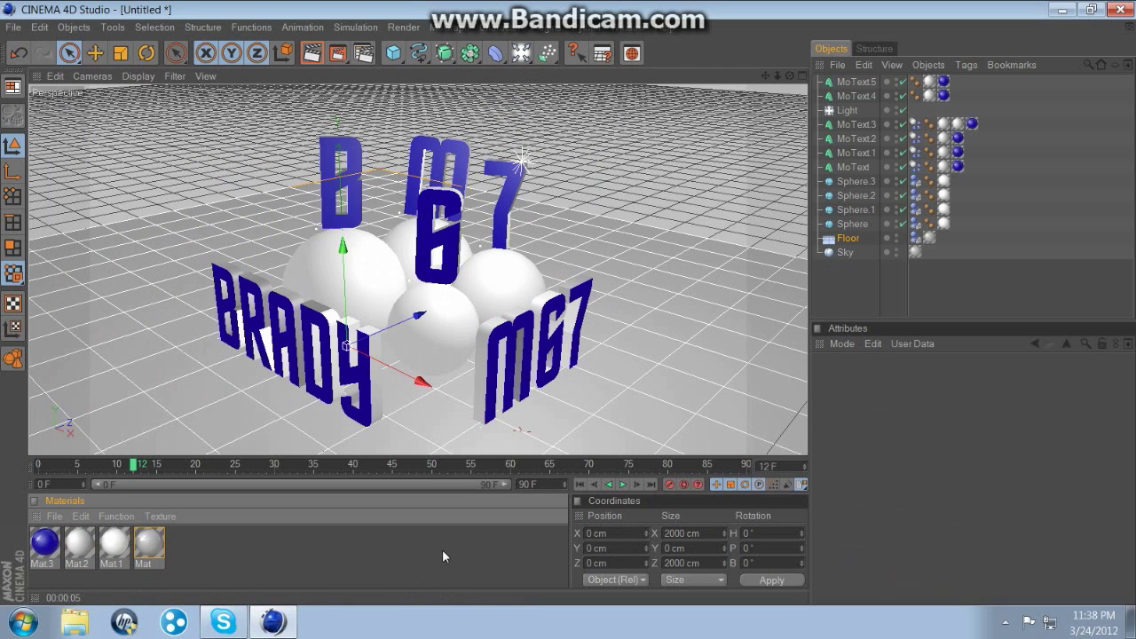